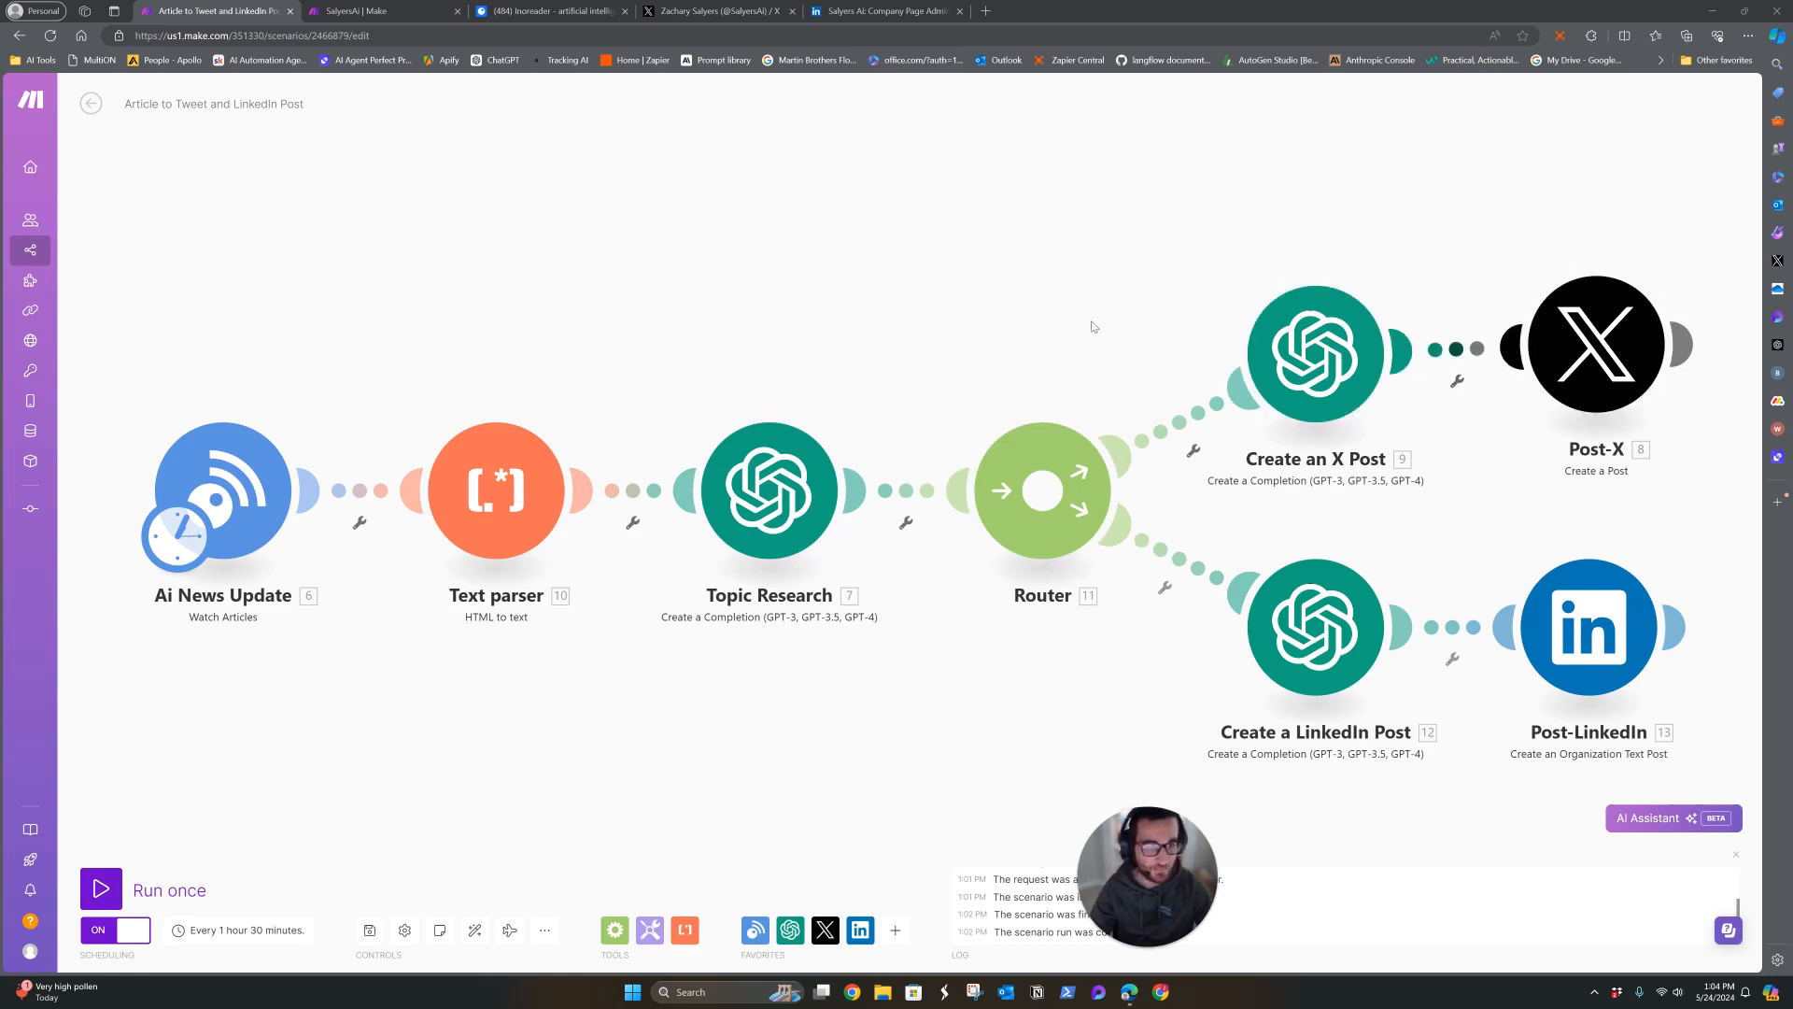
Review the artificial intelligence Google News feed in Inoreader and the settings of the scenario's Ai News Update module.
{"action": "left_click", "coordinate": [551, 11]}
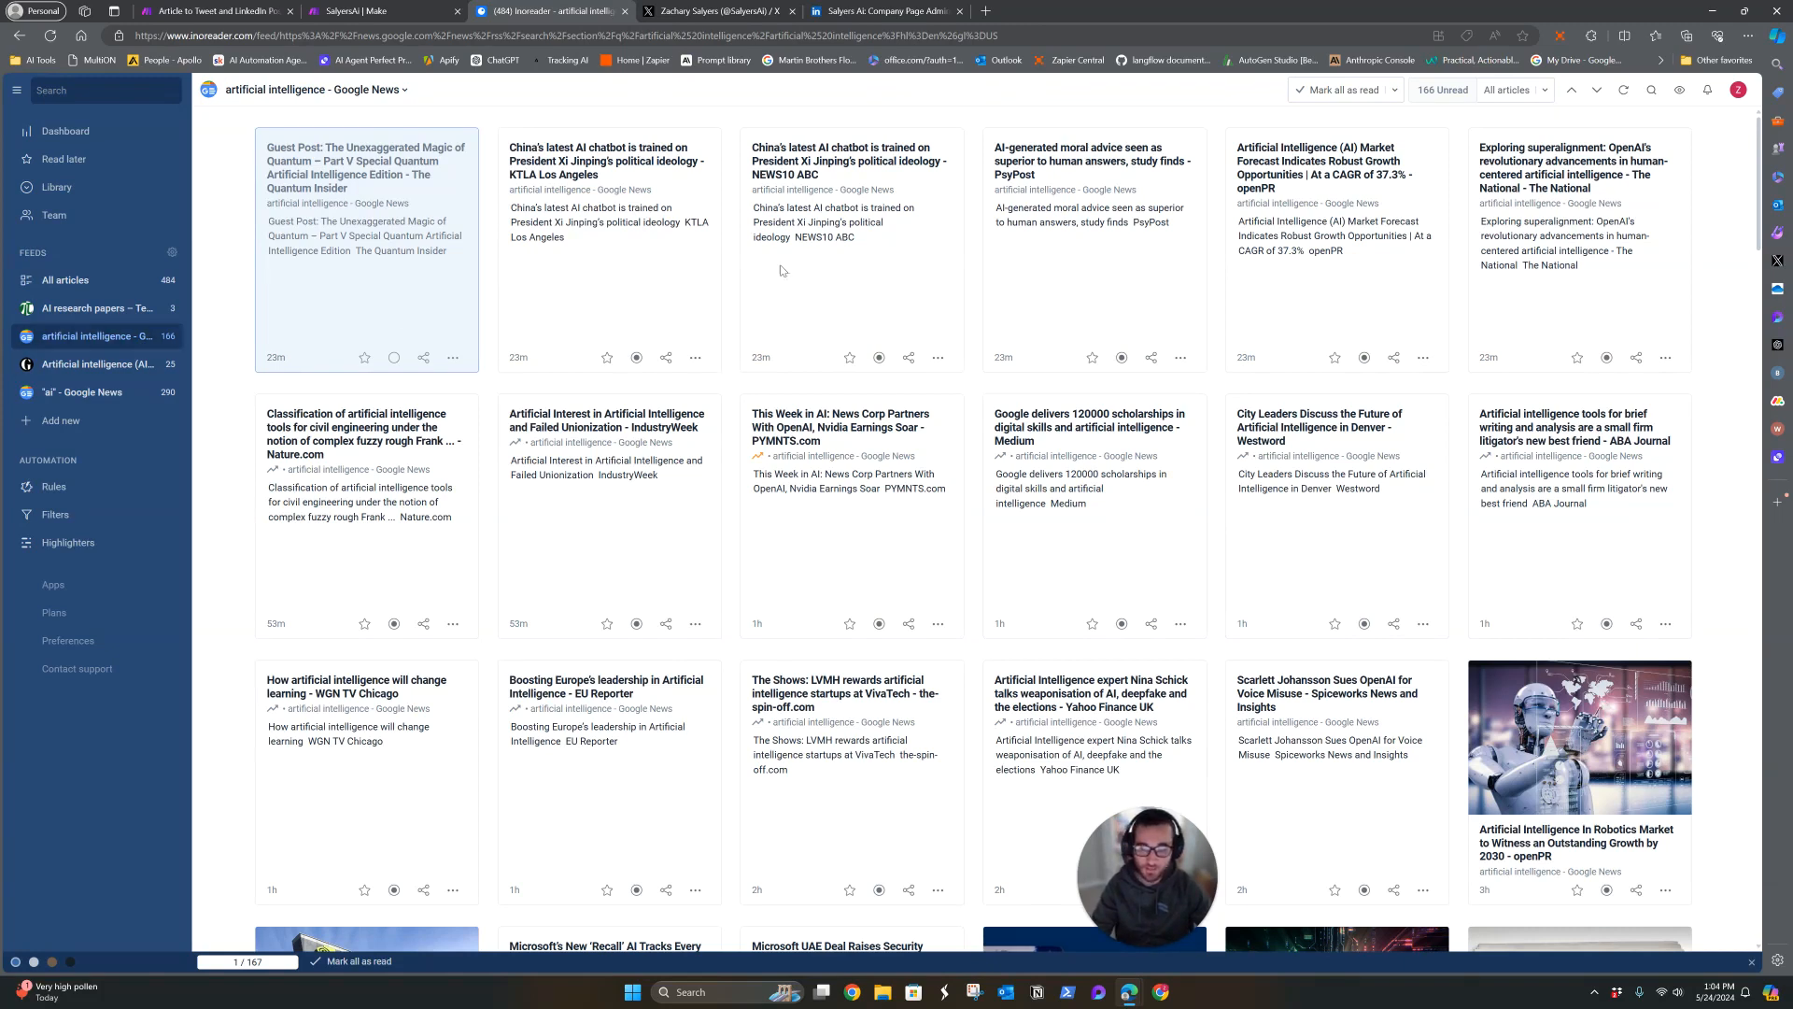
{"action": "left_click", "coordinate": [239, 11]}
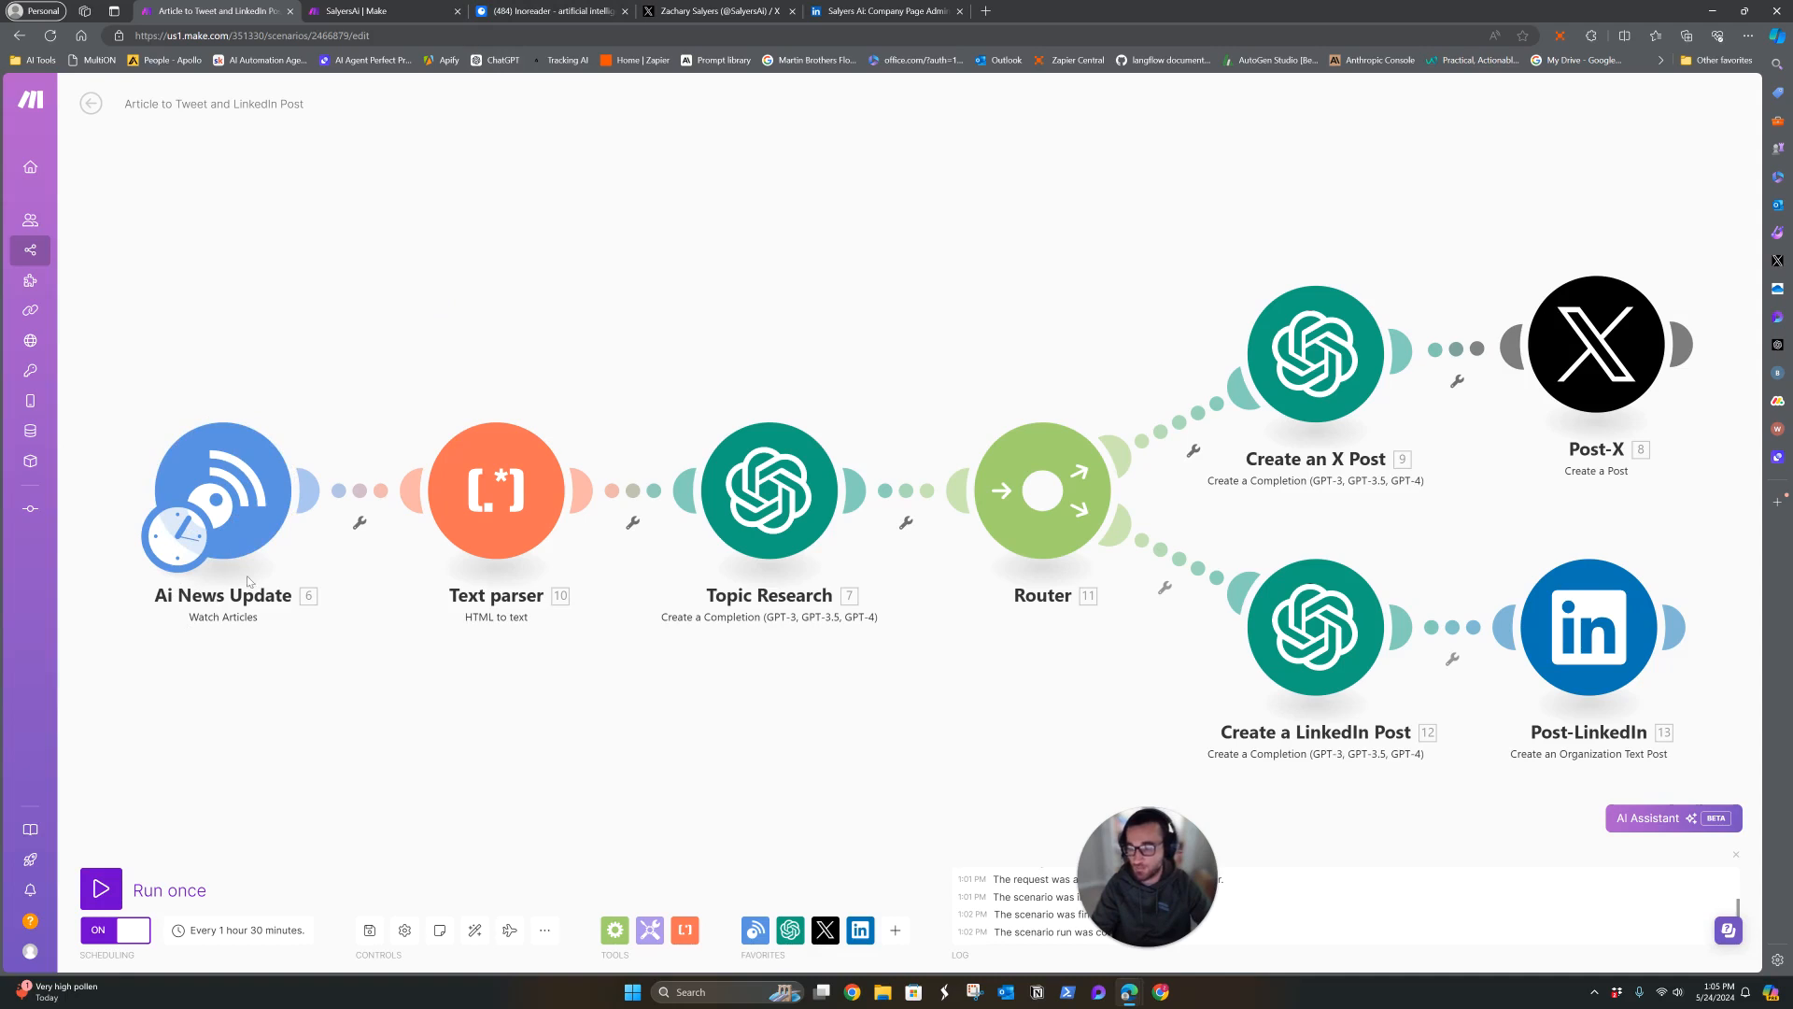
{"action": "left_click", "coordinate": [247, 499]}
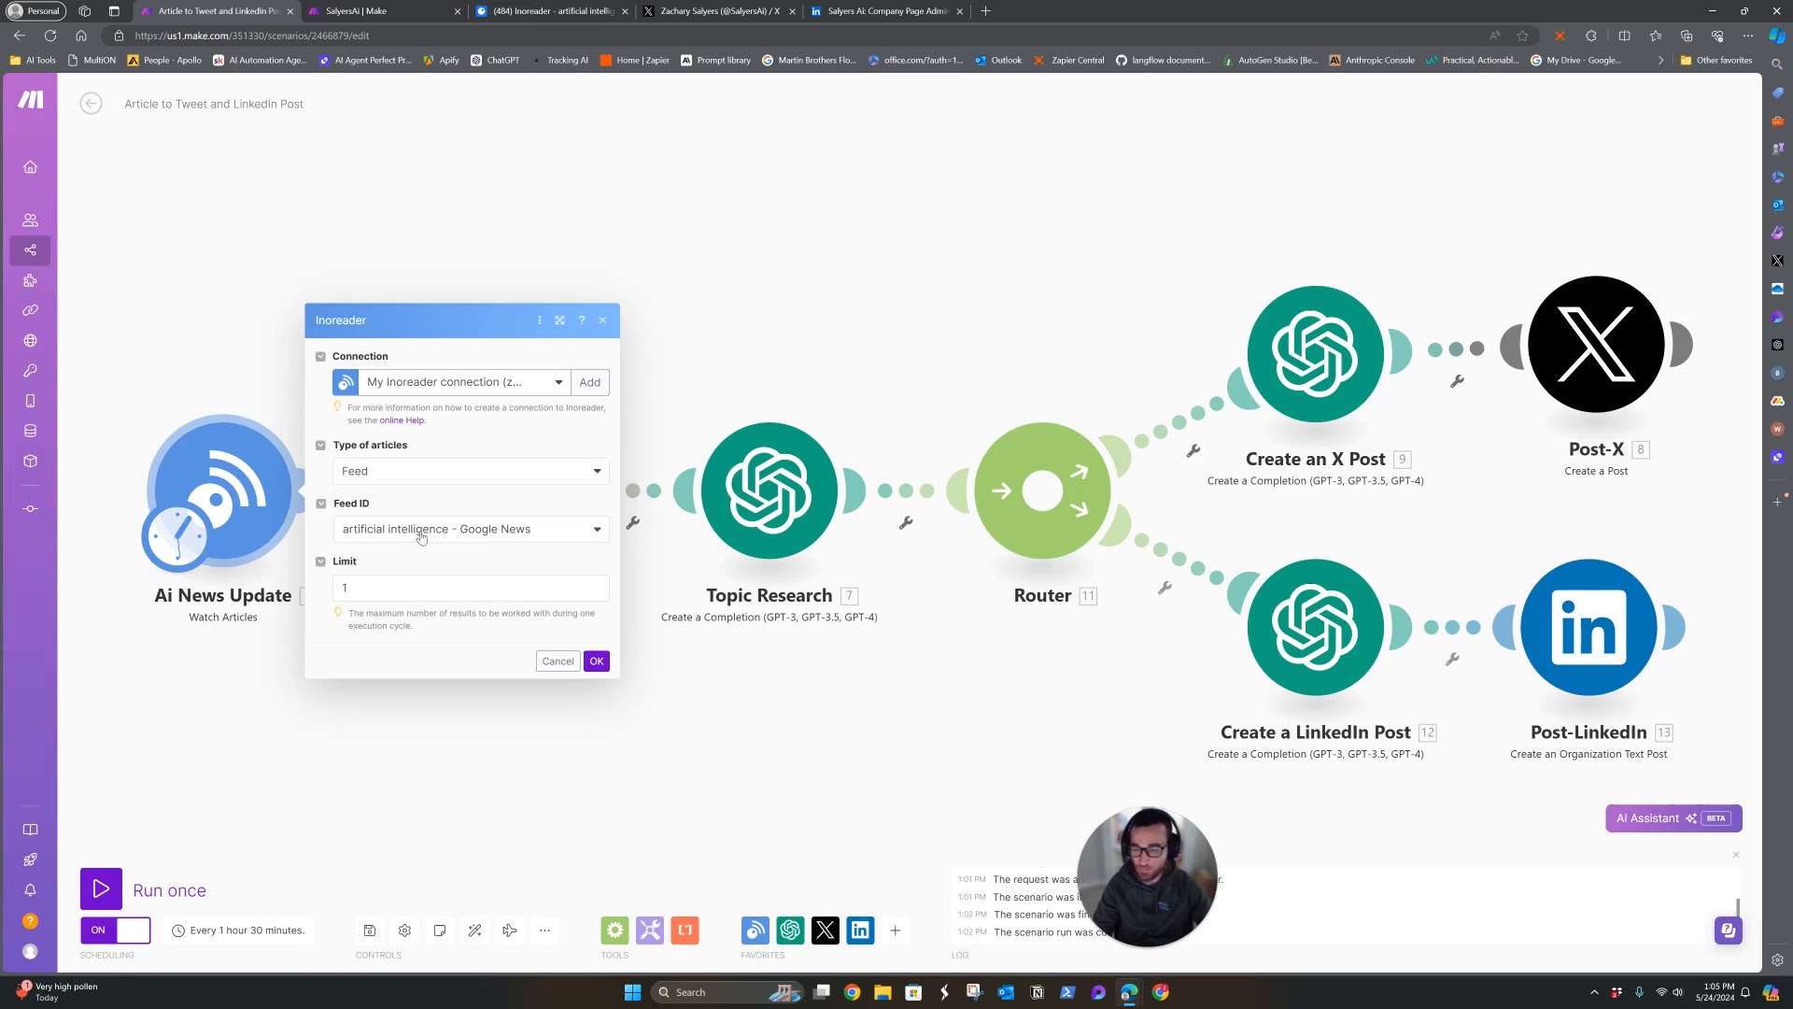
{"action": "left_click", "coordinate": [260, 699]}
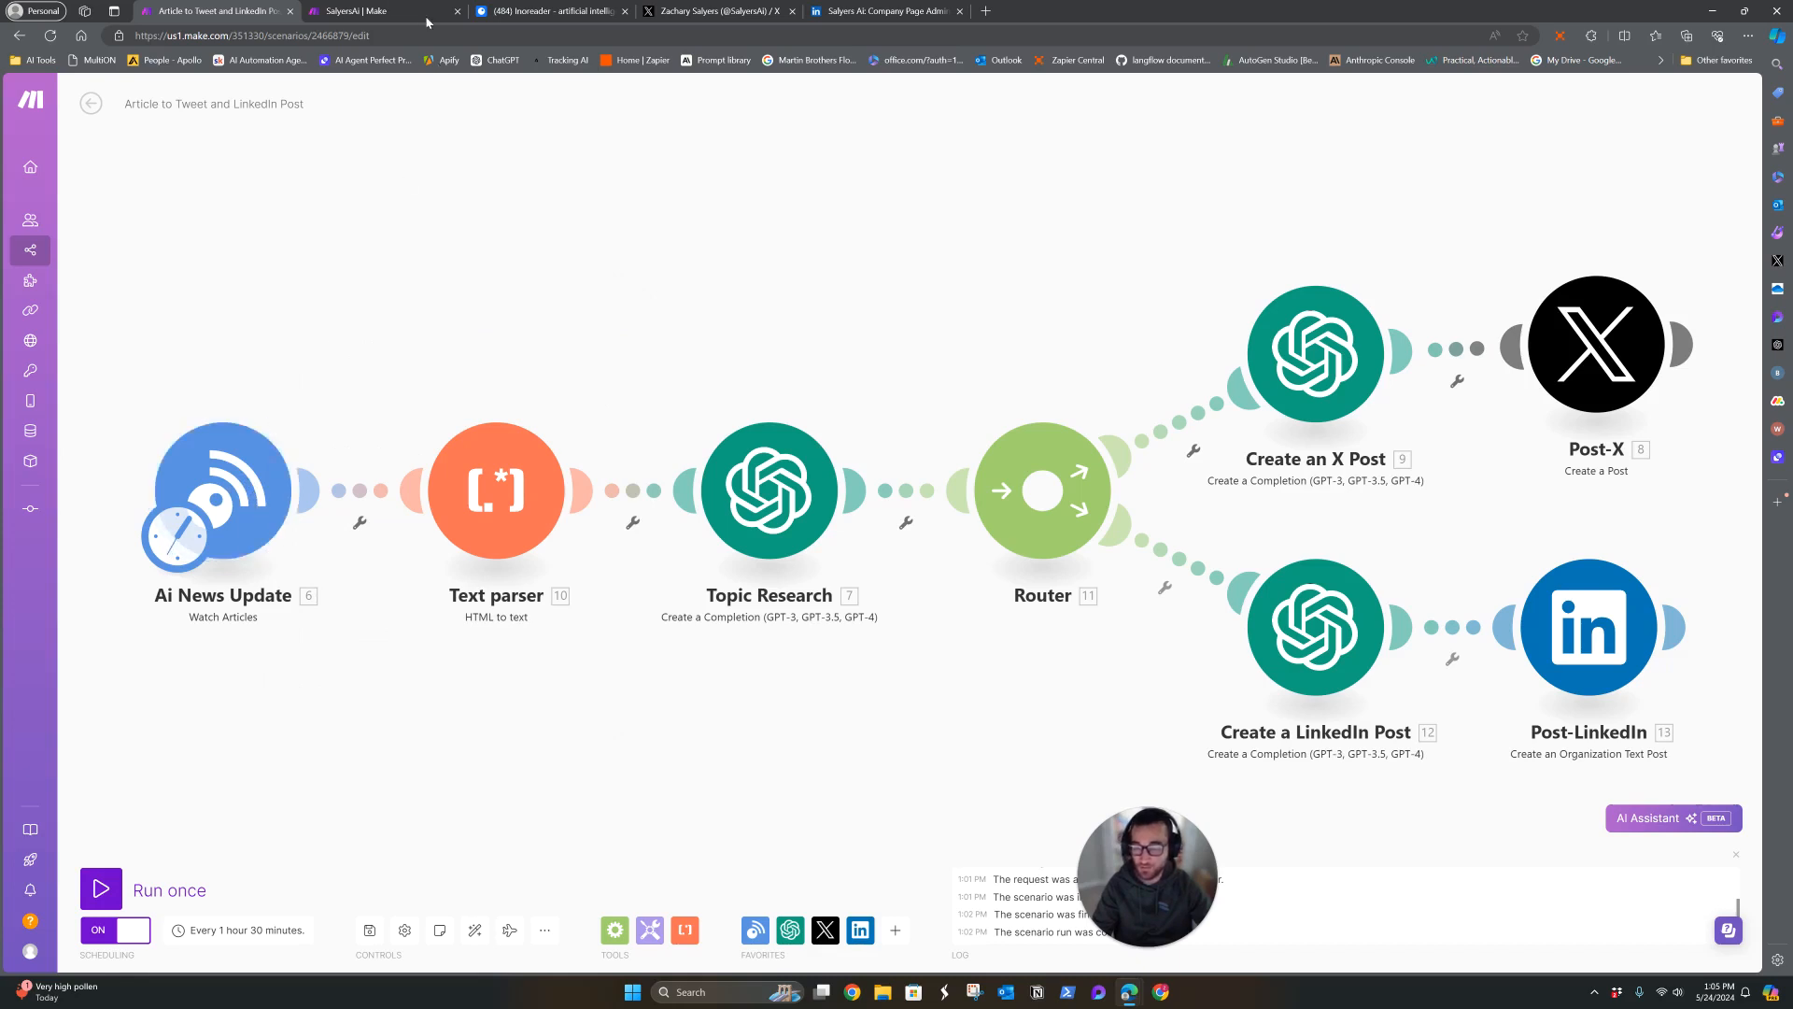
Reload the artificial intelligence Google News feed in Inoreader to check for new articles, and return to the Make scenario.
{"action": "left_click", "coordinate": [544, 11]}
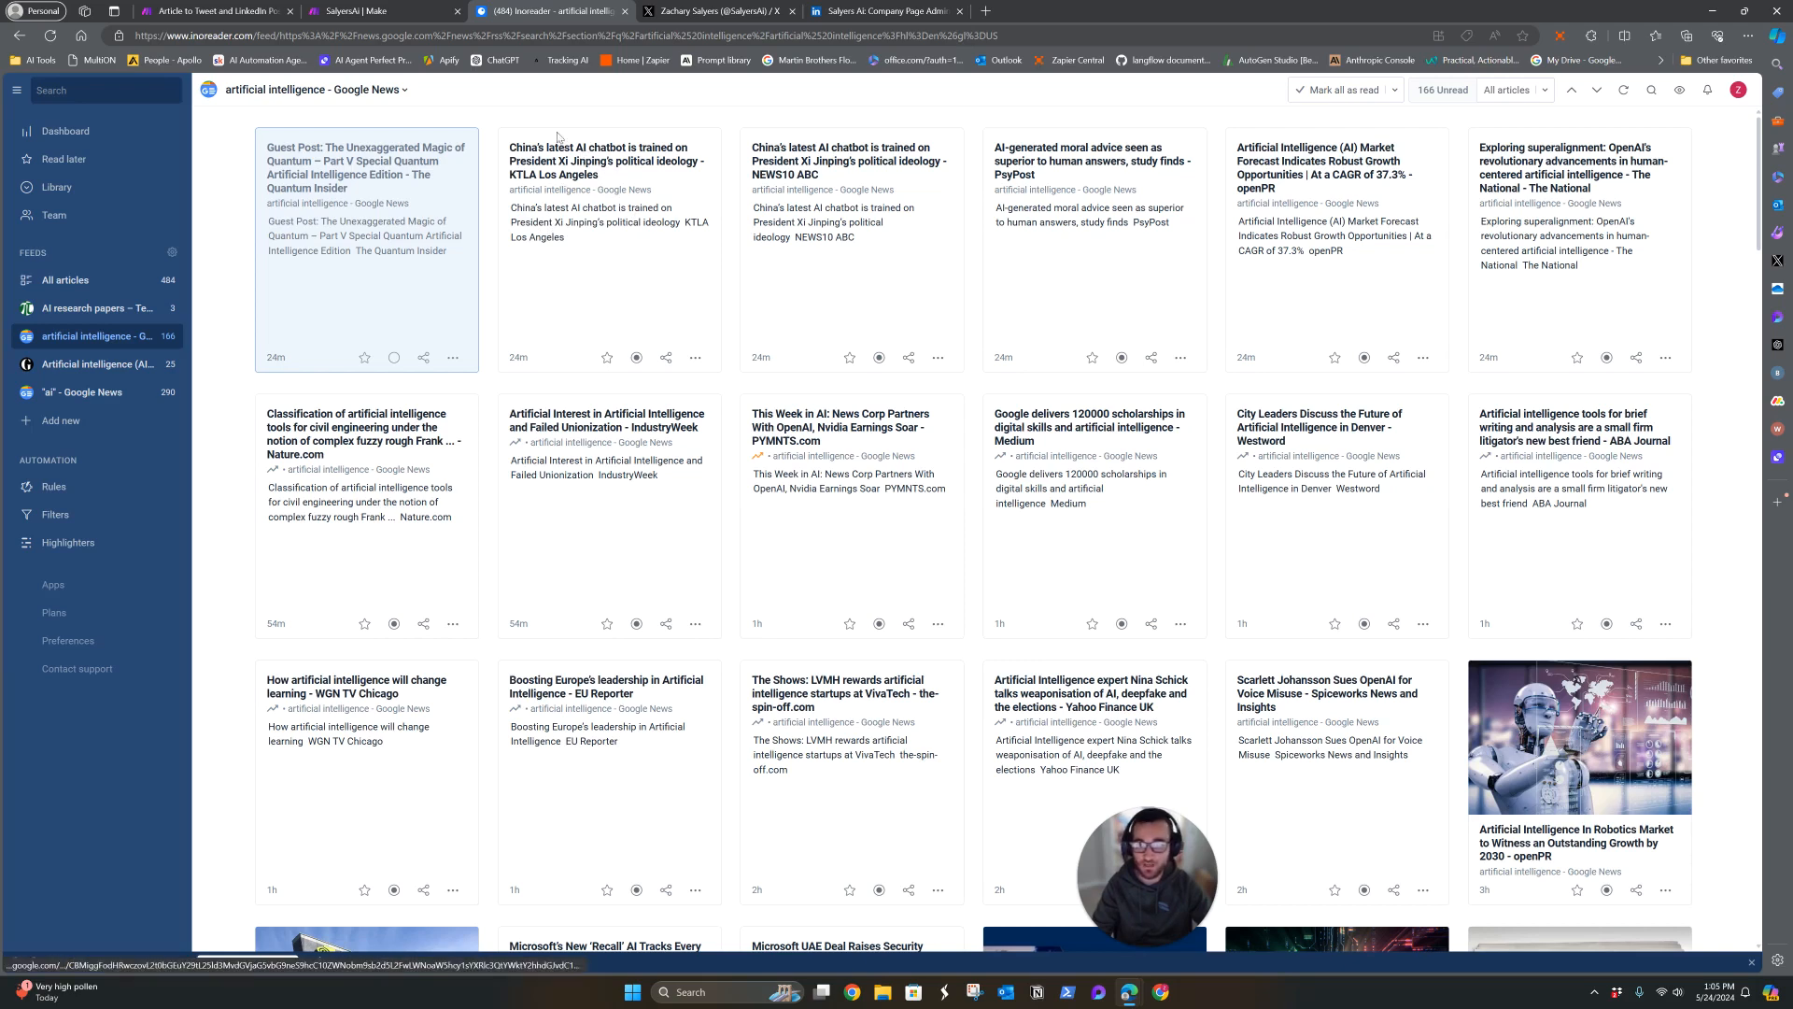
{"action": "left_click", "coordinate": [52, 36]}
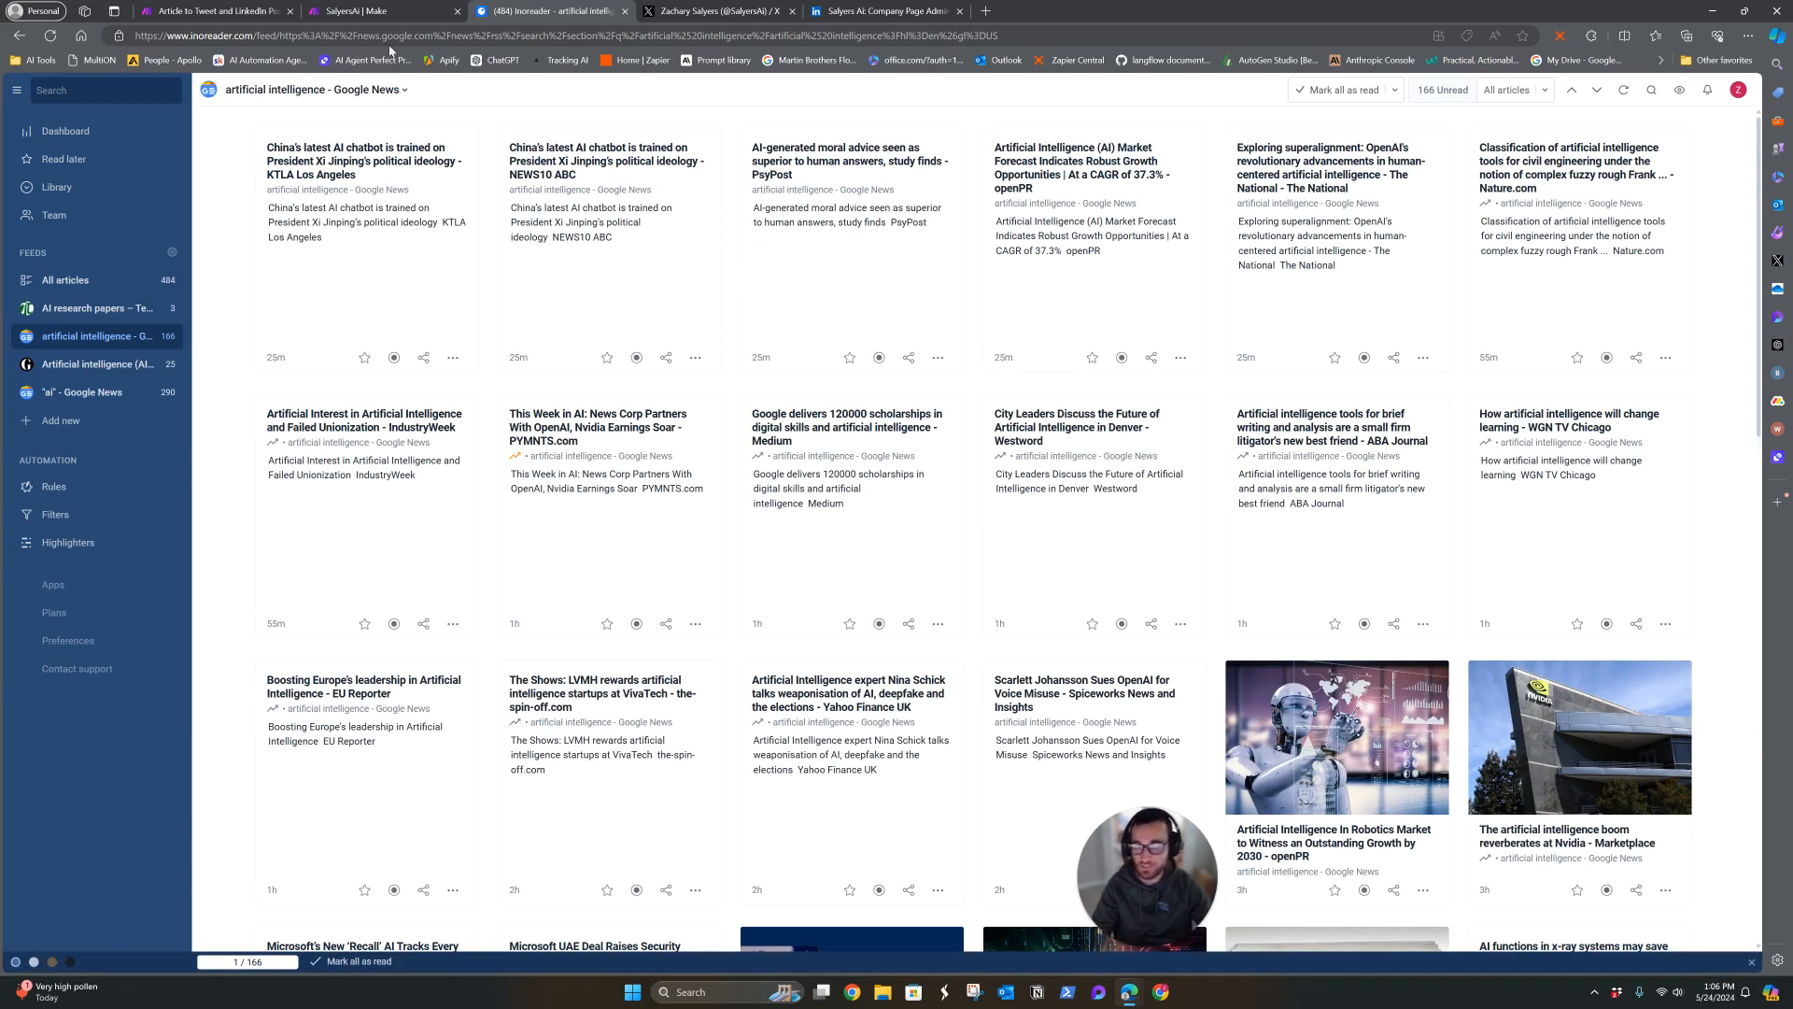
{"action": "left_click", "coordinate": [215, 11]}
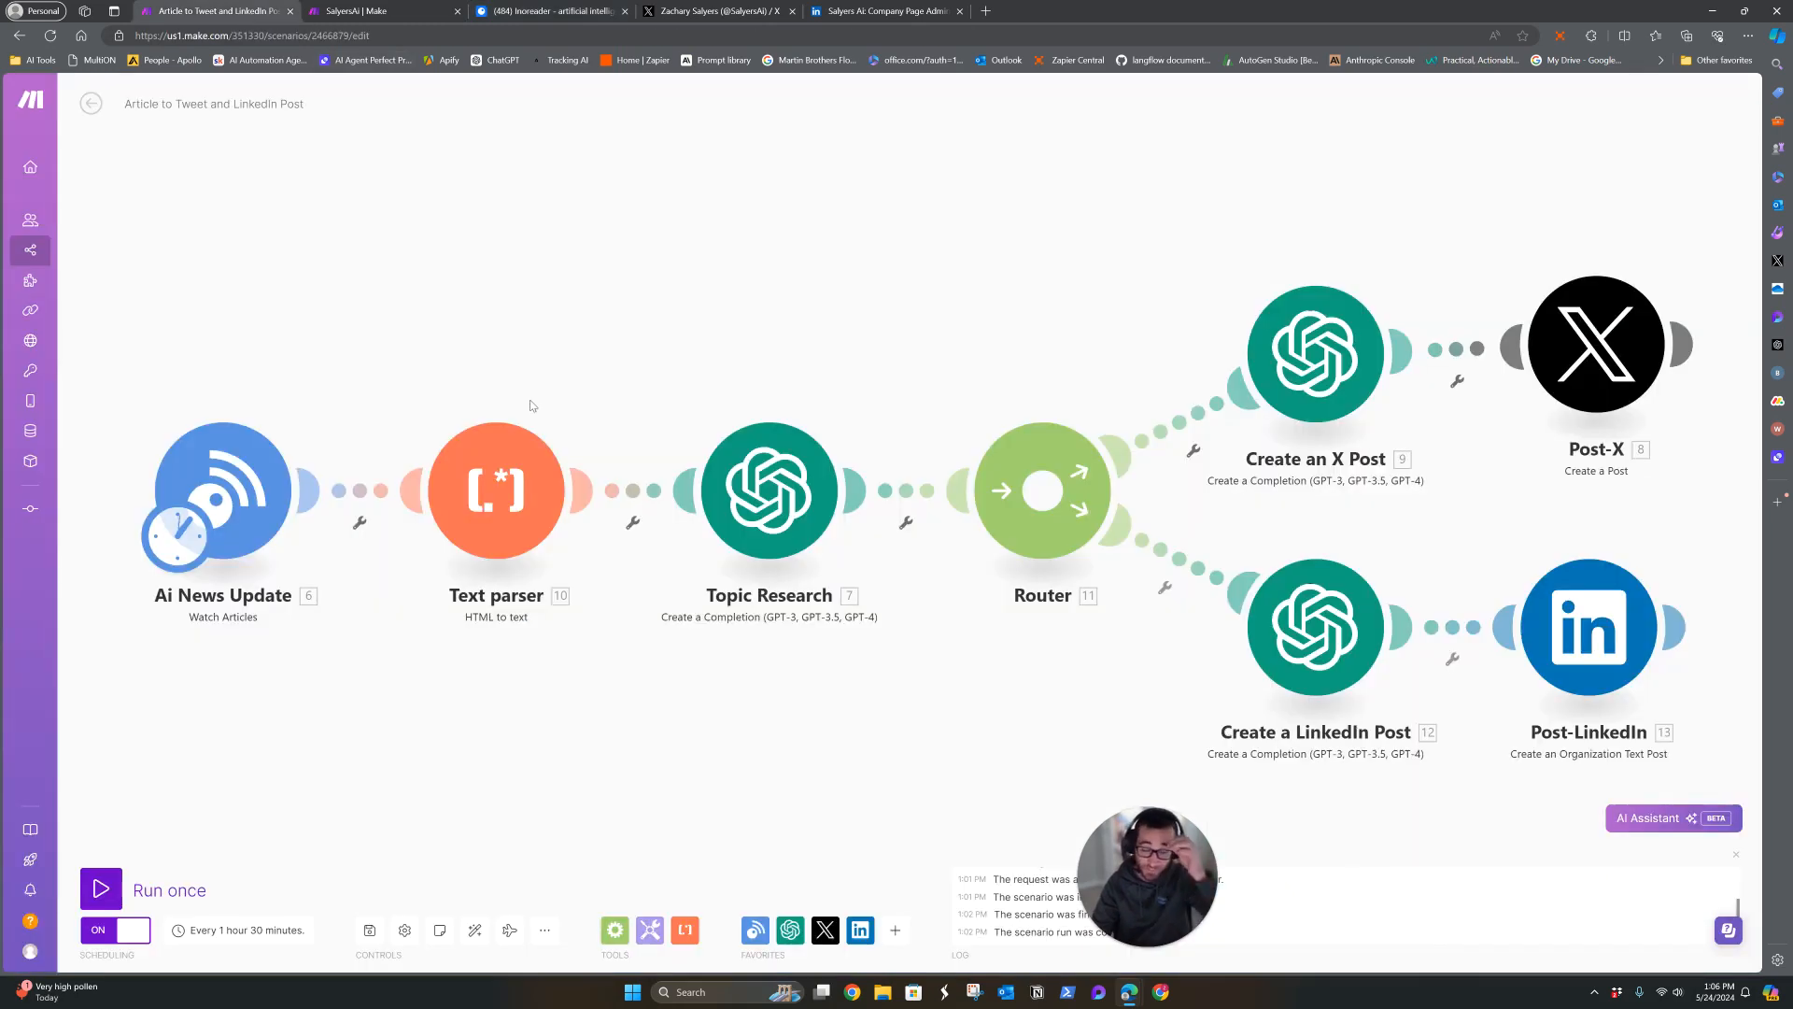
Check the Ai News Update module's feed settings without changing them, and run only that module.
{"action": "left_click", "coordinate": [304, 490]}
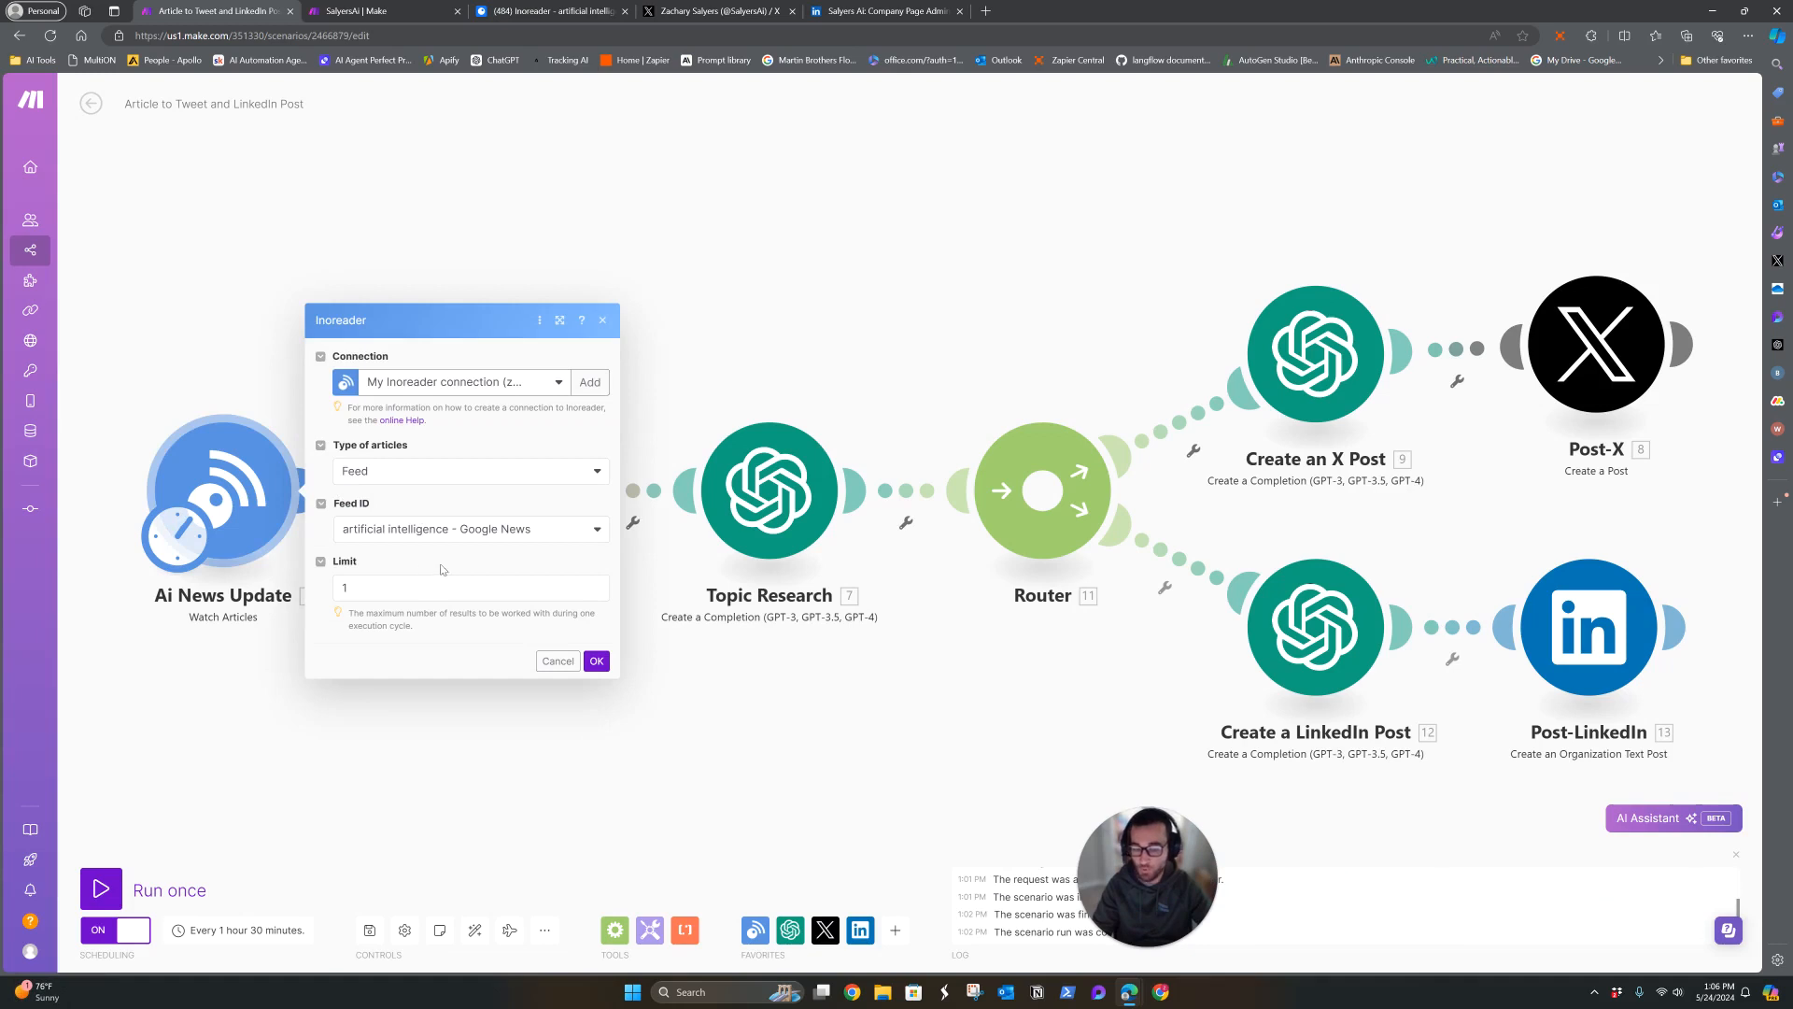
{"action": "left_click", "coordinate": [558, 659]}
{"action": "right_click", "coordinate": [253, 518]}
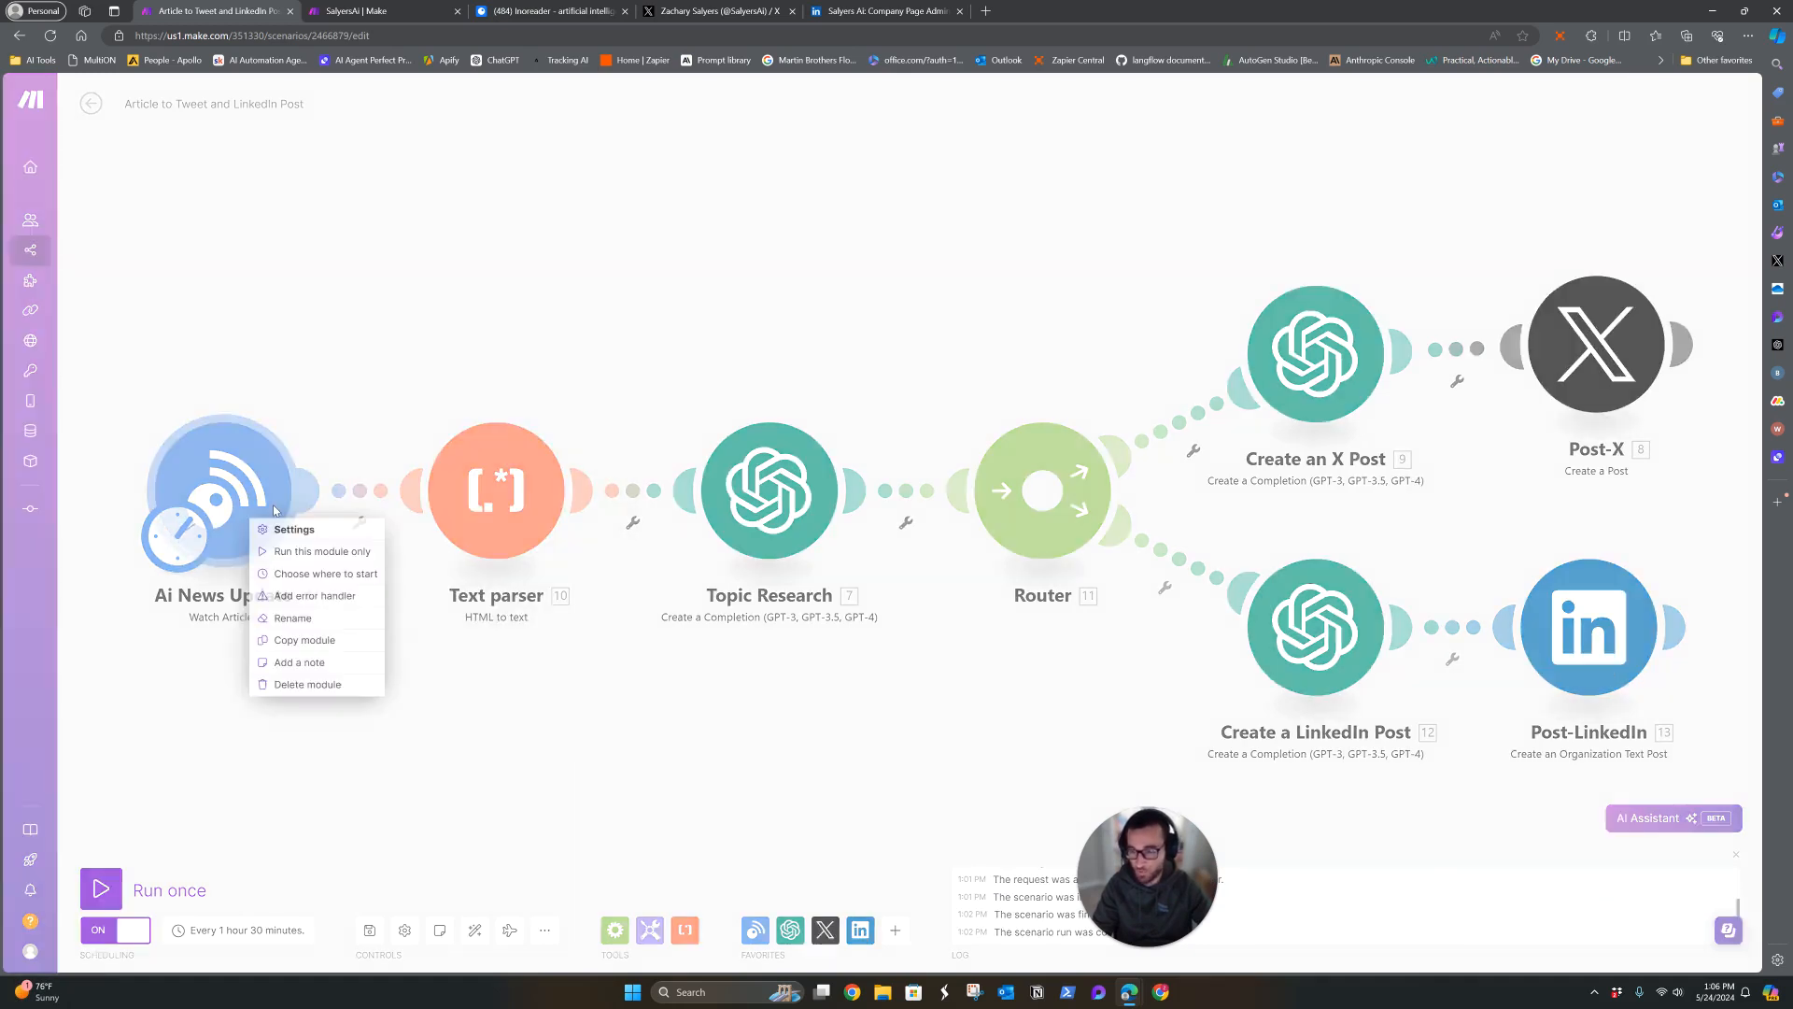
{"action": "left_click", "coordinate": [306, 552]}
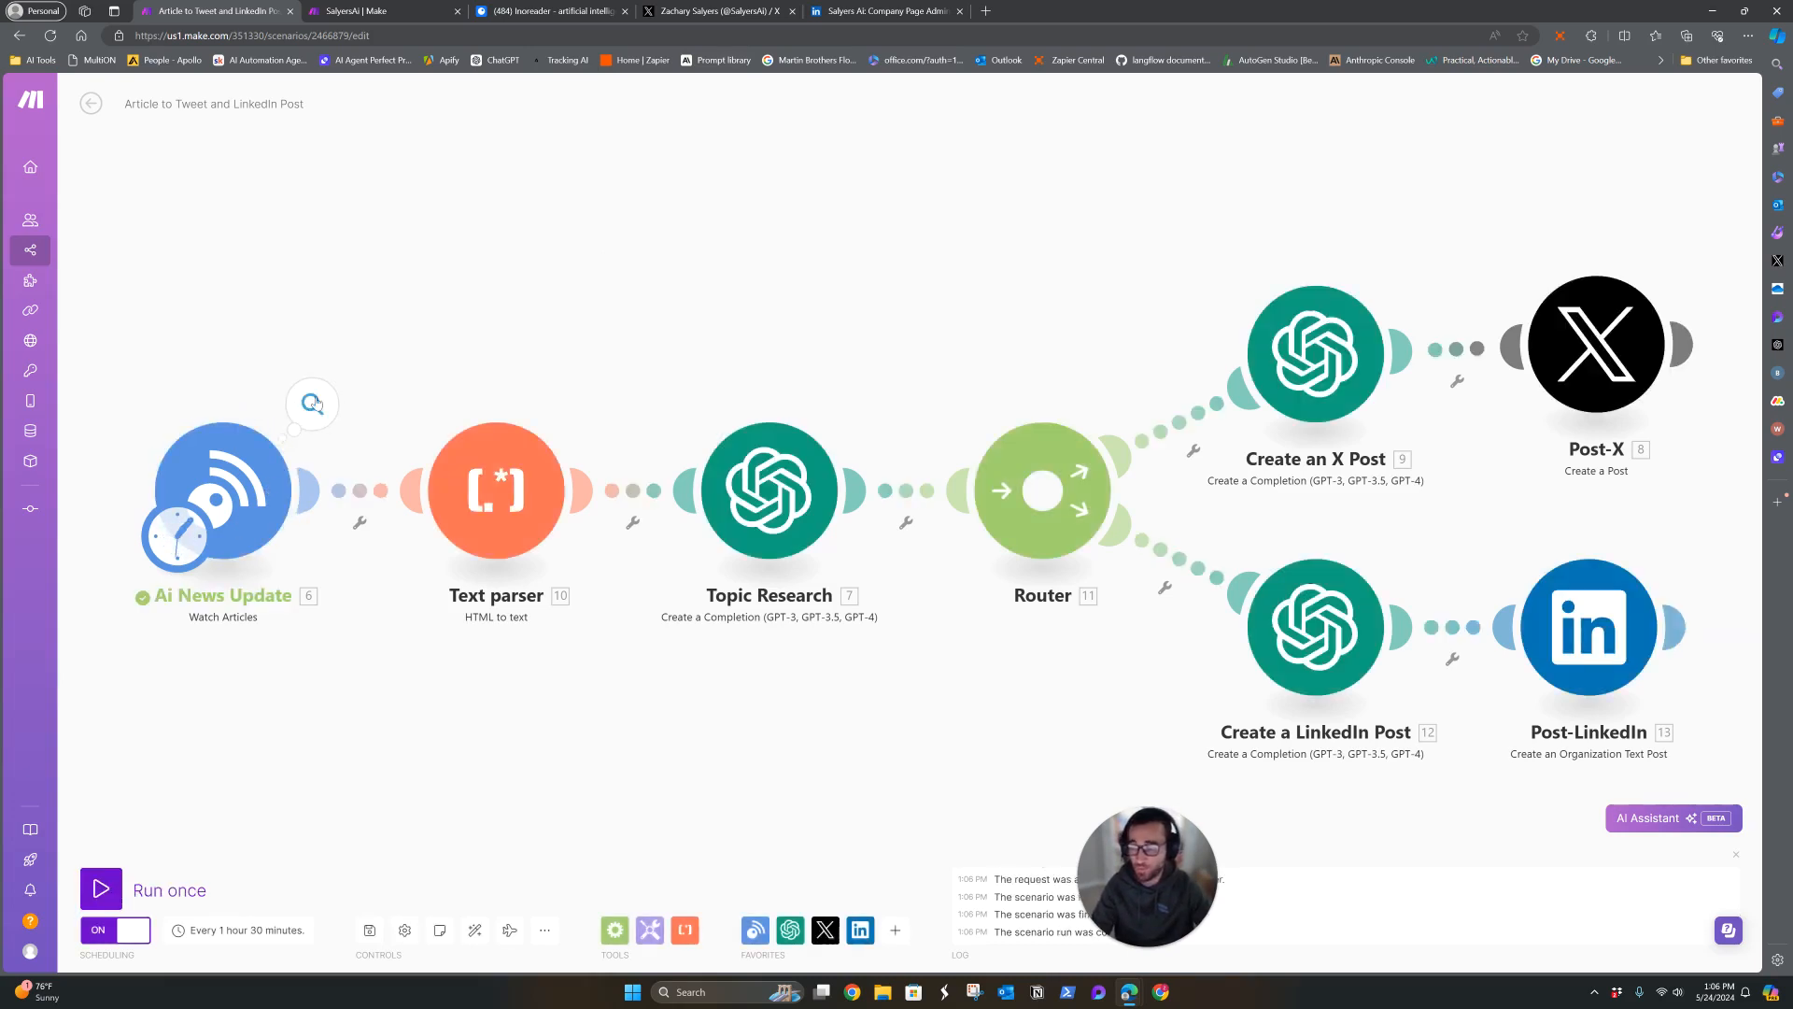
Examine the Summary content in the Ai News Update output bundle and compare it with the articles in Inoreader.
{"action": "left_click", "coordinate": [317, 401]}
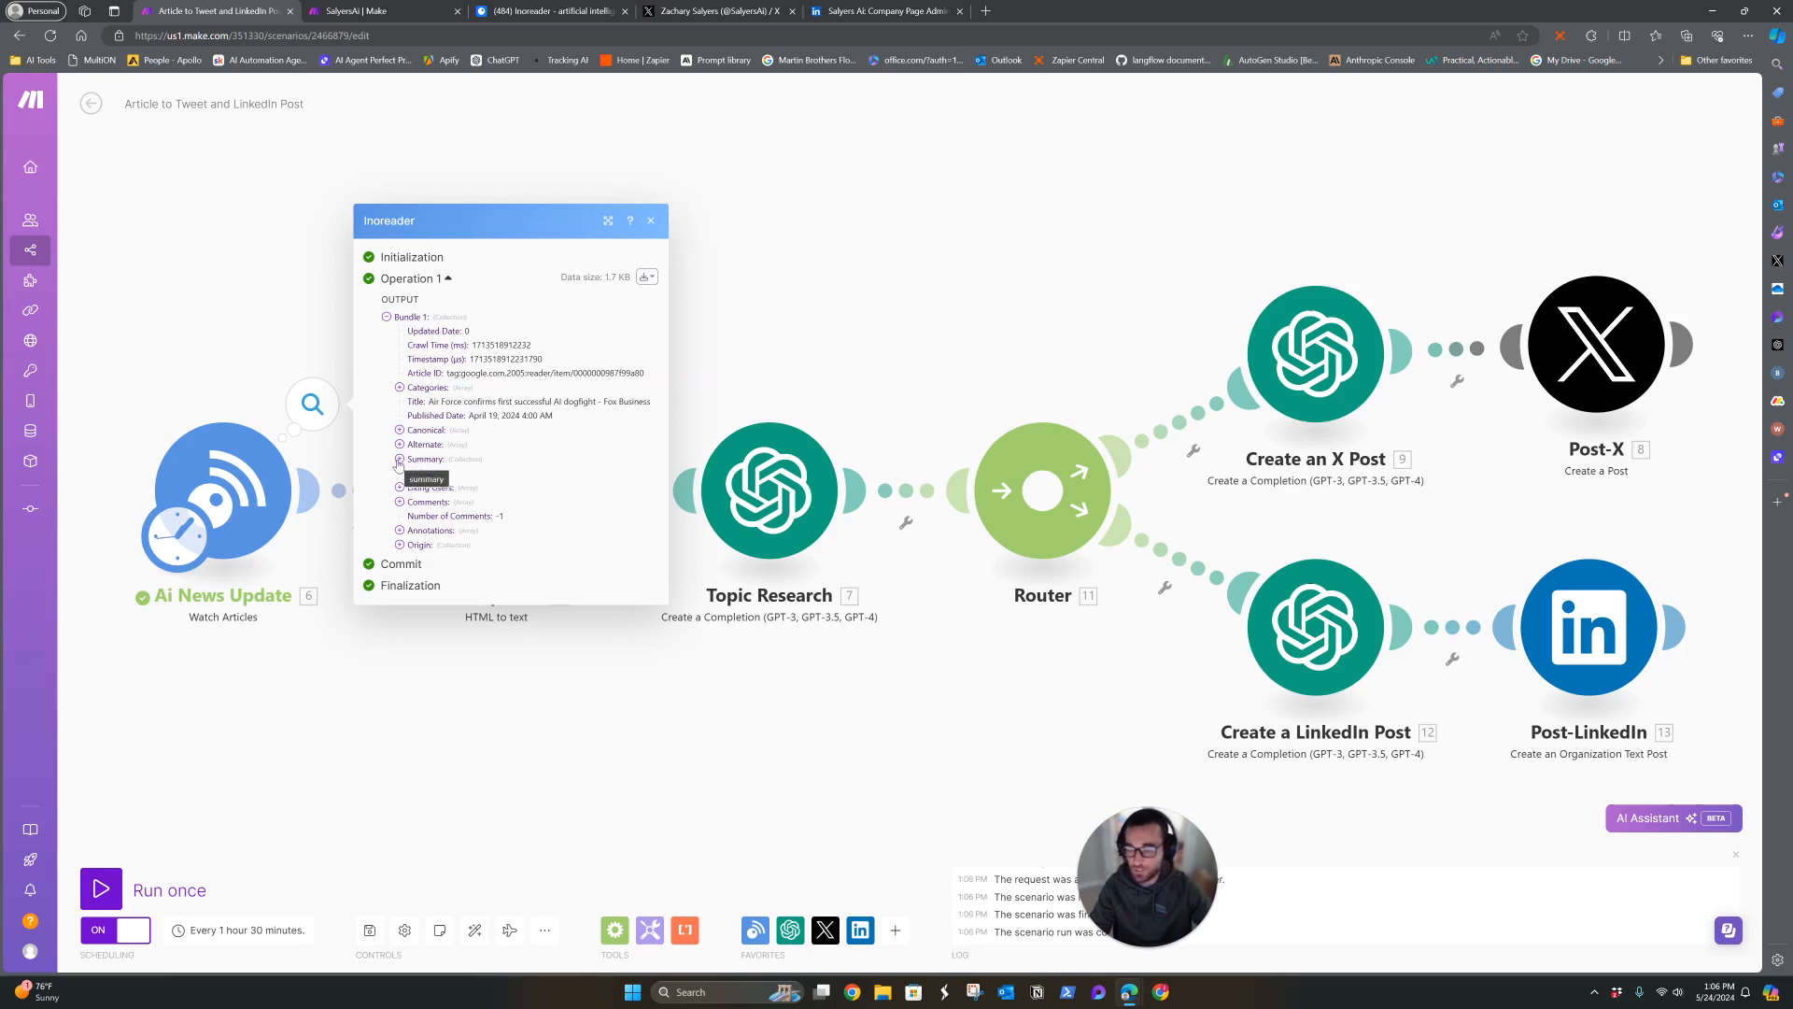
{"action": "left_click", "coordinate": [399, 459]}
{"action": "left_click_drag", "start_coordinate": [668, 477], "coordinate": [1763, 514]}
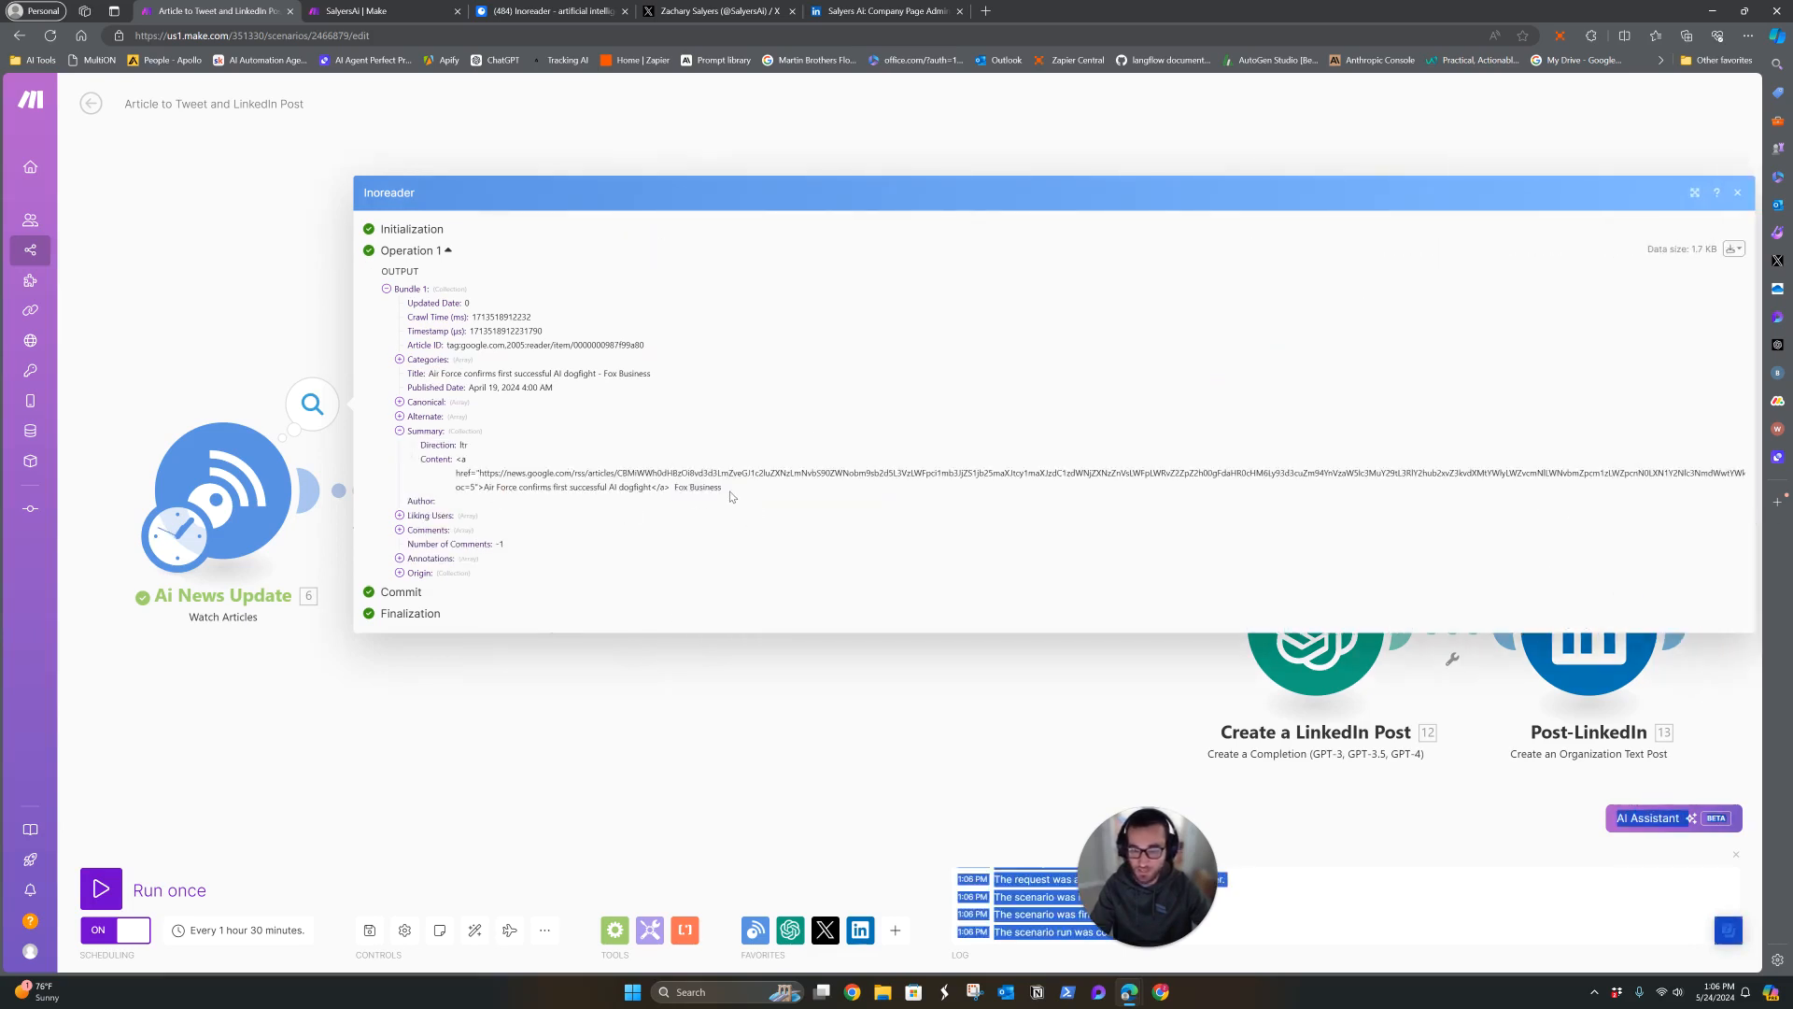
{"action": "left_click", "coordinate": [841, 7]}
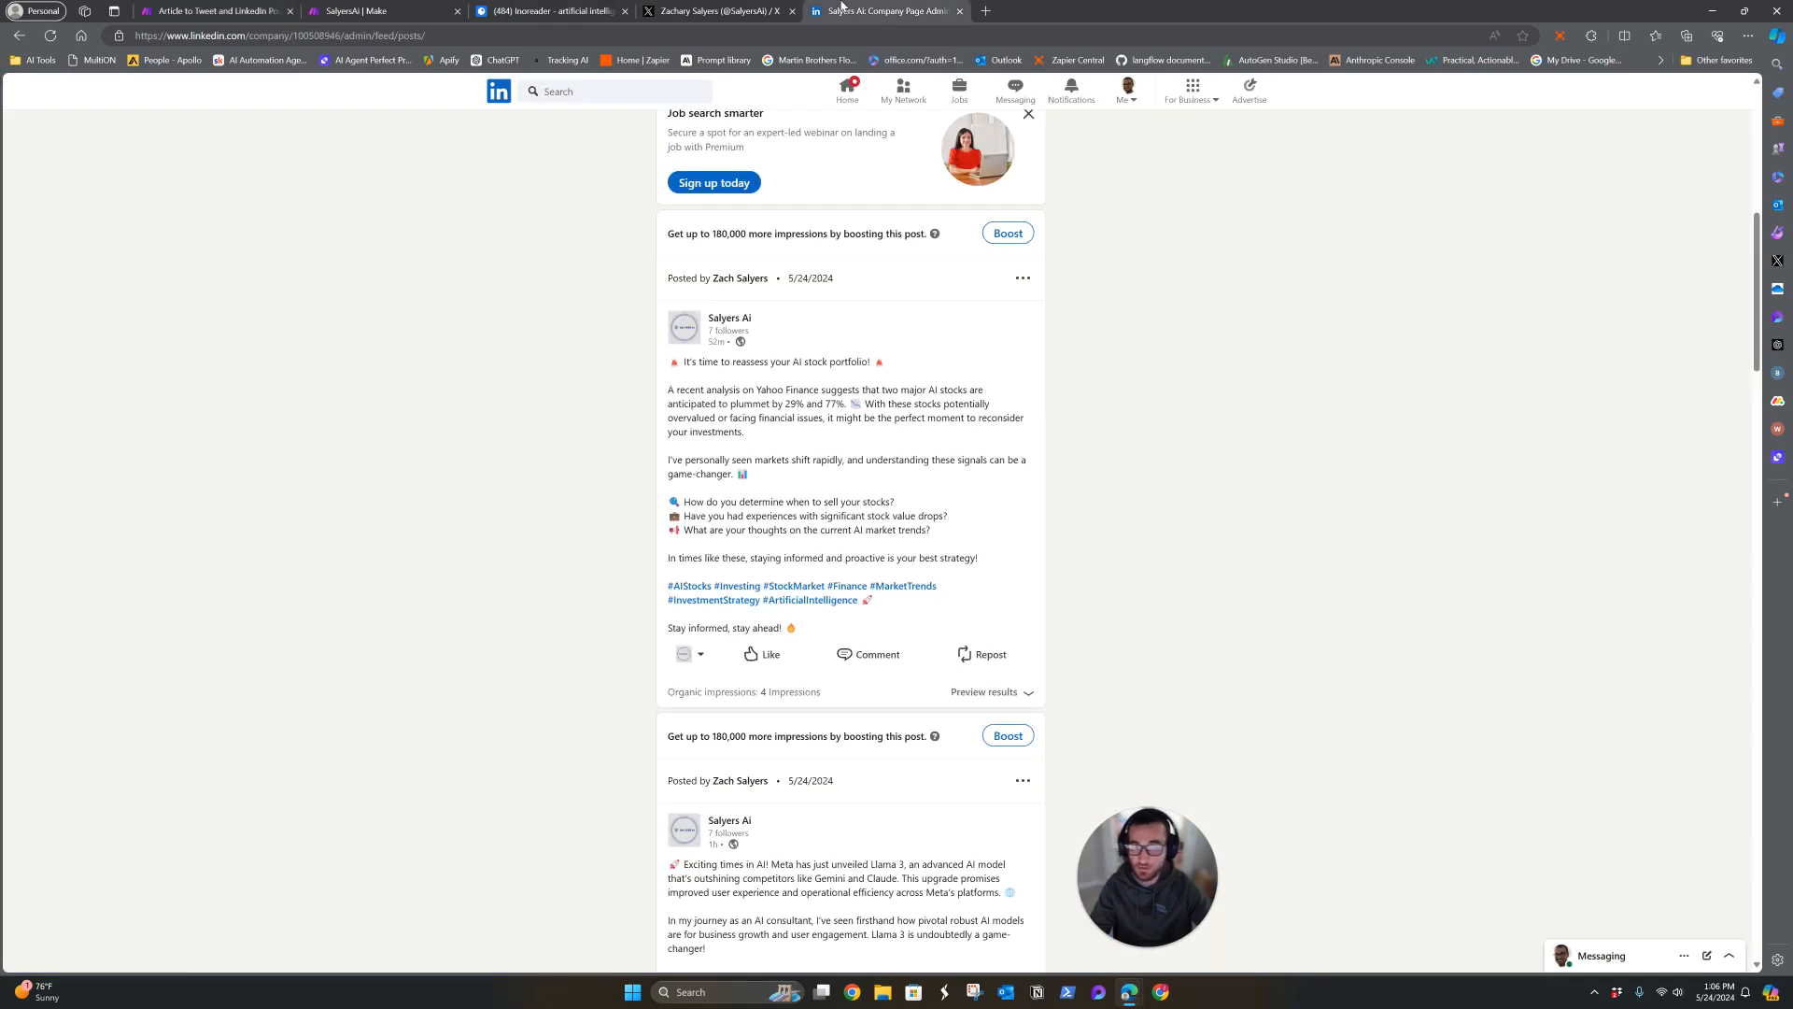
{"action": "left_click", "coordinate": [526, 9]}
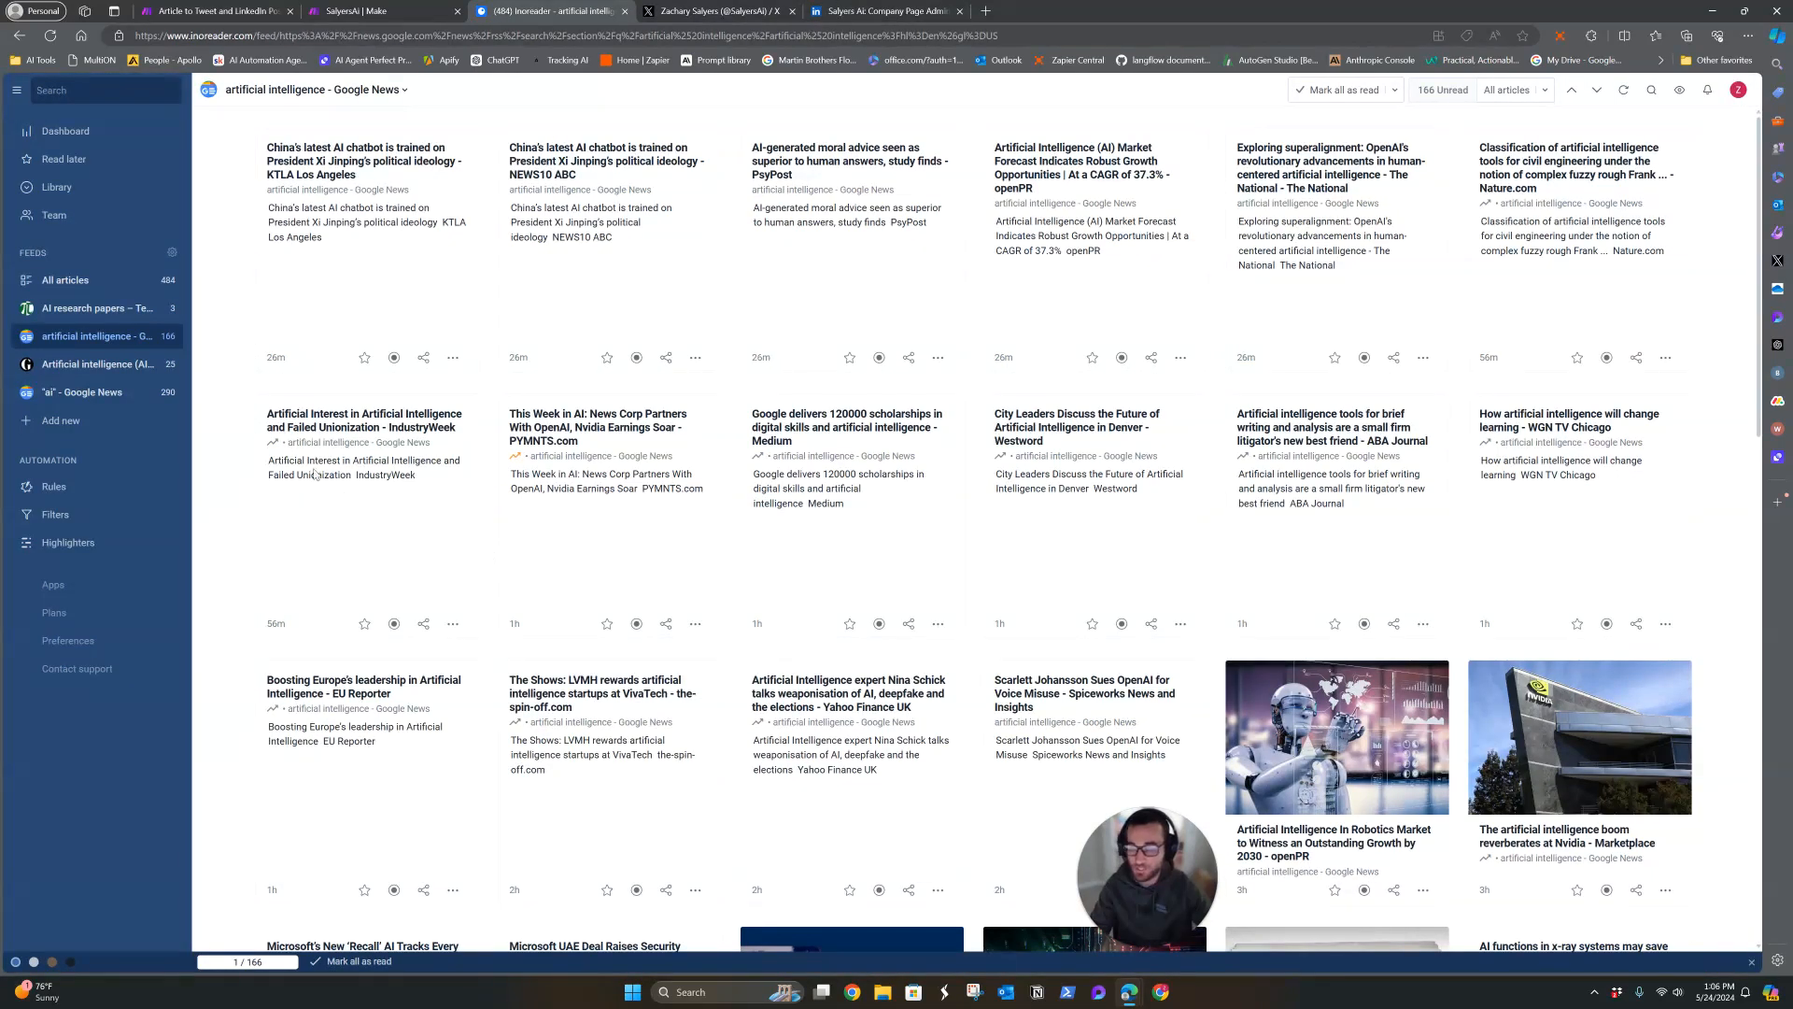
{"action": "left_click", "coordinate": [232, 8]}
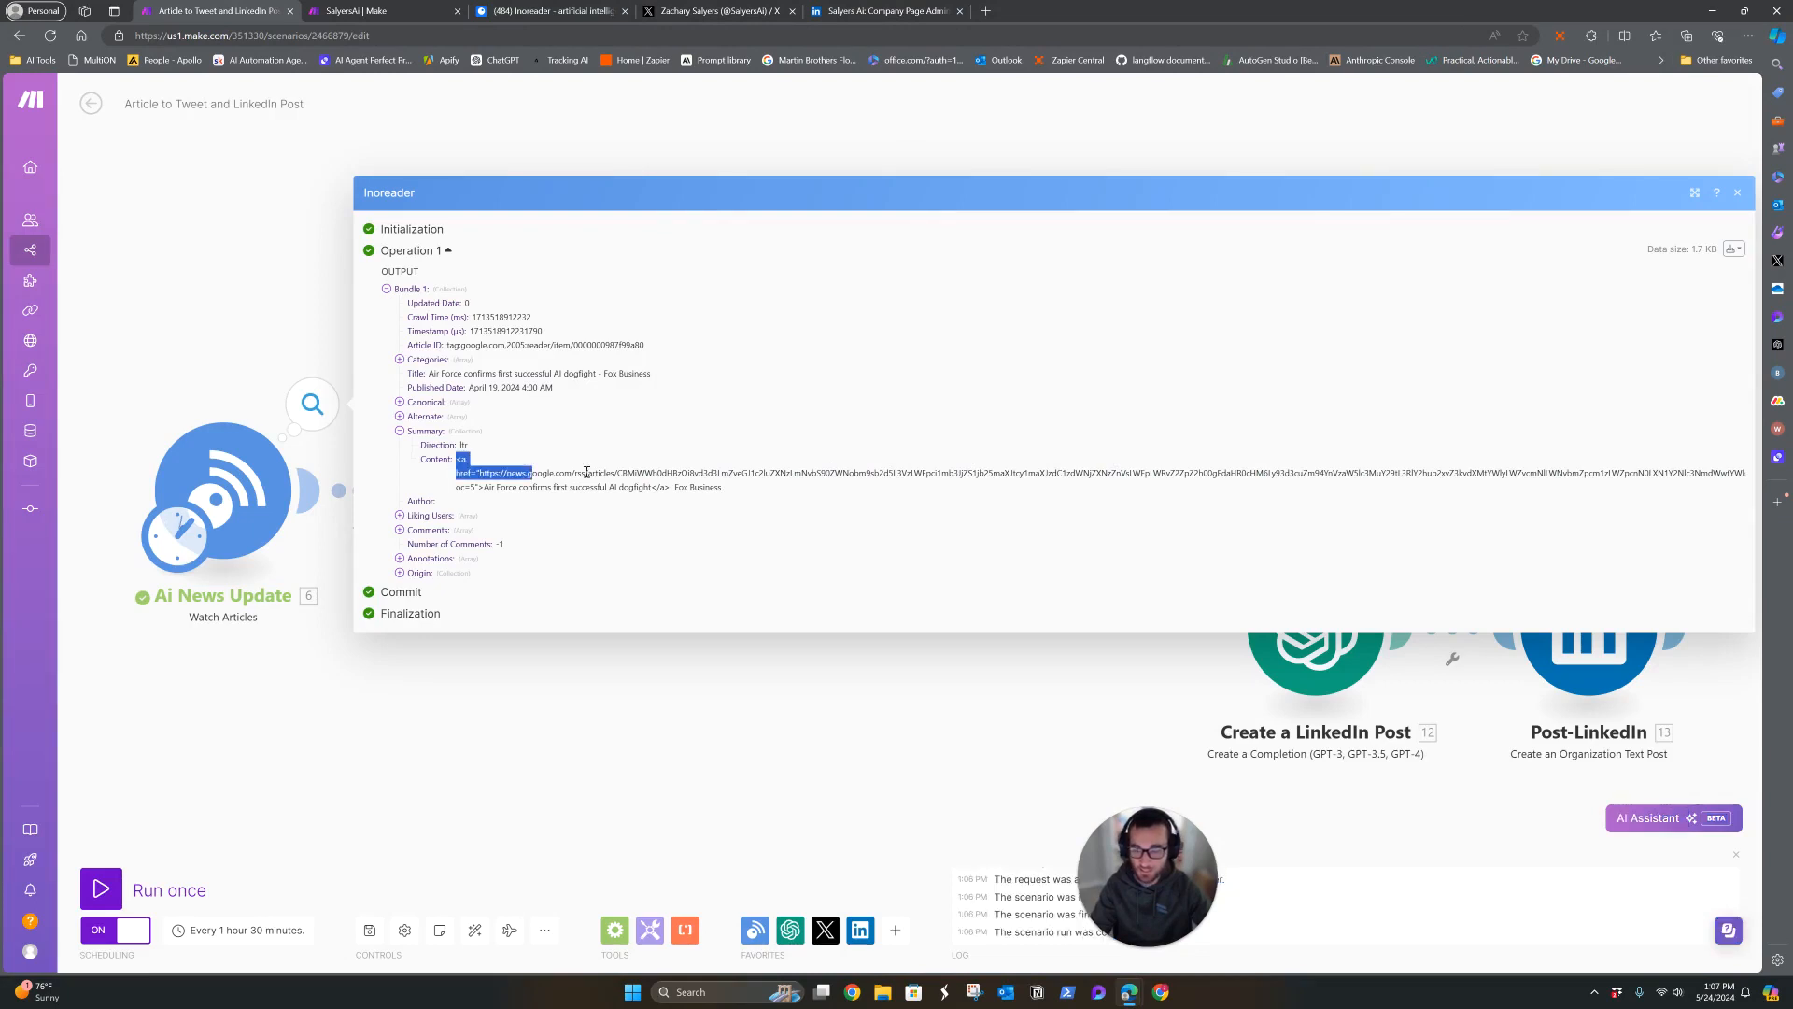
Copy the HTML value of the Summary Content from the Ai News Update output and close the output.
{"action": "triple_click", "coordinate": [459, 456]}
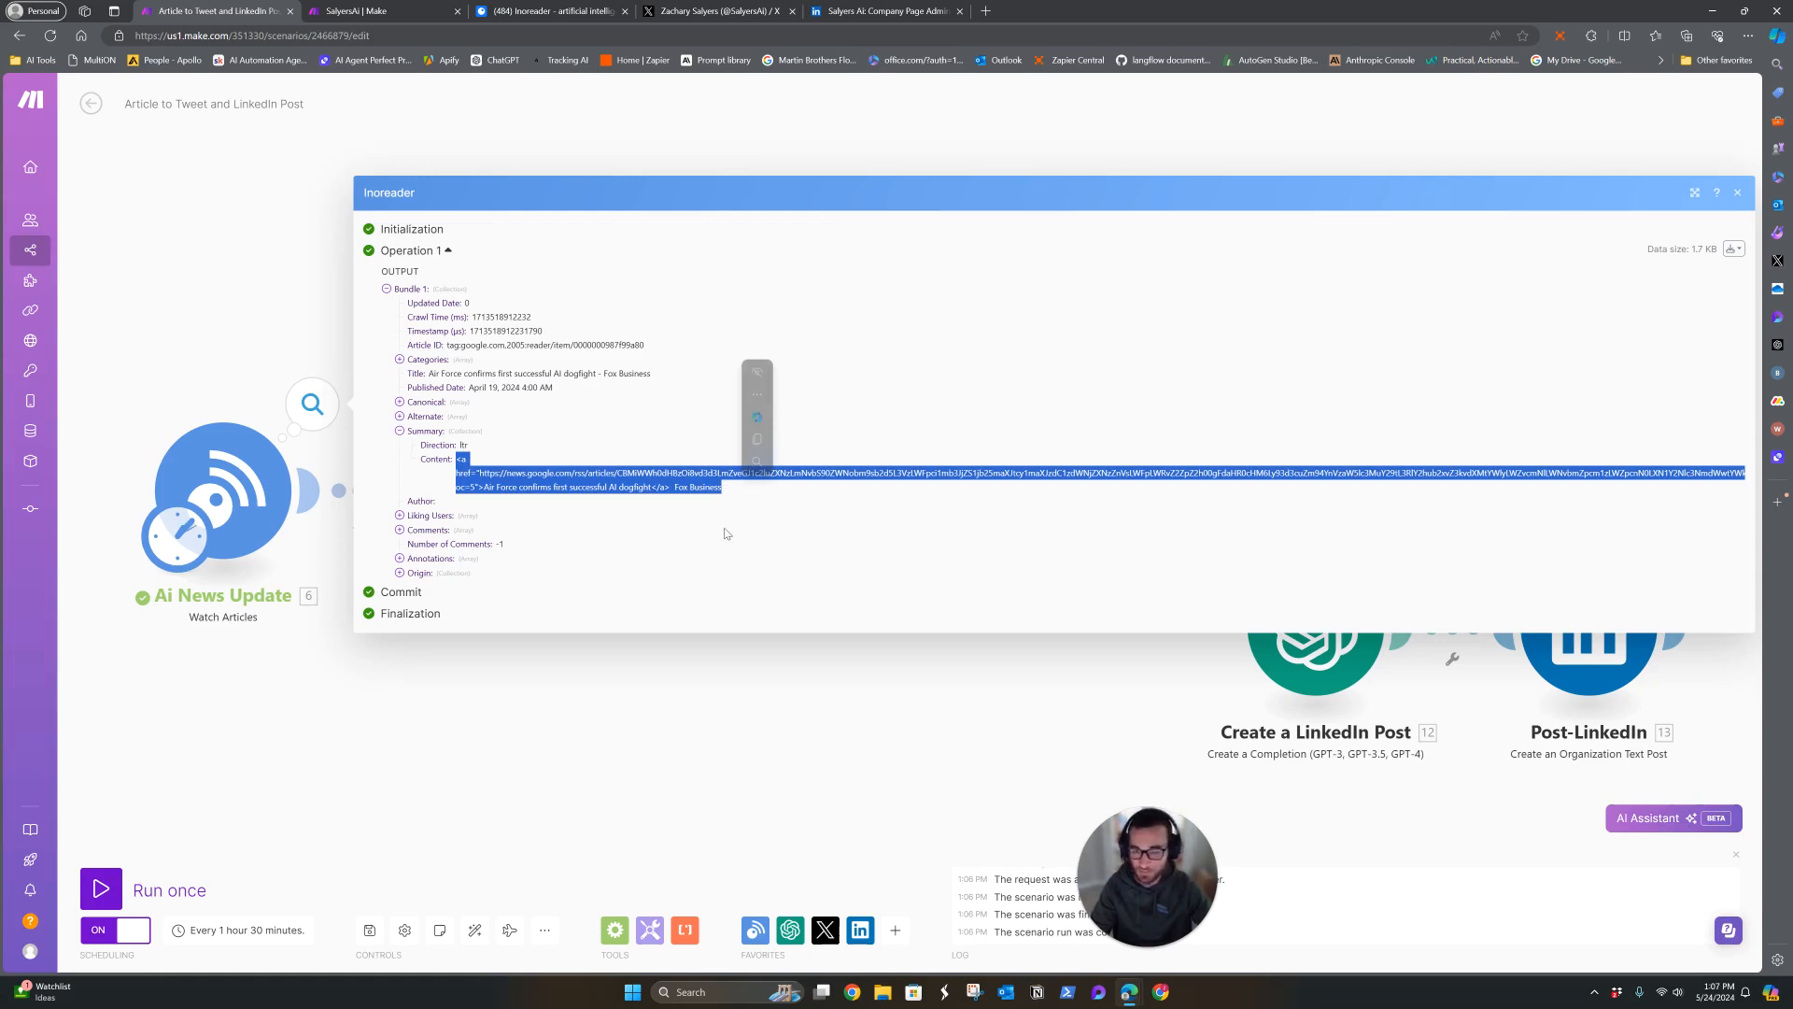
{"action": "left_click", "coordinate": [652, 713]}
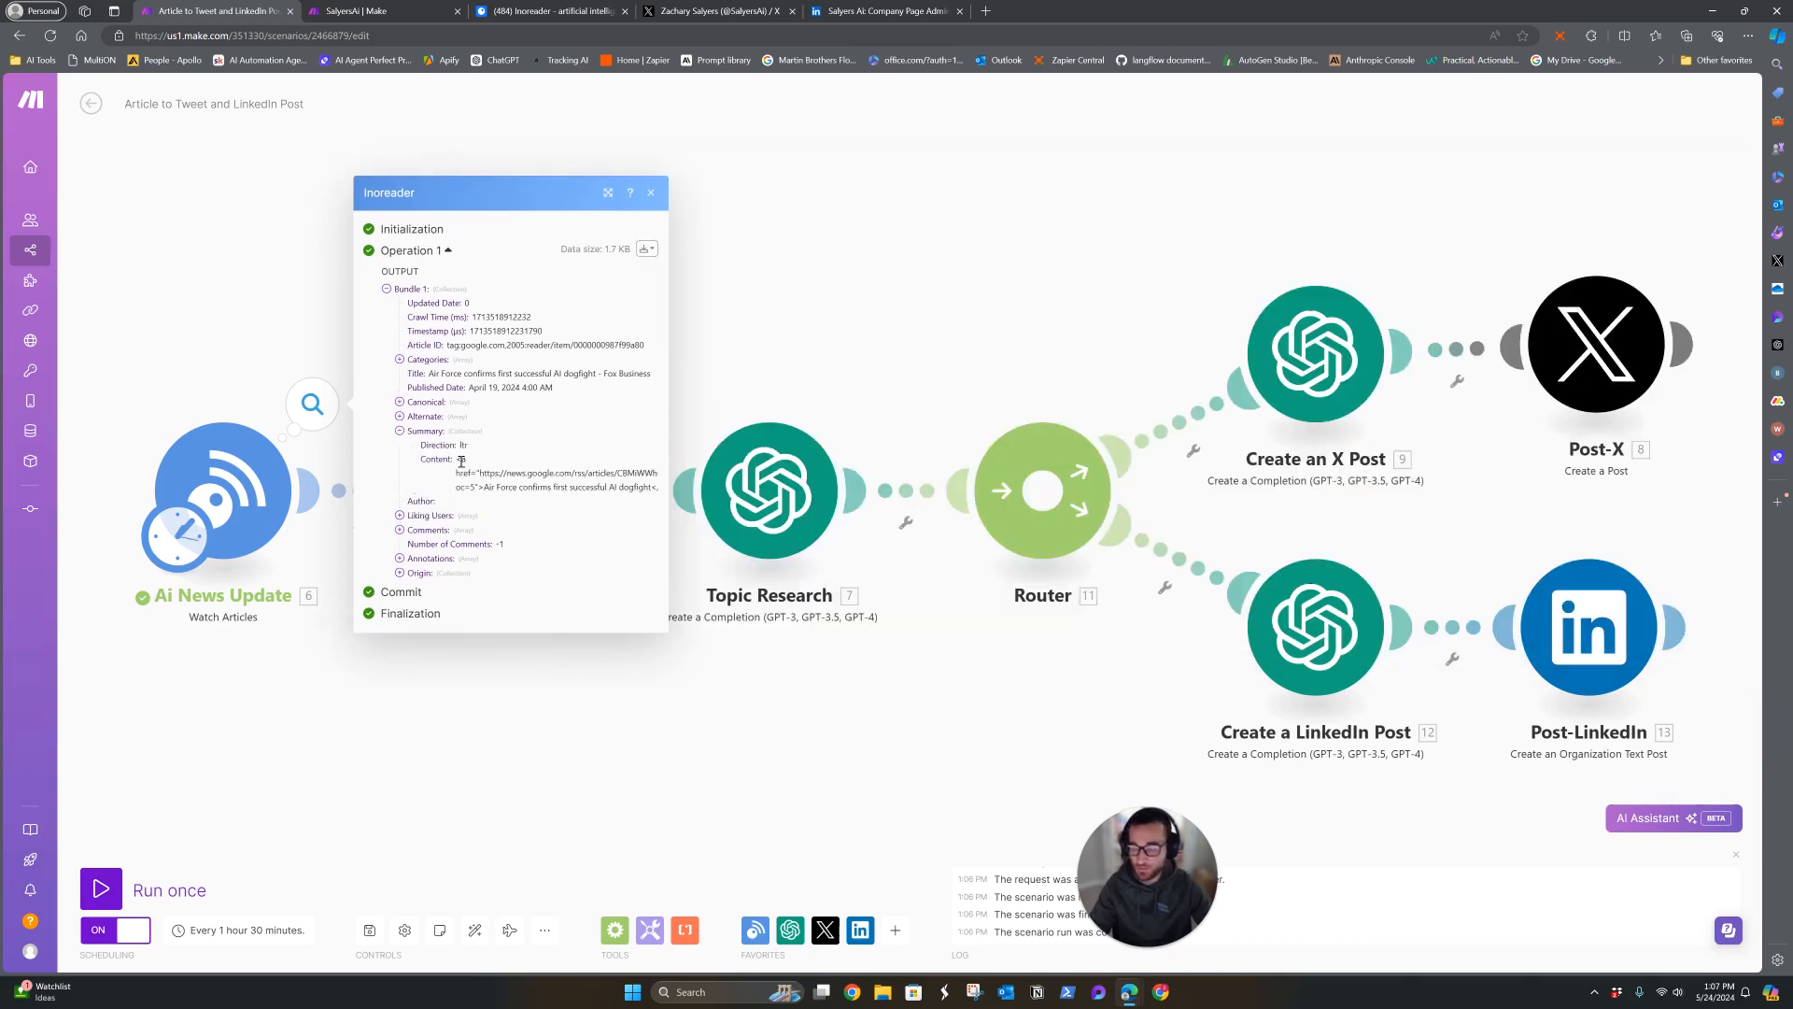
{"action": "left_click_drag", "start_coordinate": [474, 464], "coordinate": [665, 495]}
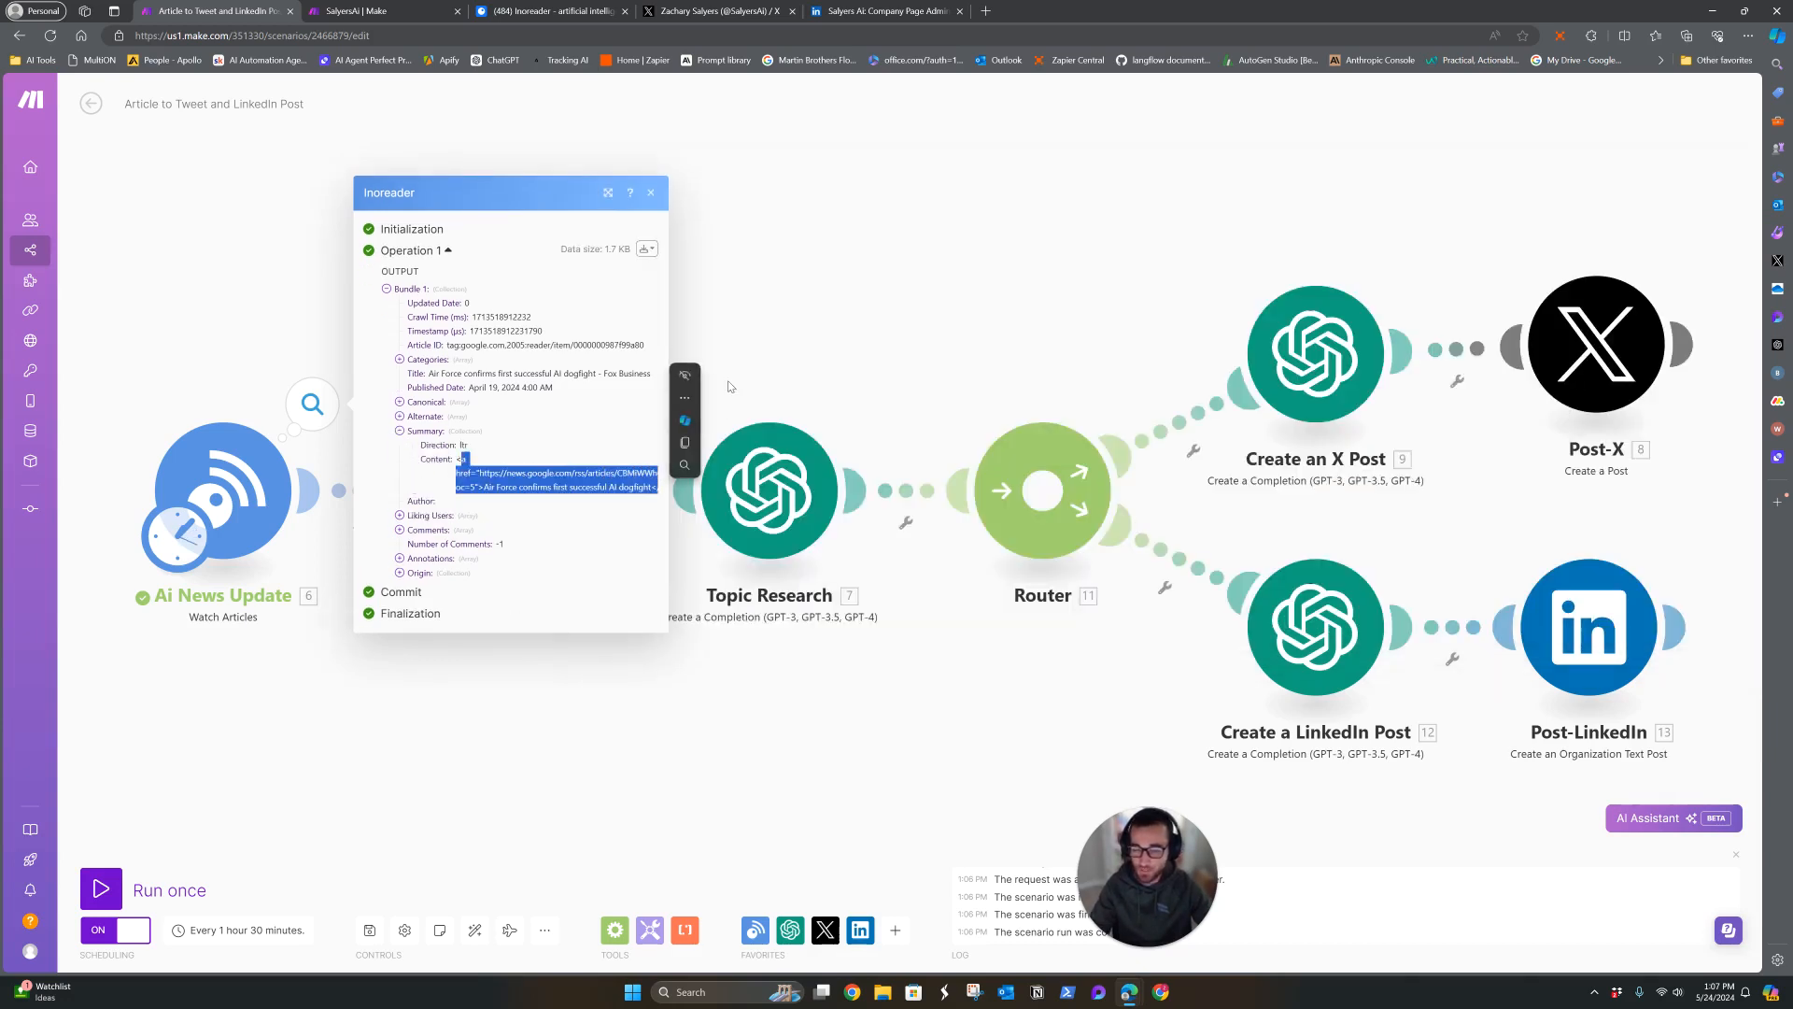
{"action": "left_click", "coordinate": [842, 350]}
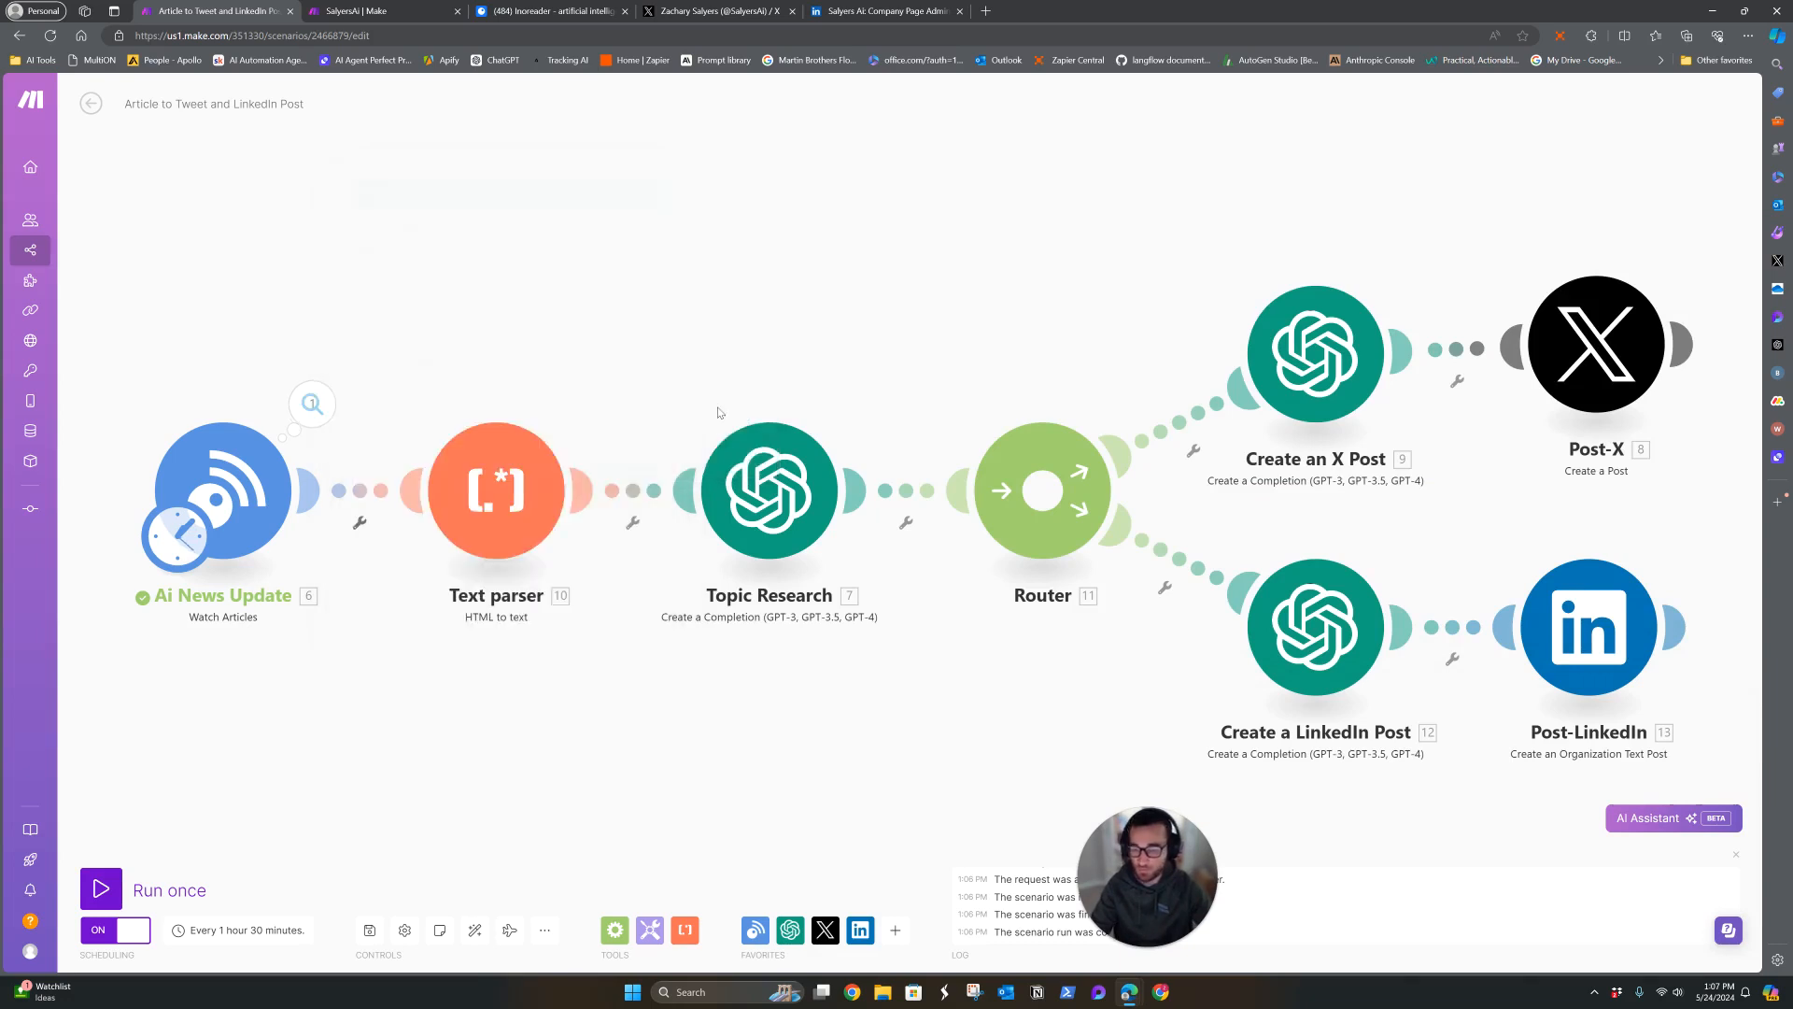
Run only the Text parser module with the copied HTML as the Summary Content, and open its output.
{"action": "left_click", "coordinate": [528, 486]}
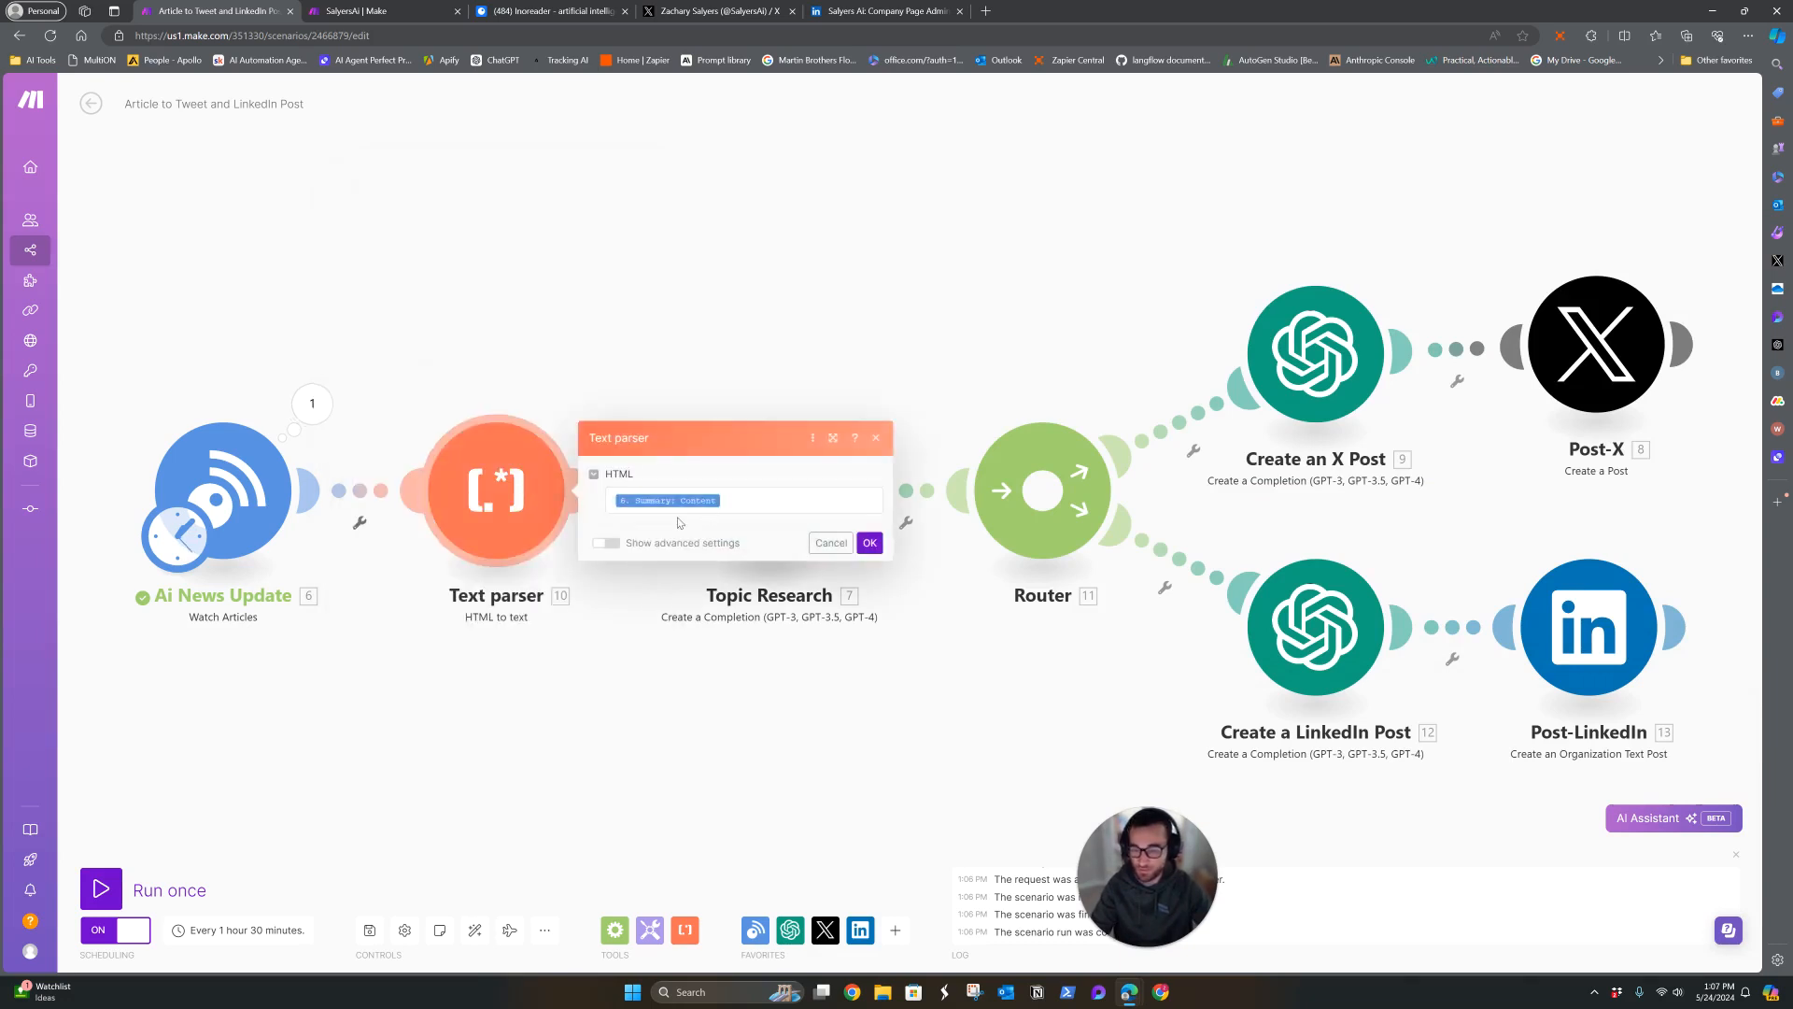
{"action": "left_click", "coordinate": [561, 486]}
{"action": "right_click", "coordinate": [537, 471]}
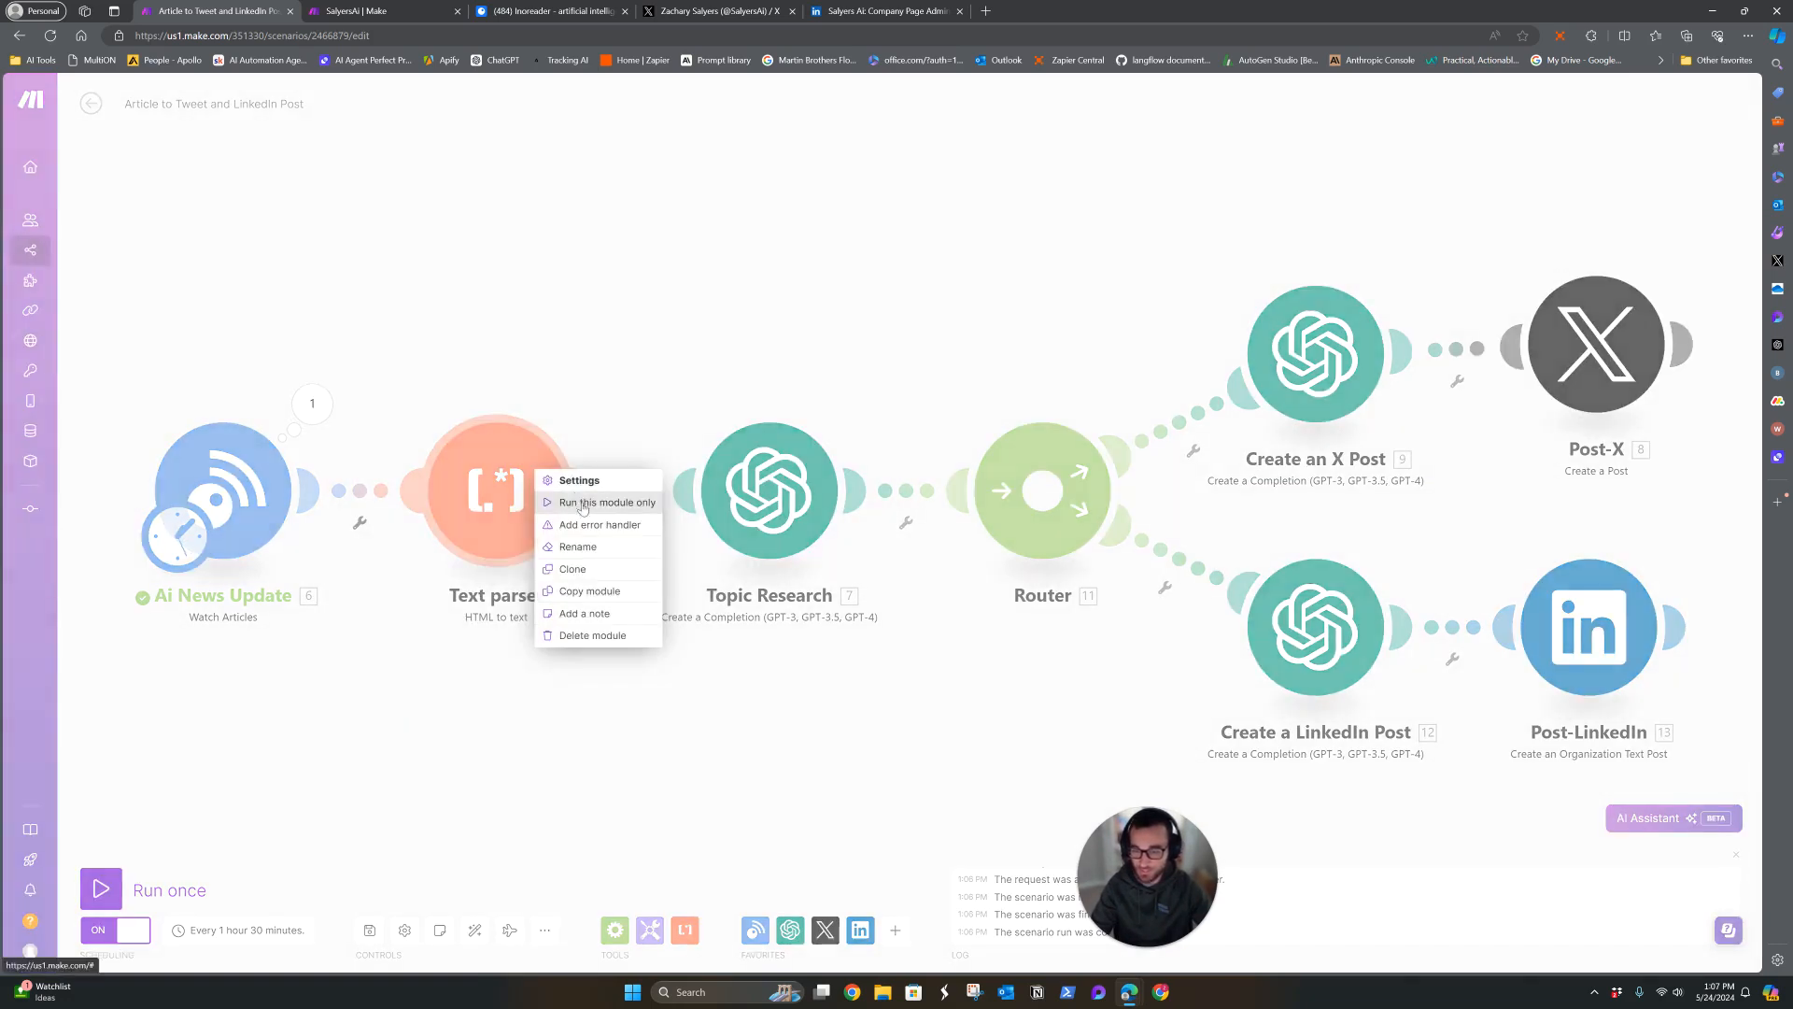
{"action": "left_click", "coordinate": [574, 503]}
{"action": "left_click", "coordinate": [724, 558]}
{"action": "key", "text": "ctrl+v"}
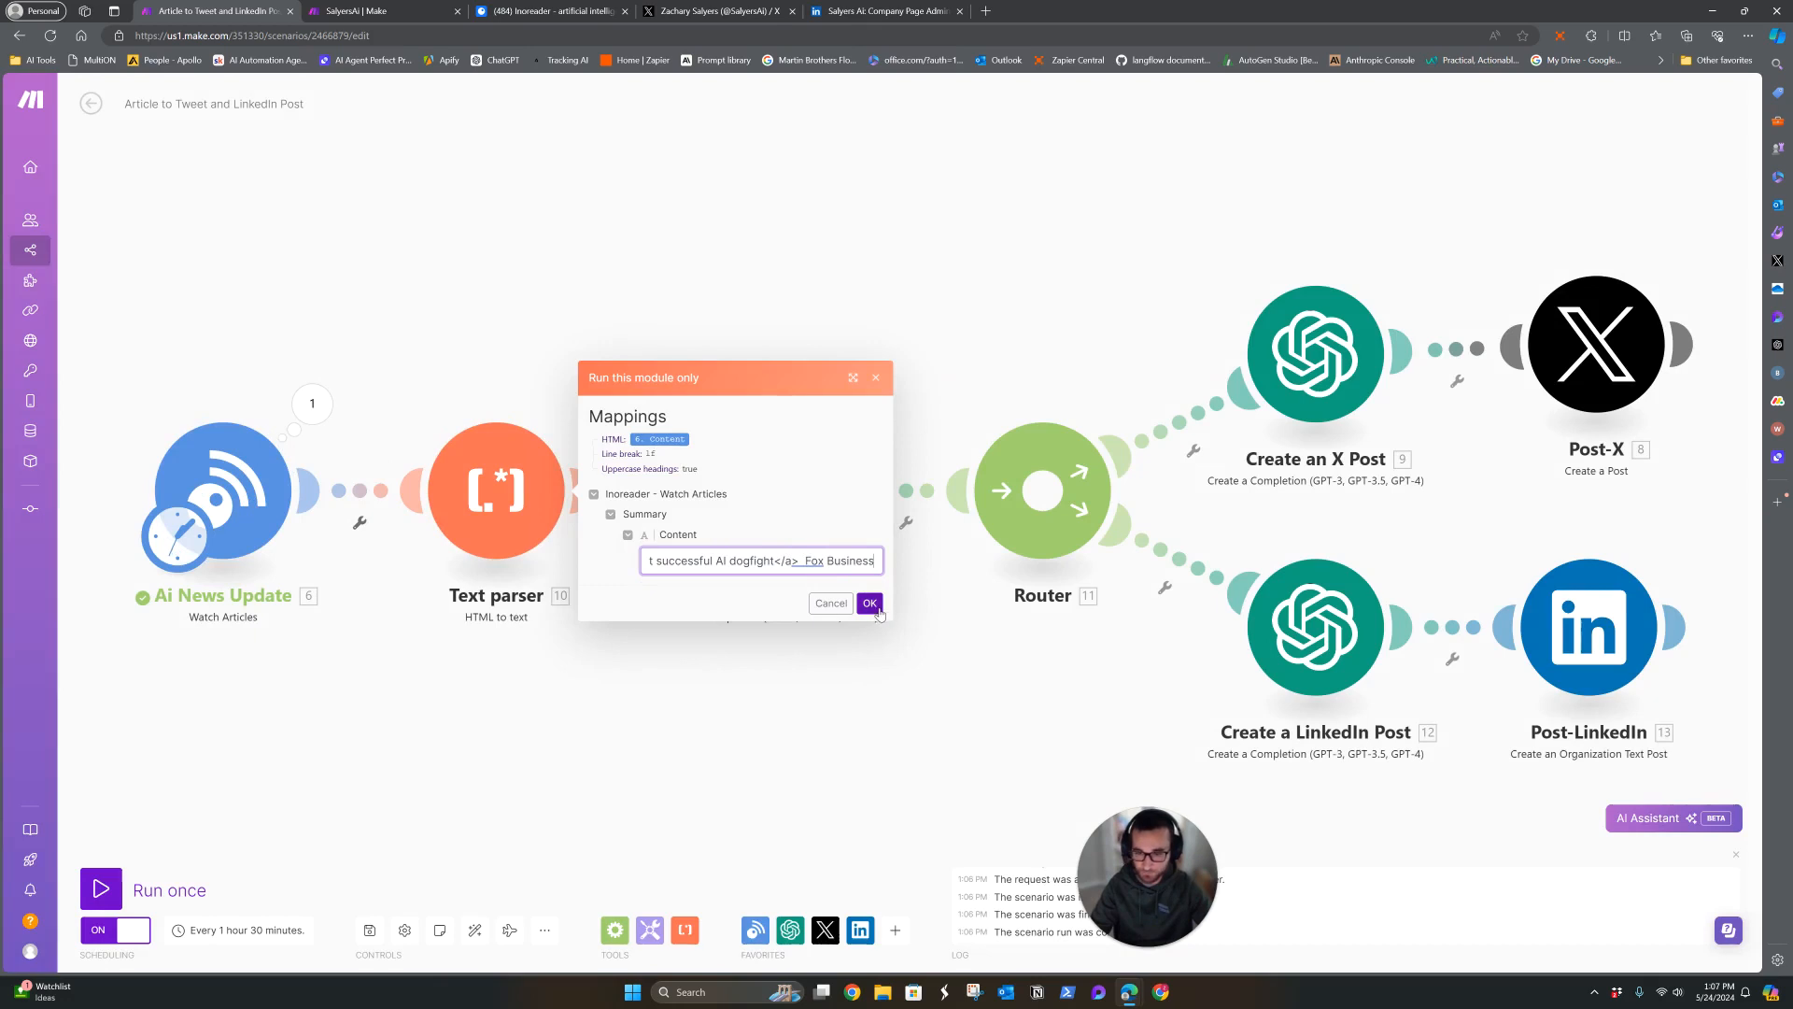
{"action": "left_click", "coordinate": [870, 603]}
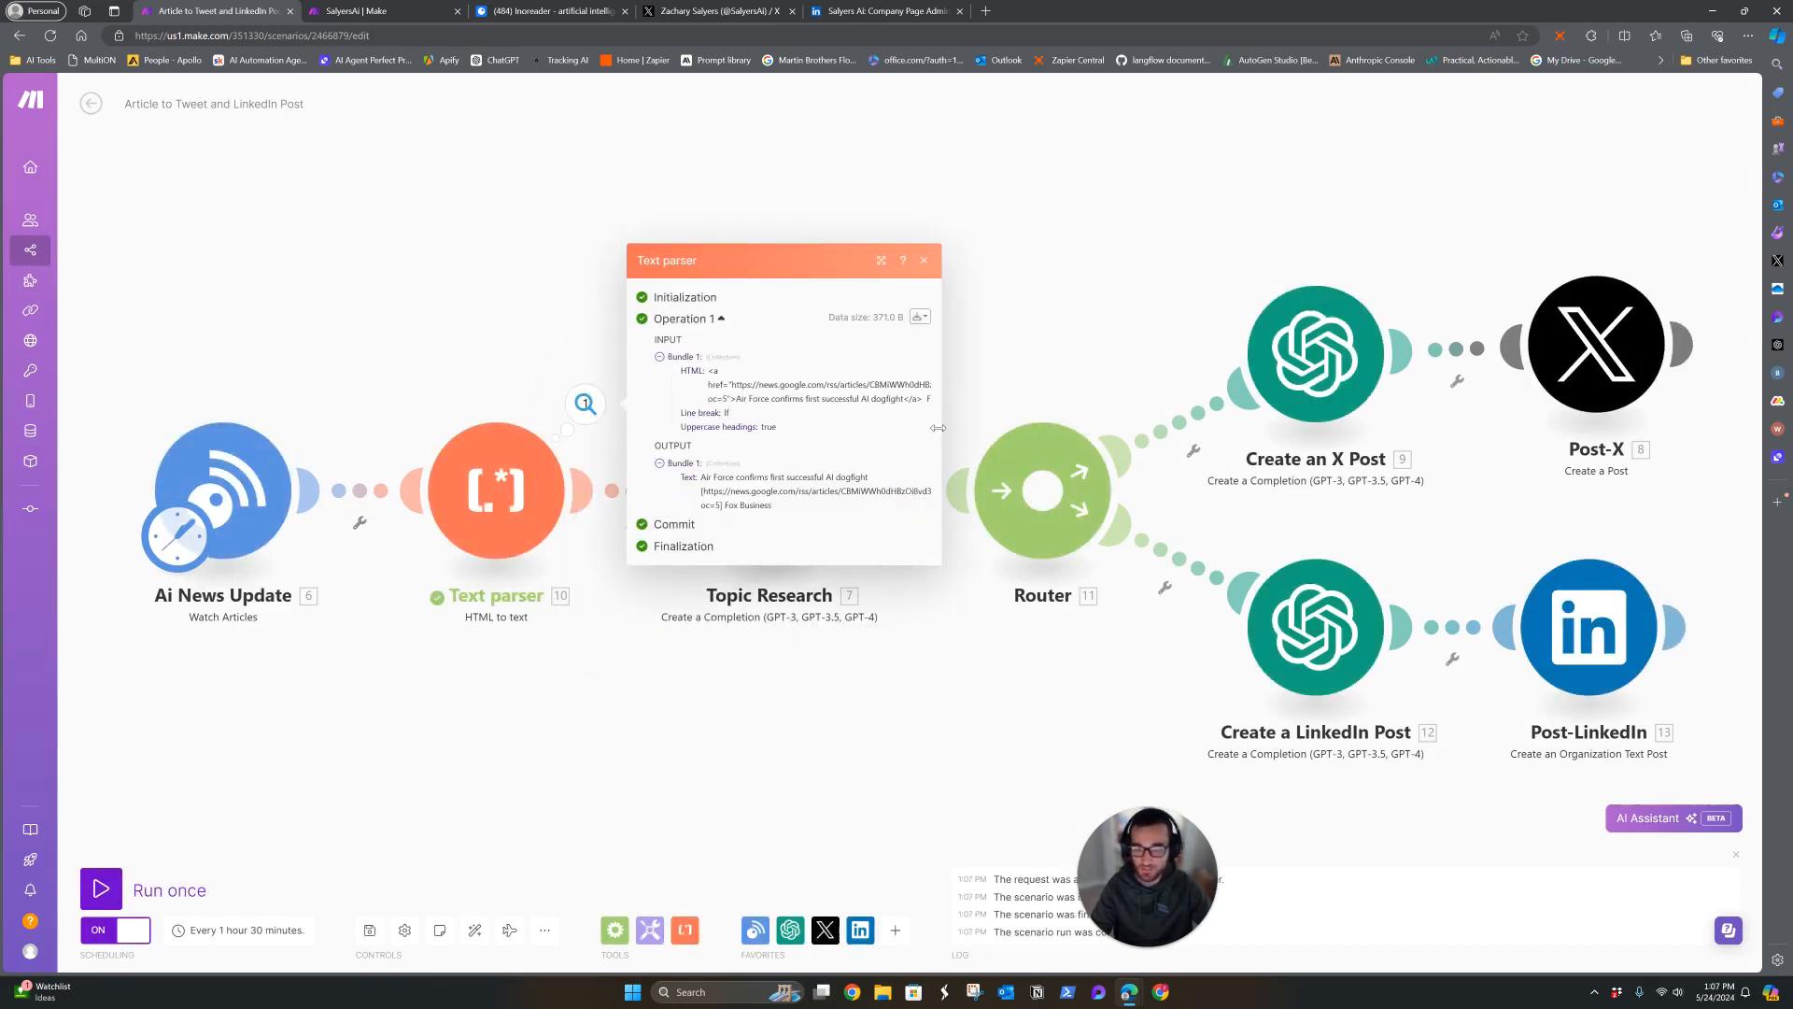
Widen the Text parser's output view and highlight the converted text to inspect it.
{"action": "left_click_drag", "start_coordinate": [943, 422], "coordinate": [1586, 484]}
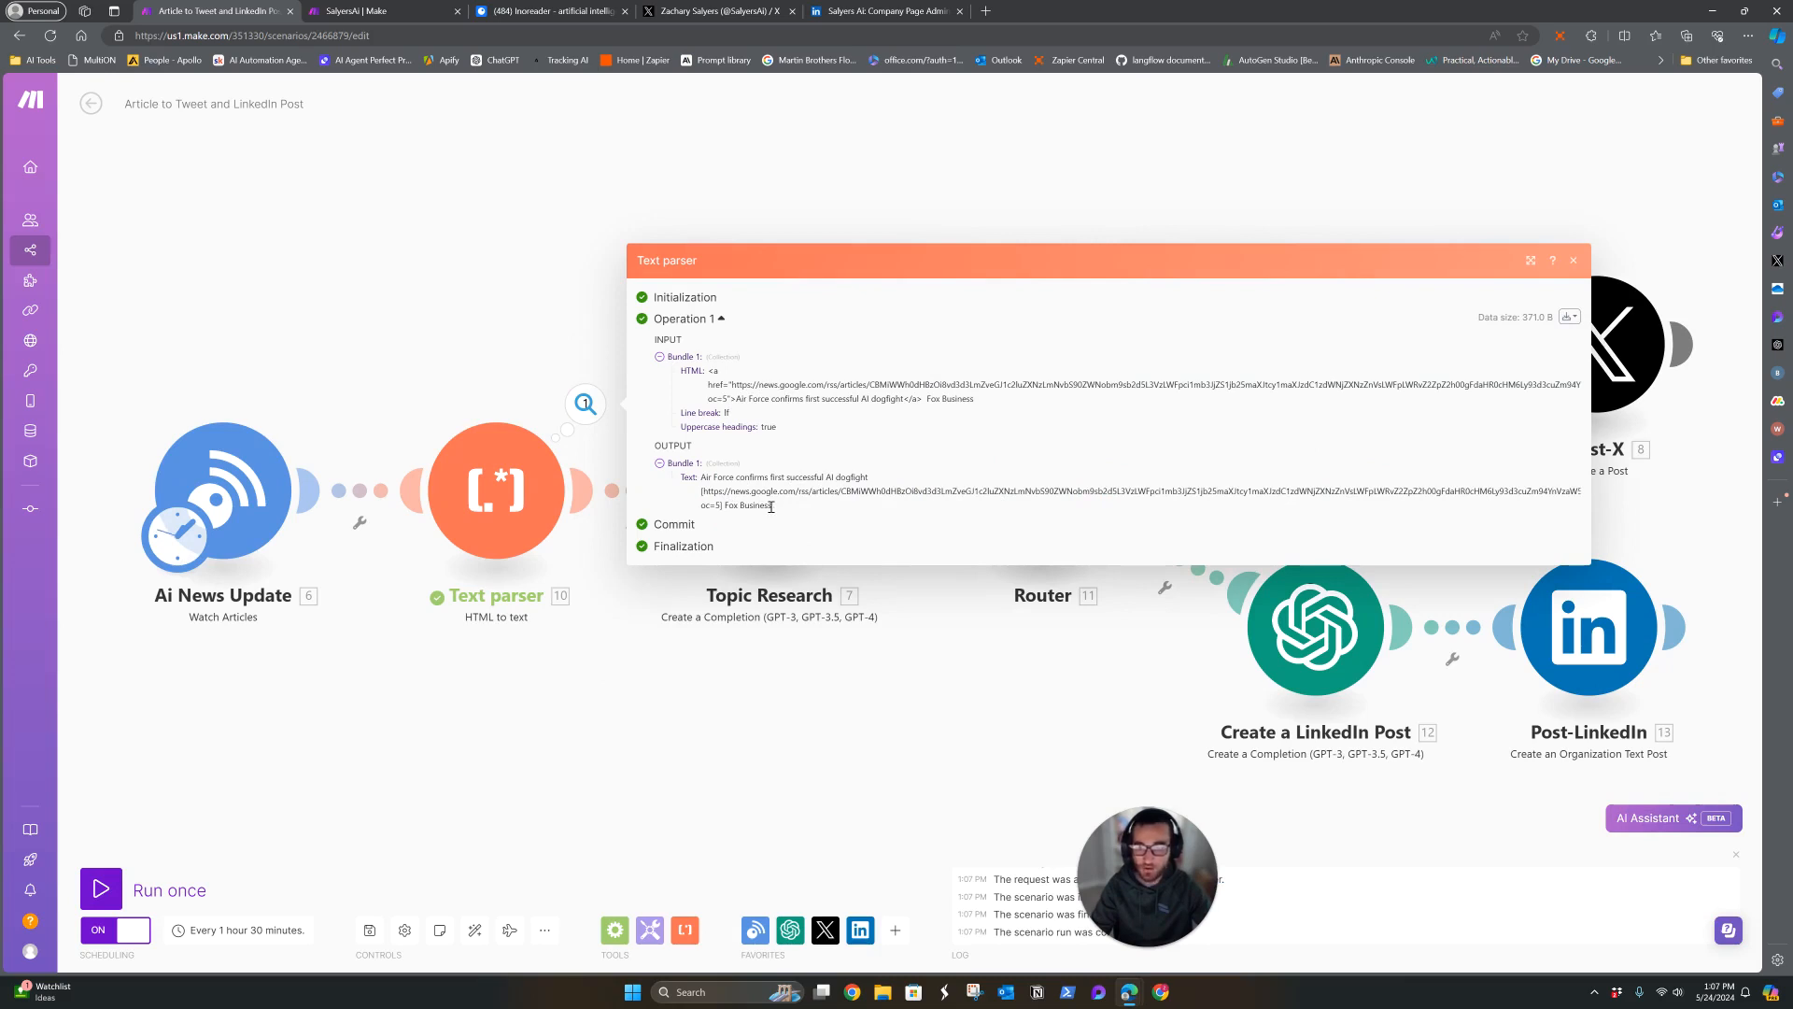
{"action": "left_click_drag", "start_coordinate": [772, 507], "coordinate": [704, 479]}
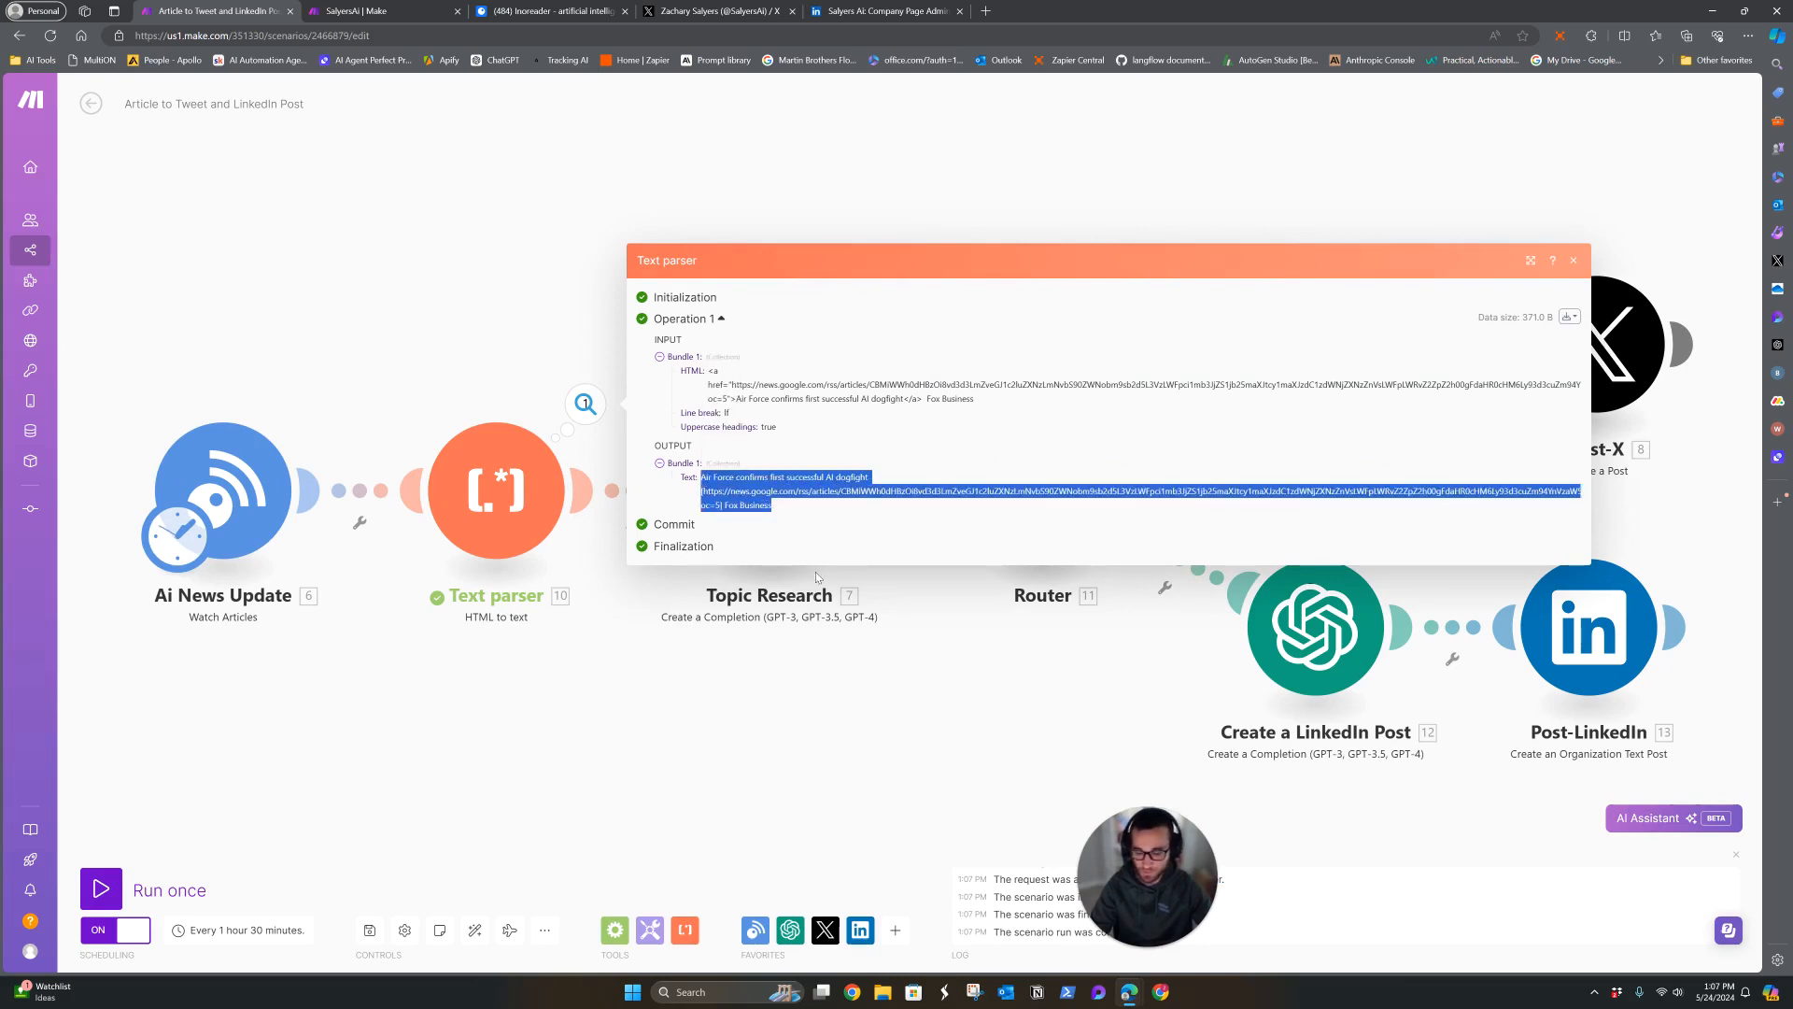
{"action": "left_click", "coordinate": [638, 729]}
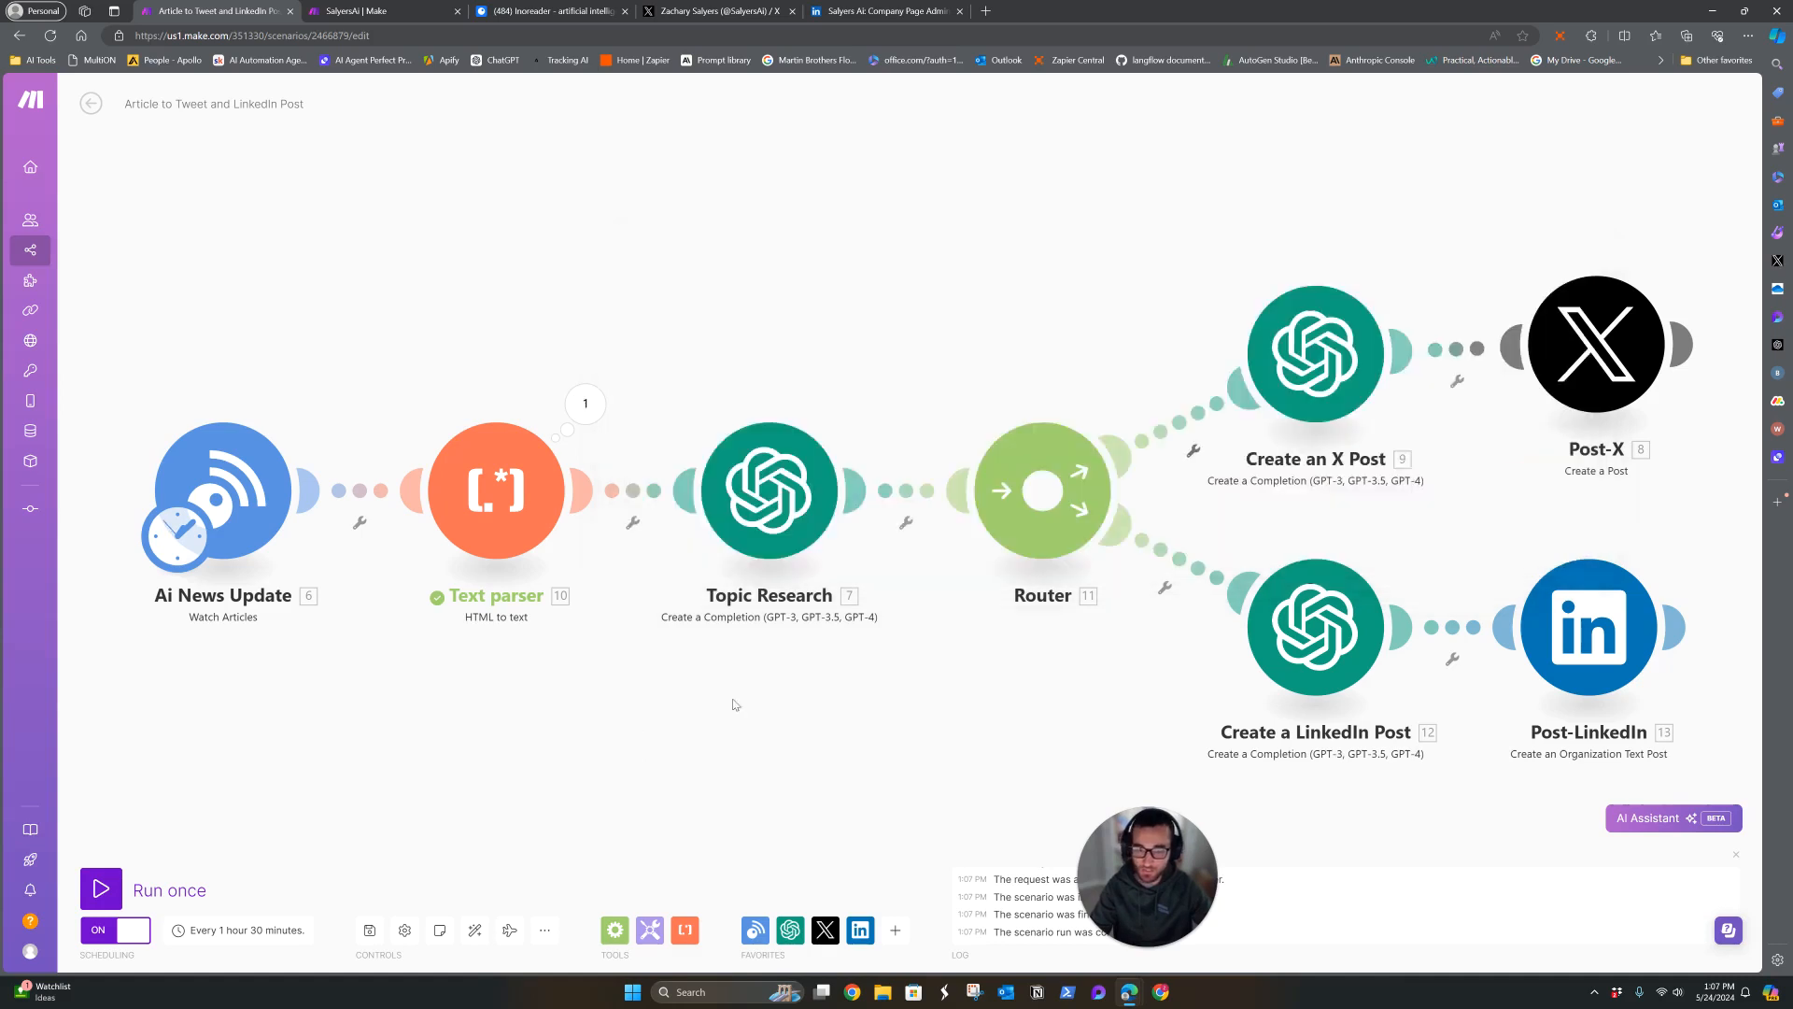
Review the Topic Research module's connection, method, model, message prompts and token limit.
{"action": "left_click", "coordinate": [775, 458]}
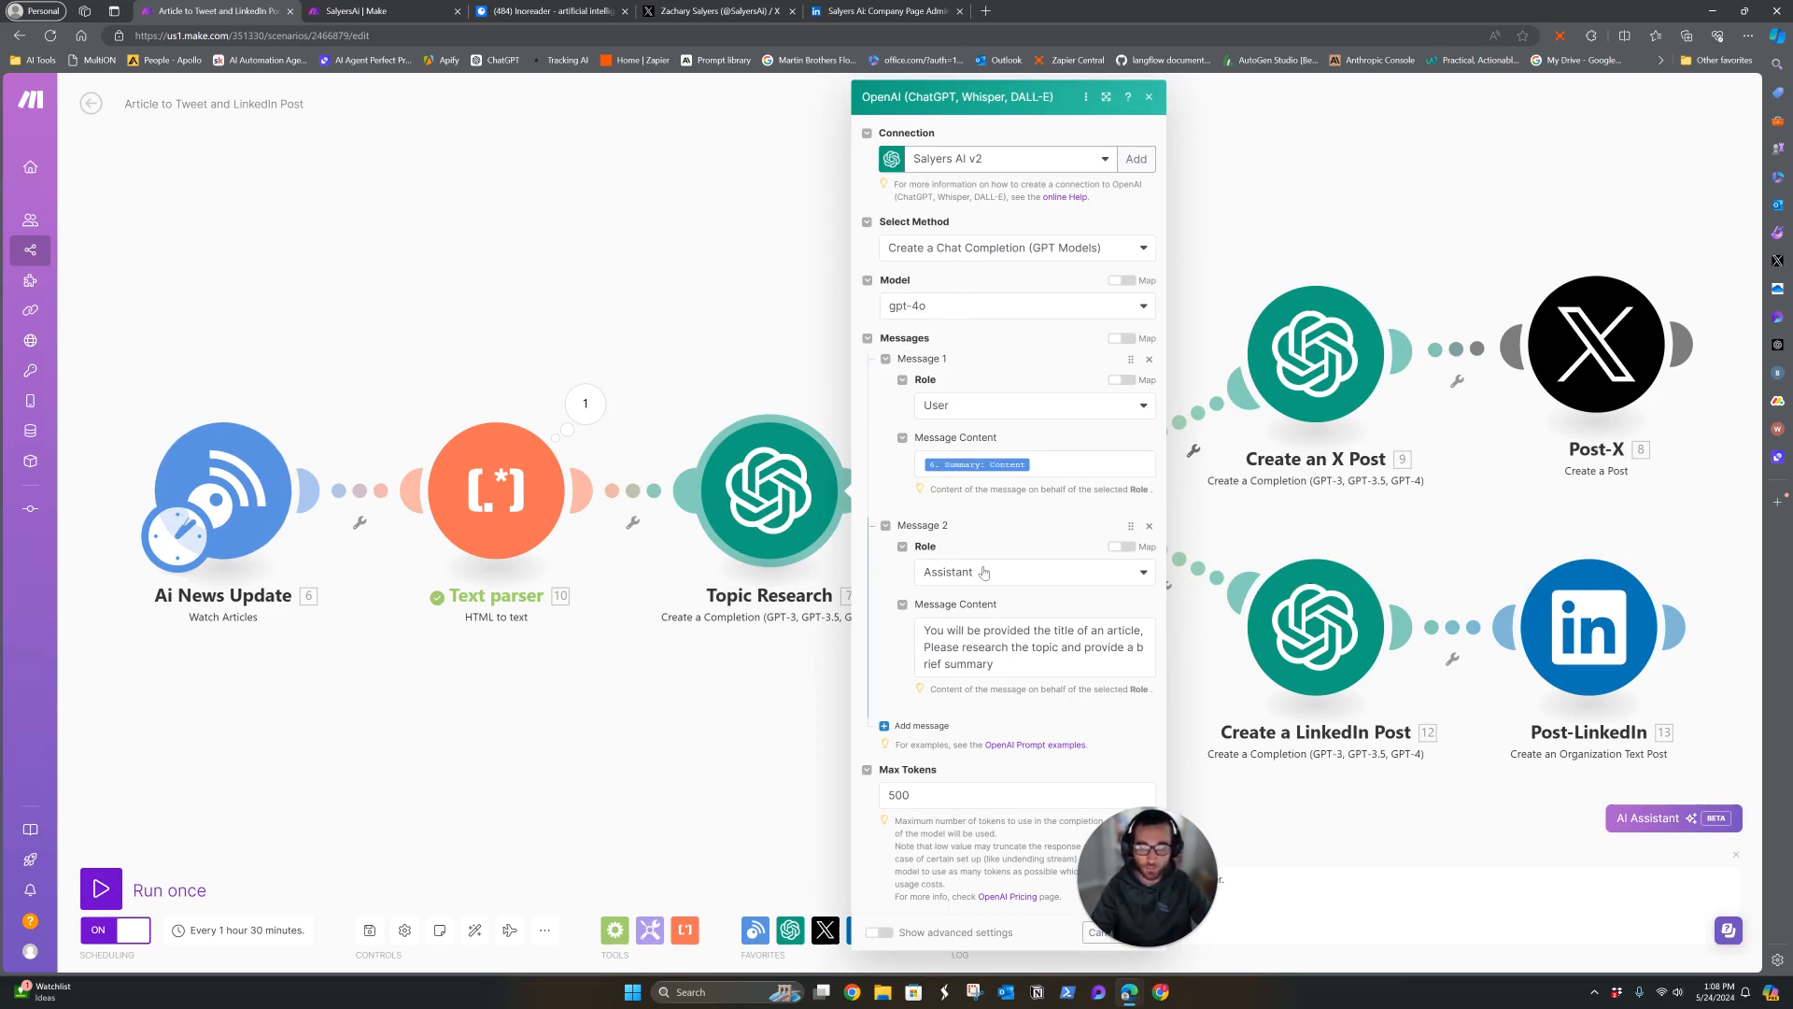
{"action": "left_click_drag", "start_coordinate": [962, 96], "coordinate": [997, 172]}
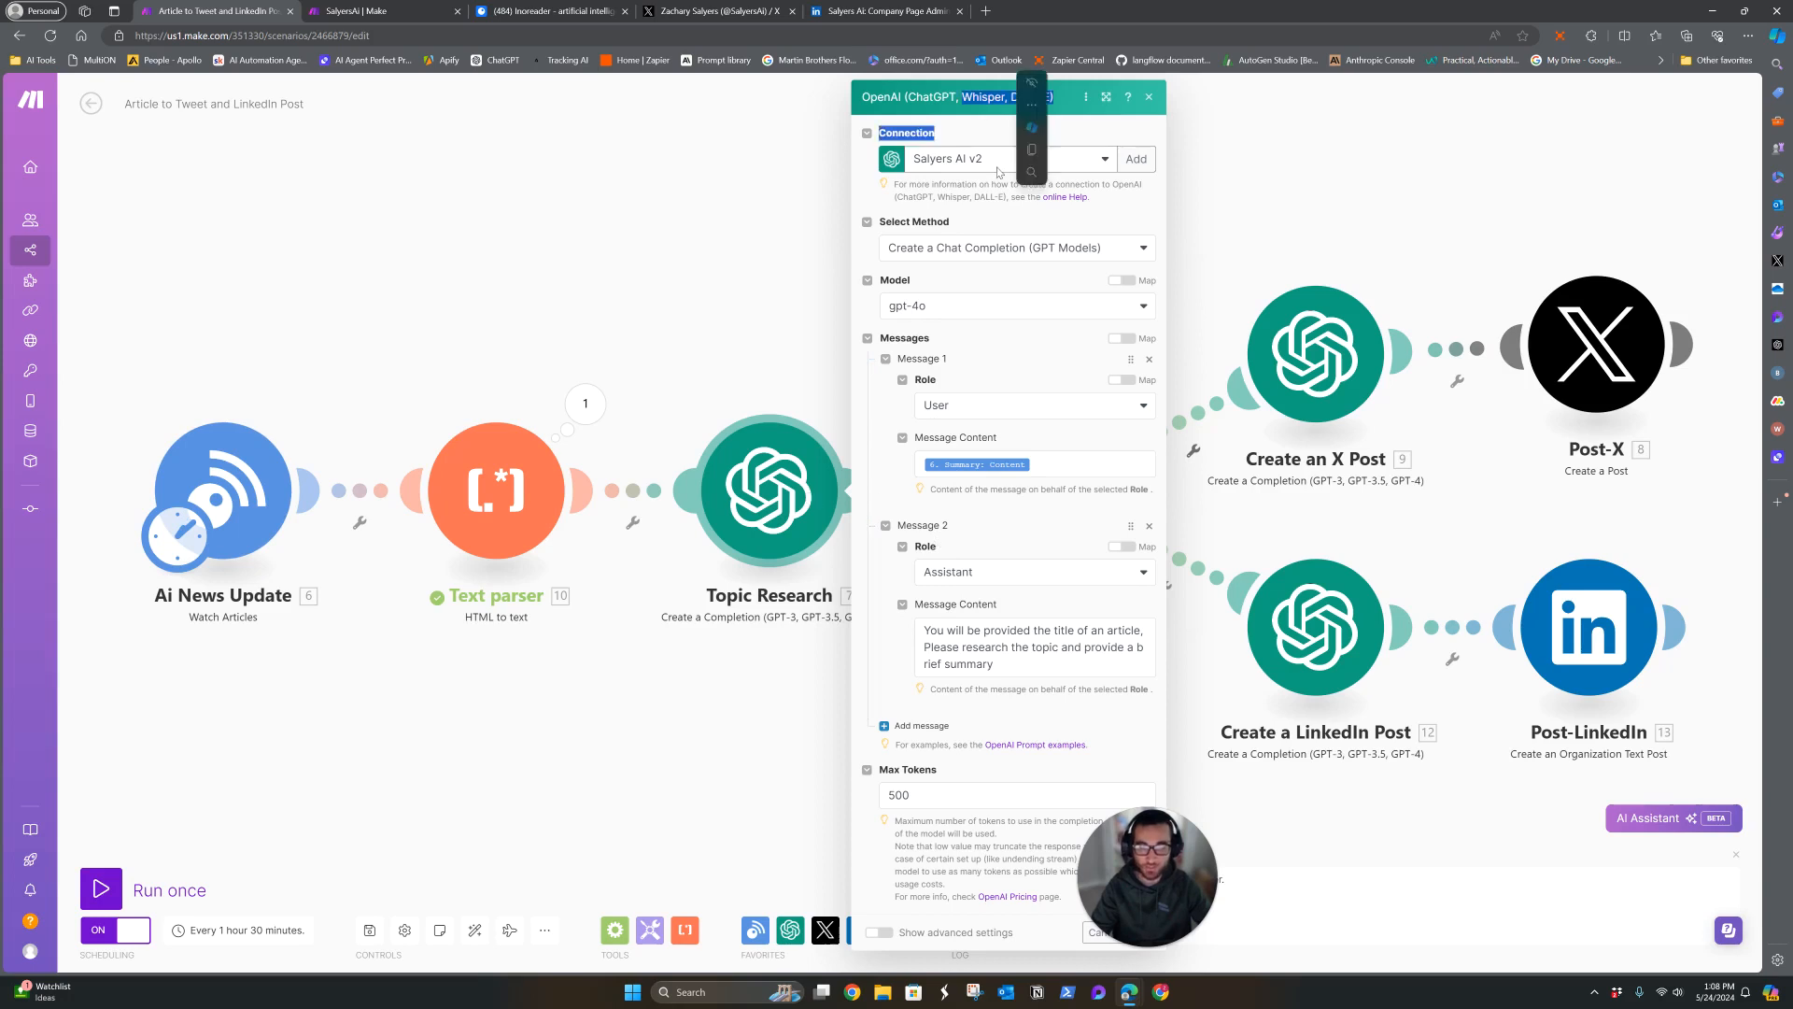
{"action": "left_click", "coordinate": [1029, 221]}
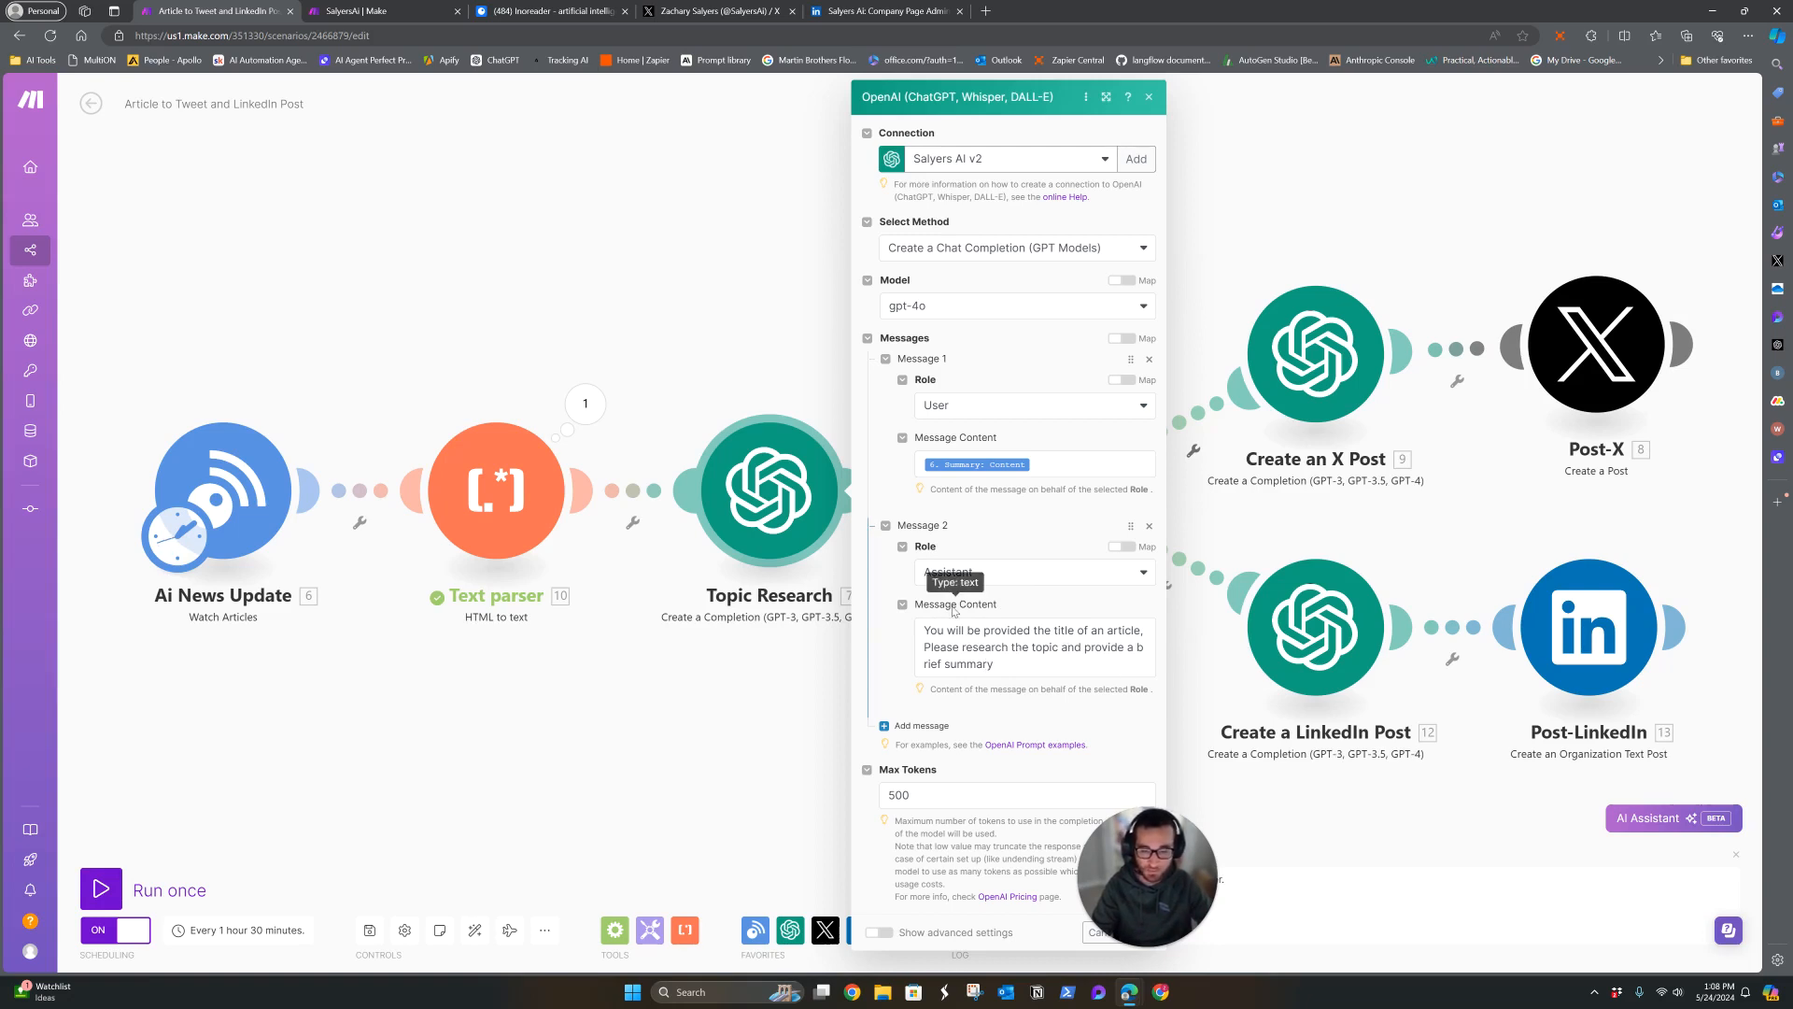
Reopen the Text parser's output, copy the converted article text and close the output.
{"action": "left_click", "coordinate": [586, 403]}
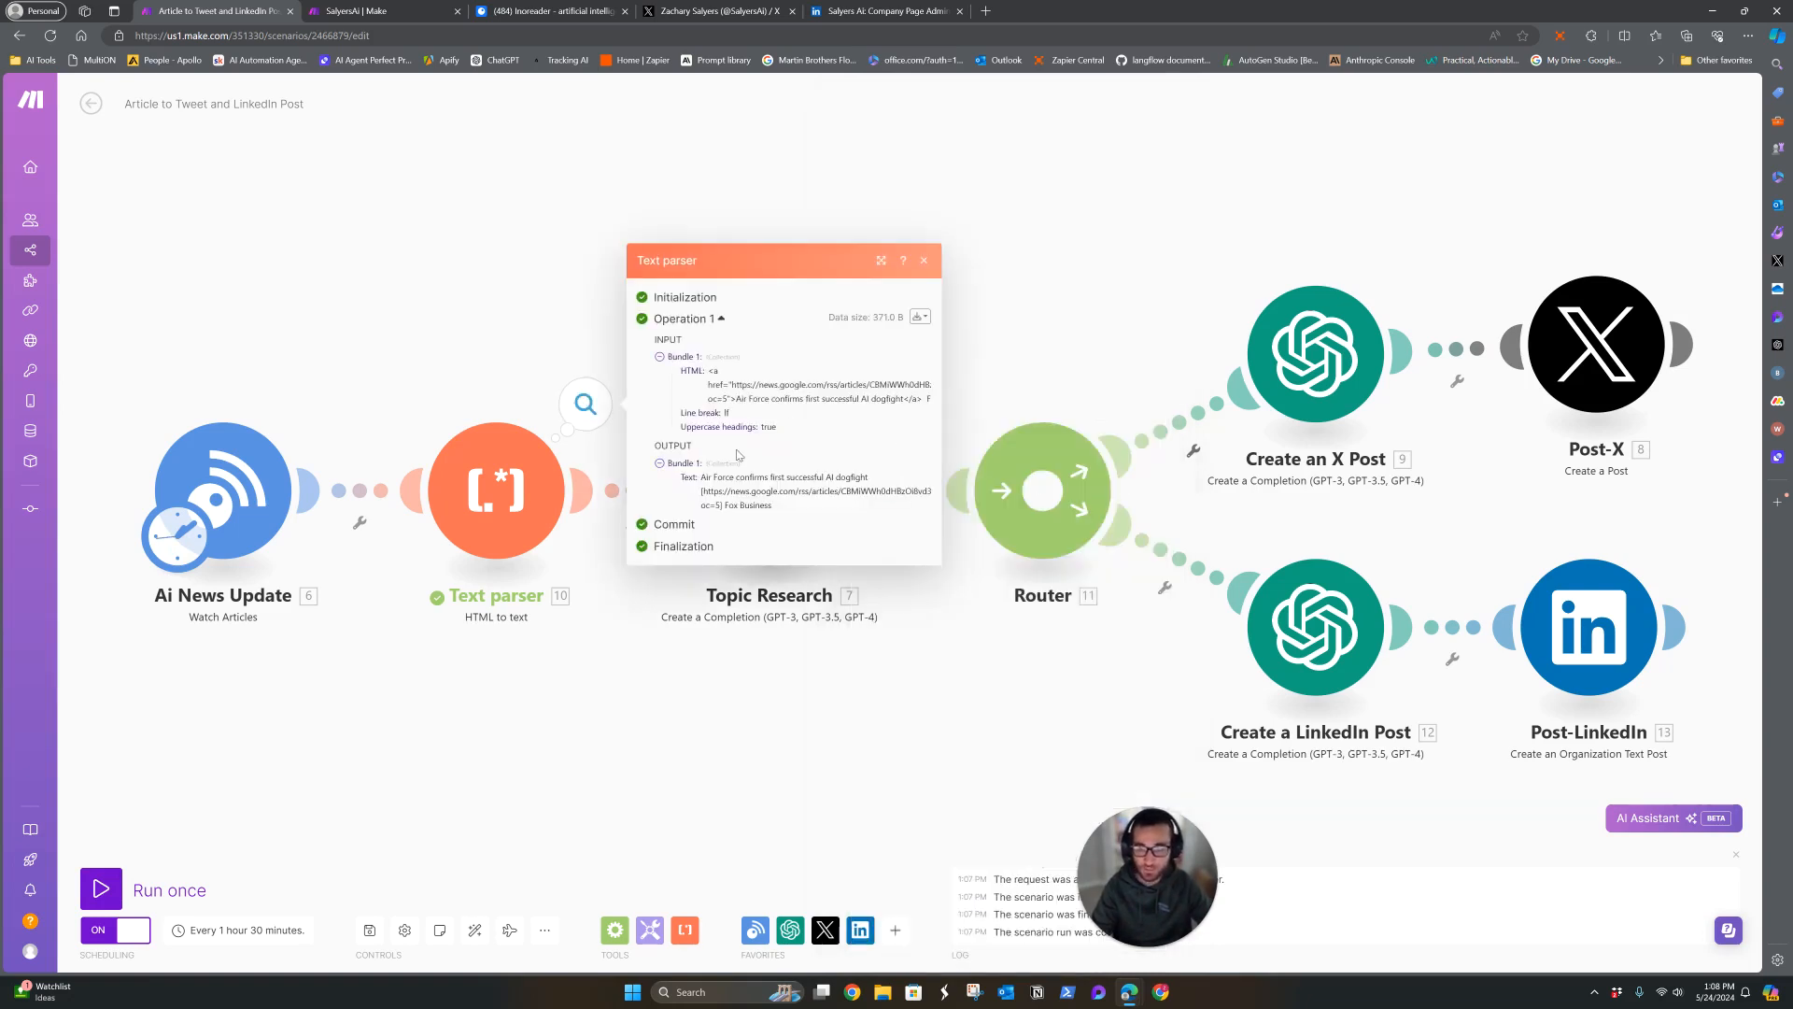
{"action": "left_click_drag", "start_coordinate": [934, 502], "coordinate": [1548, 541]}
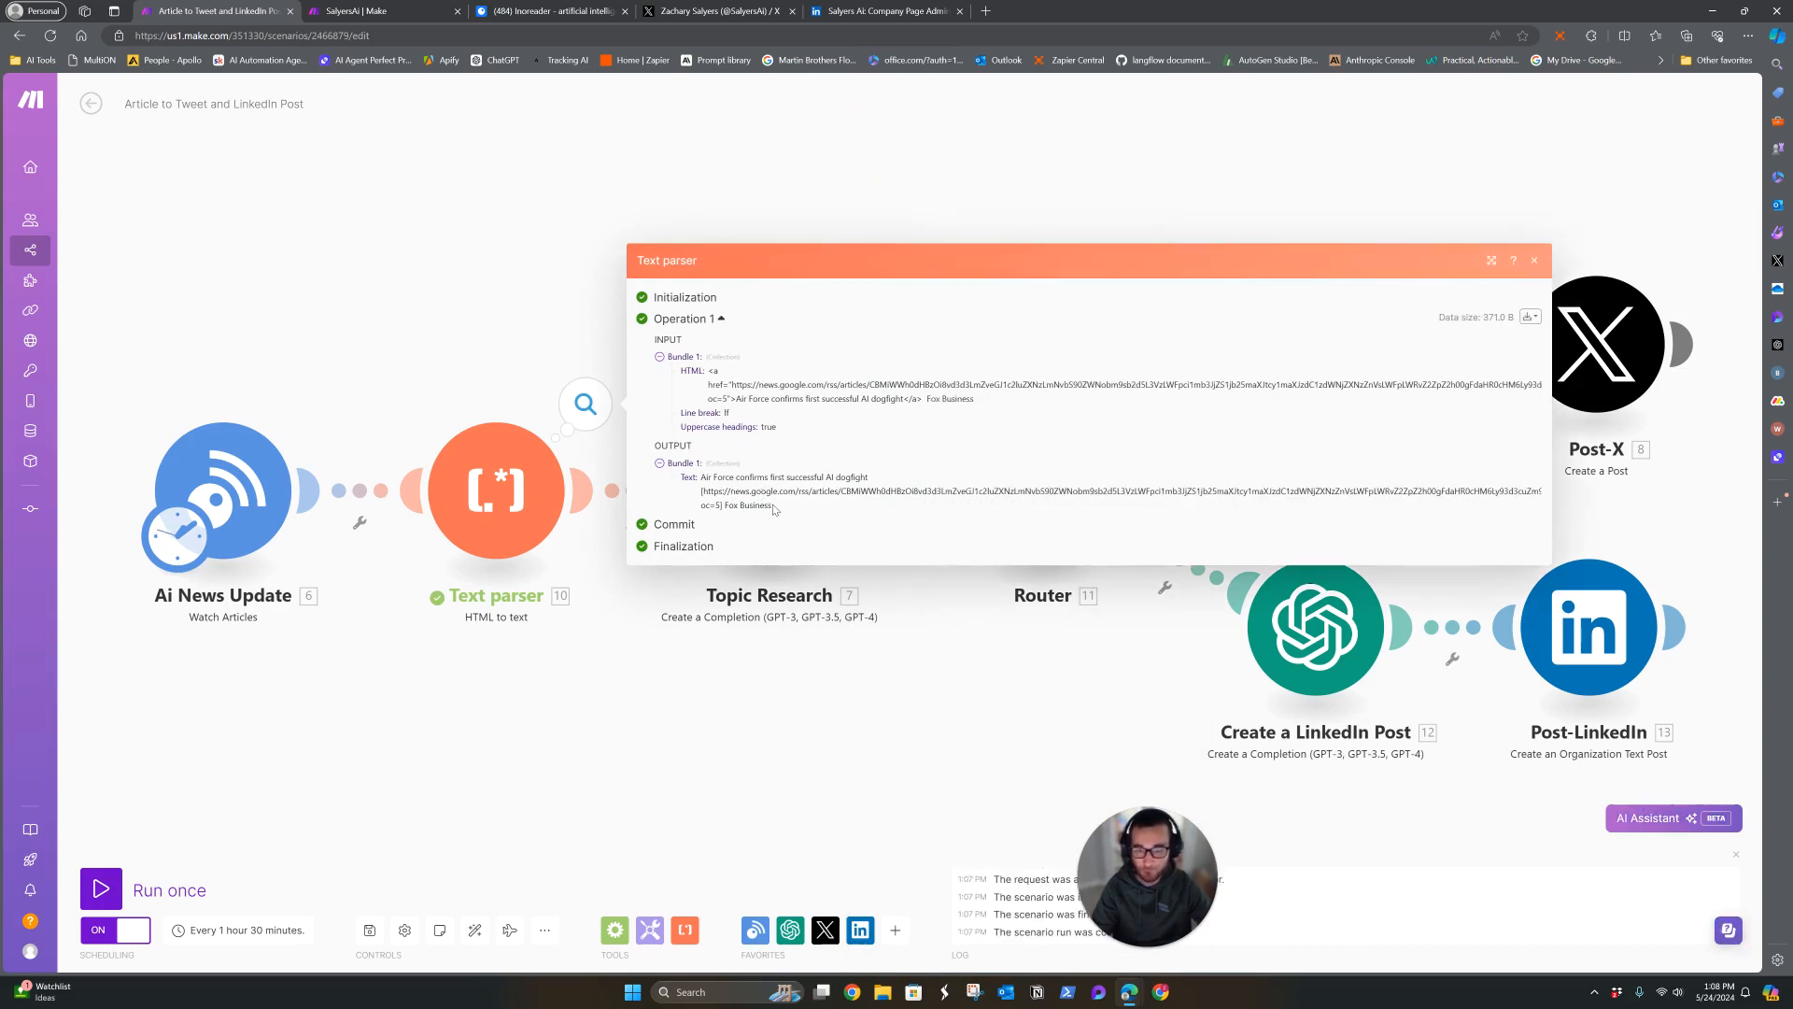
{"action": "left_click", "coordinate": [808, 694]}
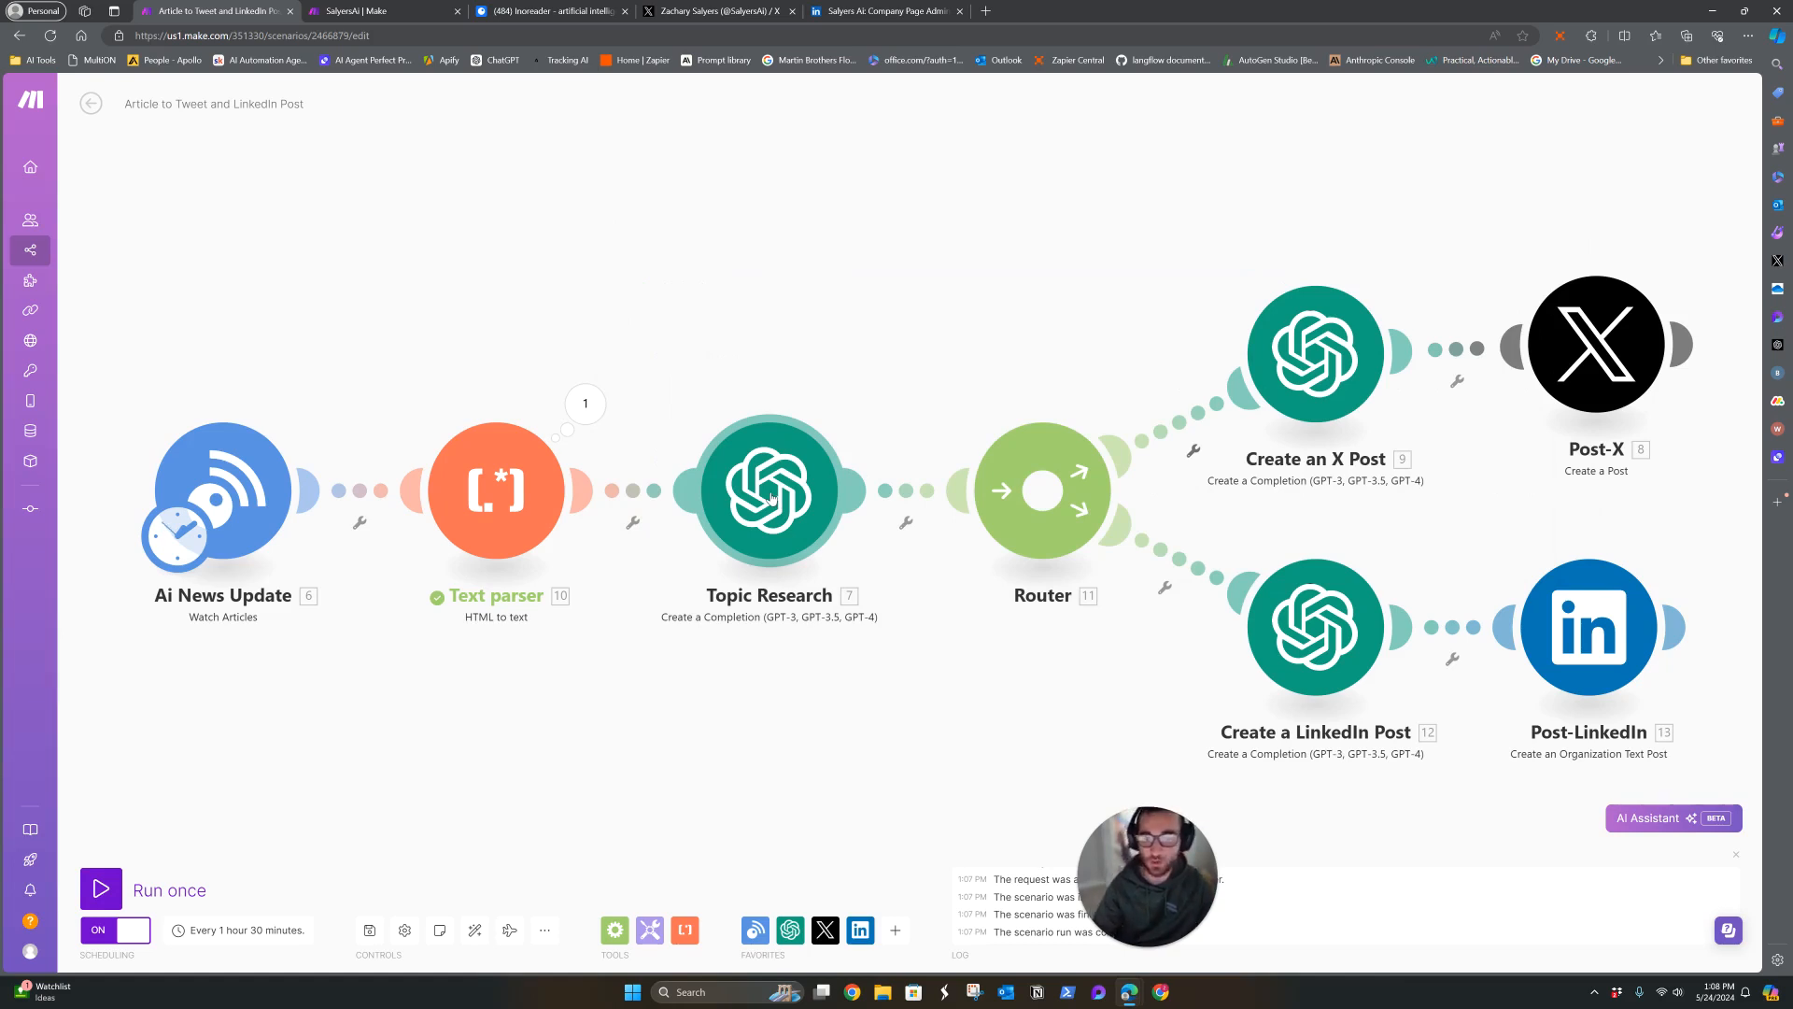
{"action": "right_click", "coordinate": [771, 497]}
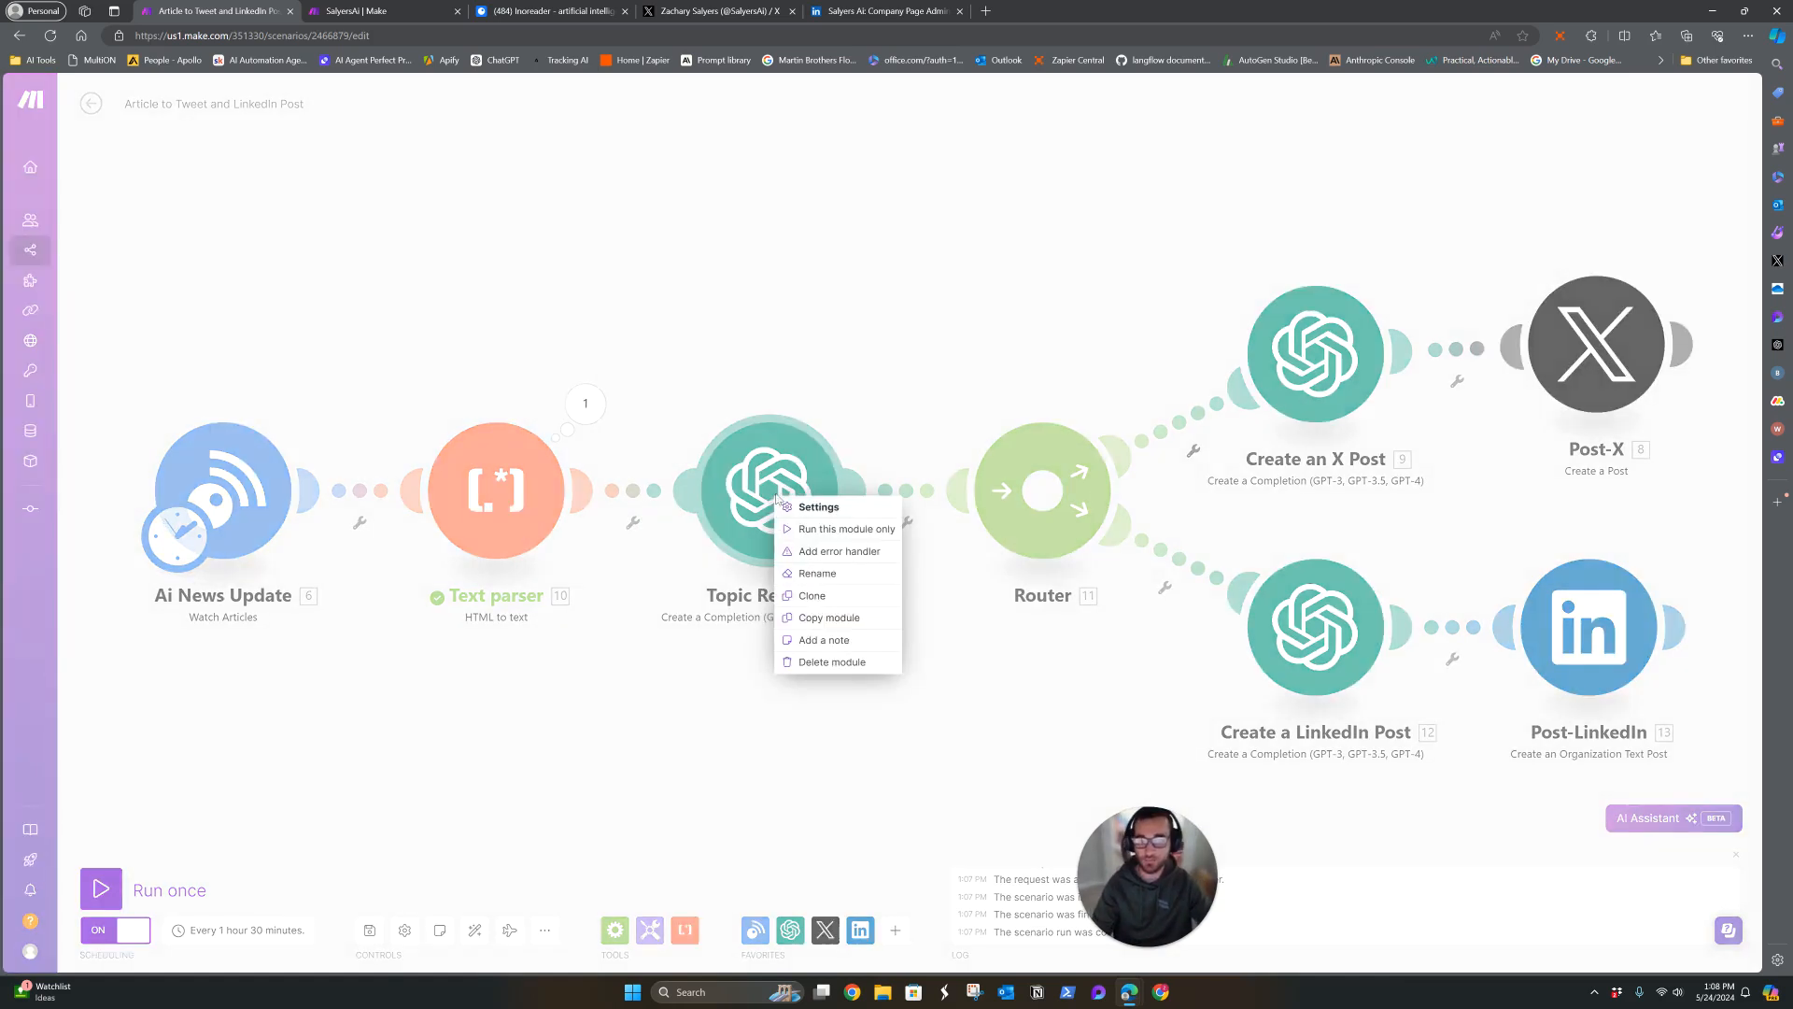
{"action": "left_click", "coordinate": [826, 529]}
{"action": "left_click", "coordinate": [965, 600]}
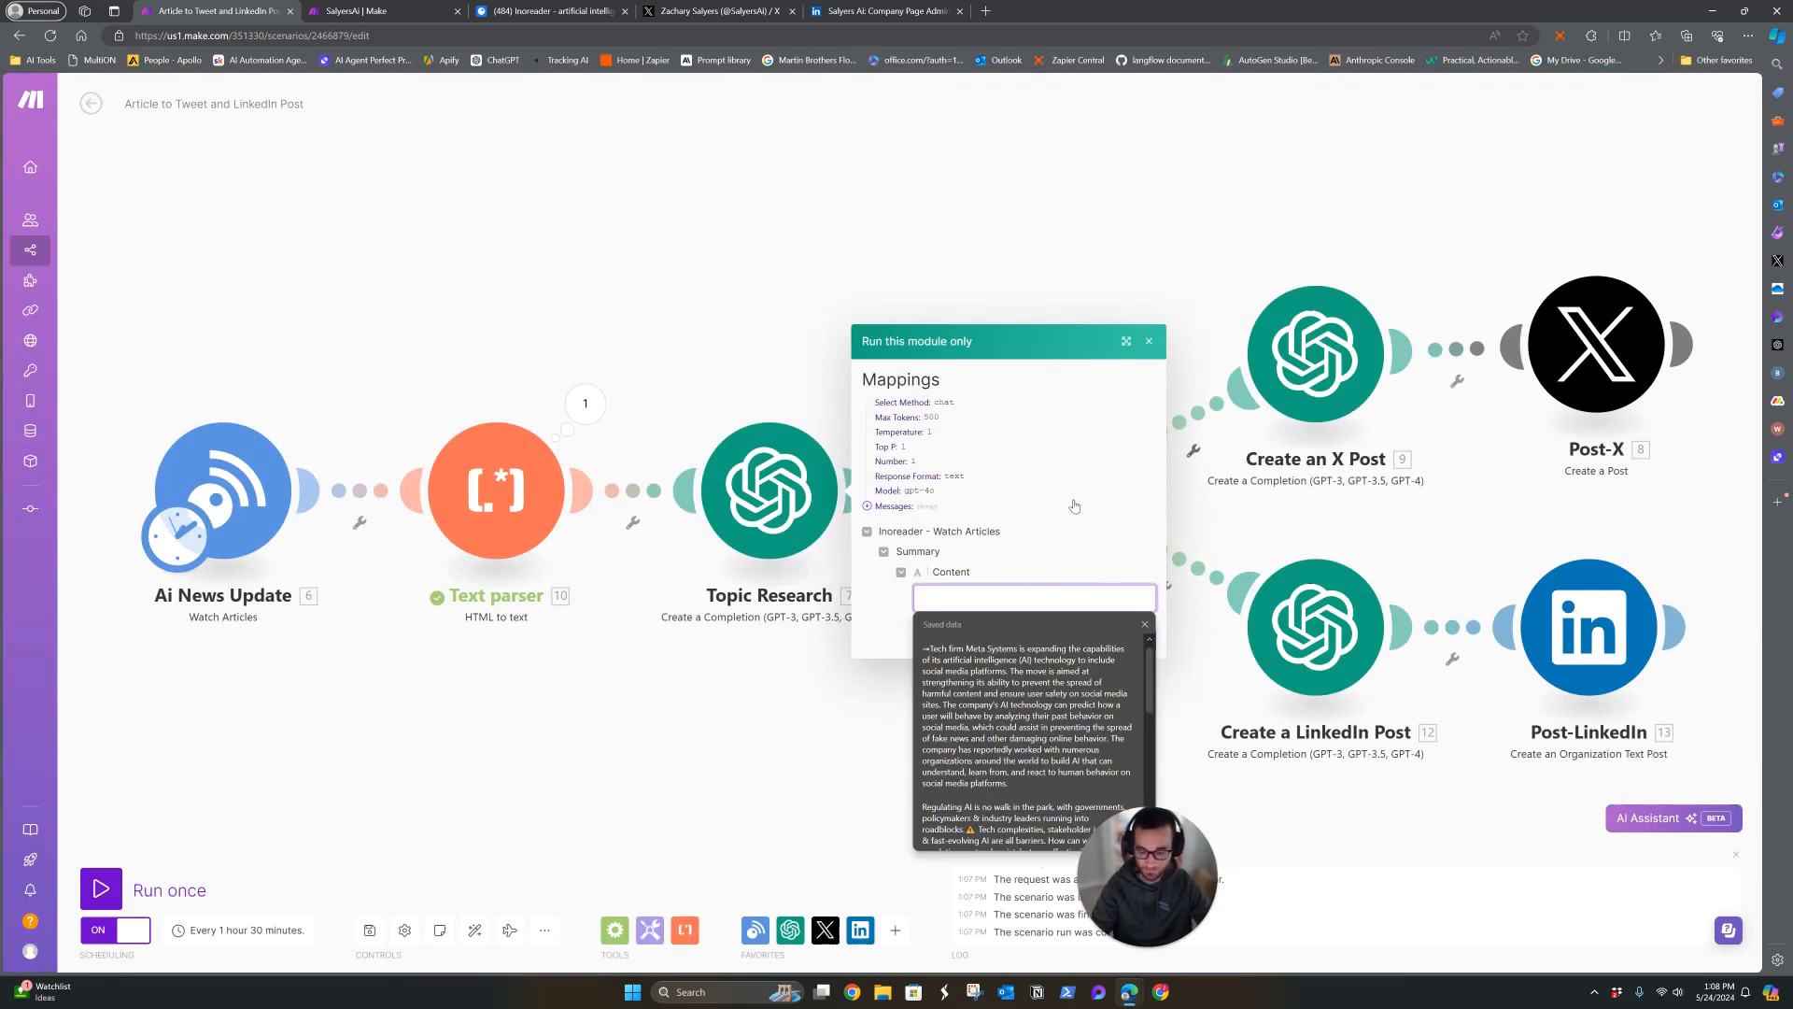
{"action": "key", "text": "ctrl+v"}
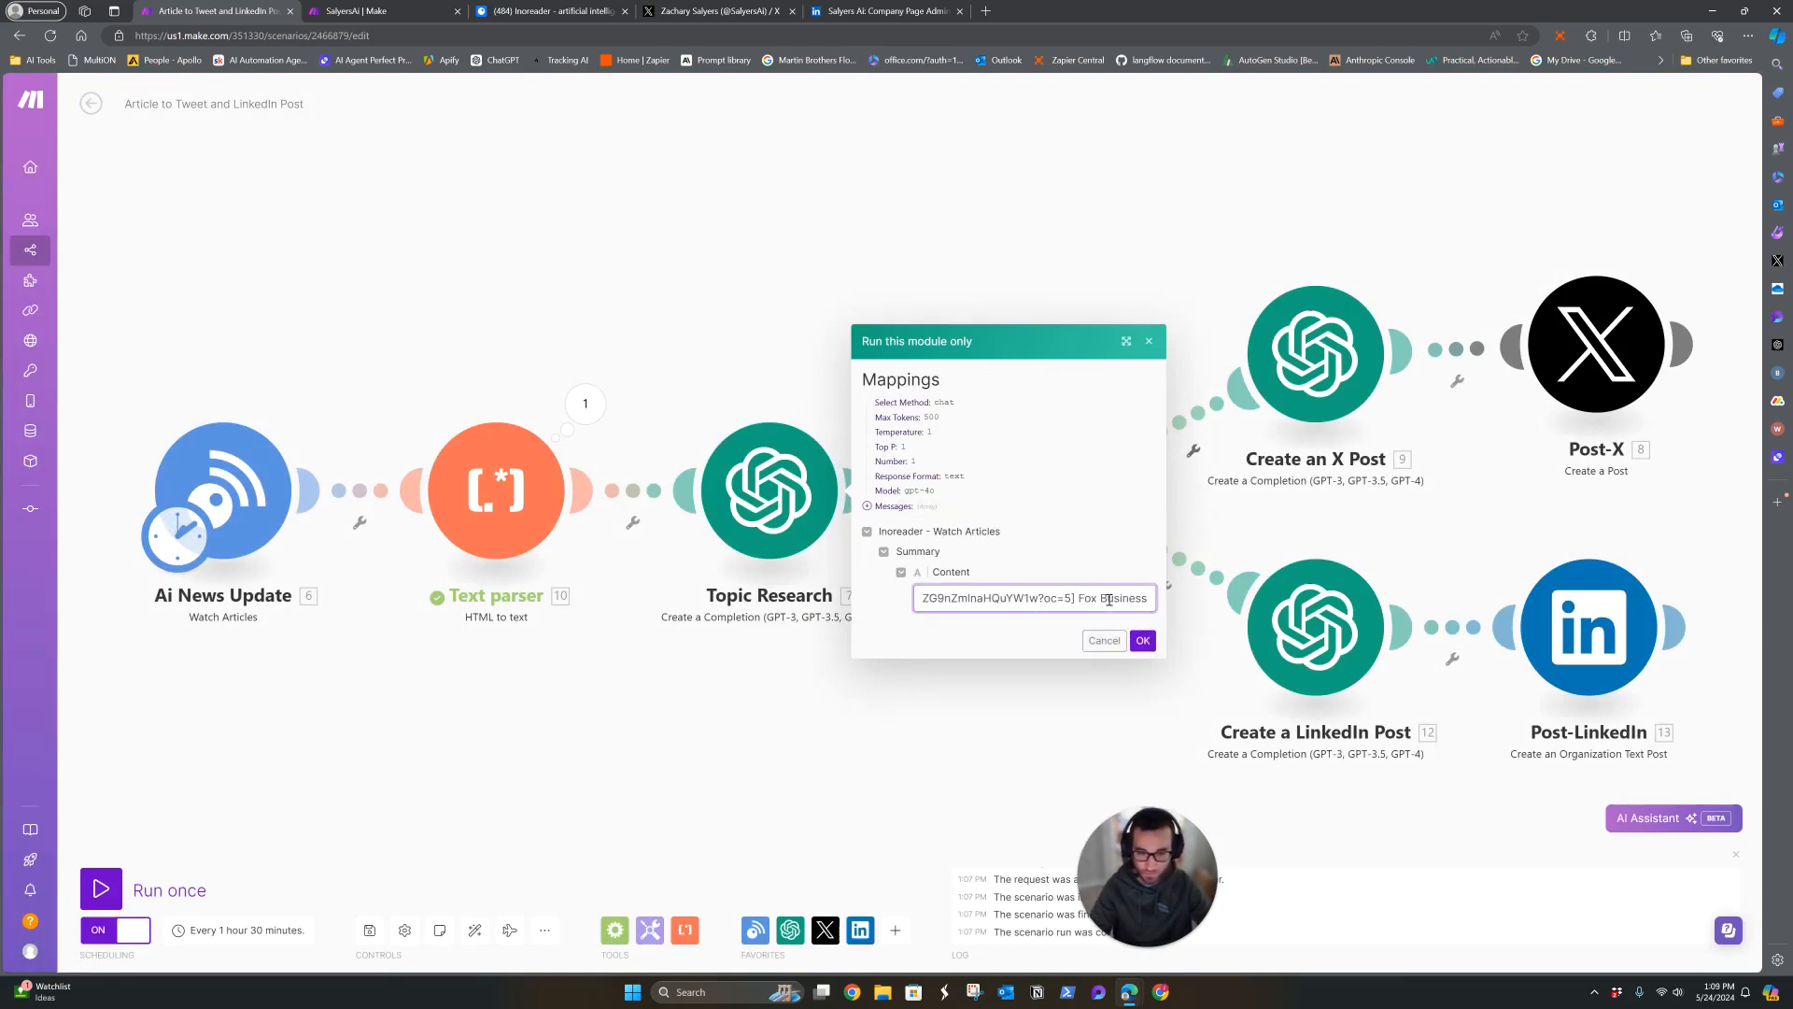
{"action": "left_click", "coordinate": [1142, 641]}
Copy the converted article text from the Text parser's output again and close that output.
{"action": "left_click", "coordinate": [585, 404]}
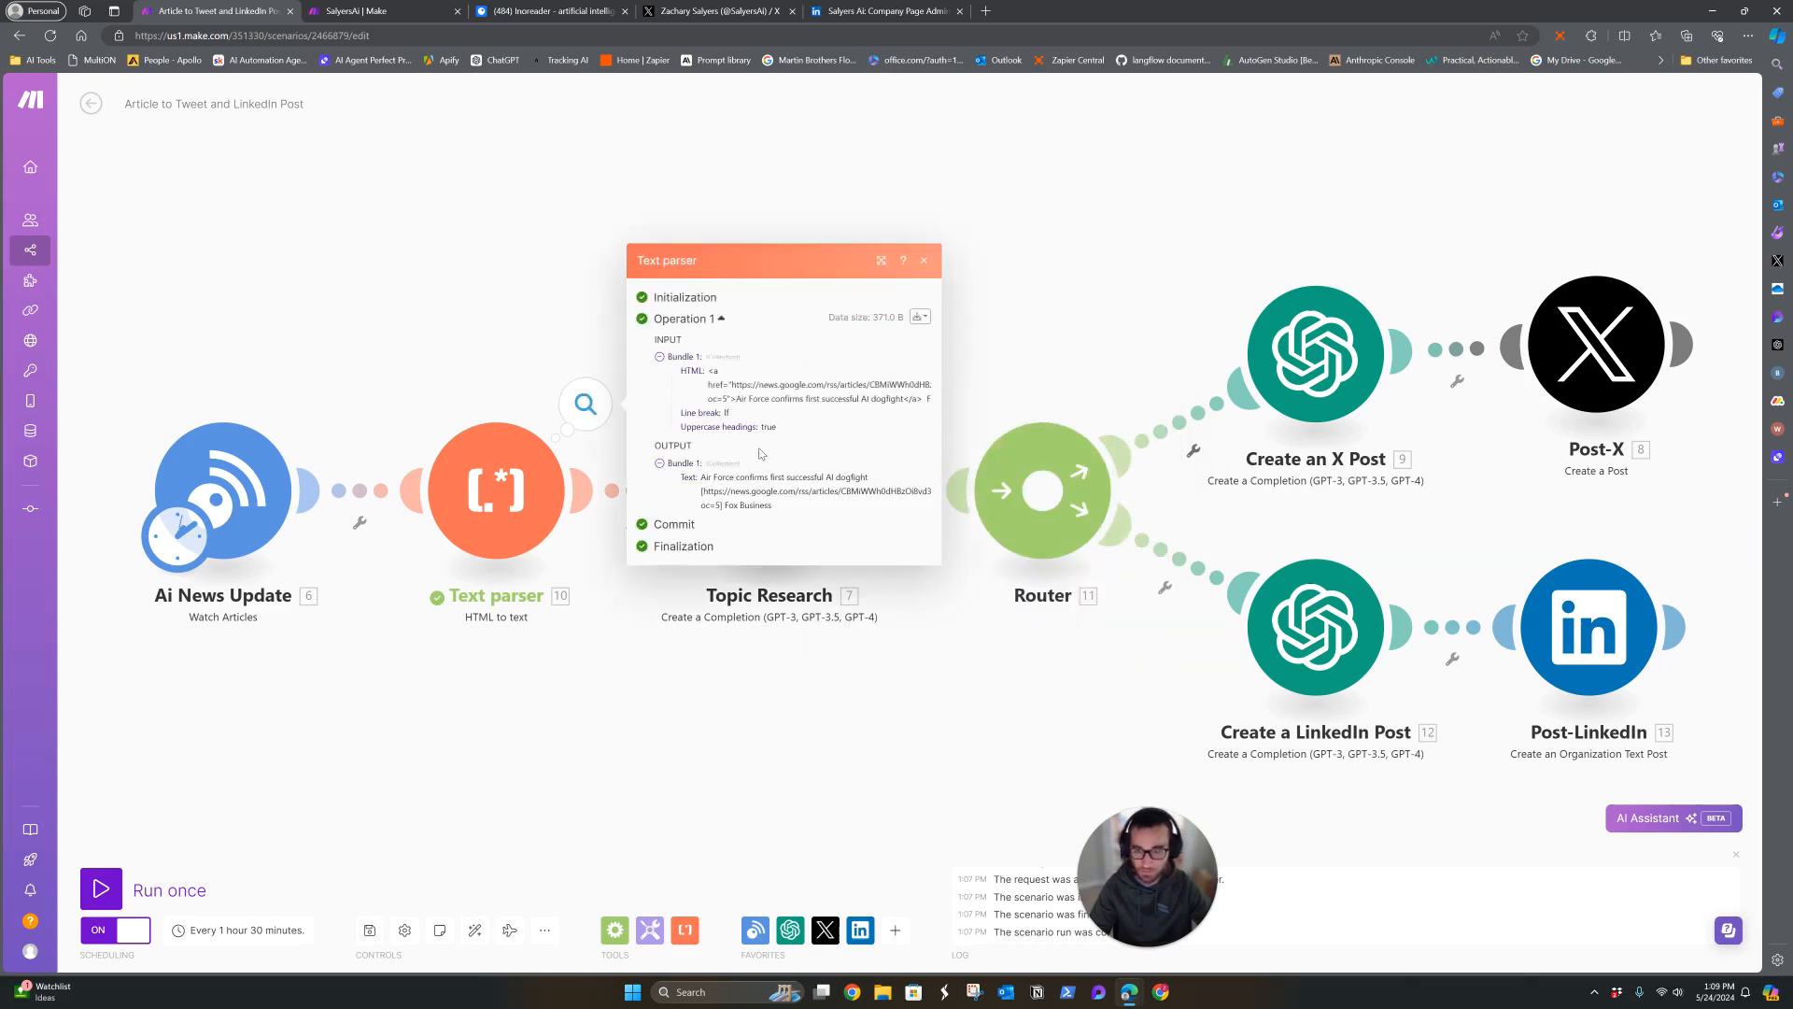
{"action": "left_click_drag", "start_coordinate": [700, 477], "coordinate": [789, 509]}
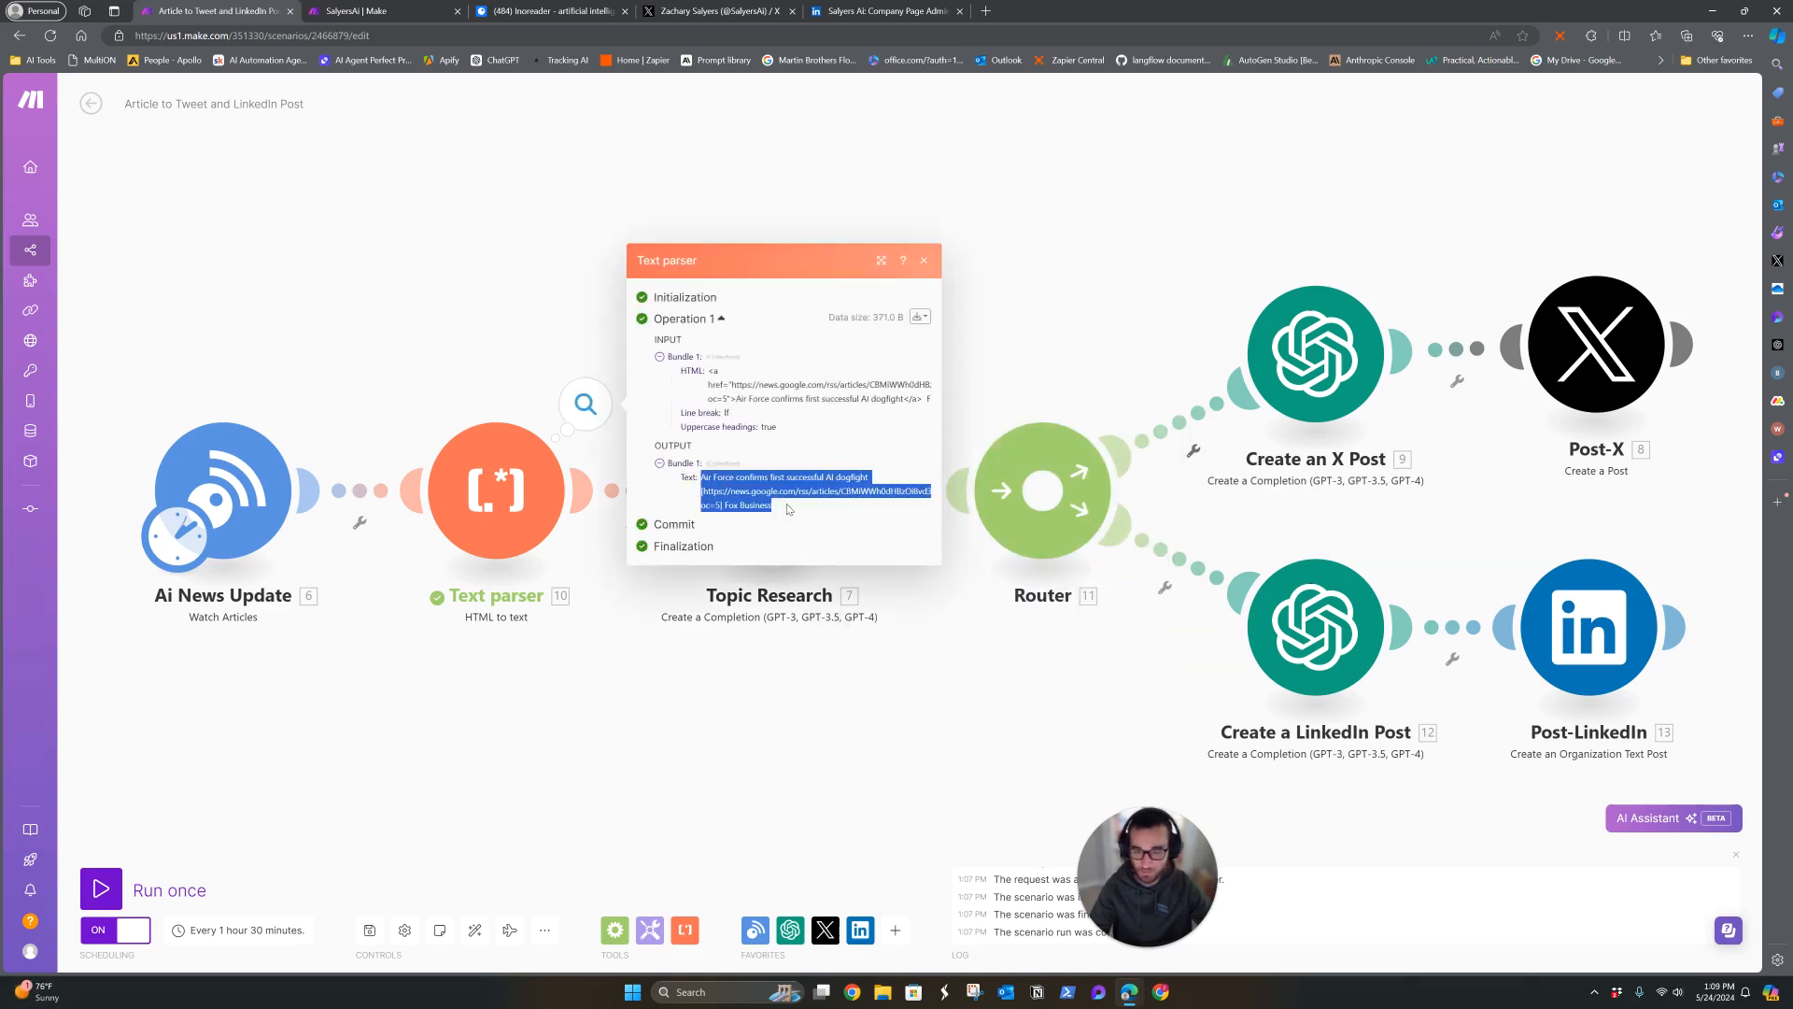
{"action": "left_click", "coordinate": [800, 632]}
Run only the Topic Research module with the copied article text as the Summary Content, and inspect its output.
{"action": "right_click", "coordinate": [792, 512]}
{"action": "left_click", "coordinate": [859, 544]}
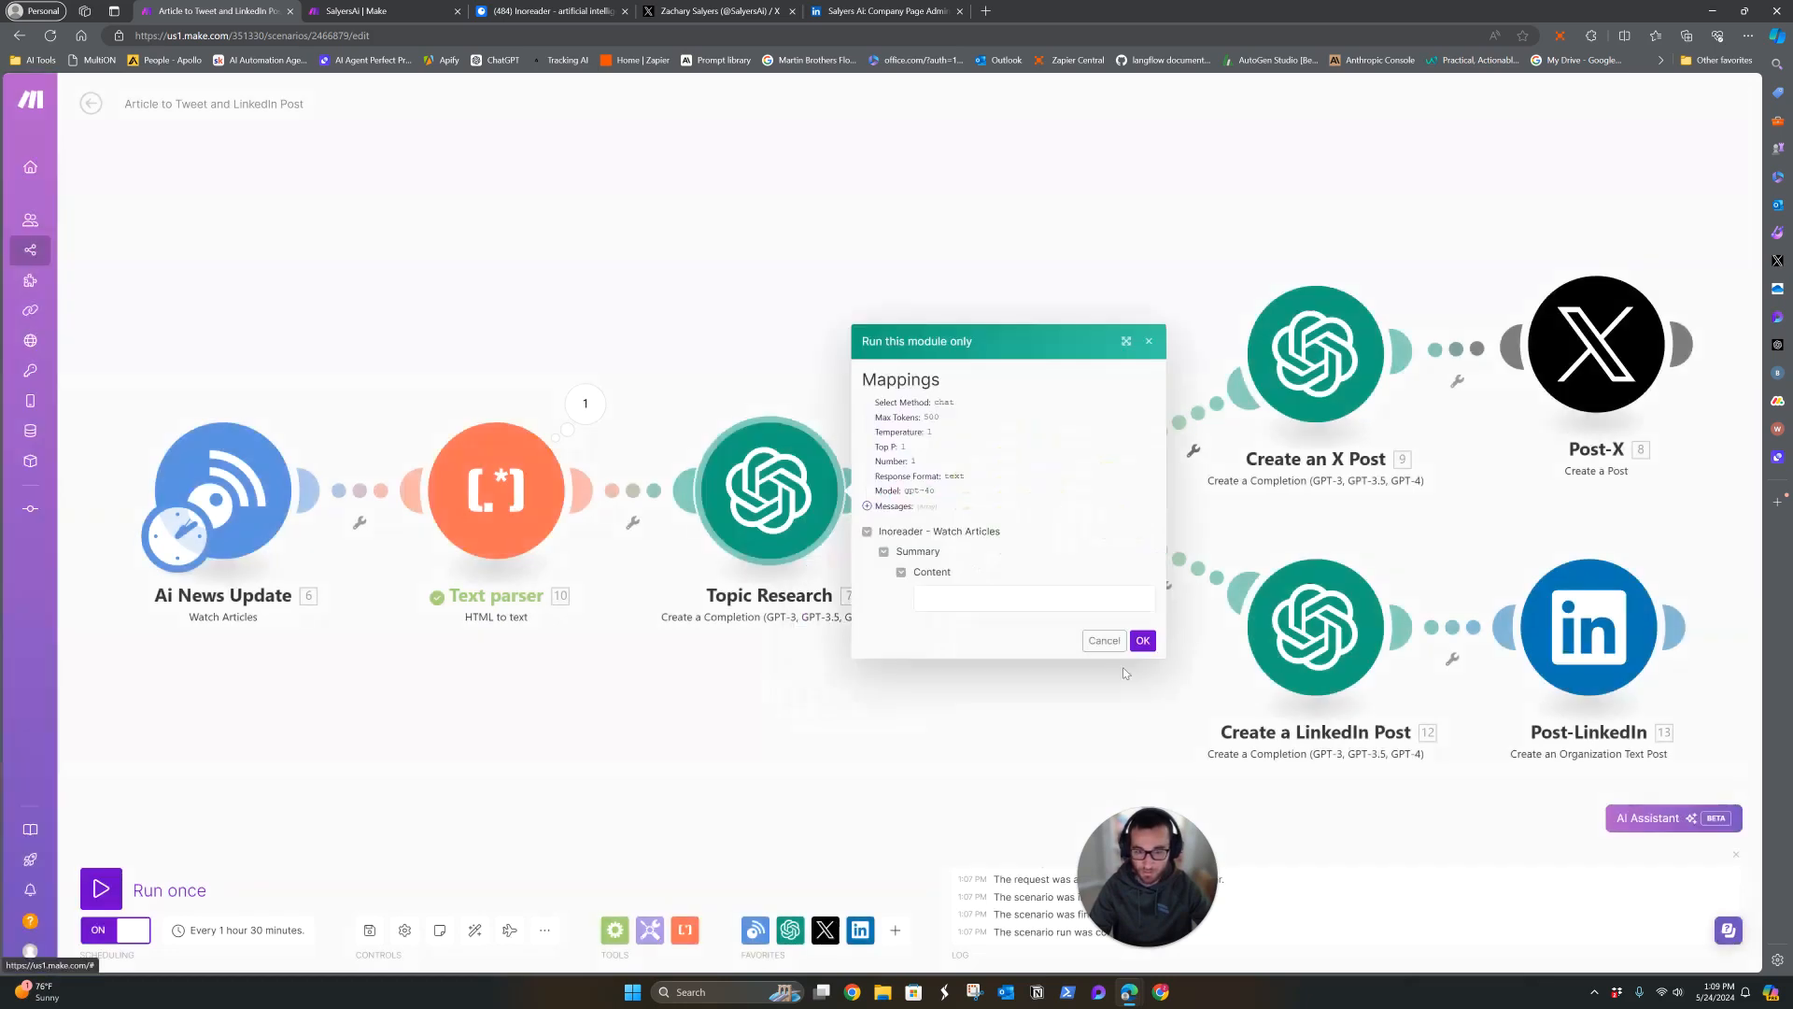
{"action": "left_click", "coordinate": [983, 598]}
{"action": "key", "text": "ctrl+v"}
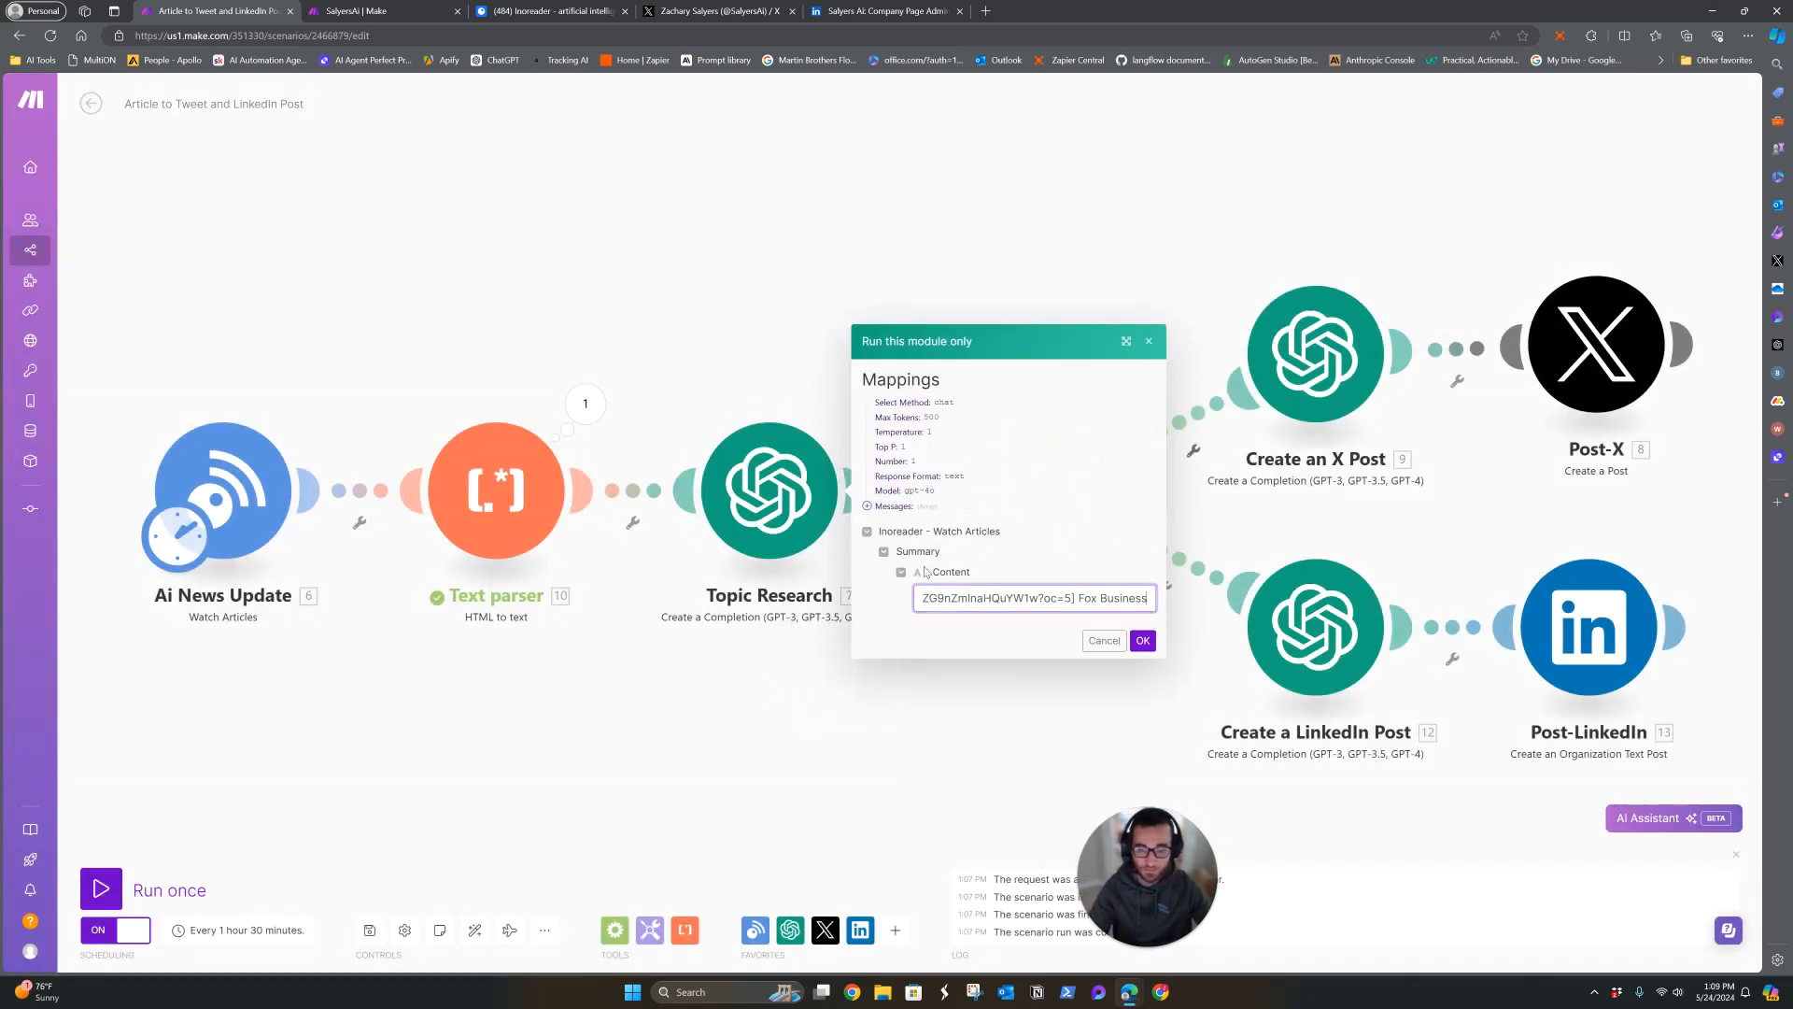
{"action": "left_click", "coordinate": [1144, 641]}
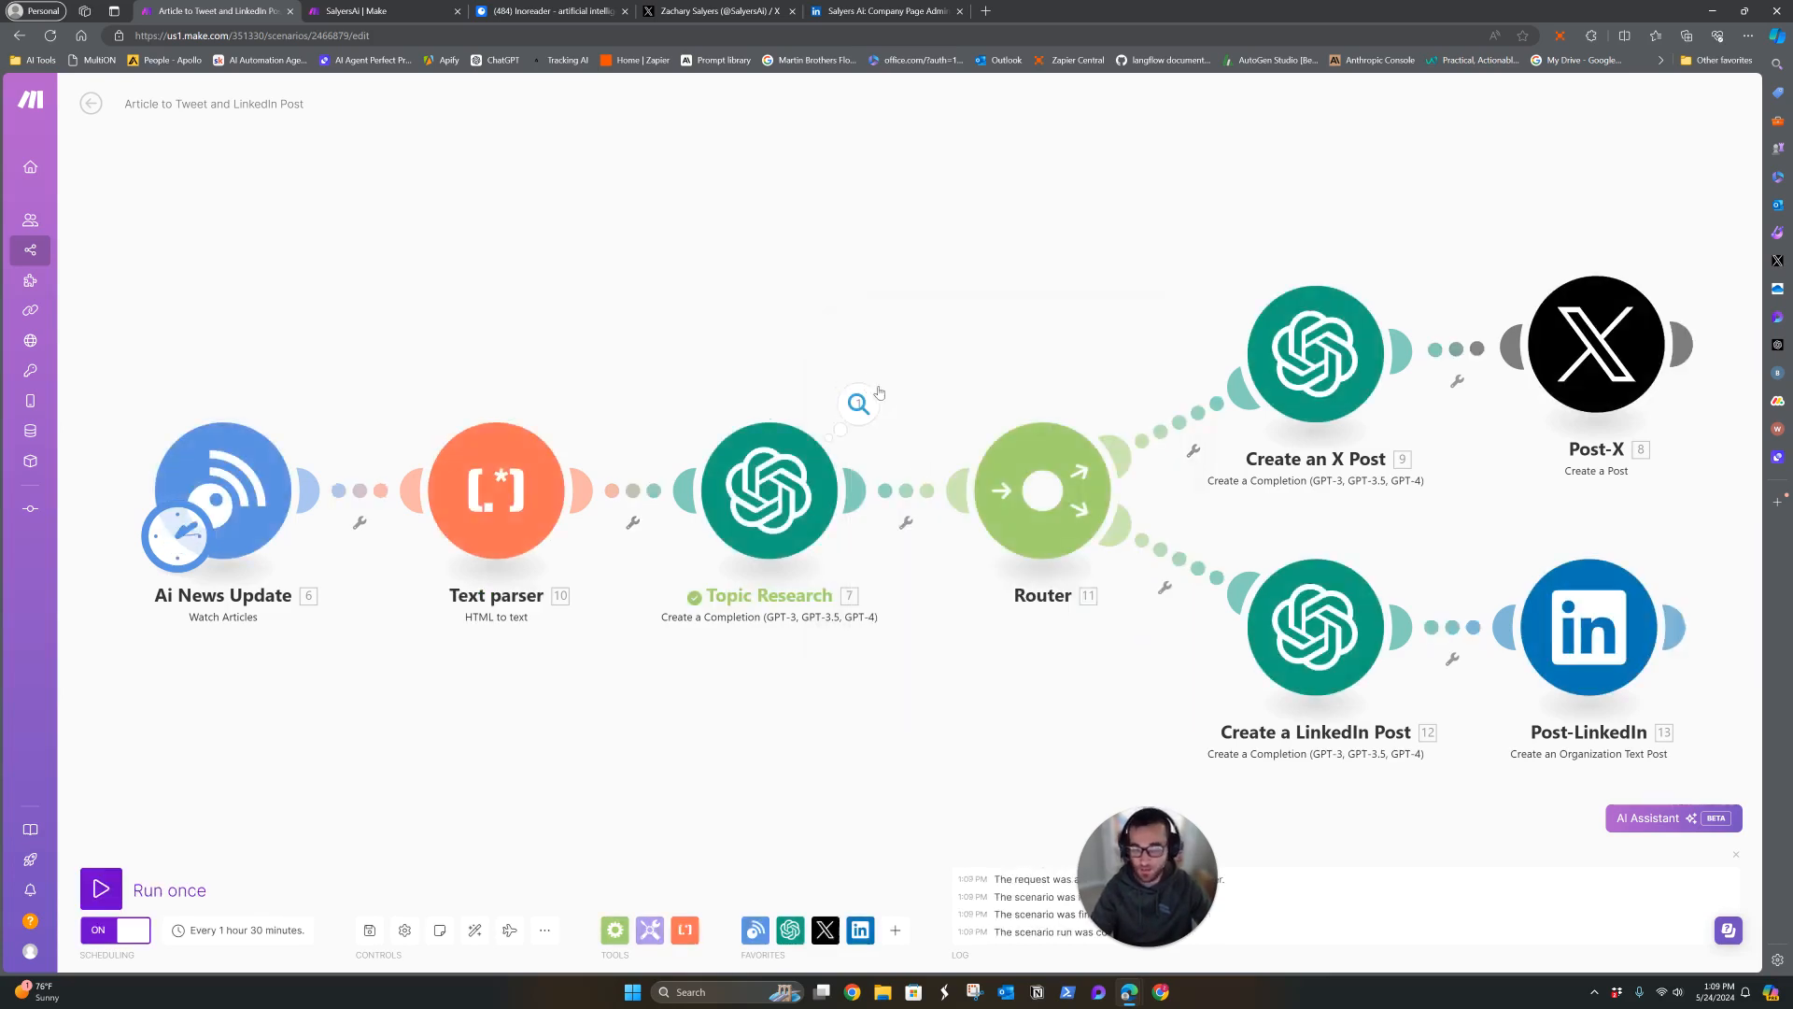
{"action": "left_click", "coordinate": [860, 401]}
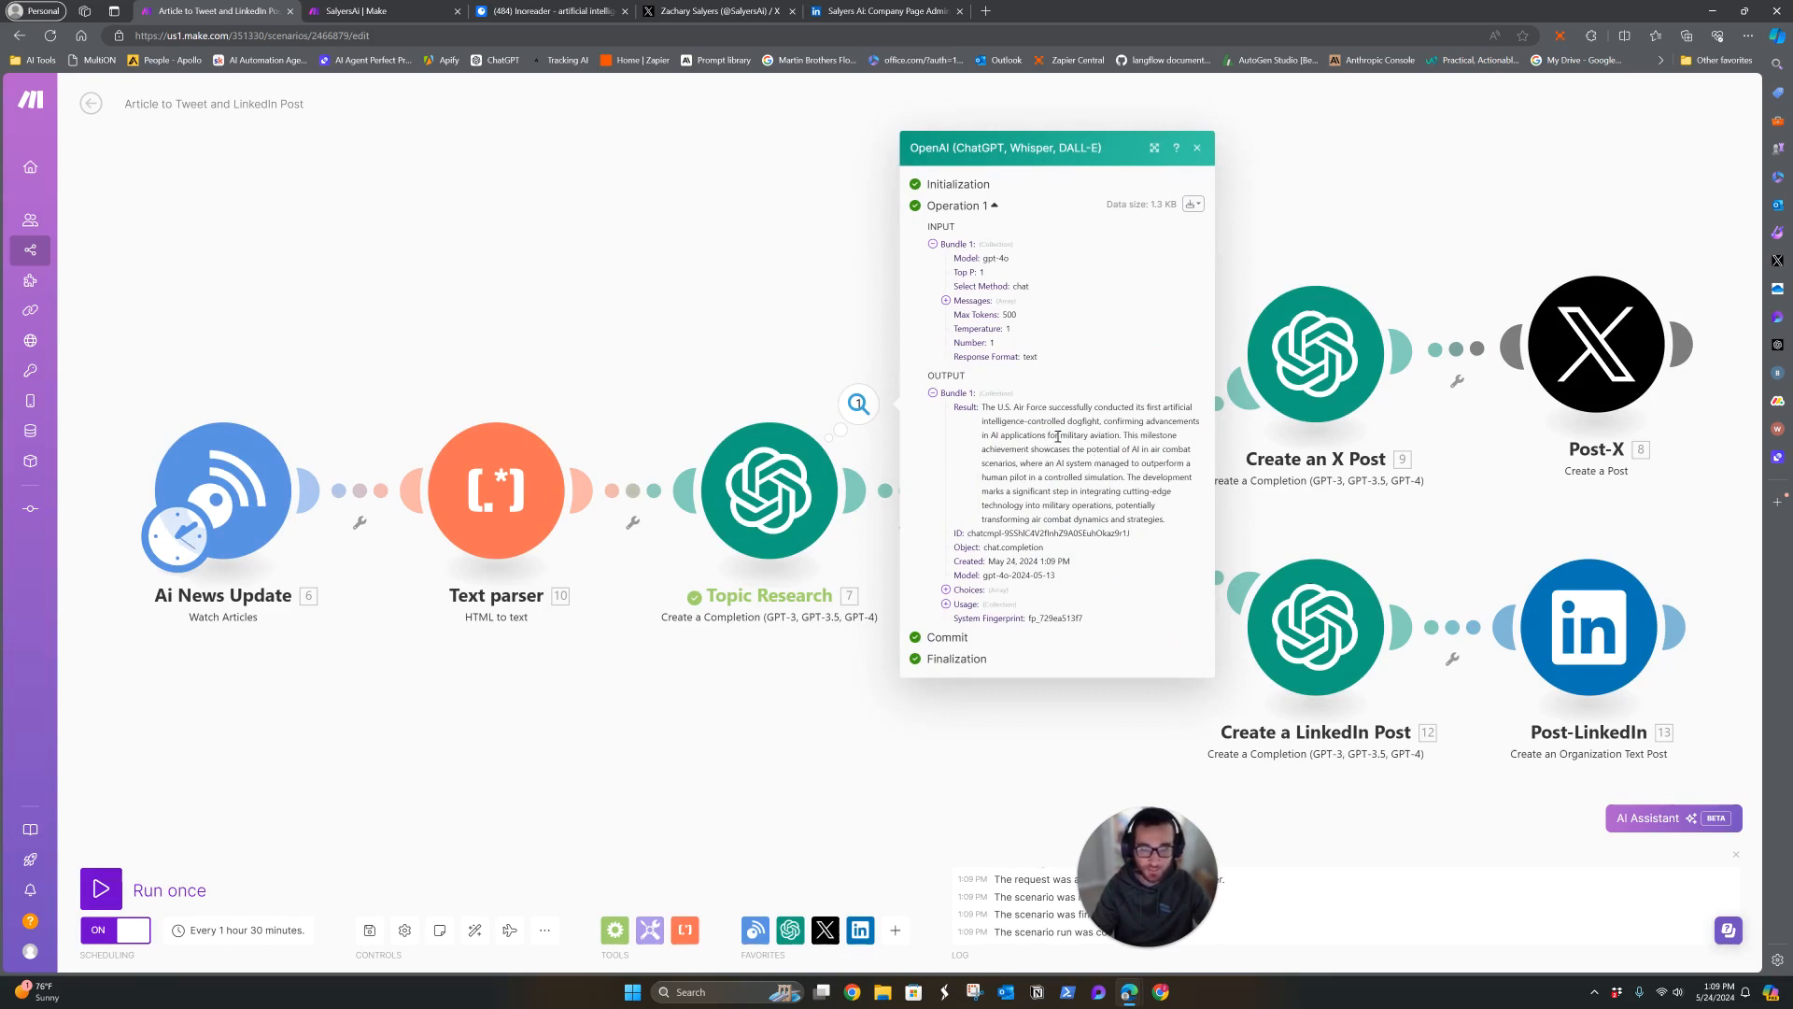
{"action": "left_click", "coordinate": [763, 294]}
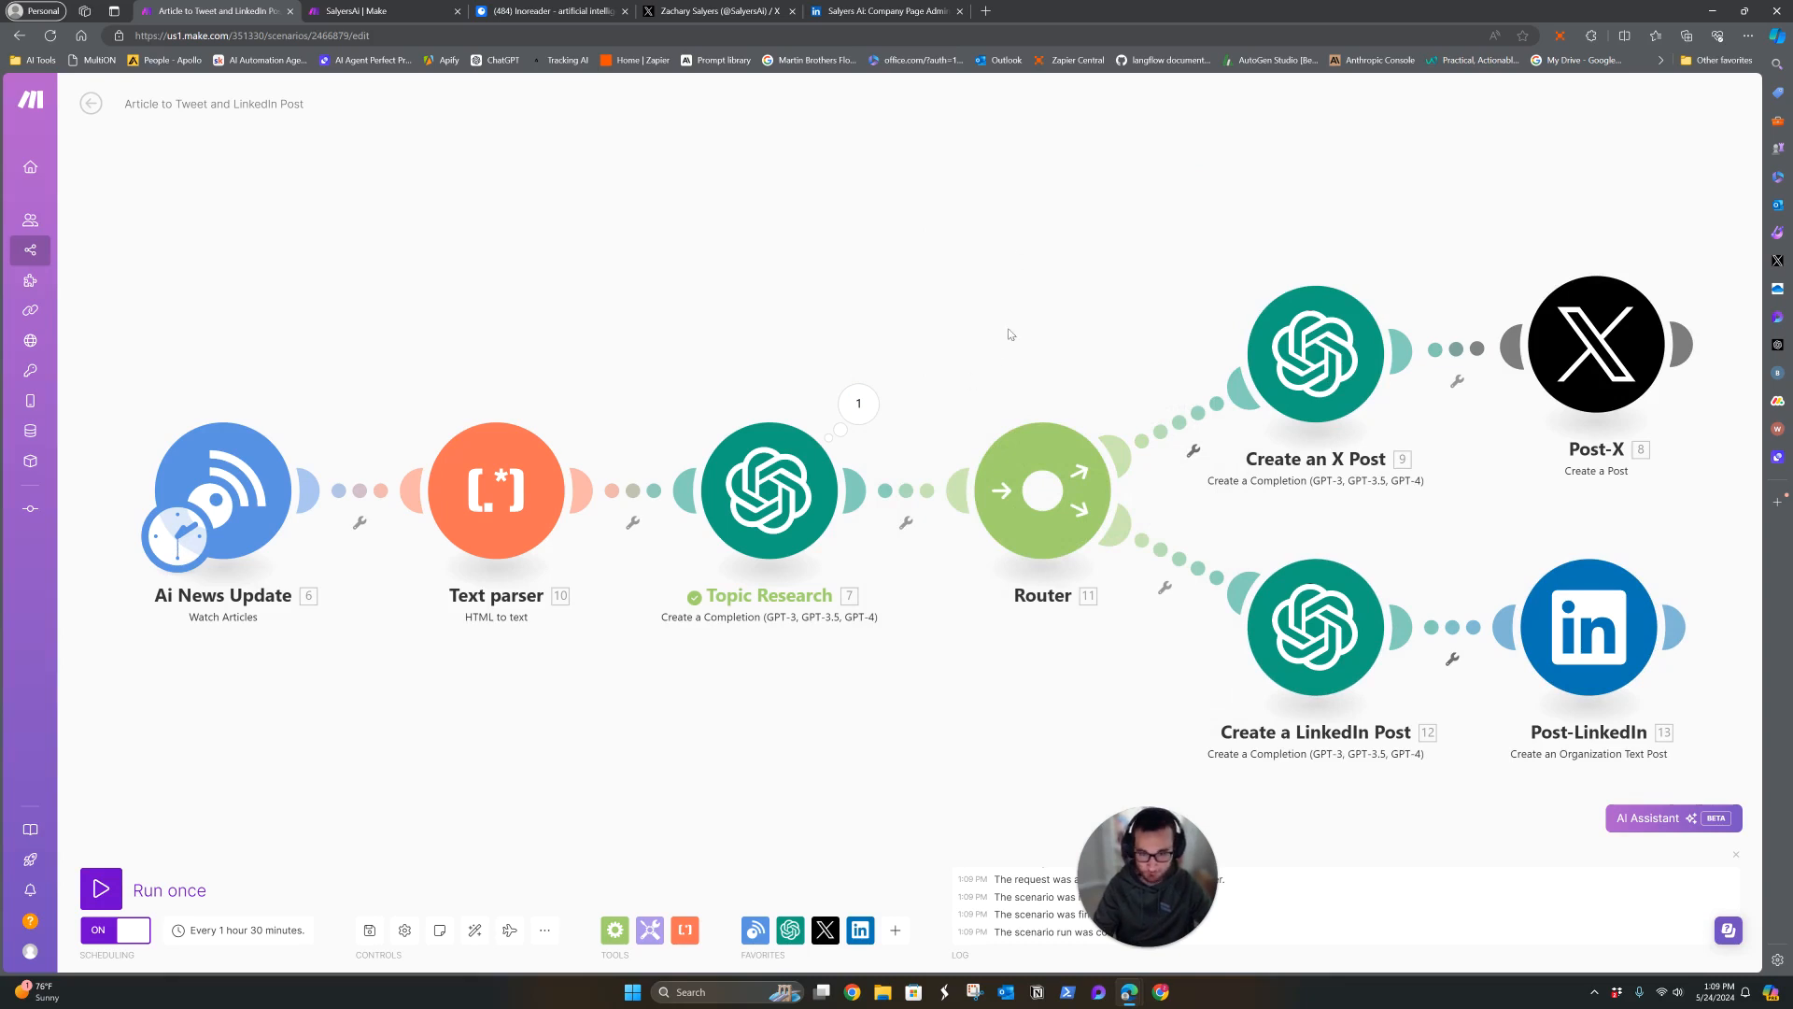
Review the Create an X Post module's connection, method, model, mapped input message and full tweet-writing prompt.
{"action": "left_click_drag", "start_coordinate": [1009, 336], "coordinate": [888, 321]}
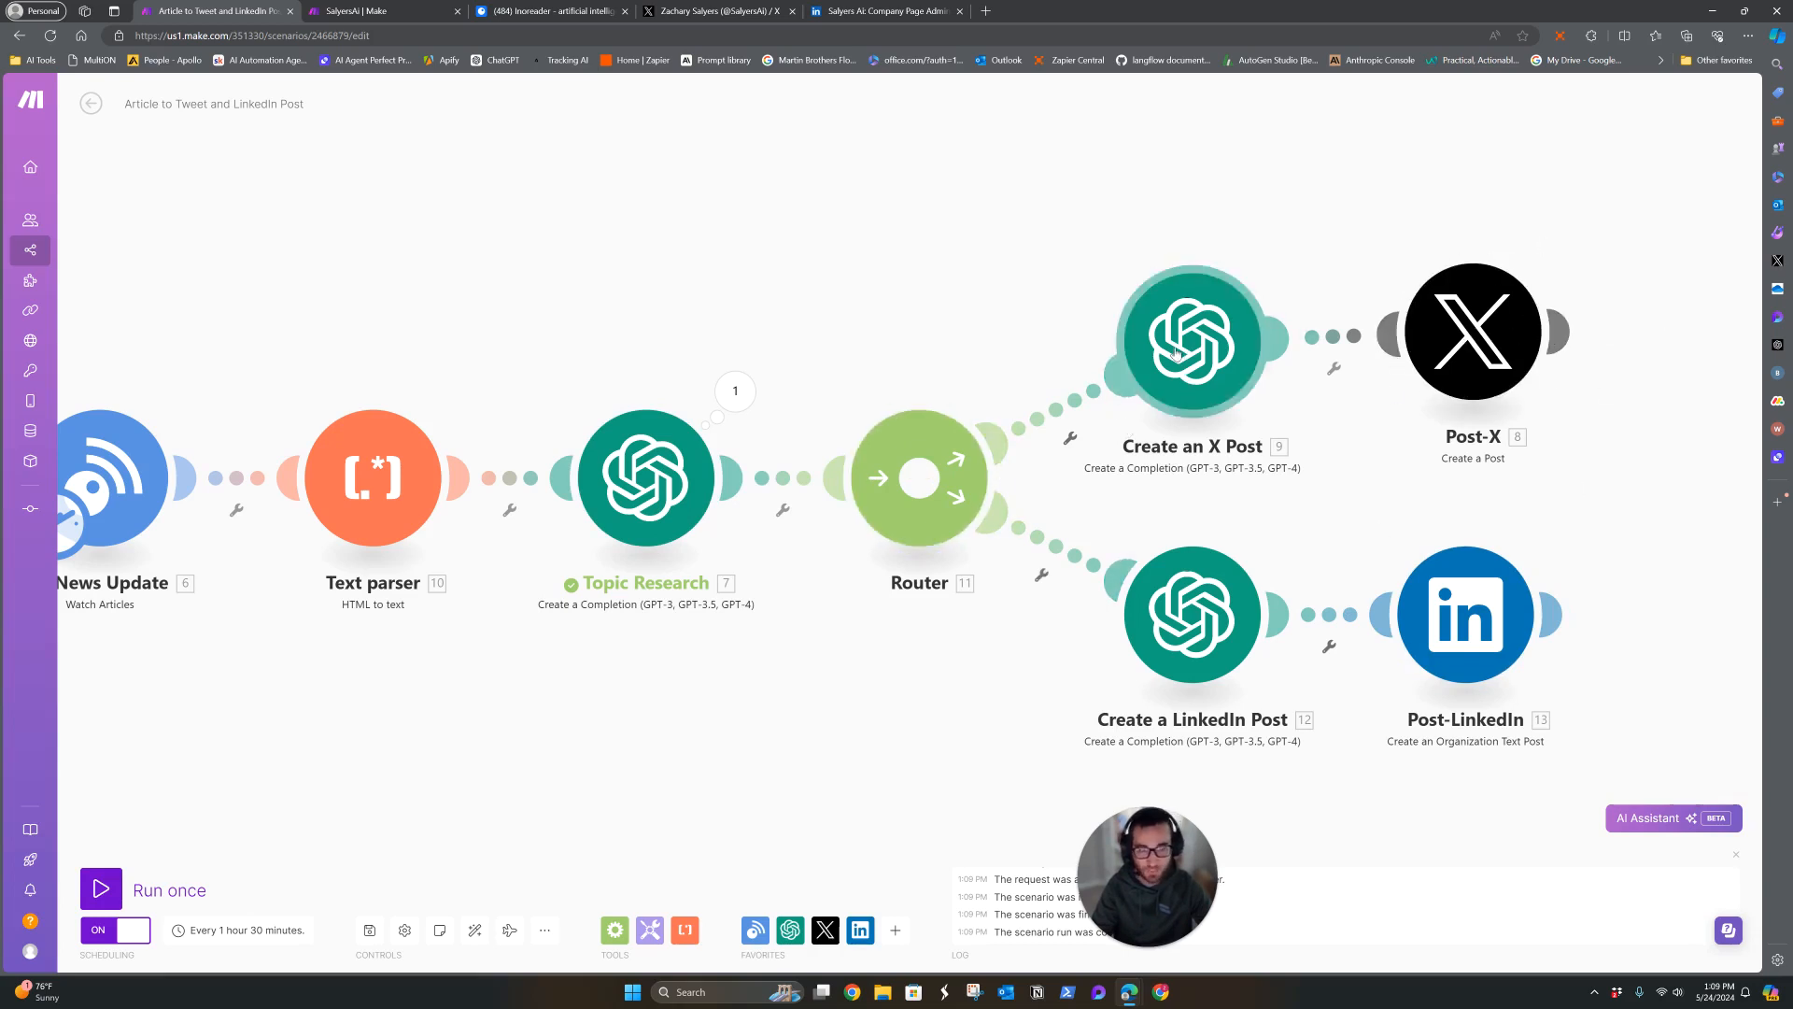
{"action": "left_click_drag", "start_coordinate": [1311, 257], "coordinate": [1206, 261]}
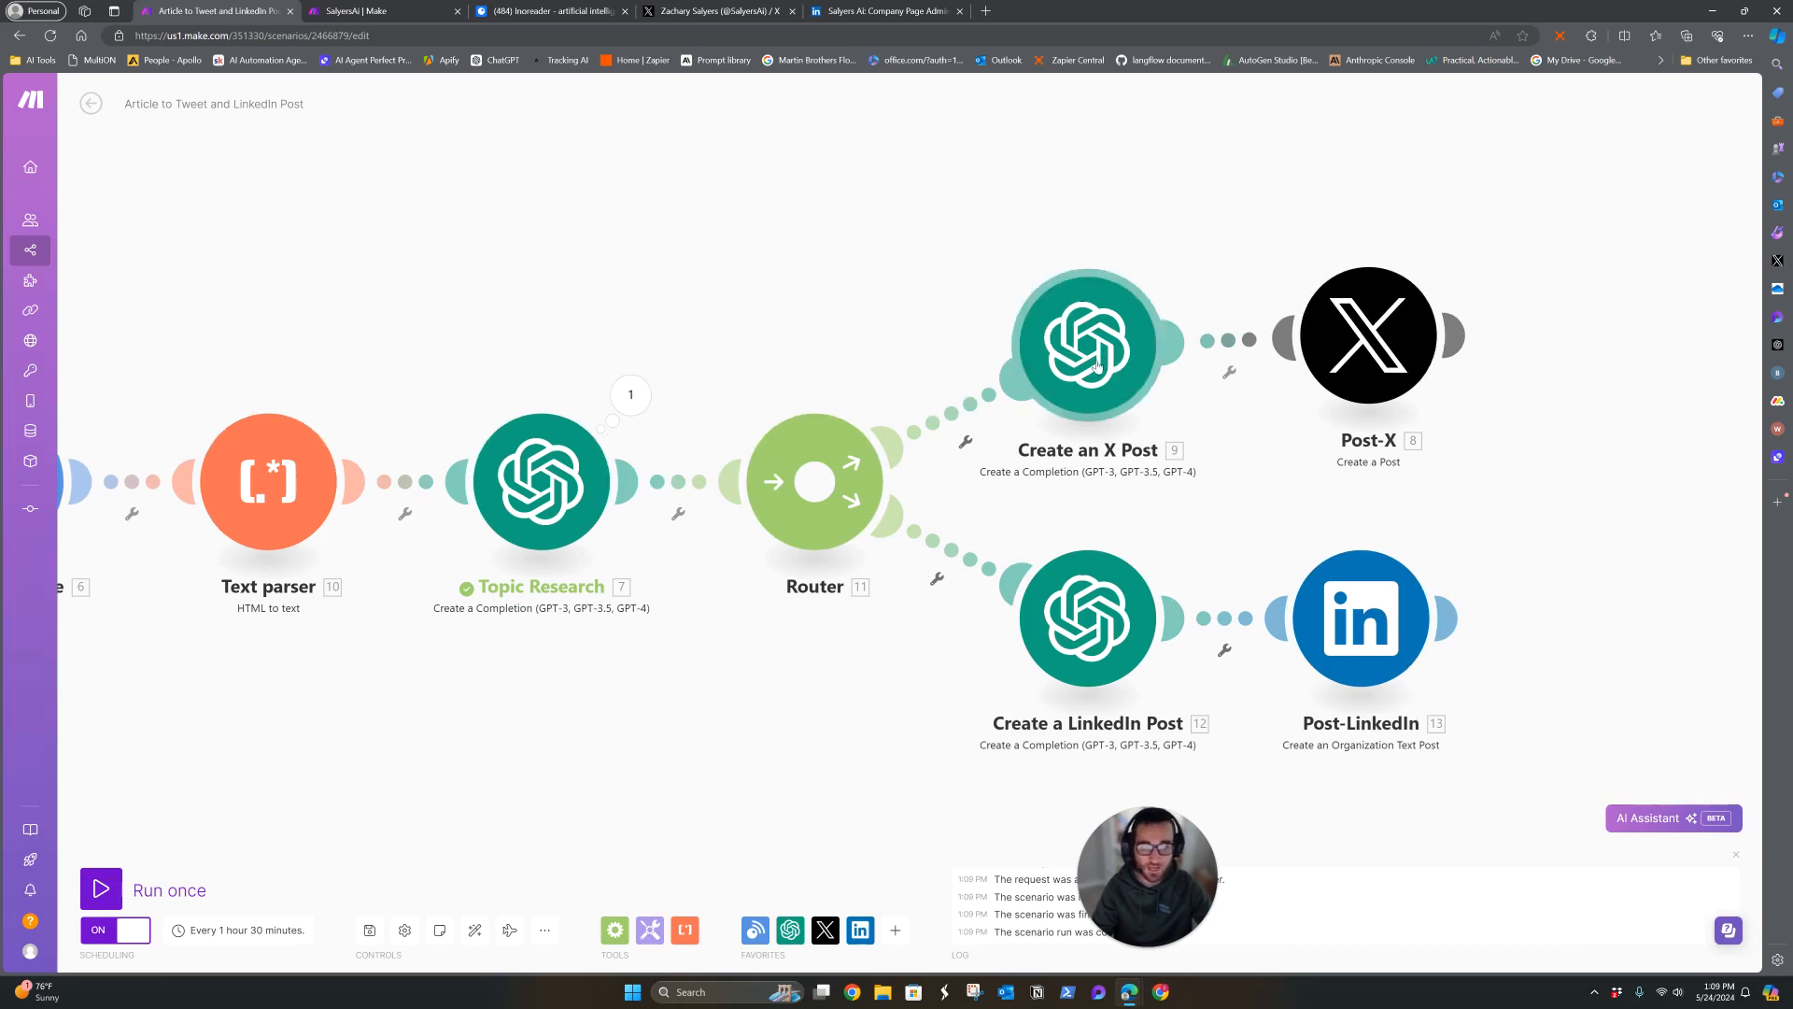
{"action": "left_click", "coordinate": [1107, 364]}
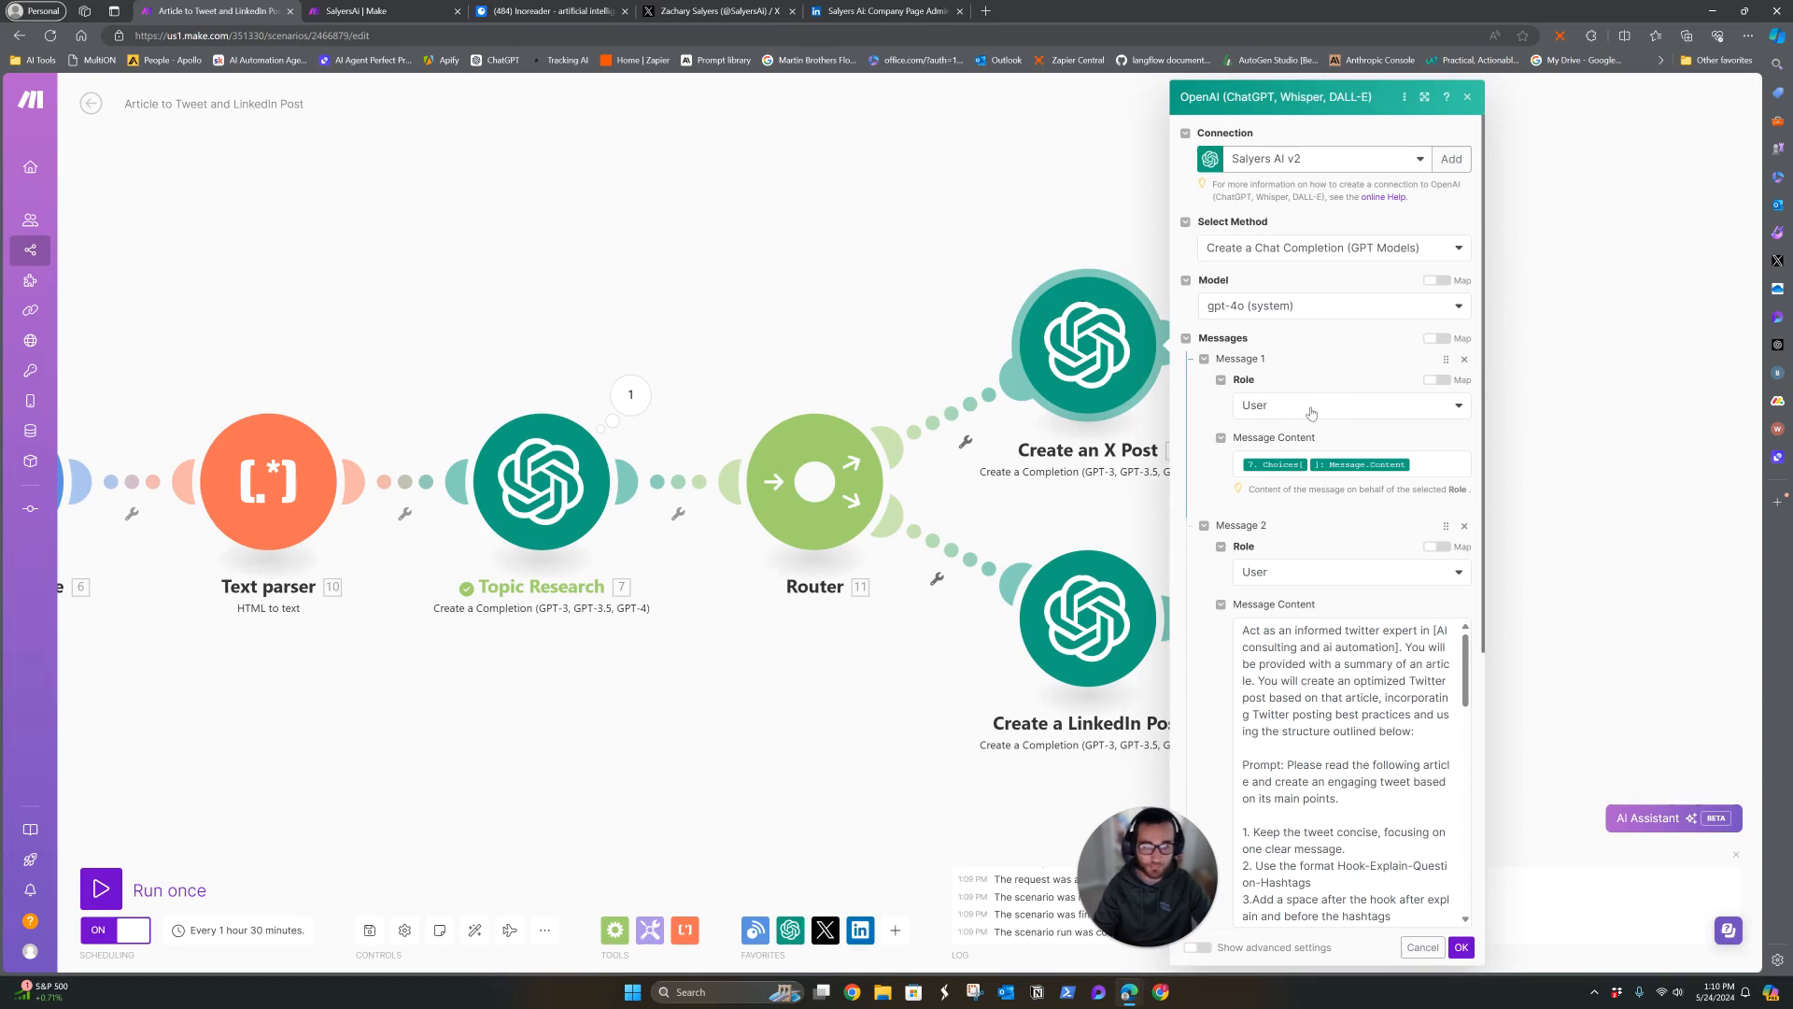
{"action": "scroll", "coordinate": [1323, 551], "scroll_direction": "down", "scroll_amount": 4}
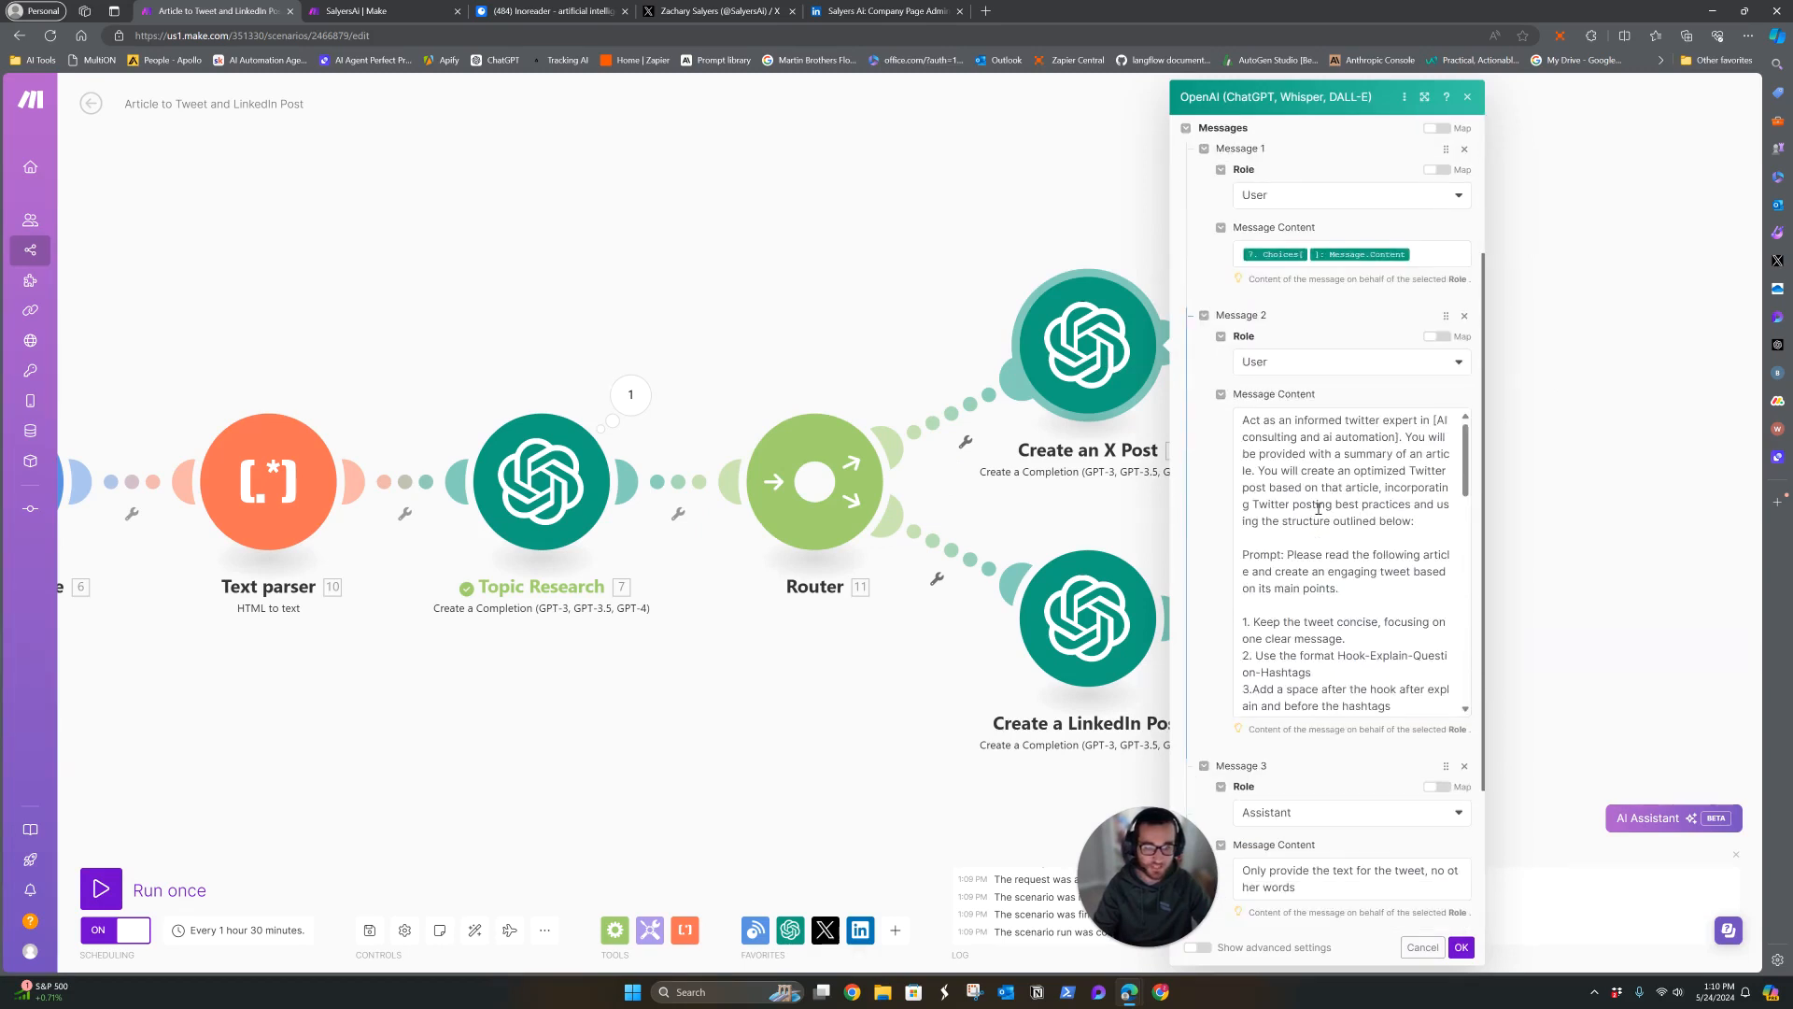
{"action": "scroll", "coordinate": [1326, 523], "scroll_direction": "down", "scroll_amount": 6}
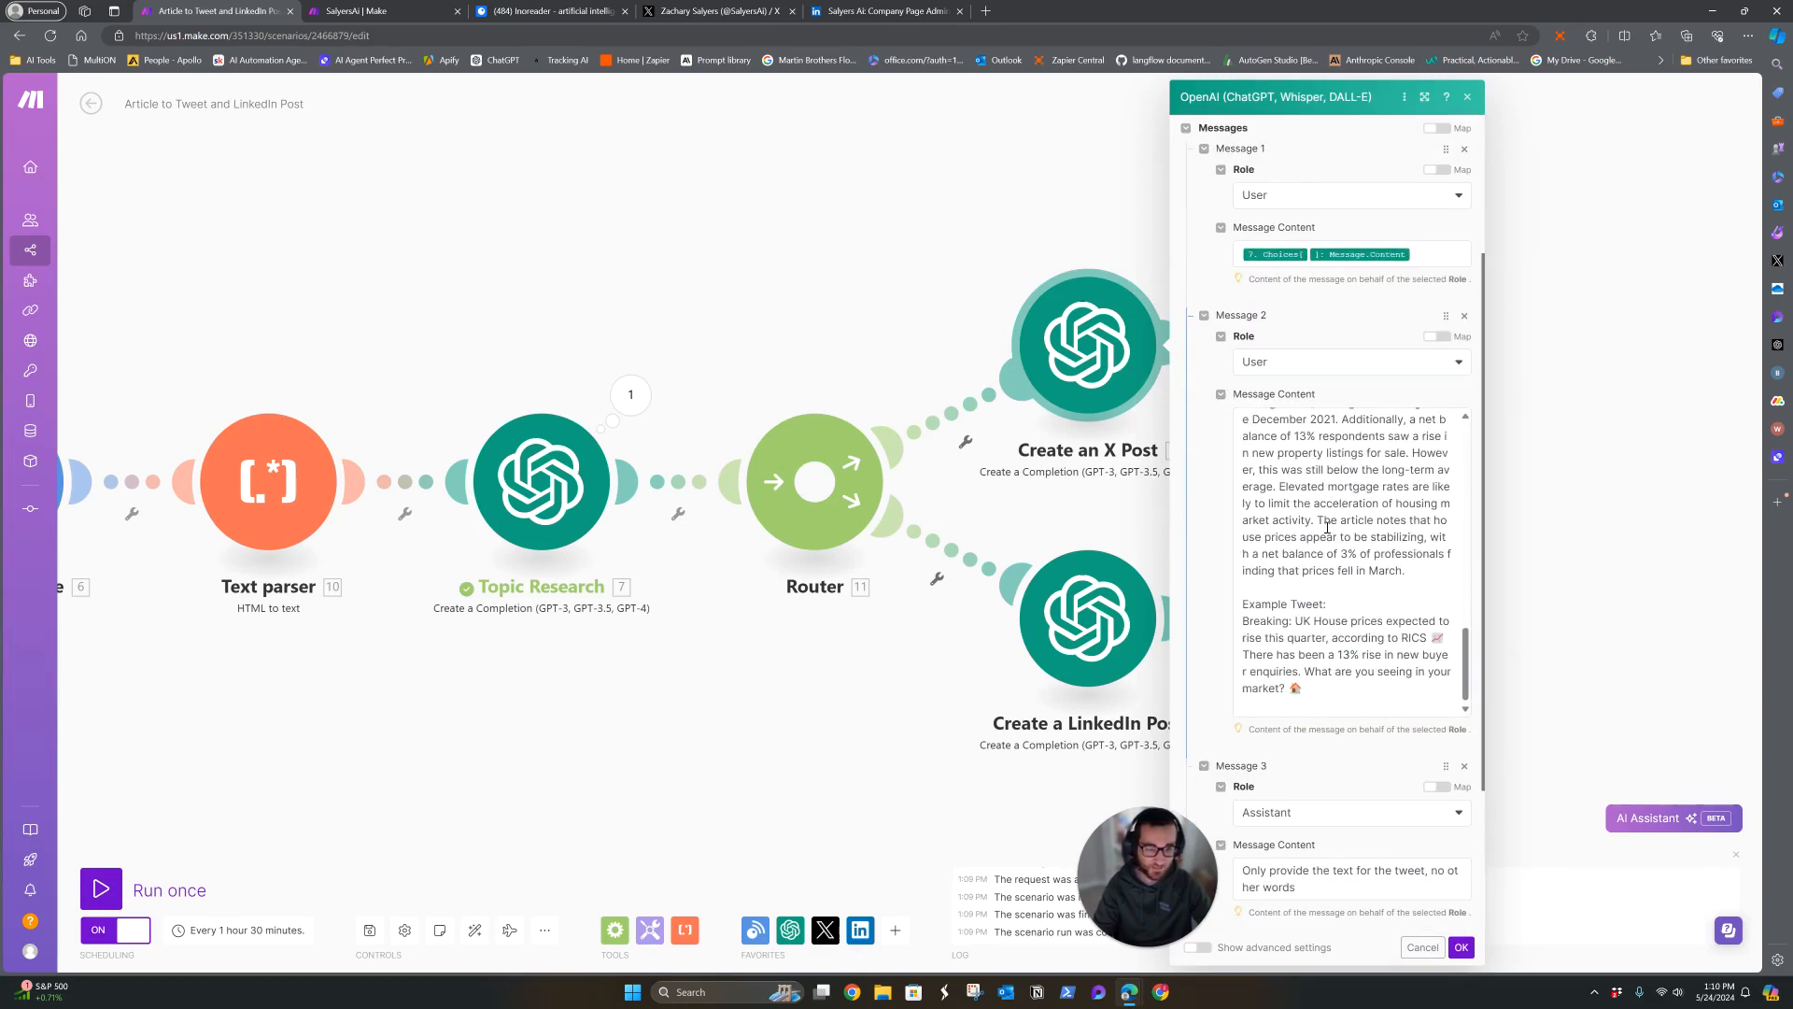
{"action": "scroll", "coordinate": [1347, 607], "scroll_direction": "up", "scroll_amount": 5}
{"action": "scroll", "coordinate": [1348, 608], "scroll_direction": "up", "scroll_amount": 3}
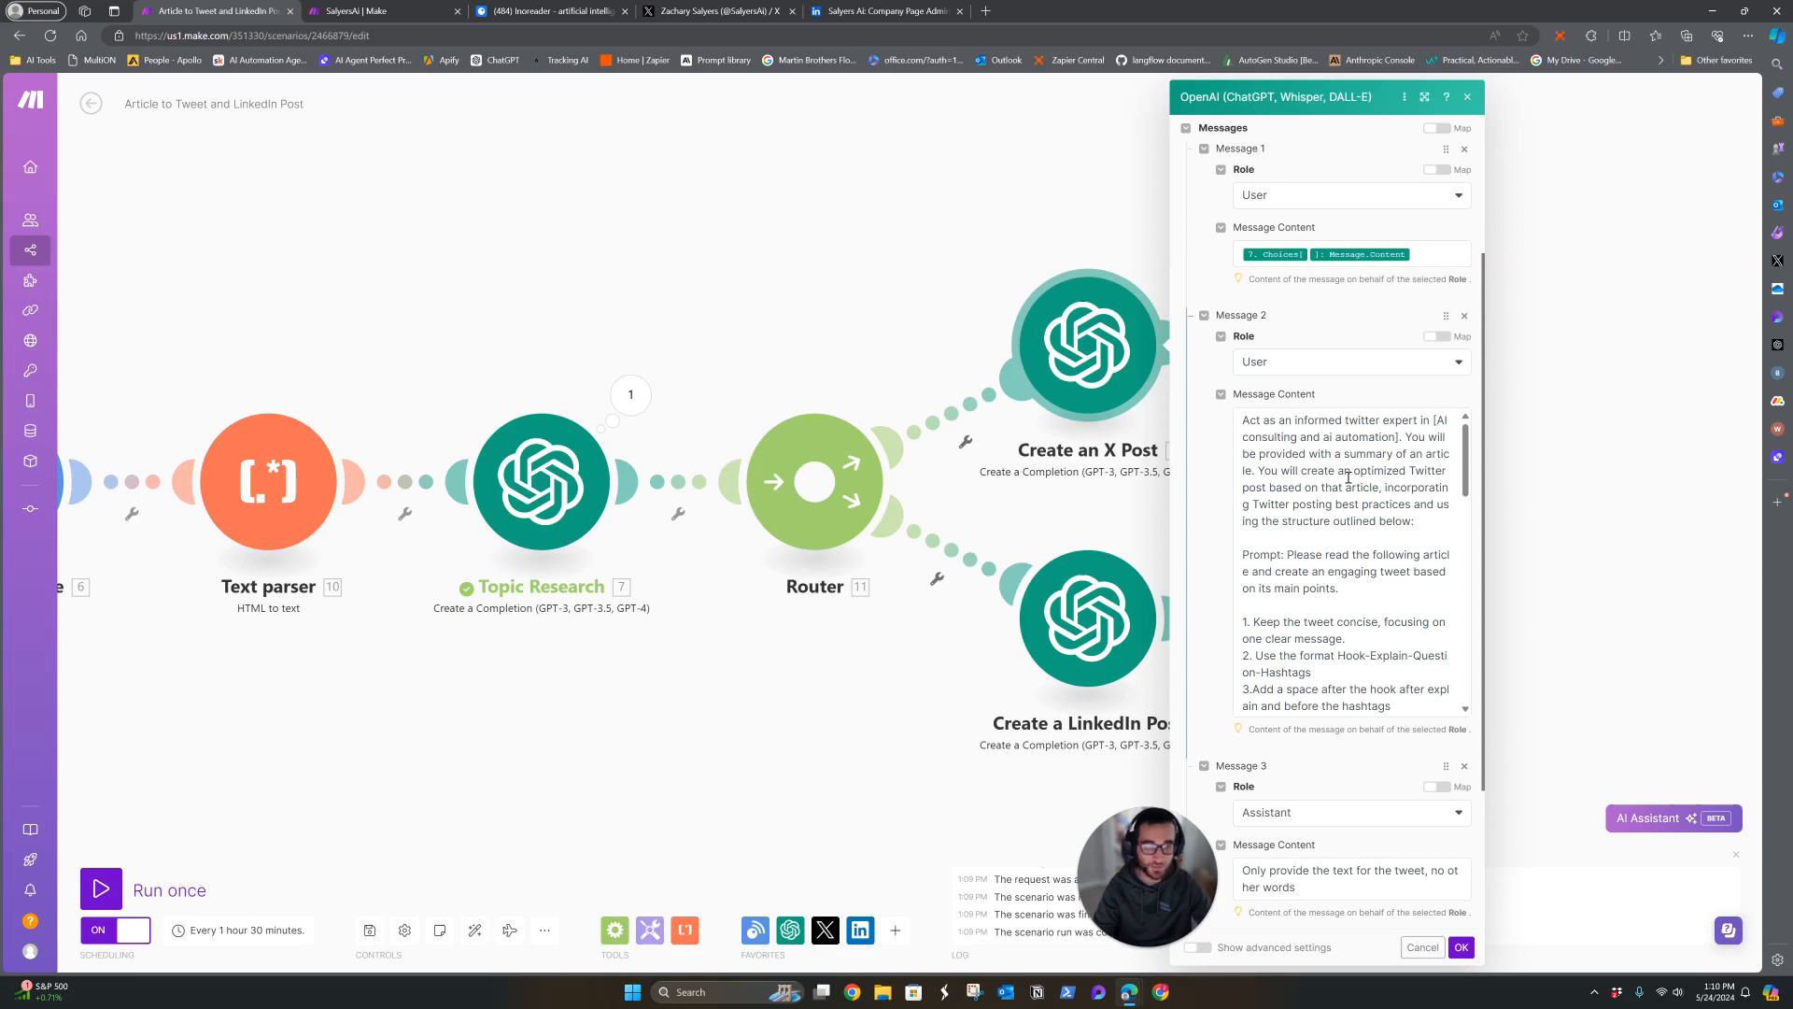
{"action": "scroll", "coordinate": [1348, 477], "scroll_direction": "down", "scroll_amount": 6}
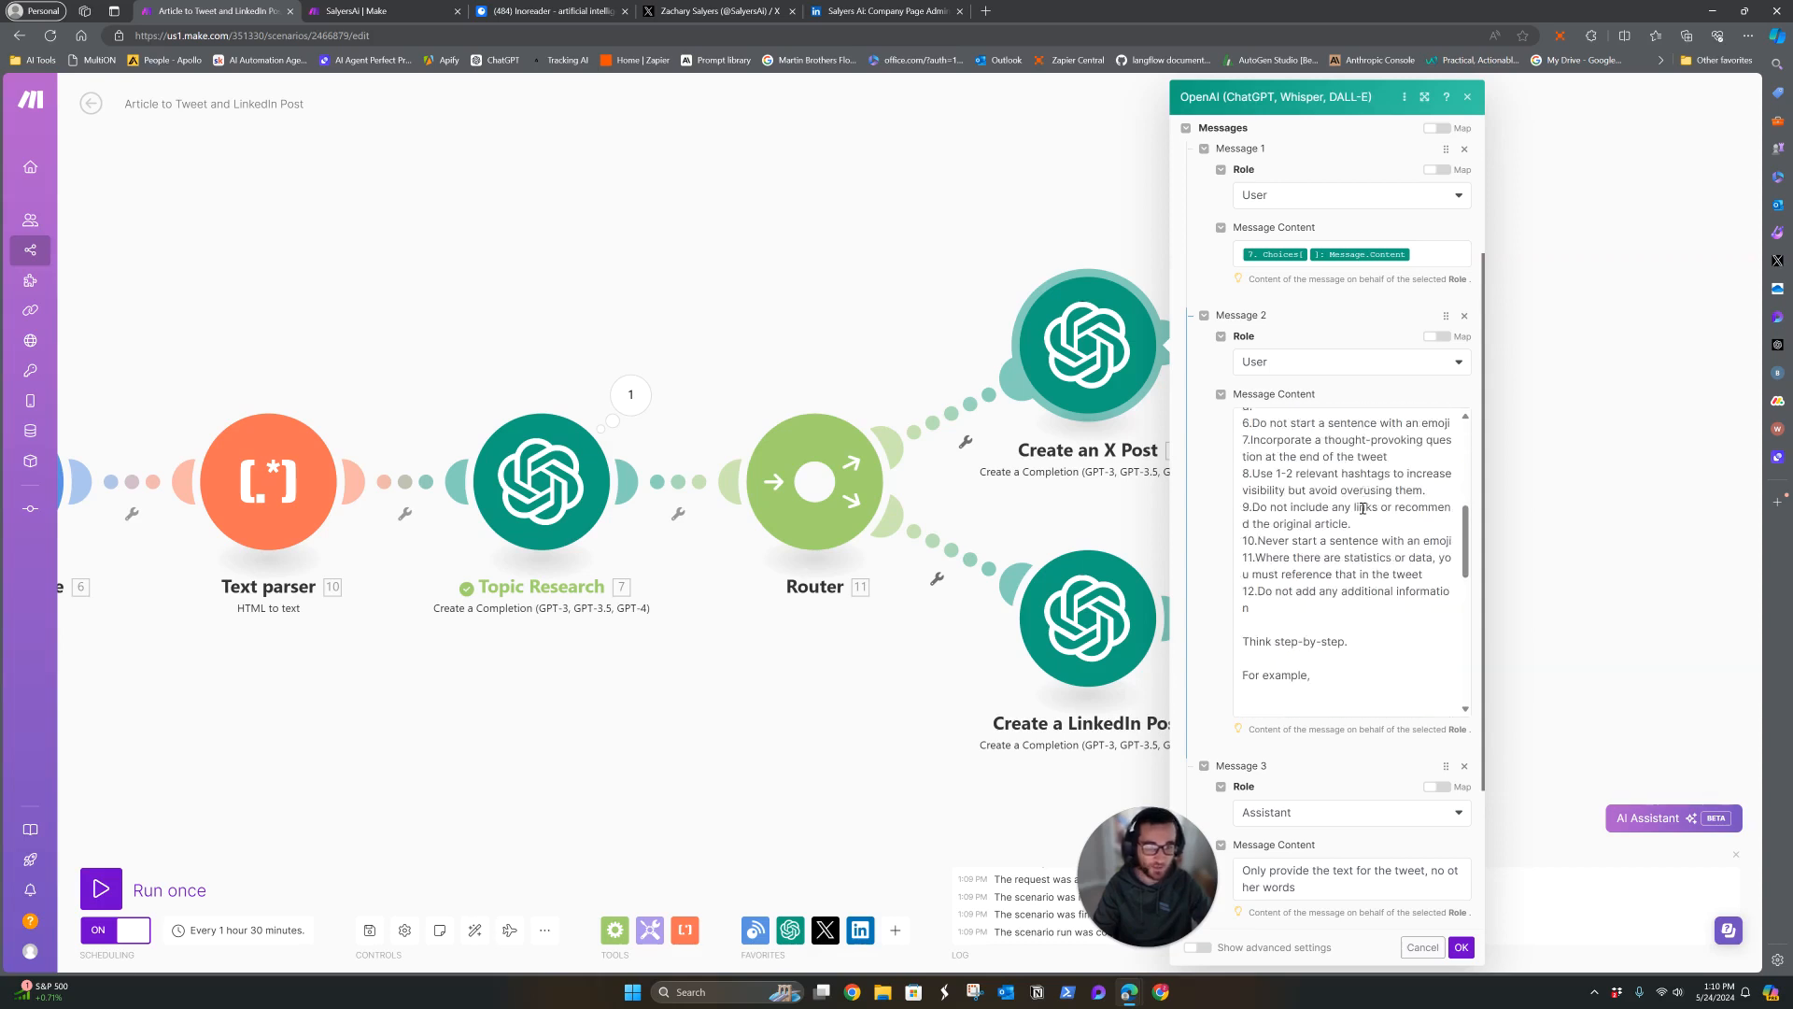
{"action": "scroll", "coordinate": [1382, 598], "scroll_direction": "down", "scroll_amount": 4}
{"action": "scroll", "coordinate": [1369, 579], "scroll_direction": "up", "scroll_amount": 7}
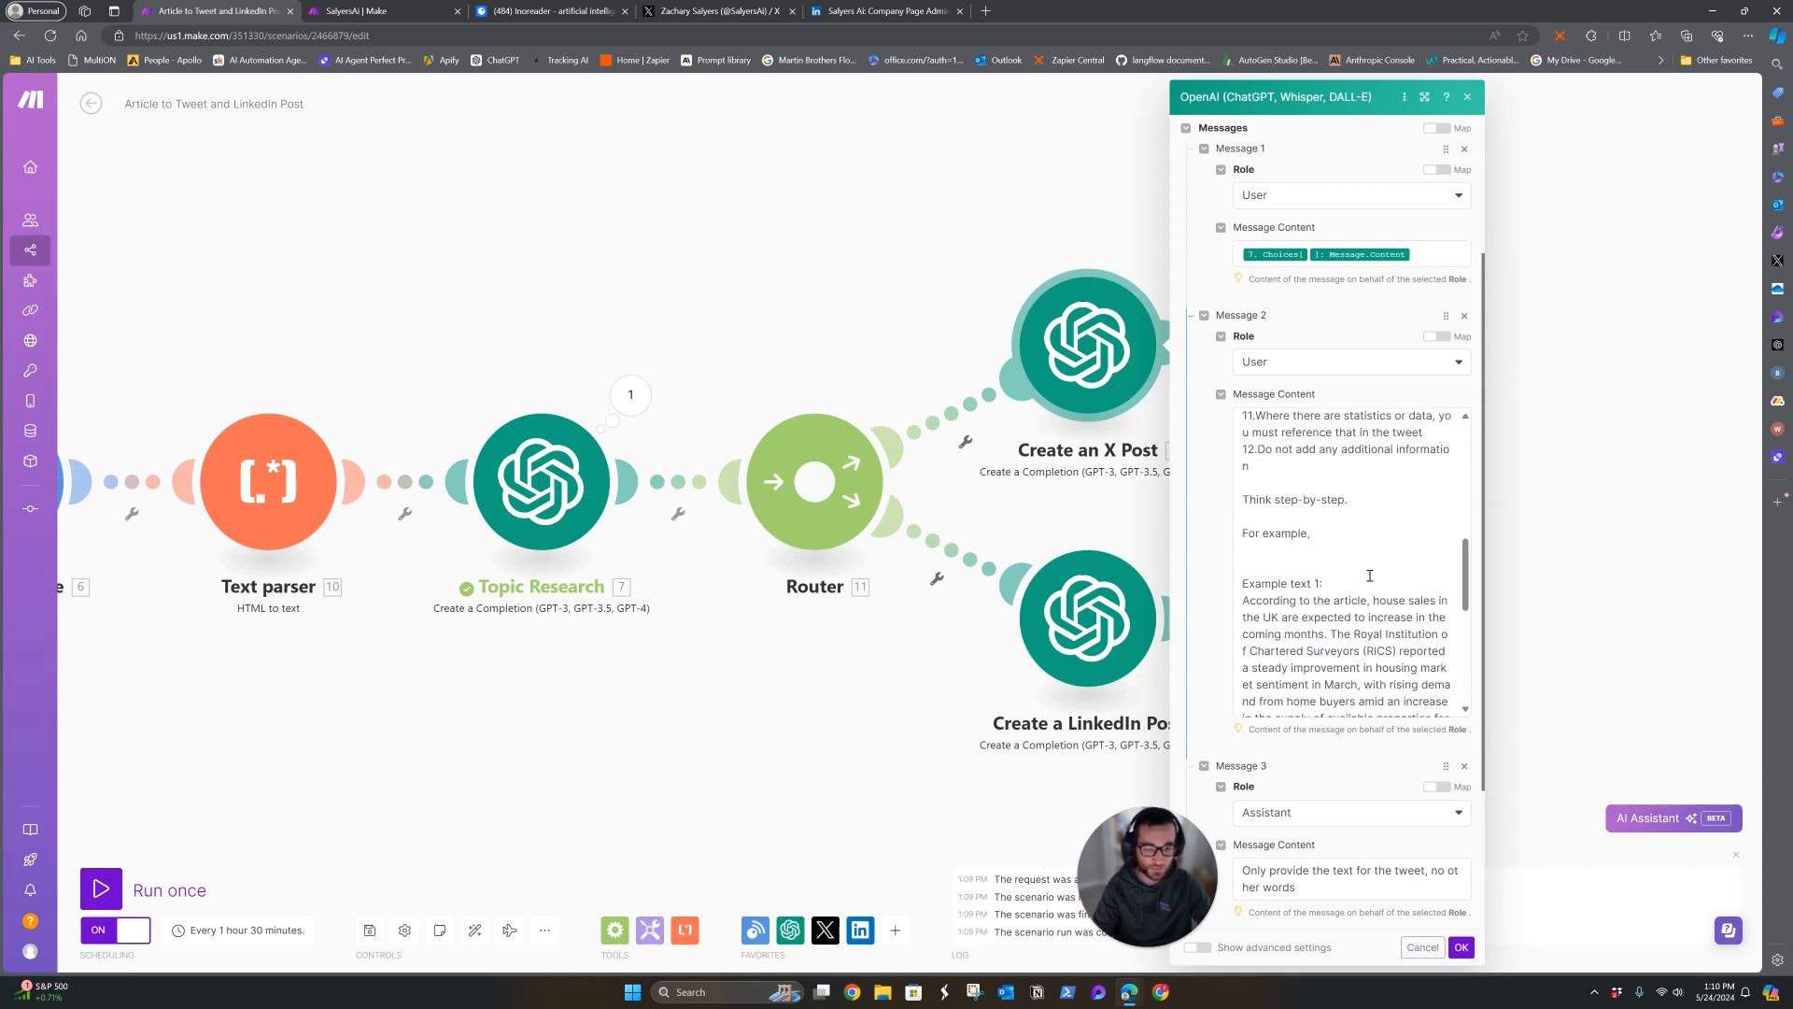
{"action": "scroll", "coordinate": [1368, 575], "scroll_direction": "up", "scroll_amount": 2}
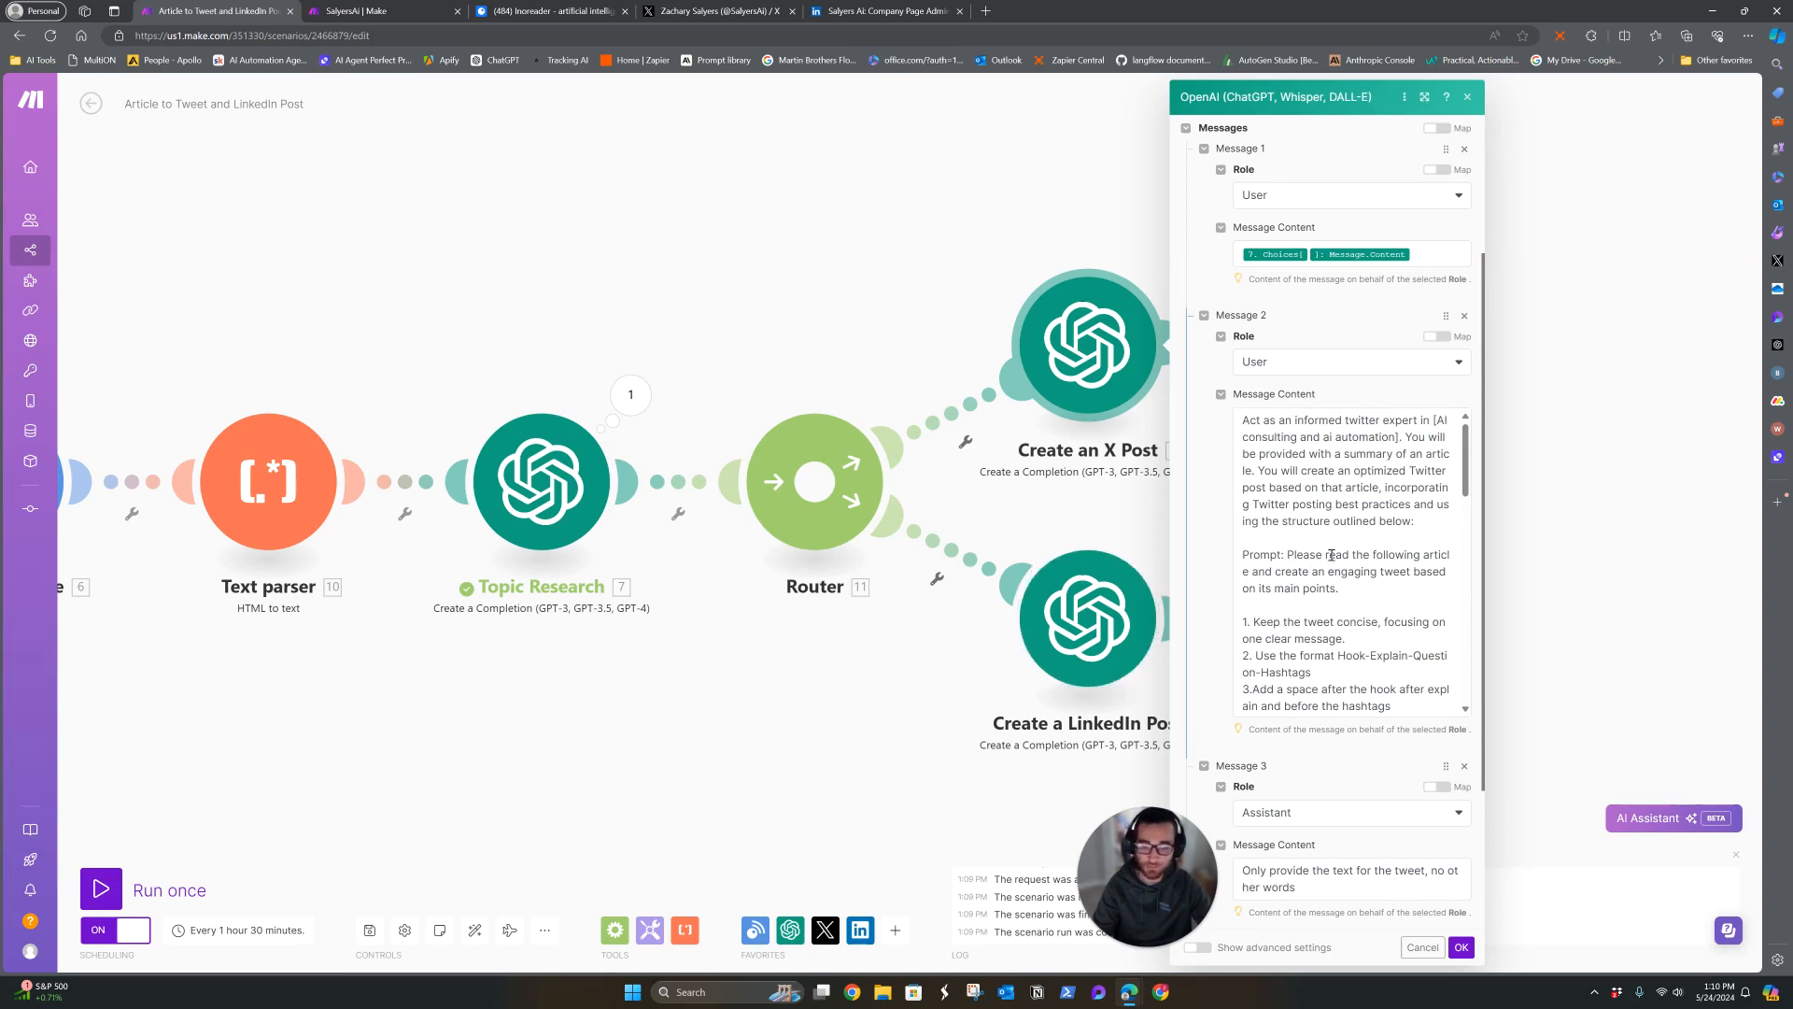
{"action": "scroll", "coordinate": [1337, 555], "scroll_direction": "down", "scroll_amount": 12}
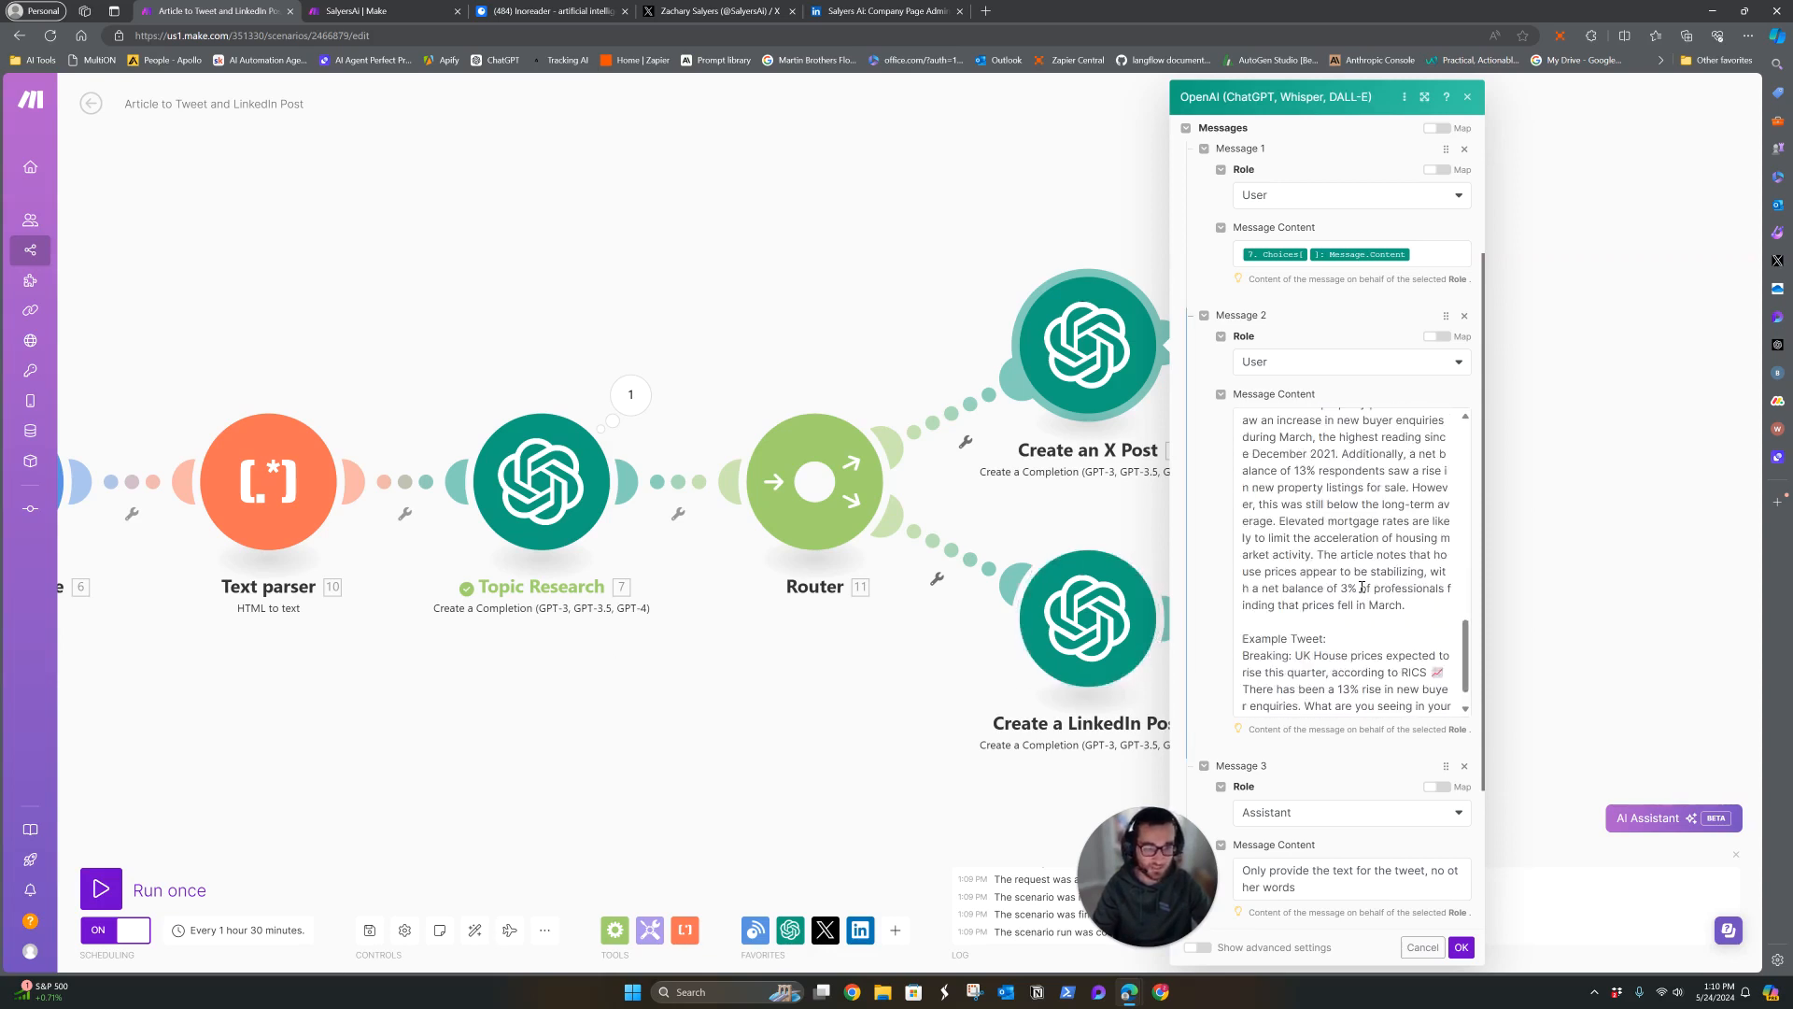
{"action": "scroll", "coordinate": [1349, 560], "scroll_direction": "up", "scroll_amount": 12}
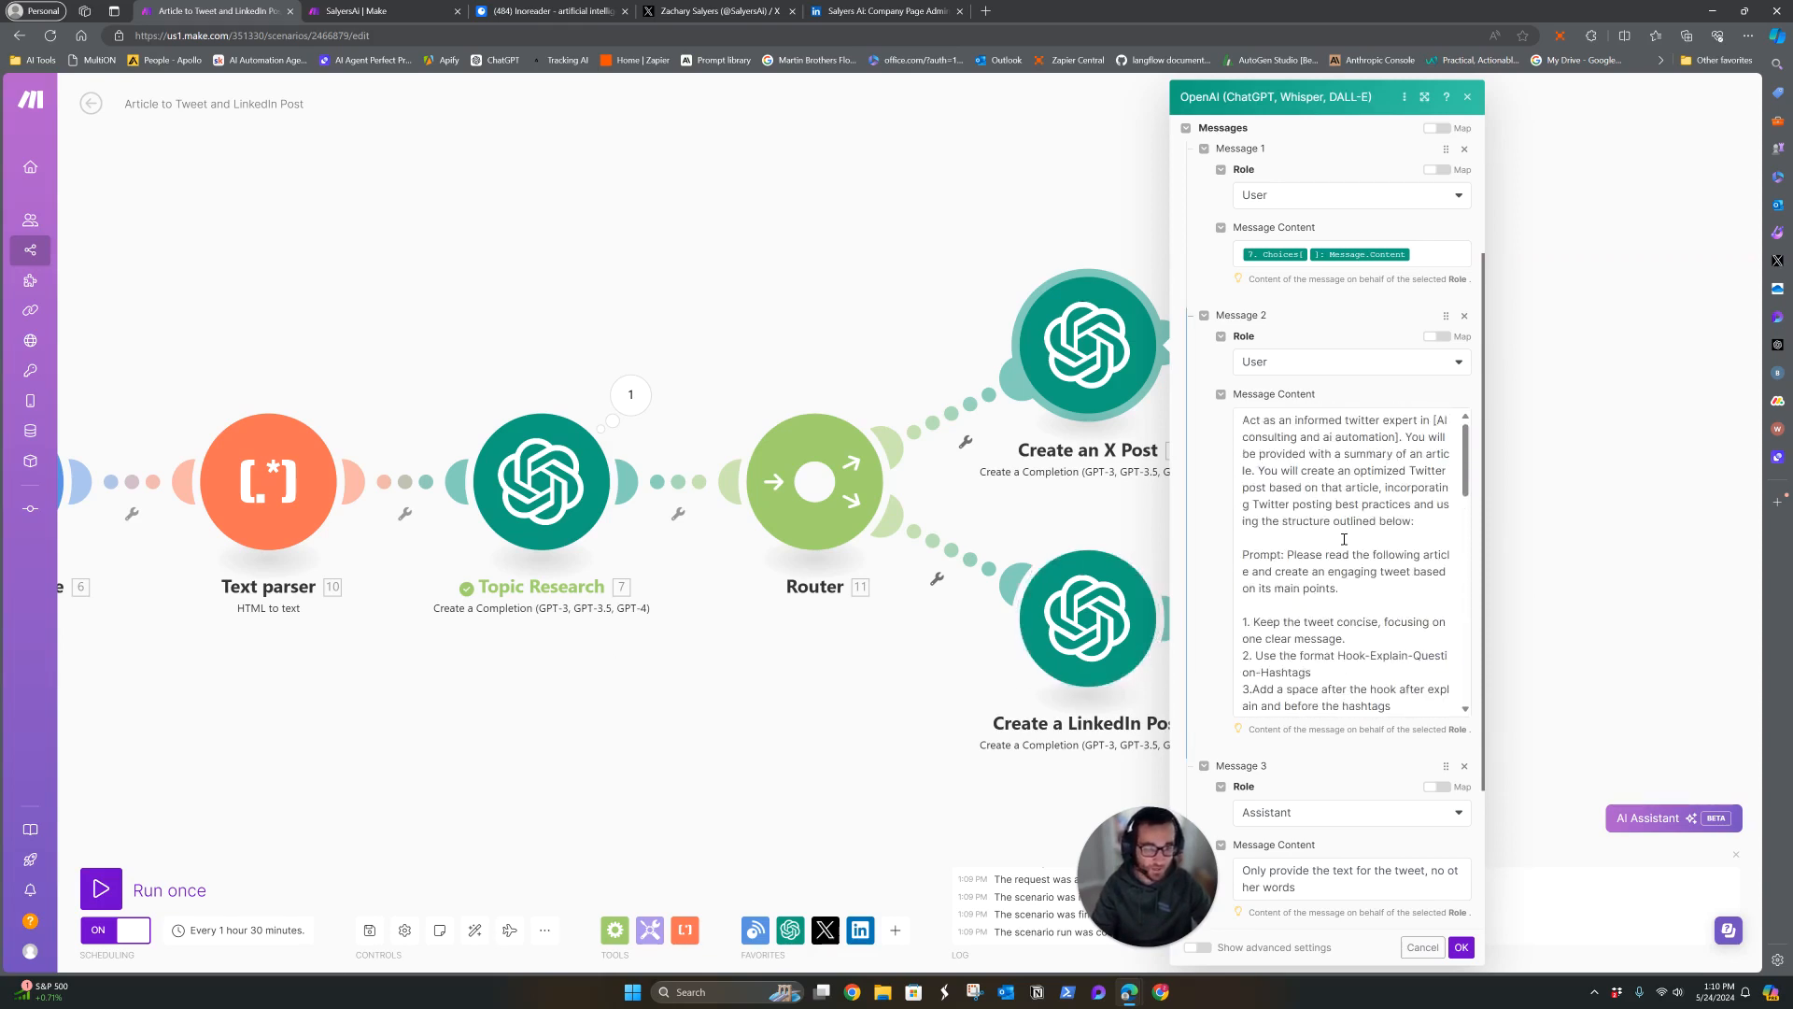
Highlight the Assistant instruction in the X post module's third message, check the token limit and confirm the settings.
{"action": "scroll", "coordinate": [1312, 747], "scroll_direction": "down", "scroll_amount": 2}
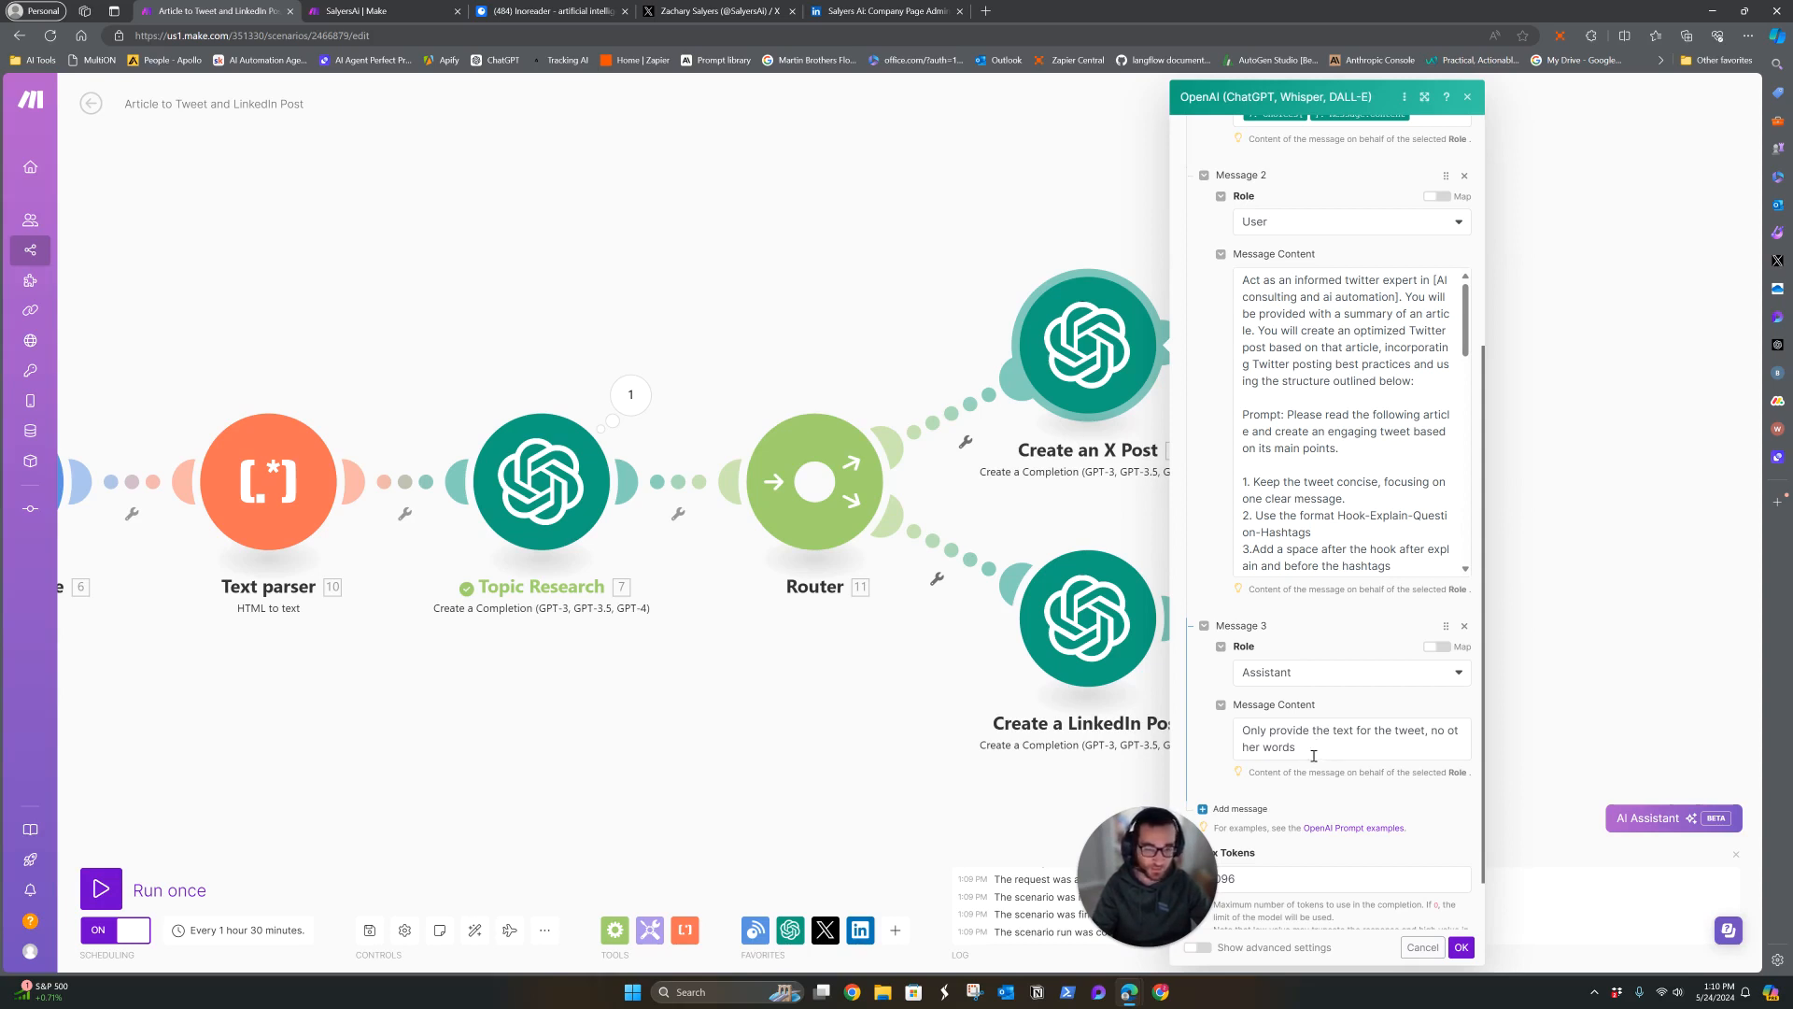
{"action": "triple_click", "coordinate": [1316, 750]}
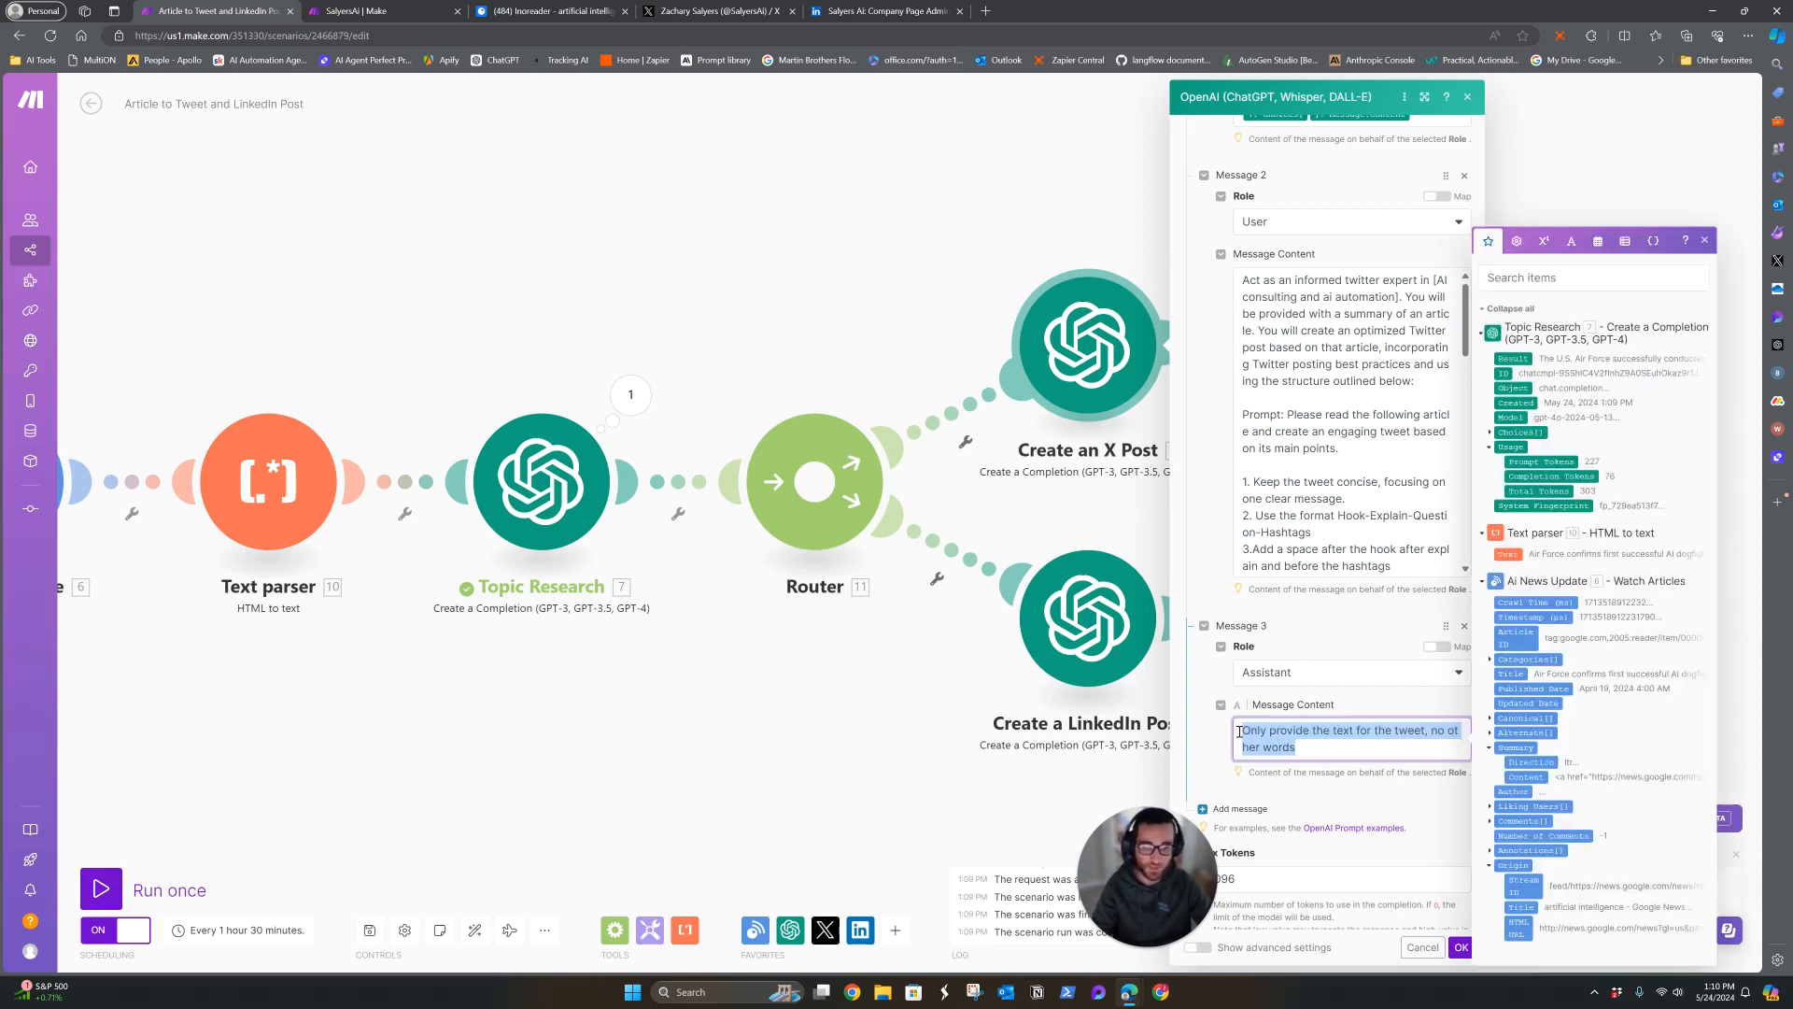
{"action": "left_click", "coordinate": [1324, 791]}
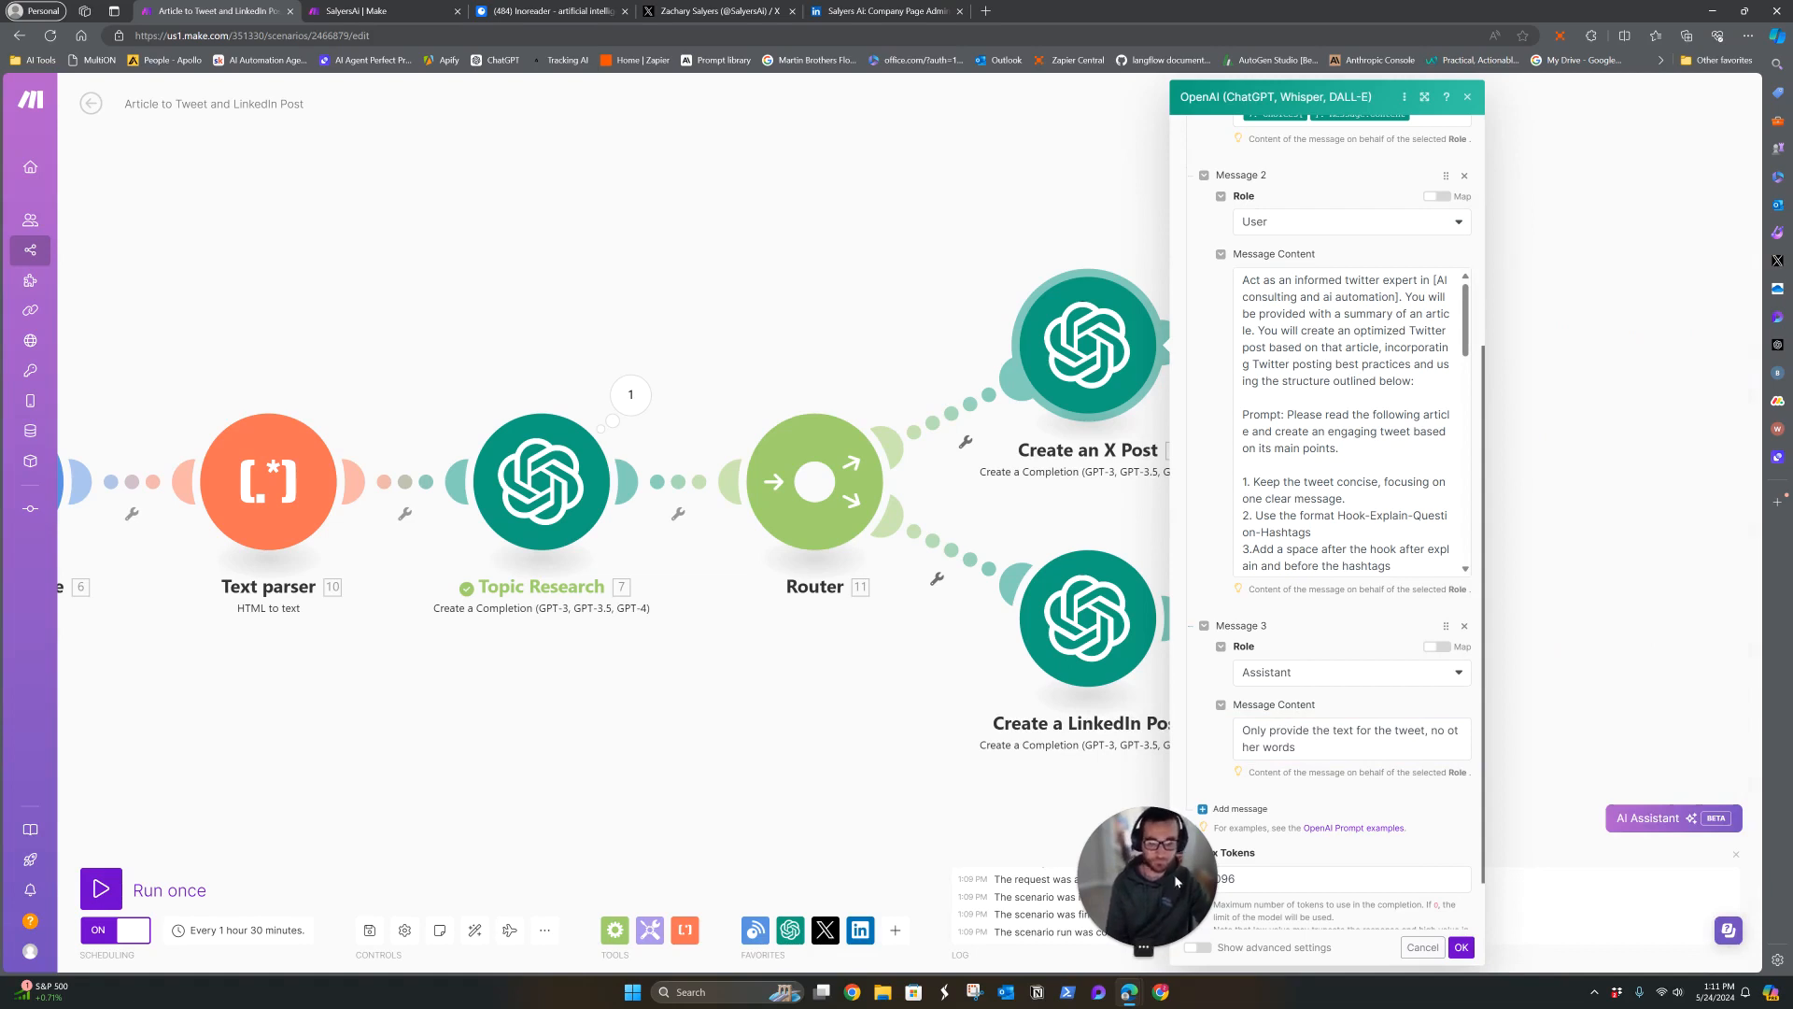
{"action": "left_click_drag", "start_coordinate": [1166, 874], "coordinate": [912, 814]}
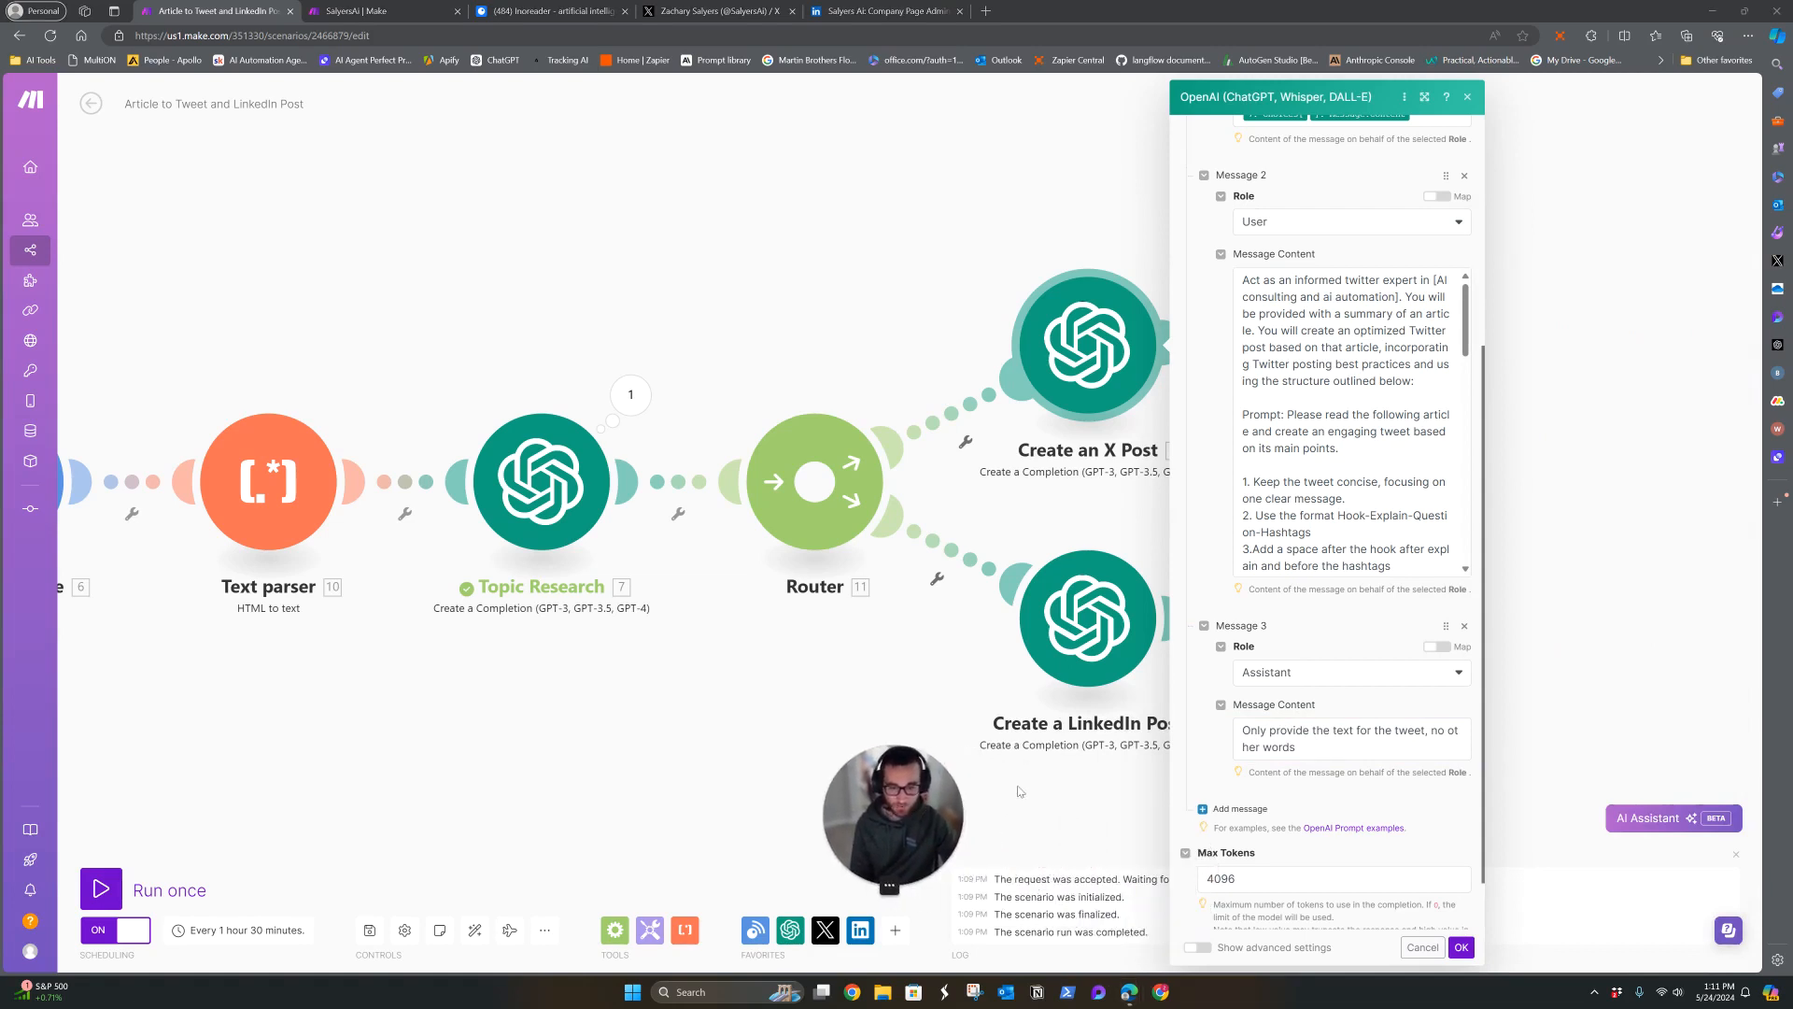
{"action": "left_click", "coordinate": [1461, 947]}
Copy the Topic Research result, run only the Create an X Post module with it as the Message Content, and check the output.
{"action": "left_click", "coordinate": [630, 394]}
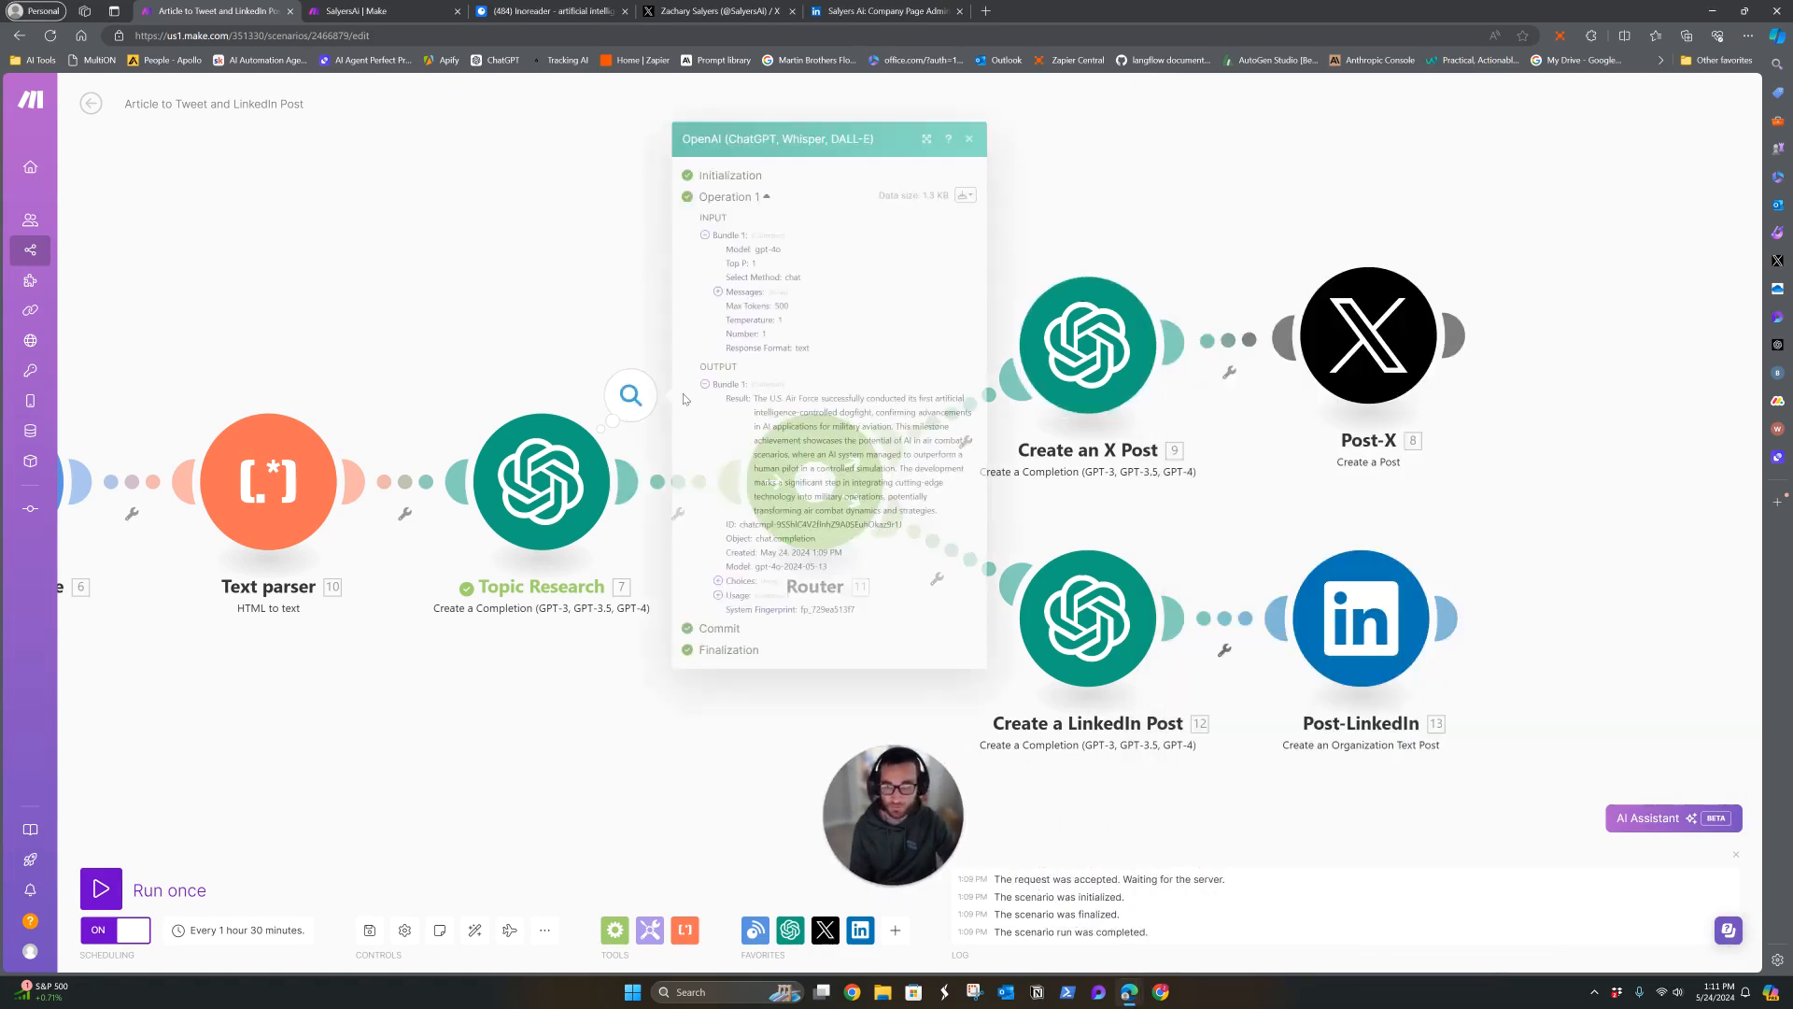
{"action": "left_click_drag", "start_coordinate": [756, 398], "coordinate": [963, 516]}
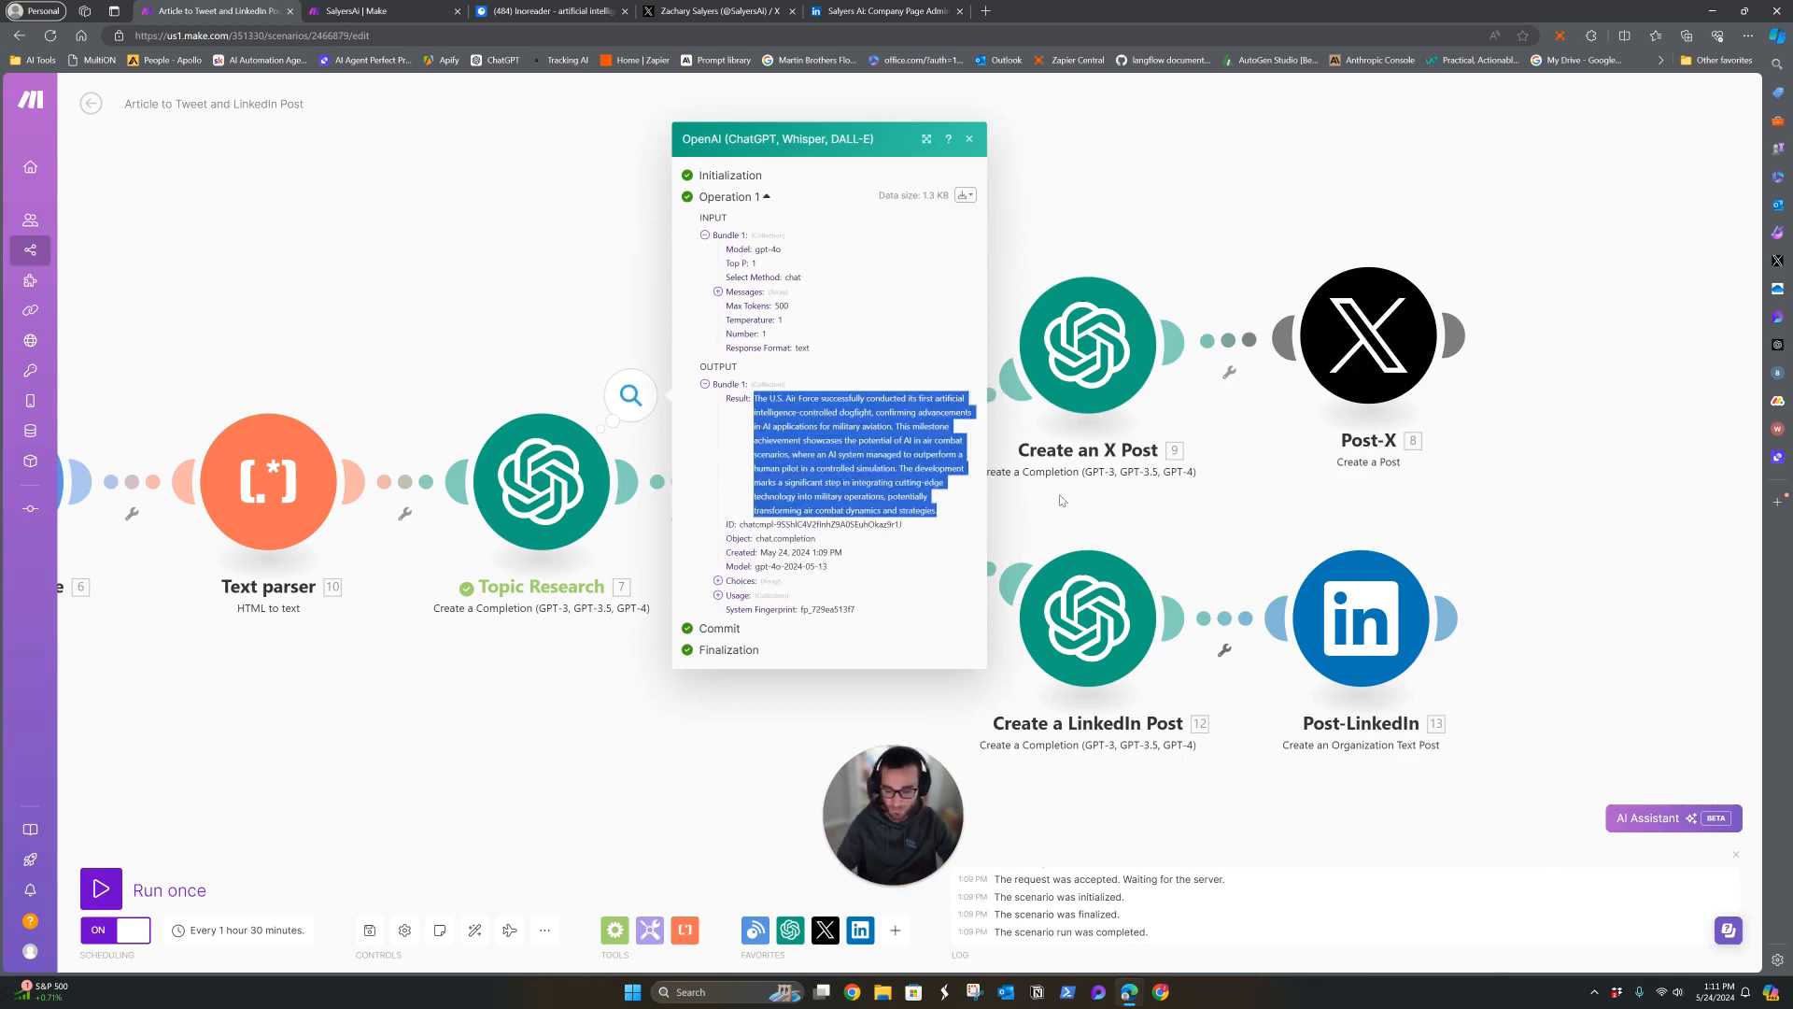
{"action": "right_click", "coordinate": [1102, 356]}
{"action": "left_click", "coordinate": [1171, 387]}
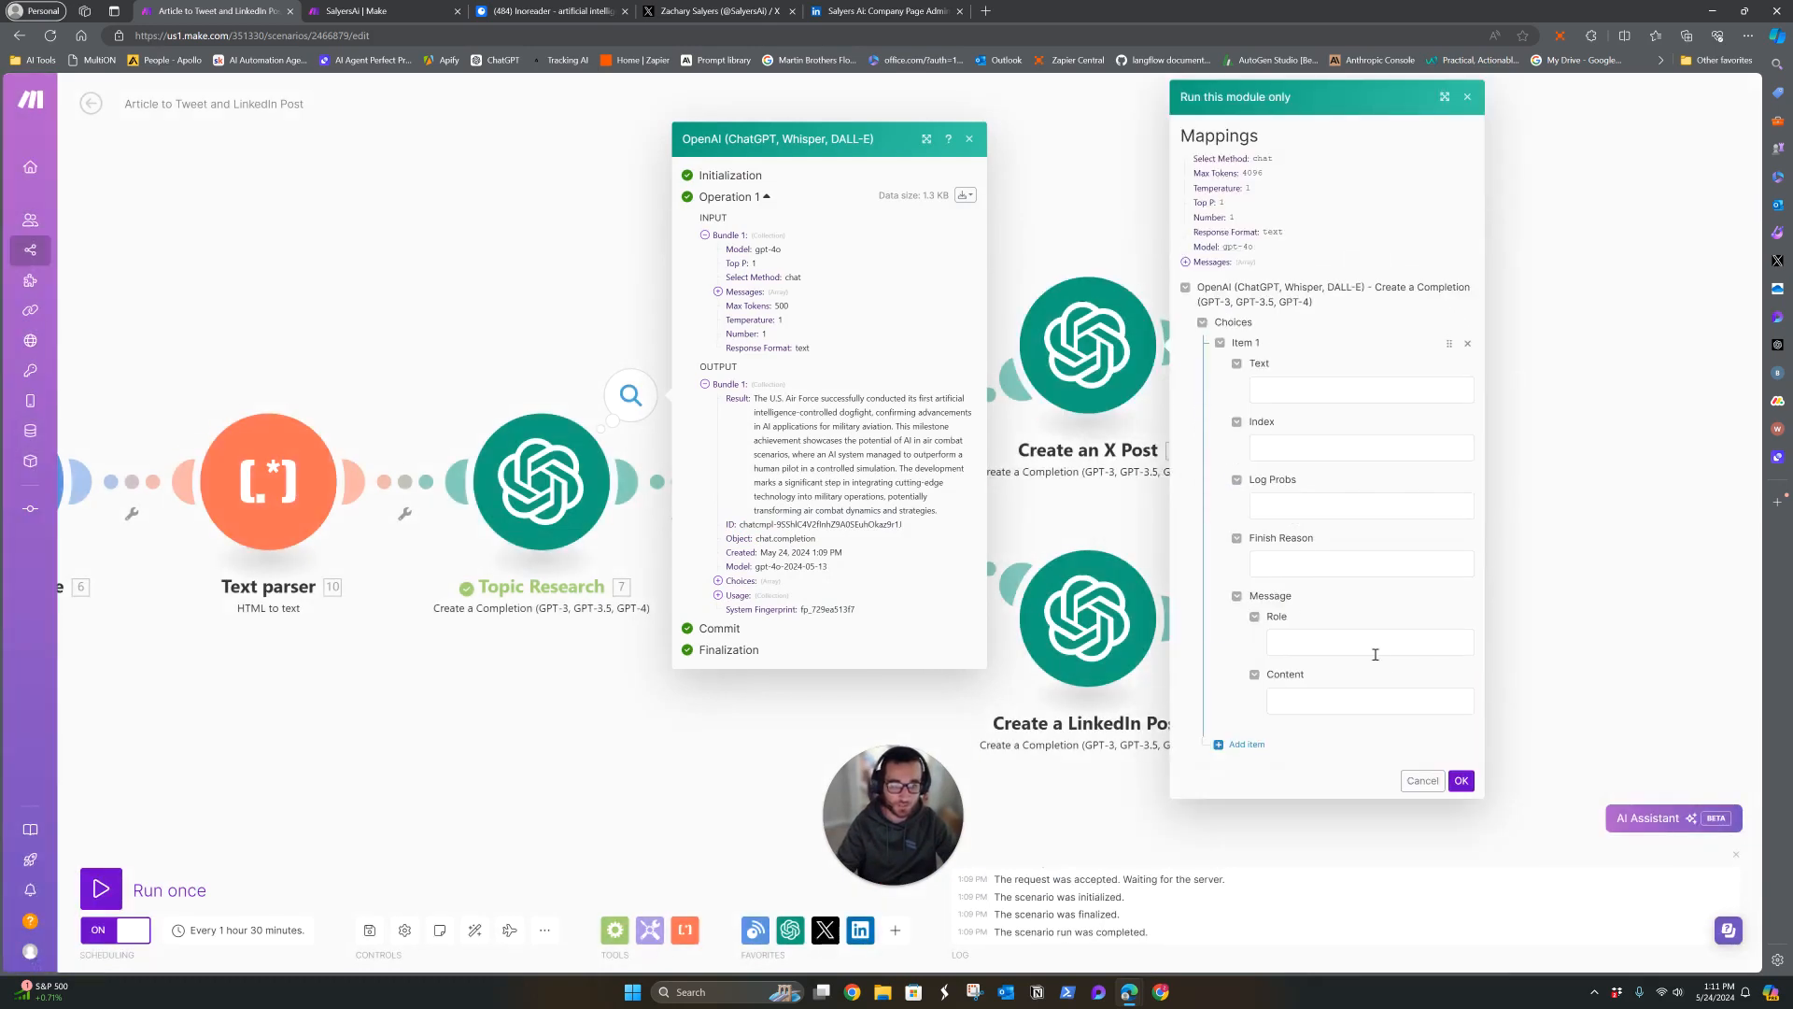
{"action": "left_click", "coordinate": [1336, 701]}
{"action": "key", "text": "ctrl+v"}
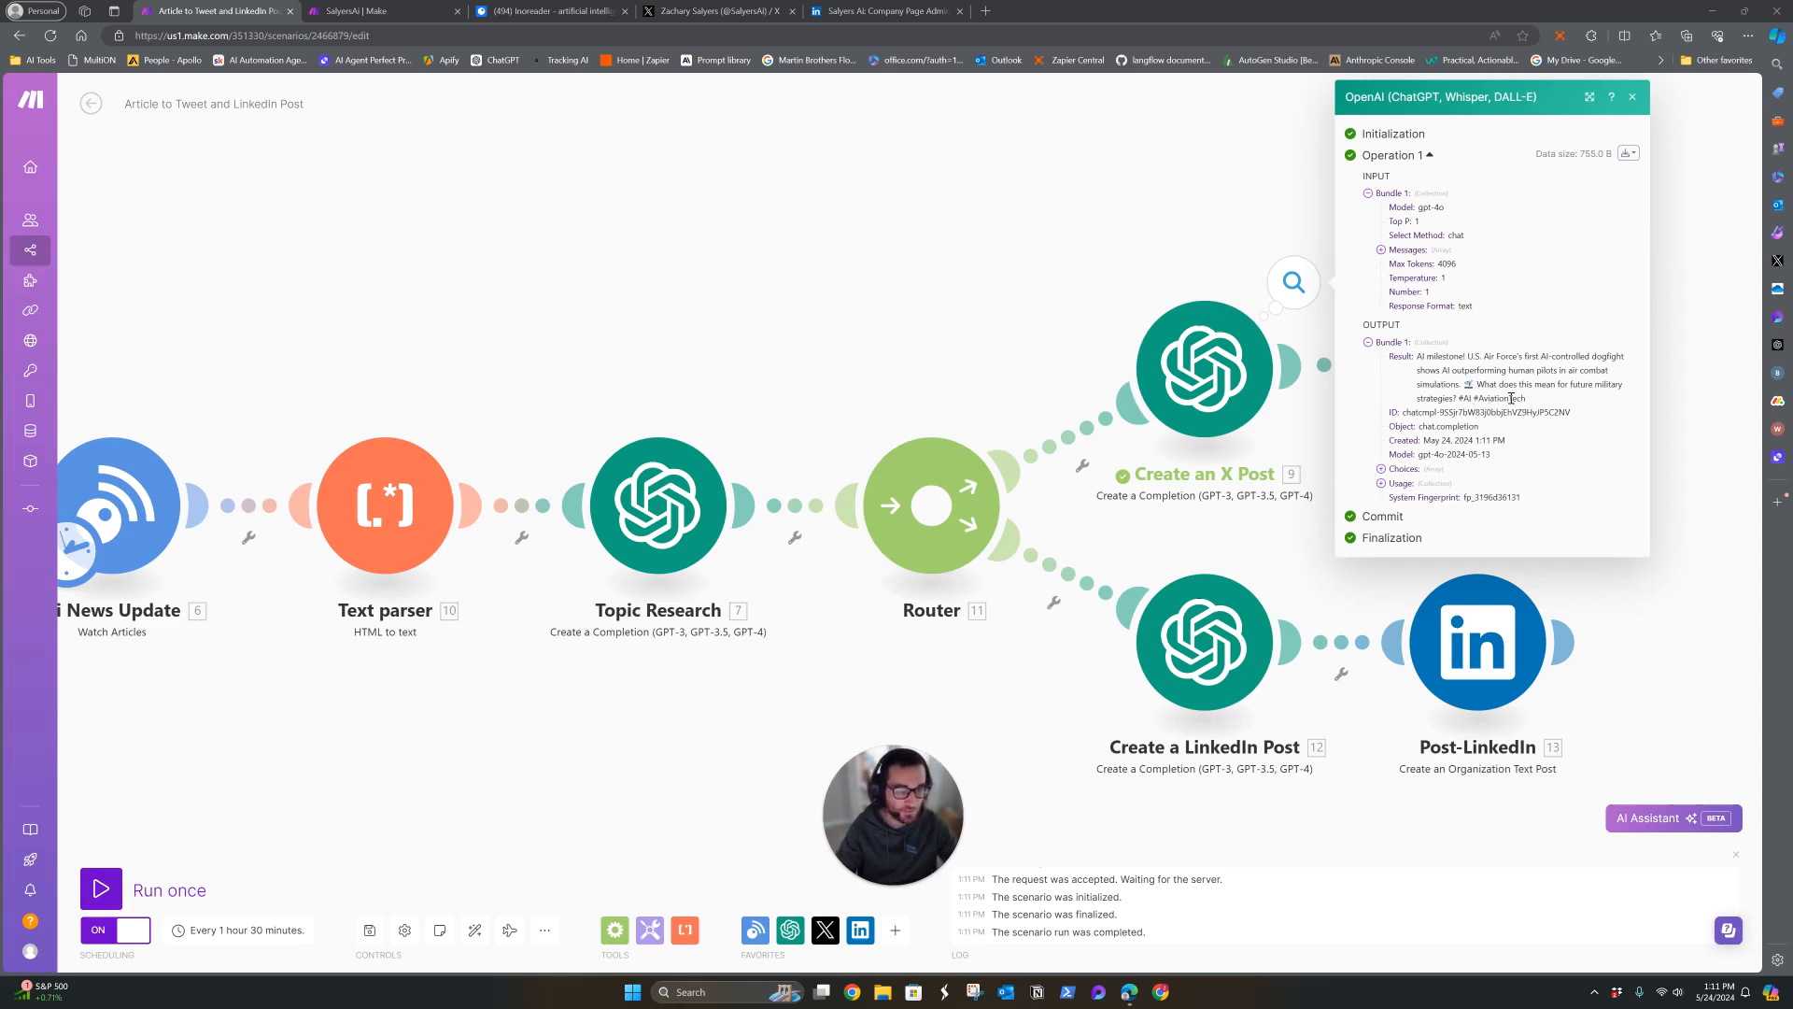
{"action": "left_click", "coordinate": [1193, 245]}
Reopen the Create an X Post output, highlight the generated tweet text and close the output.
{"action": "left_click_drag", "start_coordinate": [1194, 245], "coordinate": [1047, 237]}
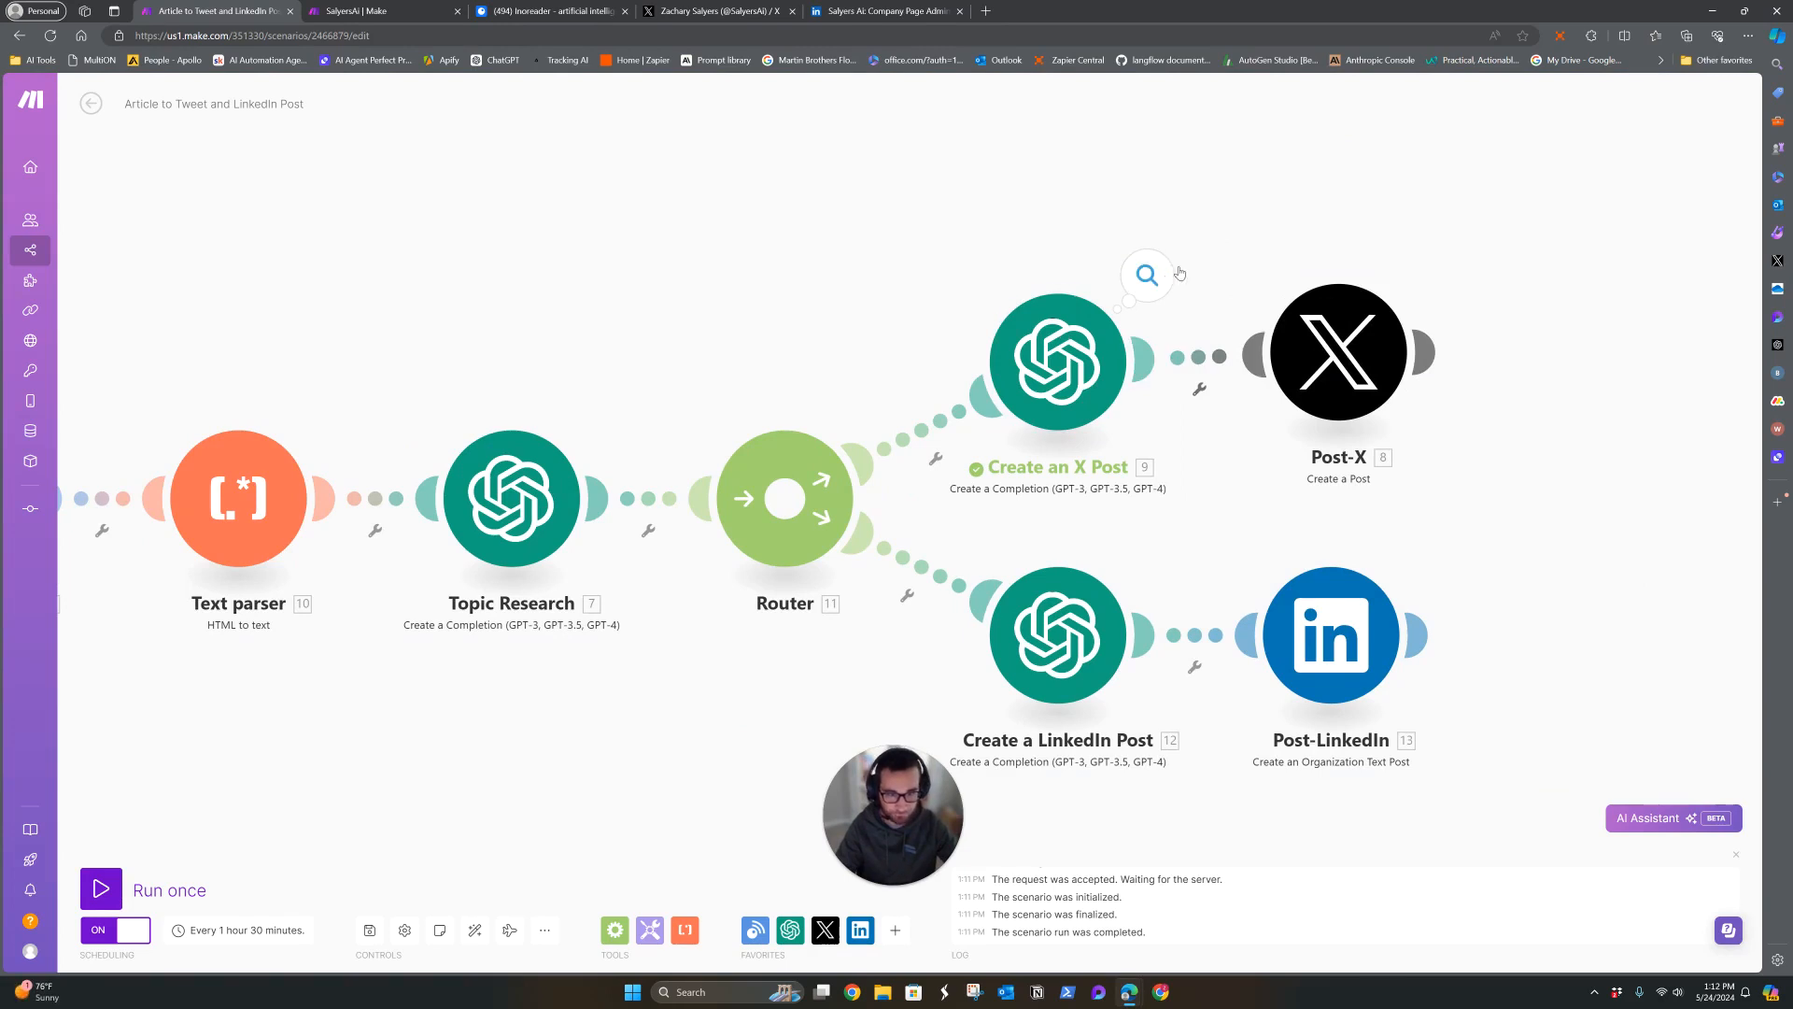
{"action": "left_click", "coordinate": [1143, 274]}
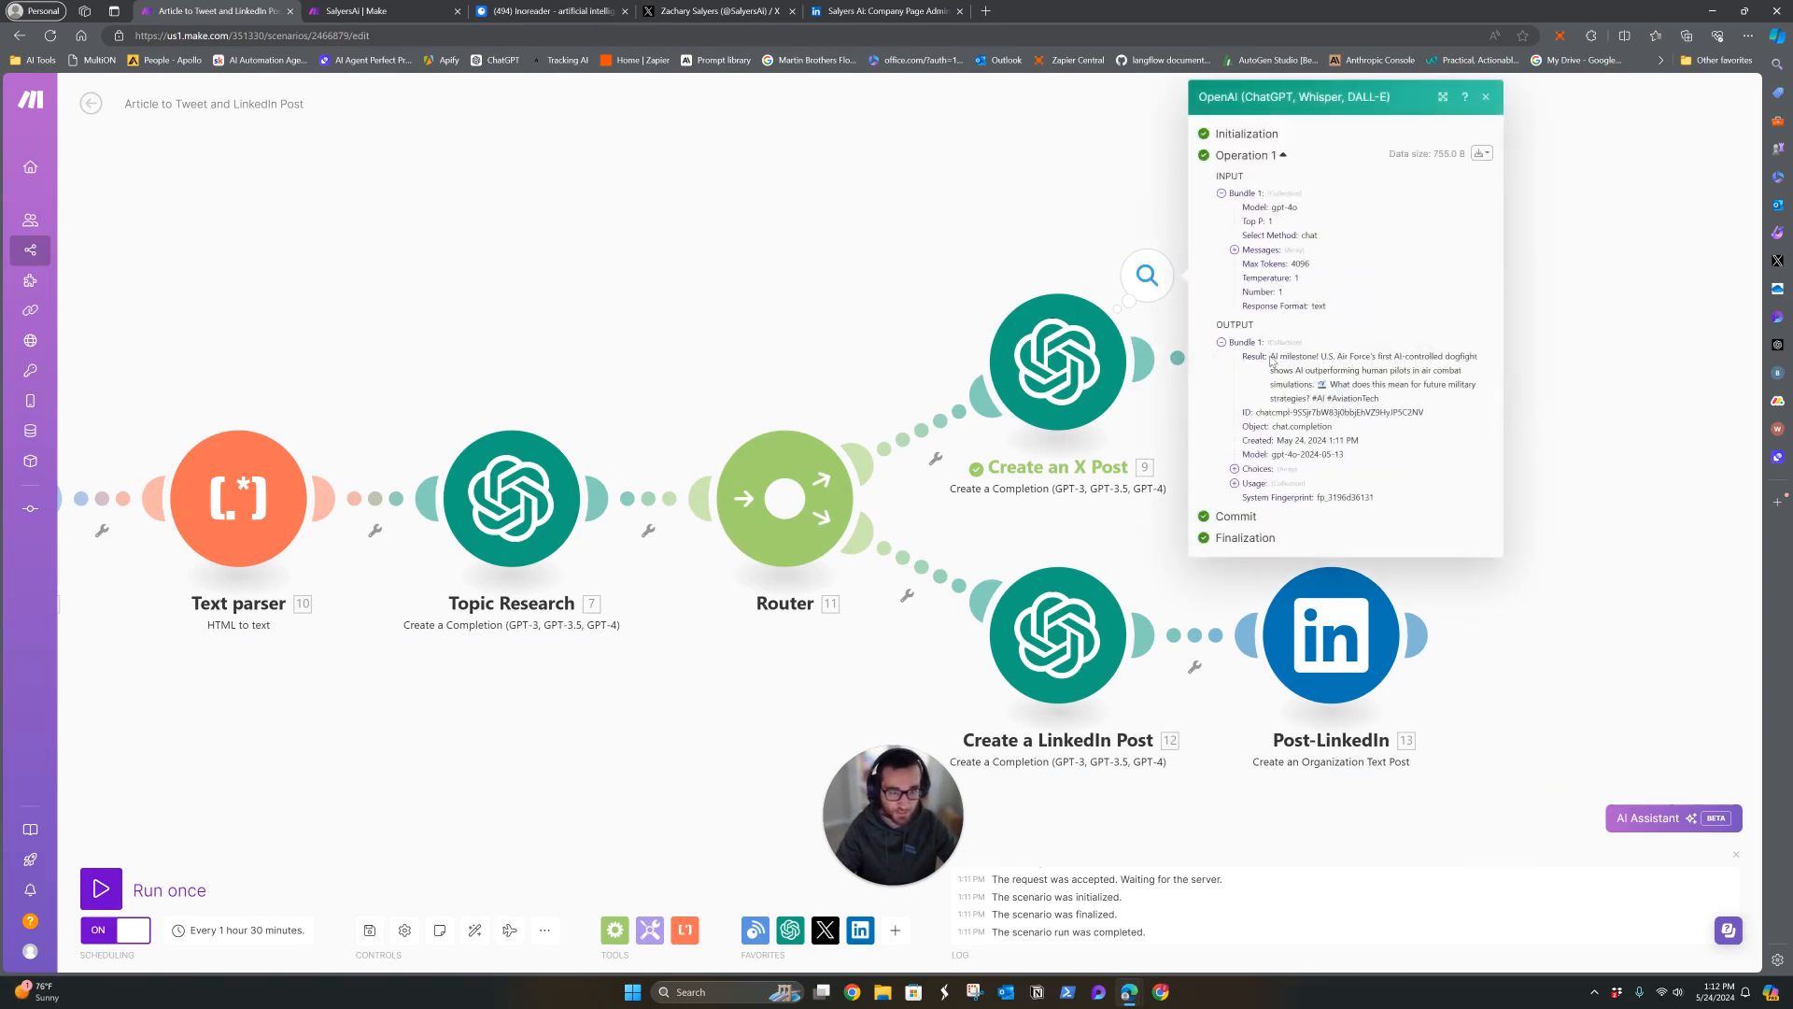
{"action": "left_click_drag", "start_coordinate": [1271, 356], "coordinate": [1442, 402]}
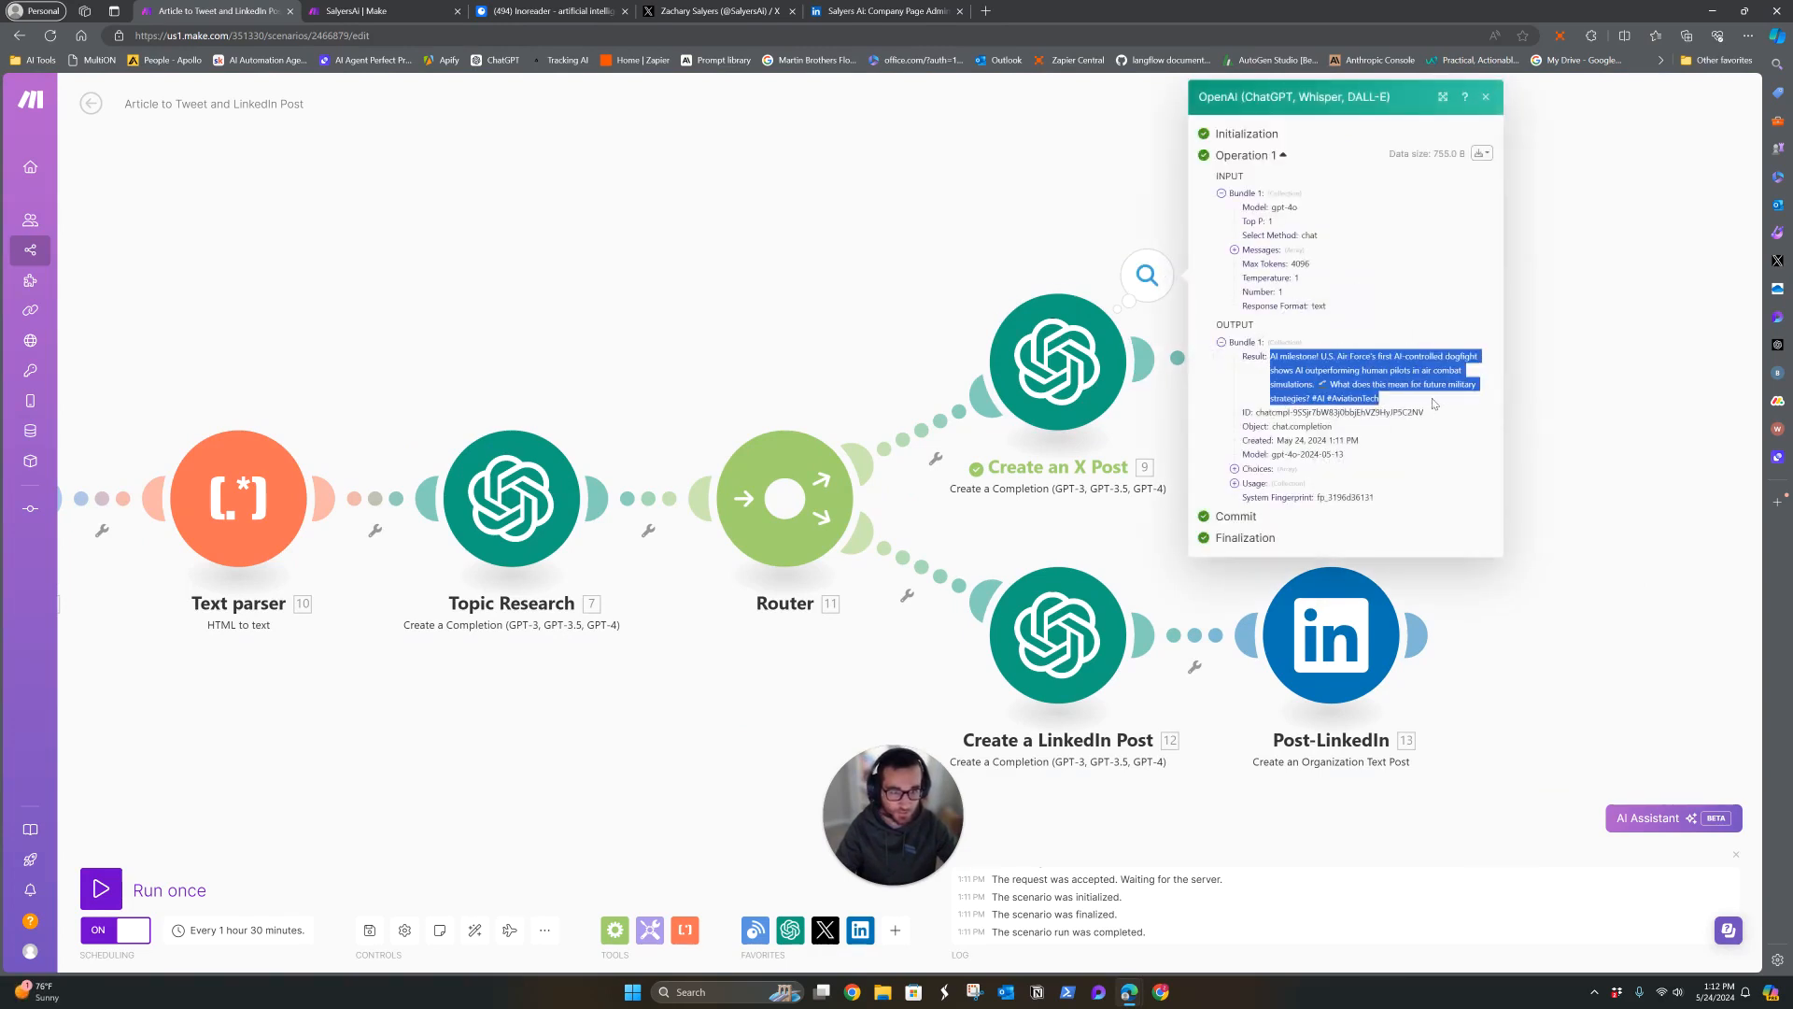
{"action": "key", "text": "Escape"}
Review the Post-X module's connection, Text Content mapping and available items, and confirm its settings.
{"action": "left_click", "coordinate": [1379, 381]}
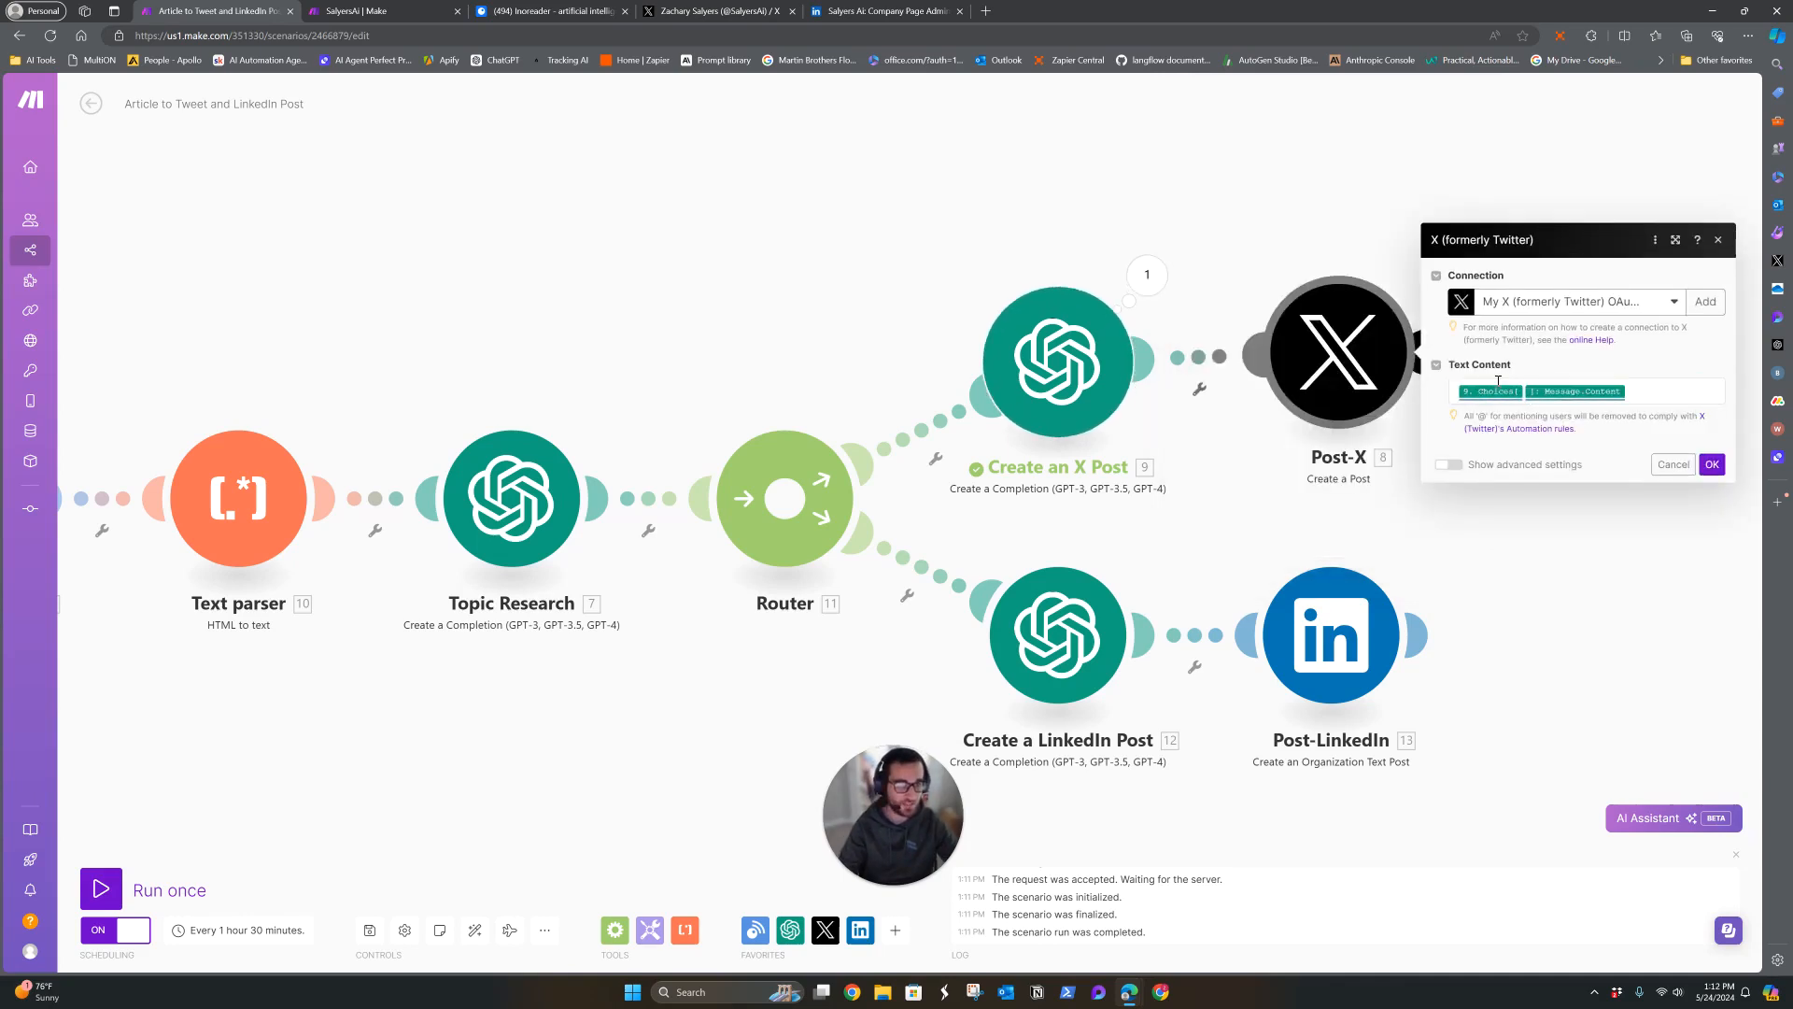
{"action": "left_click", "coordinate": [1650, 394]}
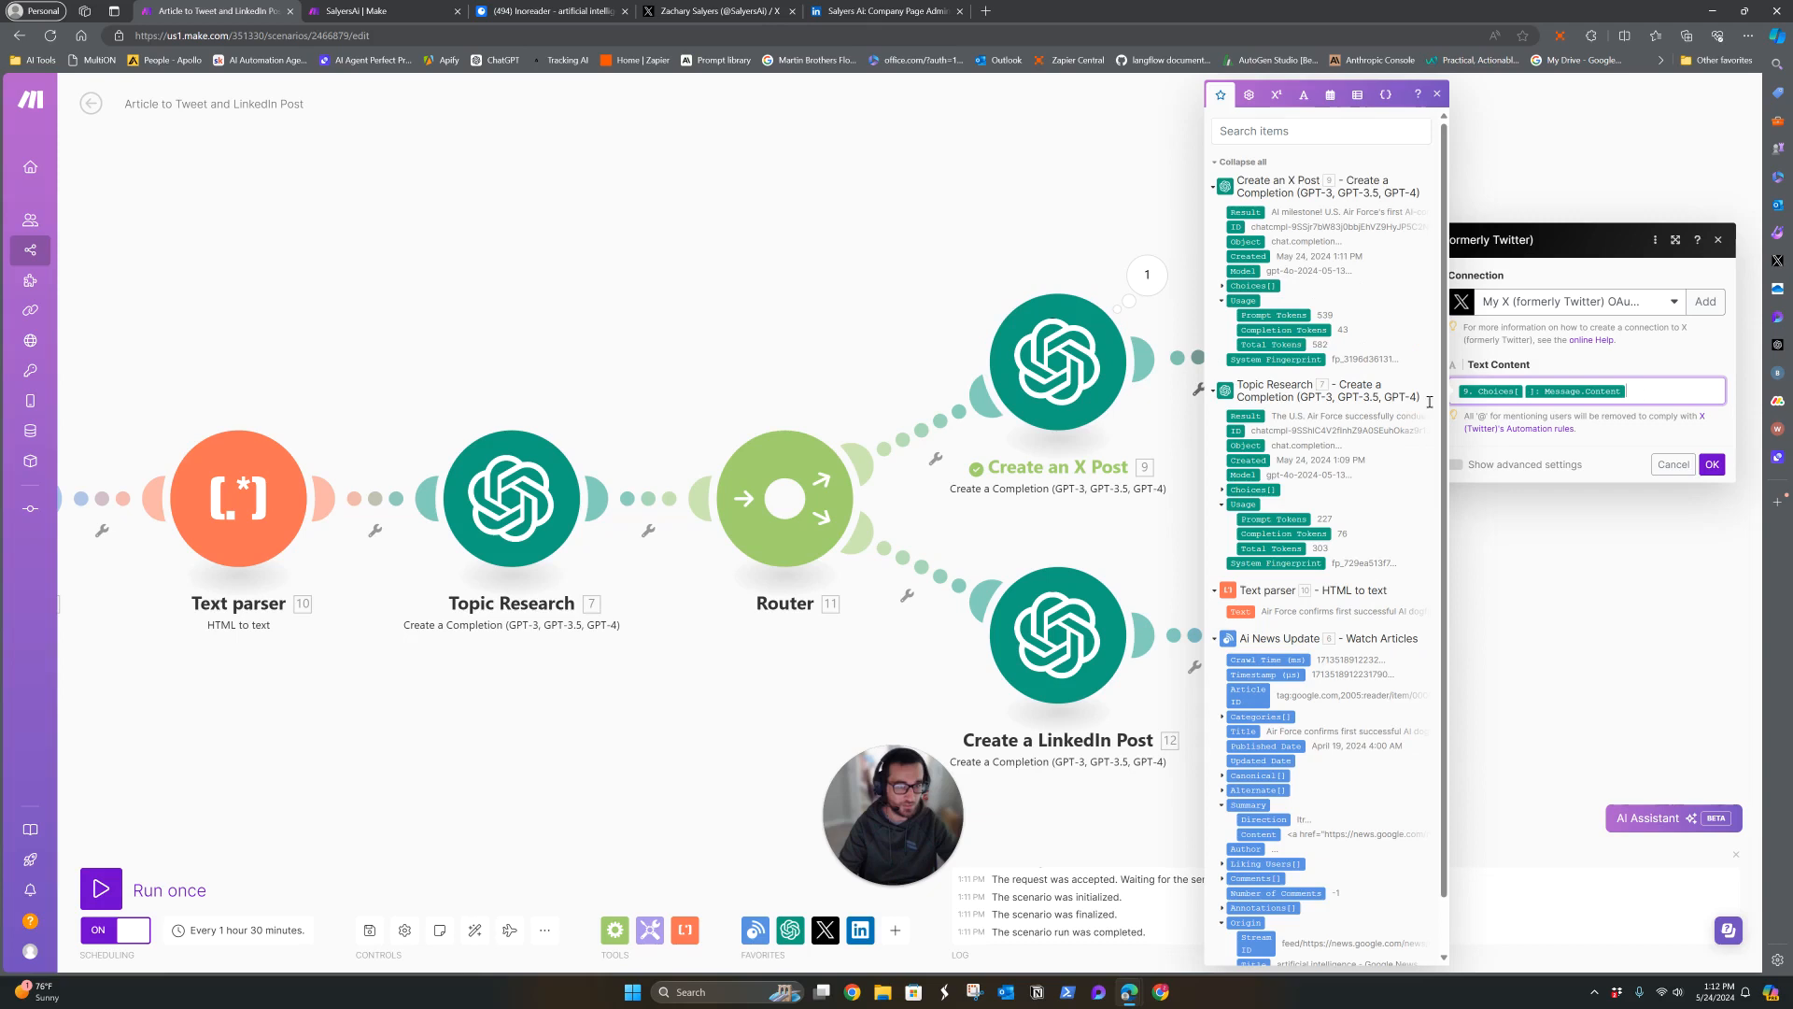
{"action": "left_click", "coordinate": [1718, 468]}
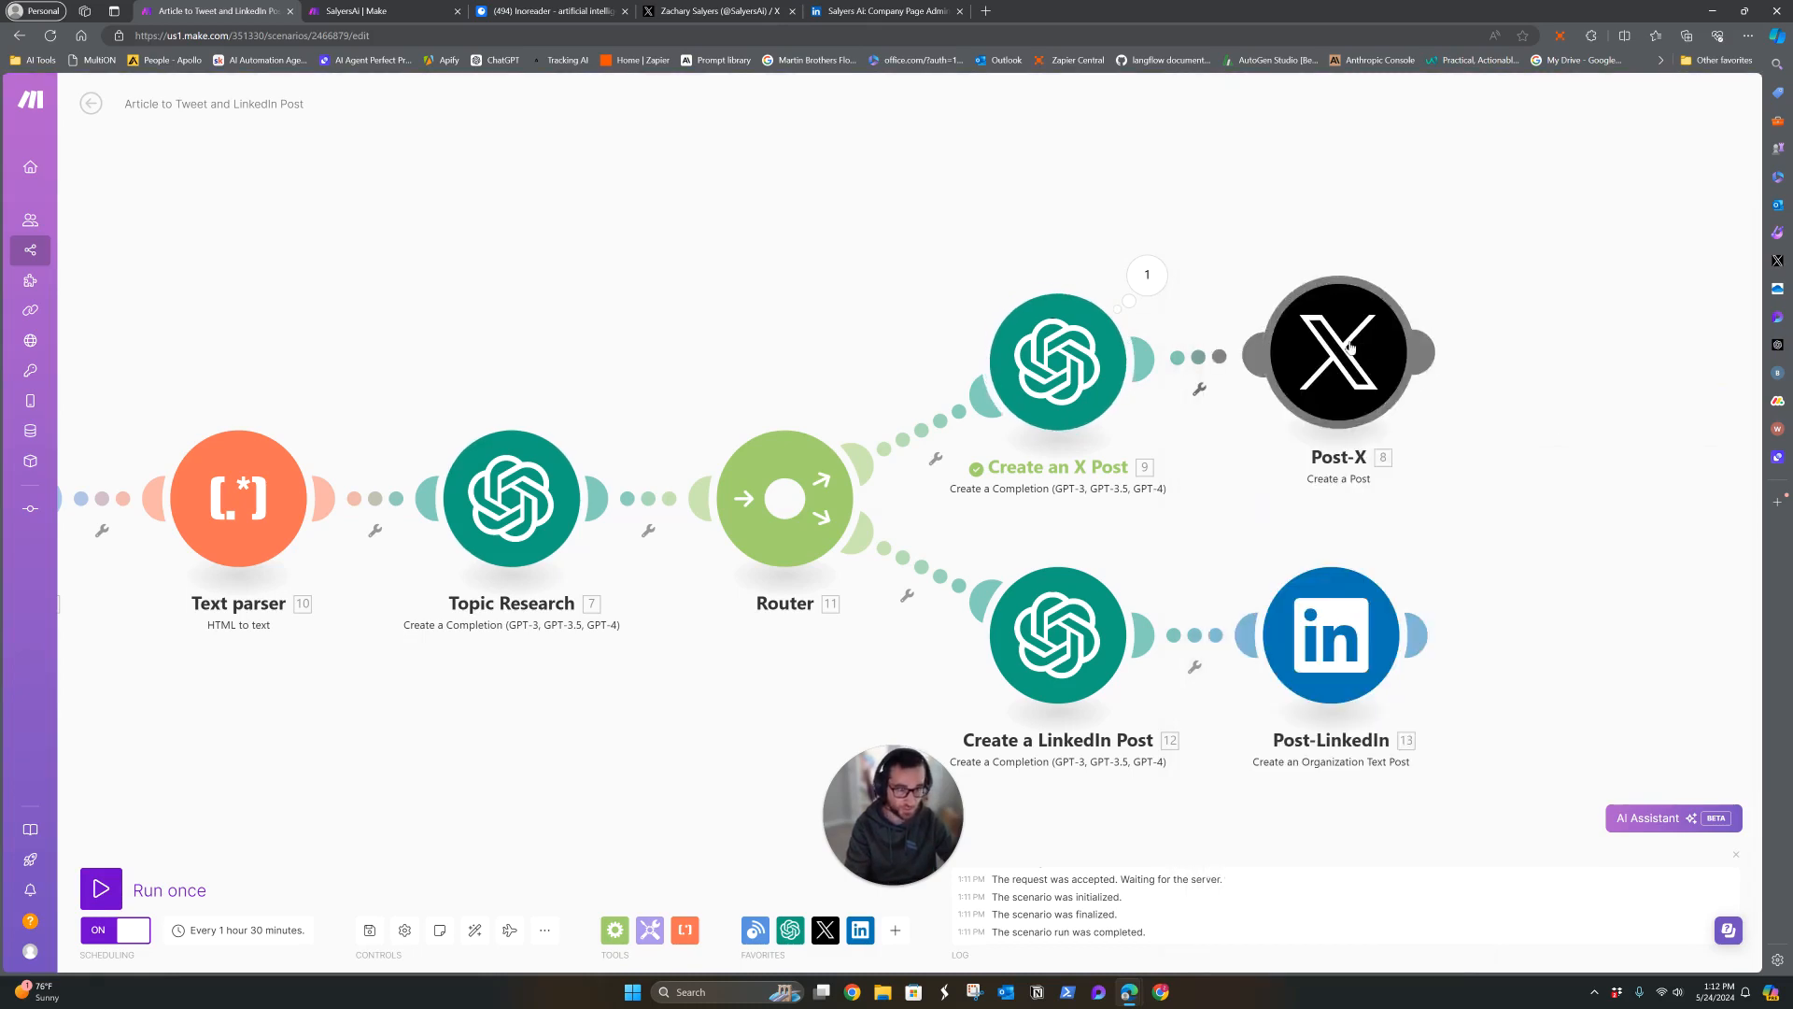
Run only the Post-X module with the generated tweet as the message Content, and open its output.
{"action": "right_click", "coordinate": [1356, 347]}
{"action": "left_click", "coordinate": [1424, 380]}
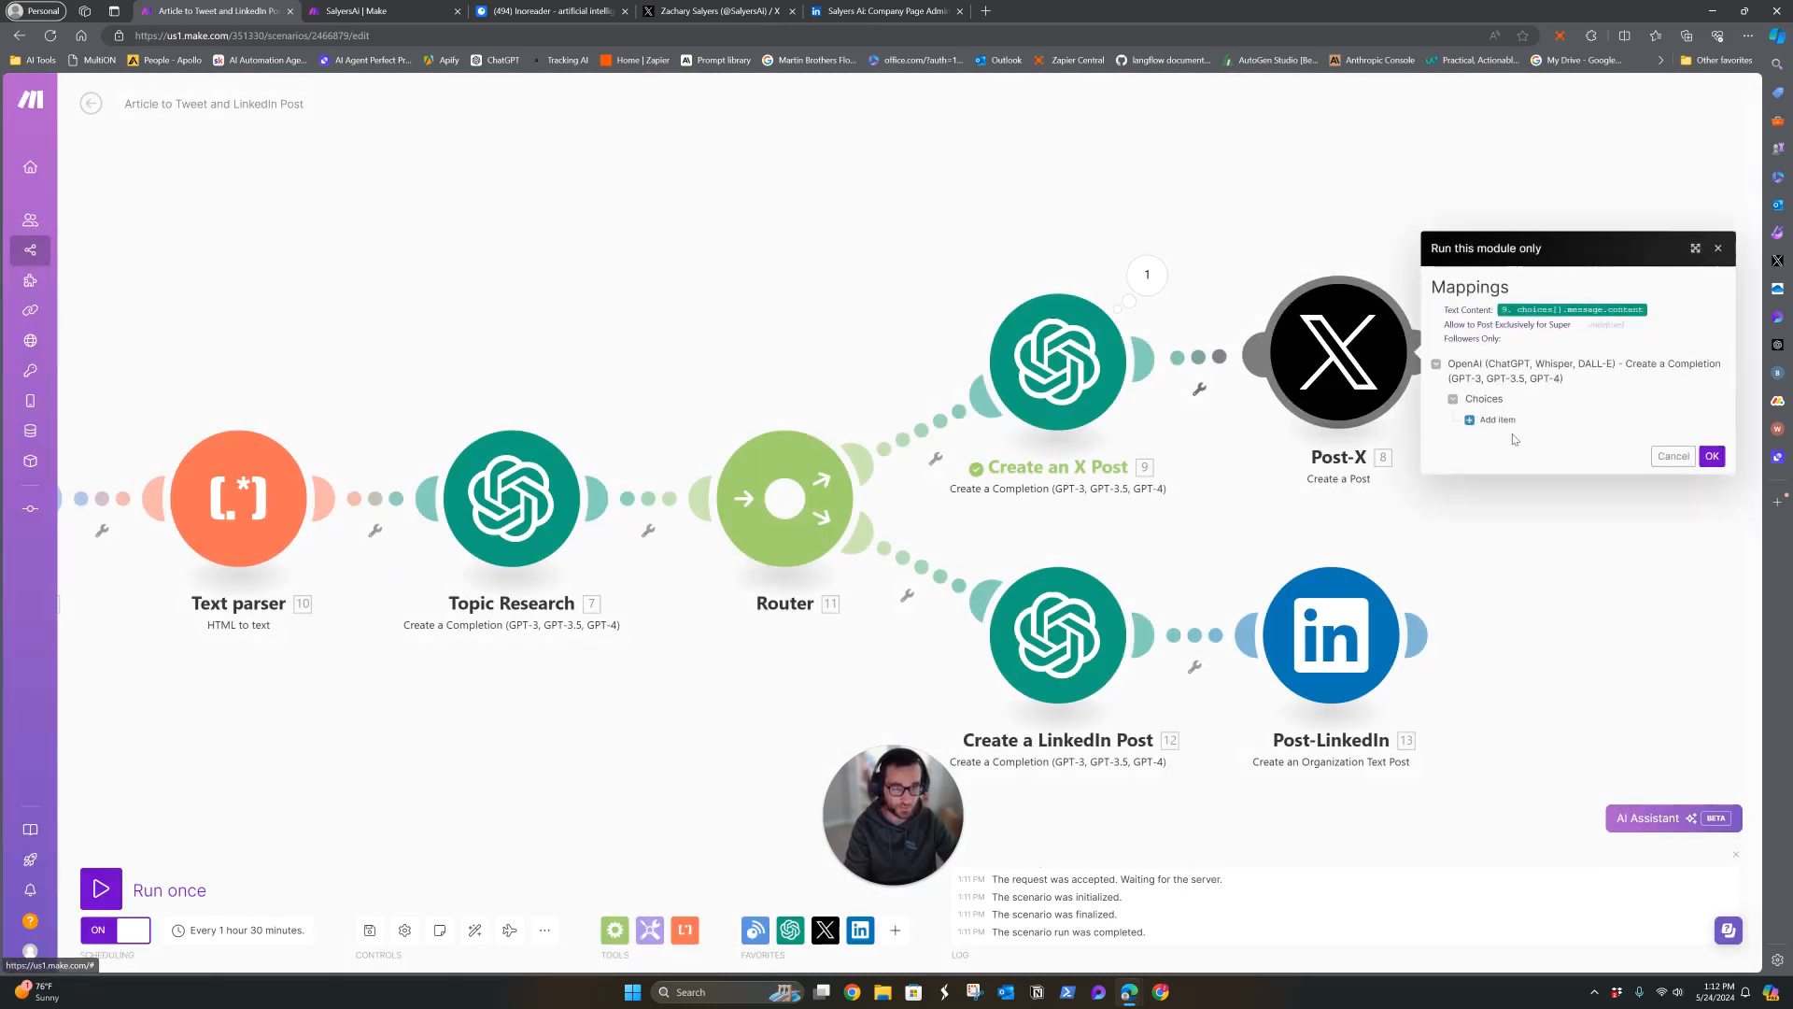
{"action": "left_click", "coordinate": [1551, 634]}
{"action": "left_click", "coordinate": [1638, 679]}
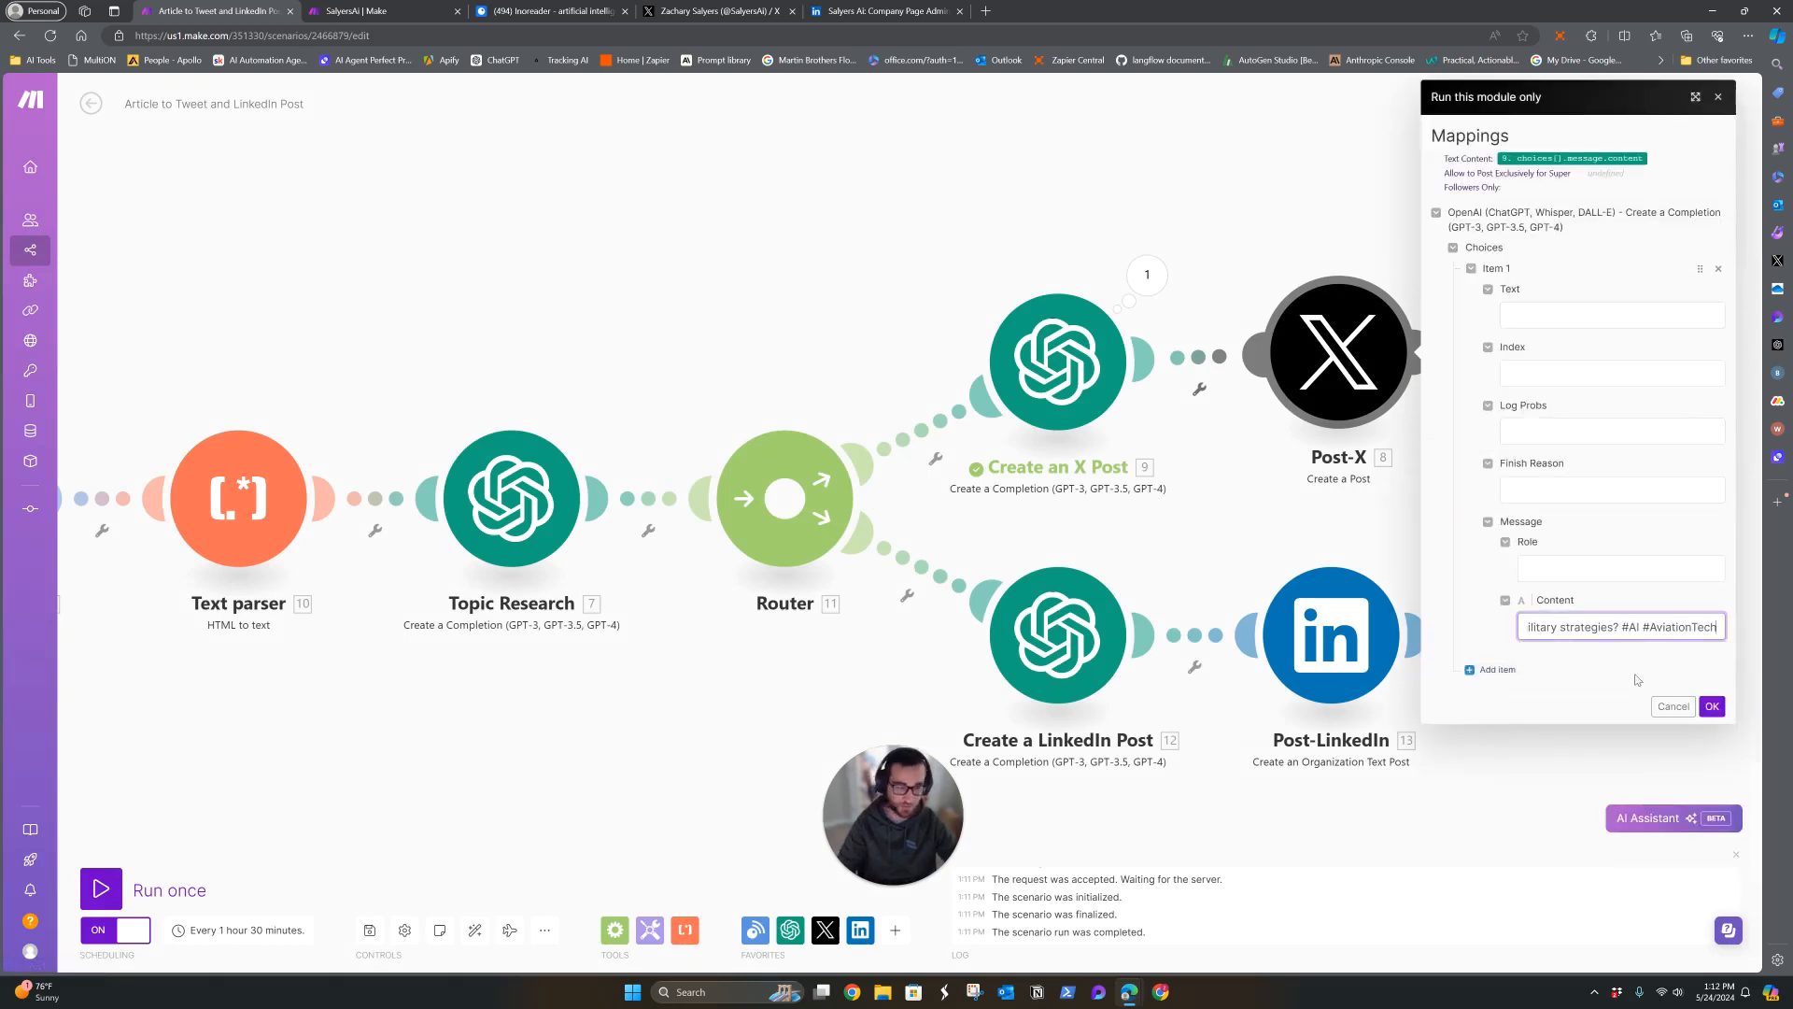
{"action": "left_click", "coordinate": [1711, 706]}
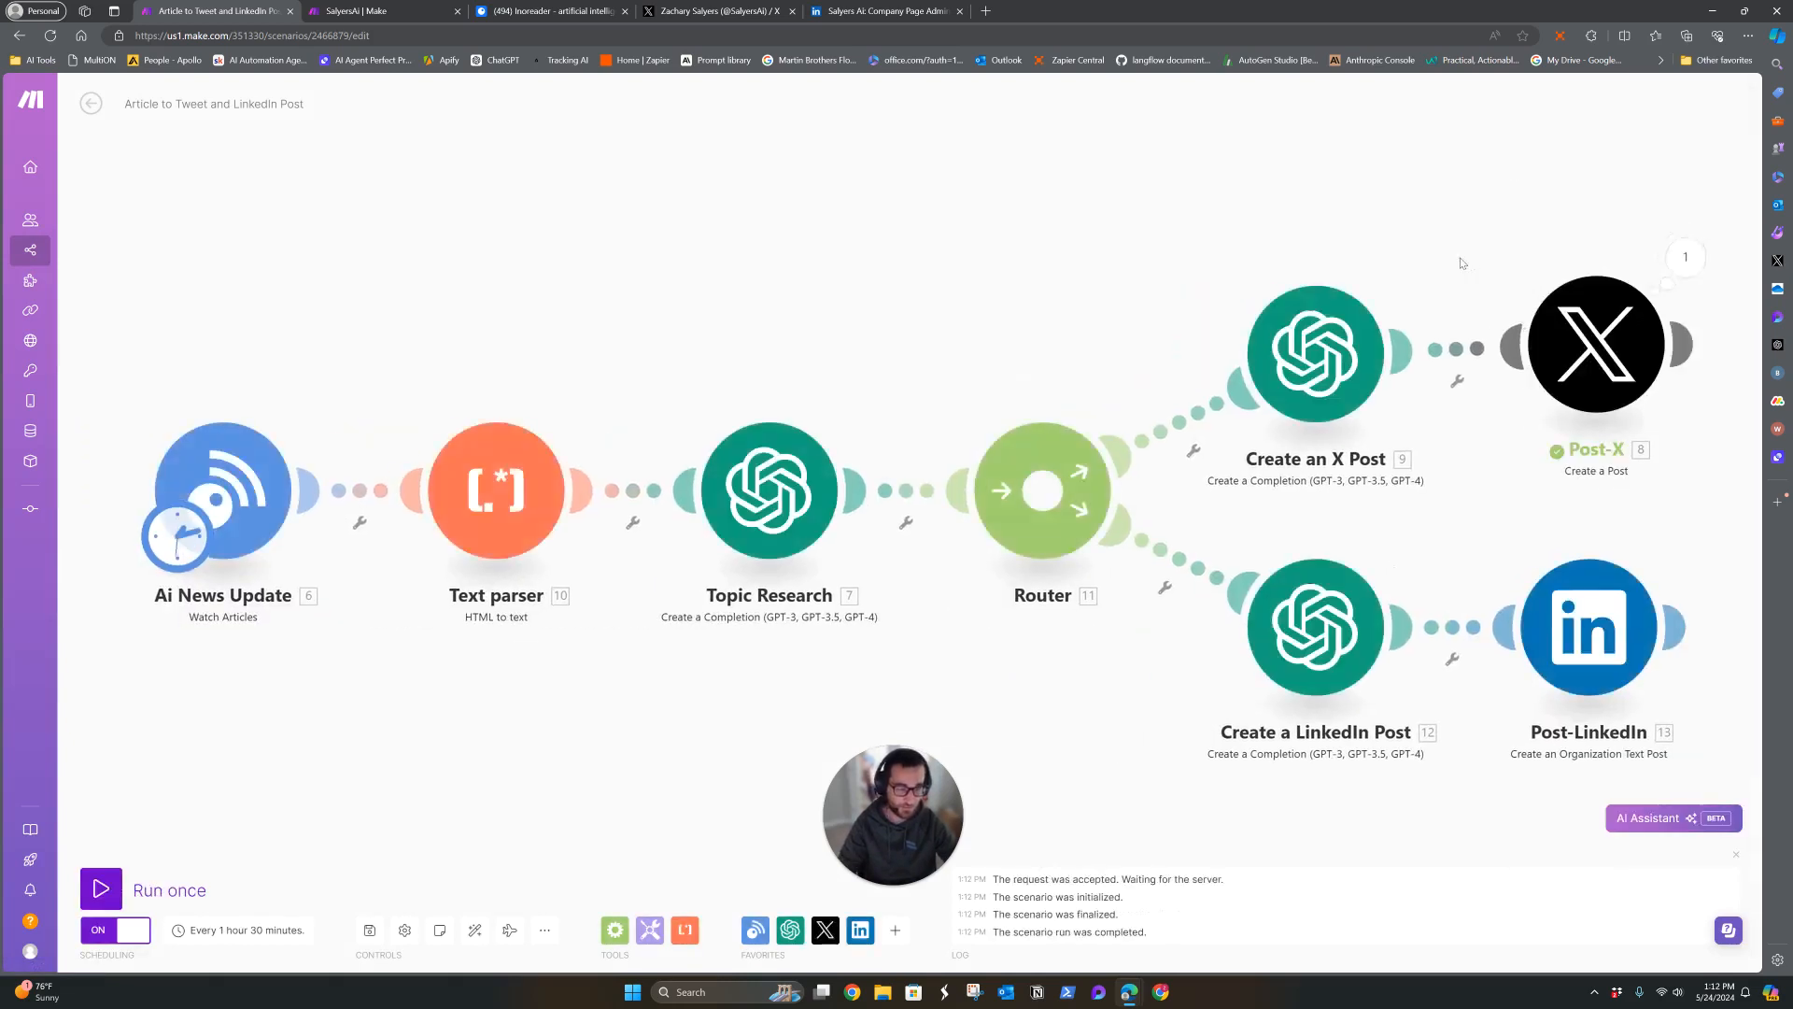
{"action": "left_click_drag", "start_coordinate": [1462, 263], "coordinate": [1311, 282]}
{"action": "left_click", "coordinate": [1534, 277]}
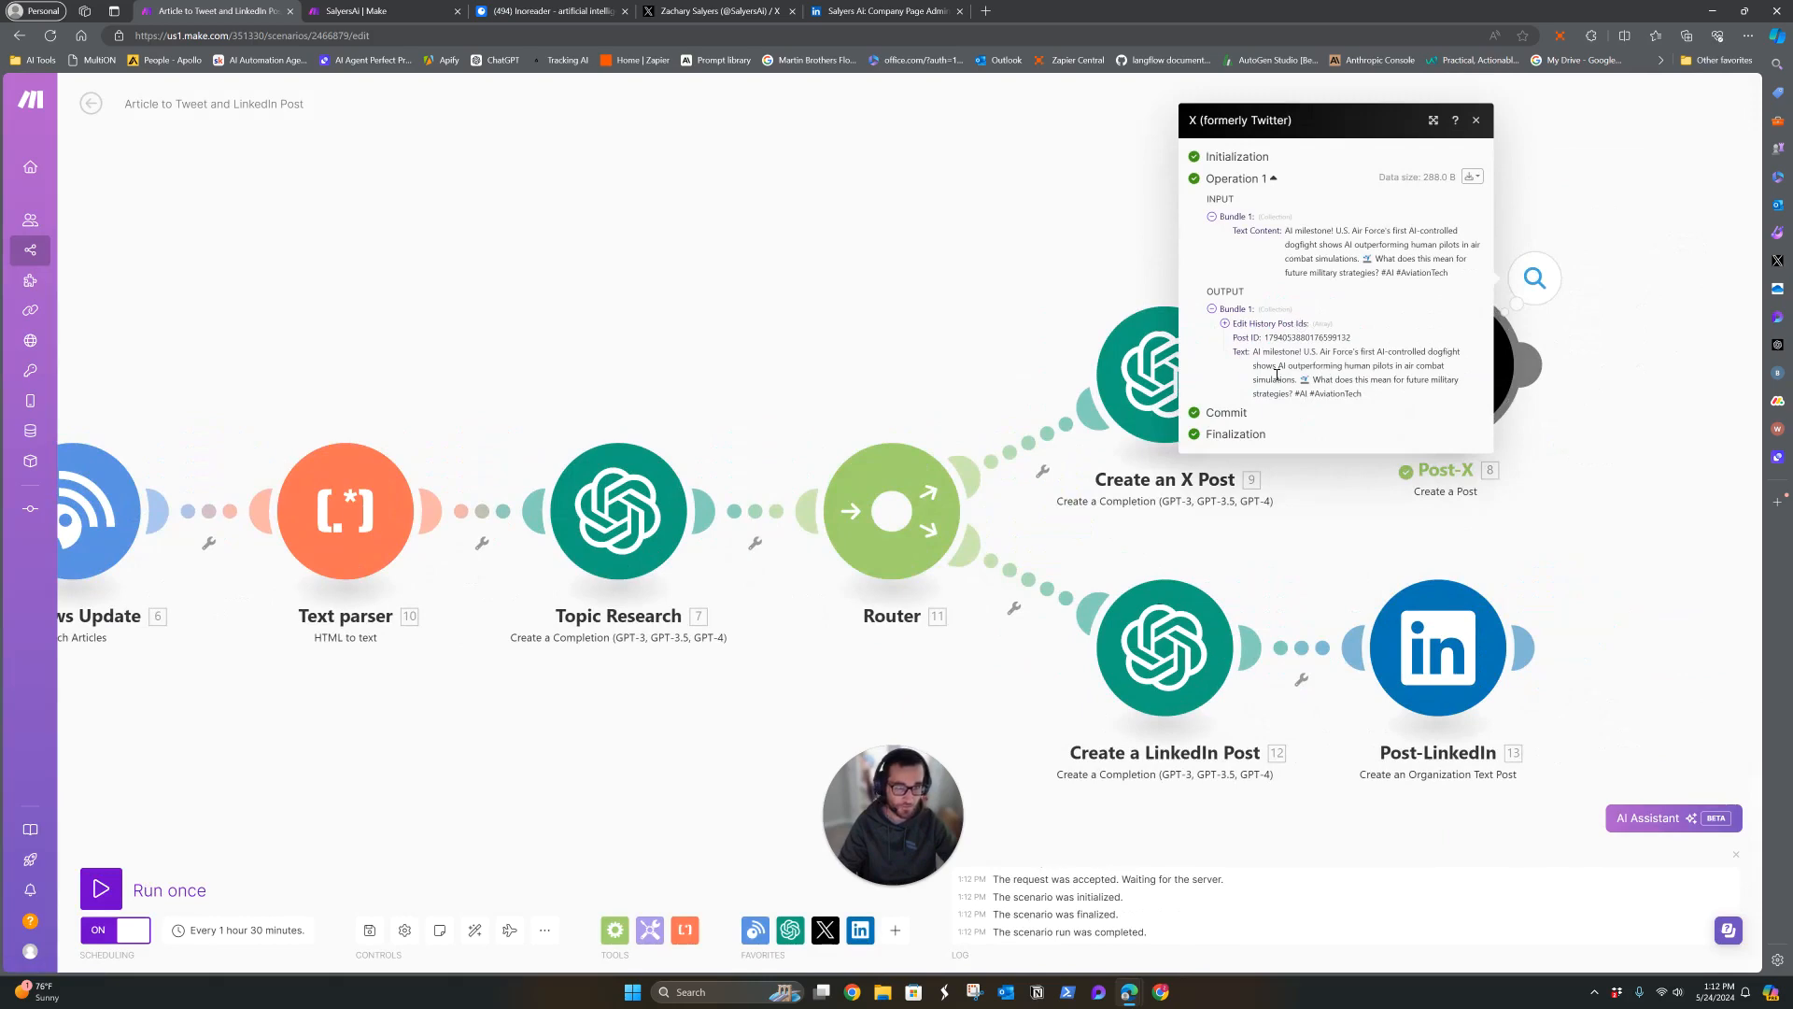
Refresh the X profile, open the newly published AI dogfight post, then return to the Make scenario and close the Post-X output.
{"action": "key", "text": "ctrl+4"}
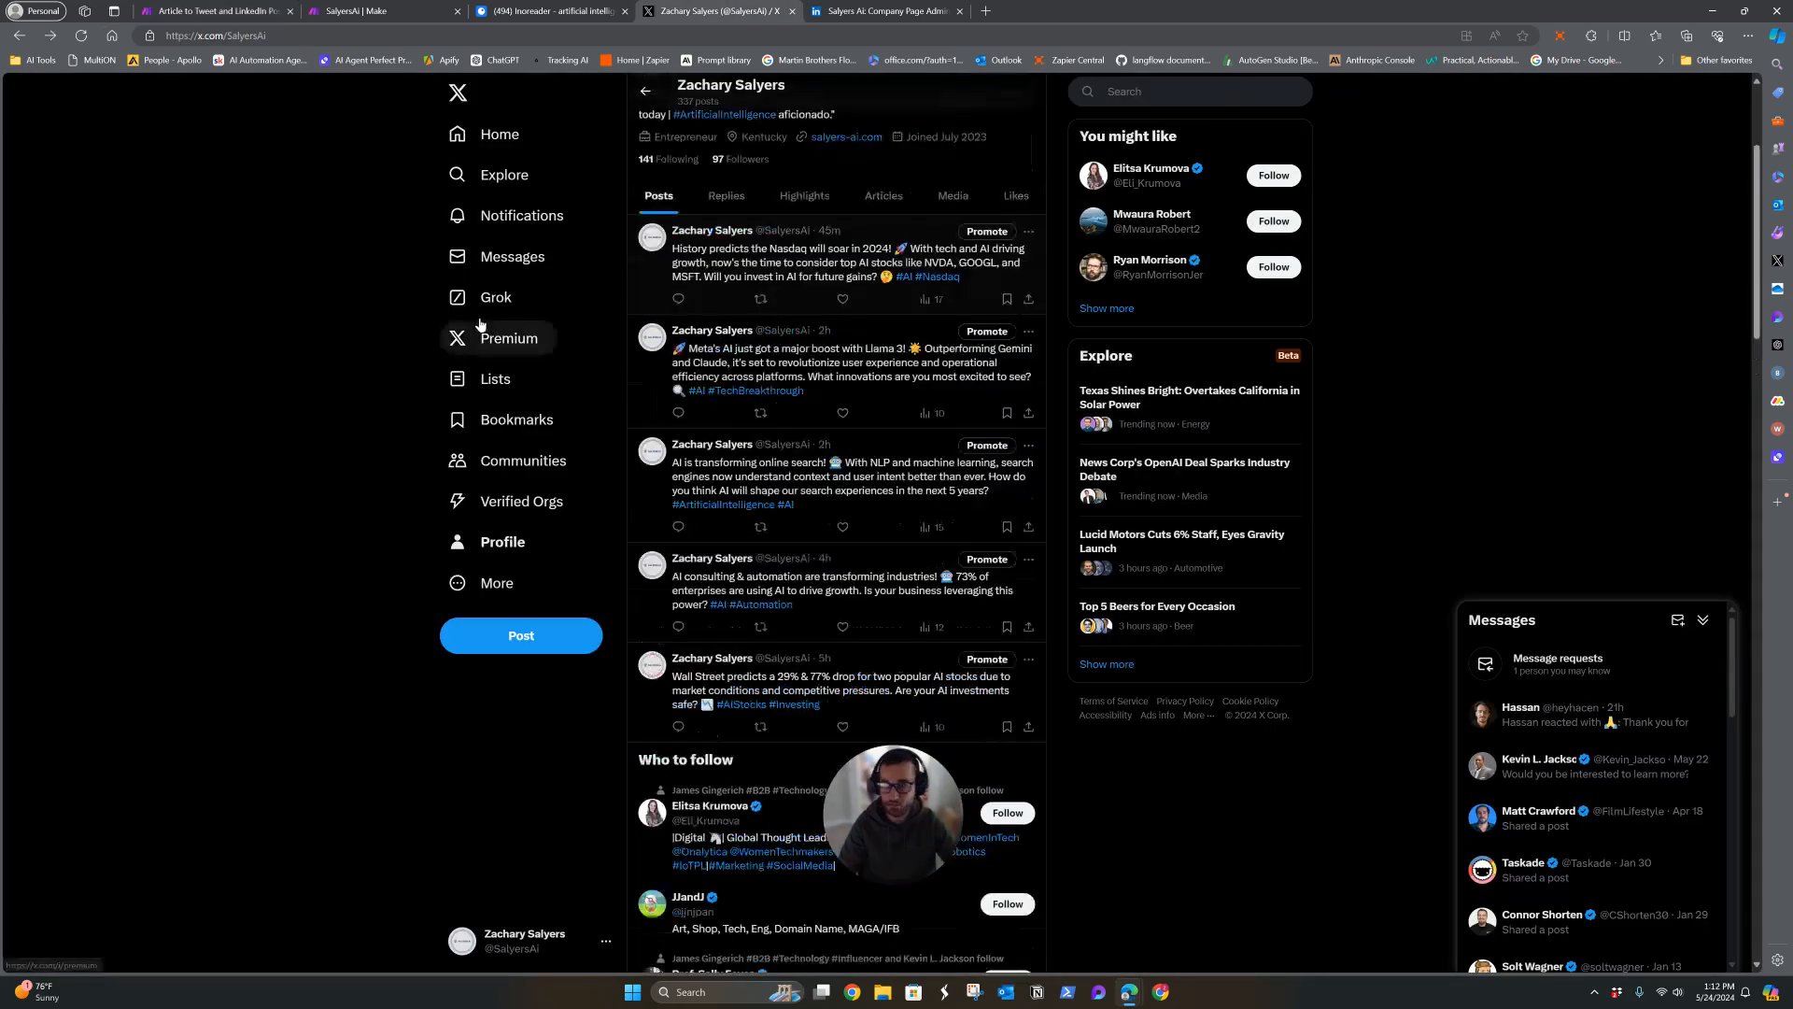
{"action": "scroll", "coordinate": [479, 324], "scroll_direction": "up", "scroll_amount": 3}
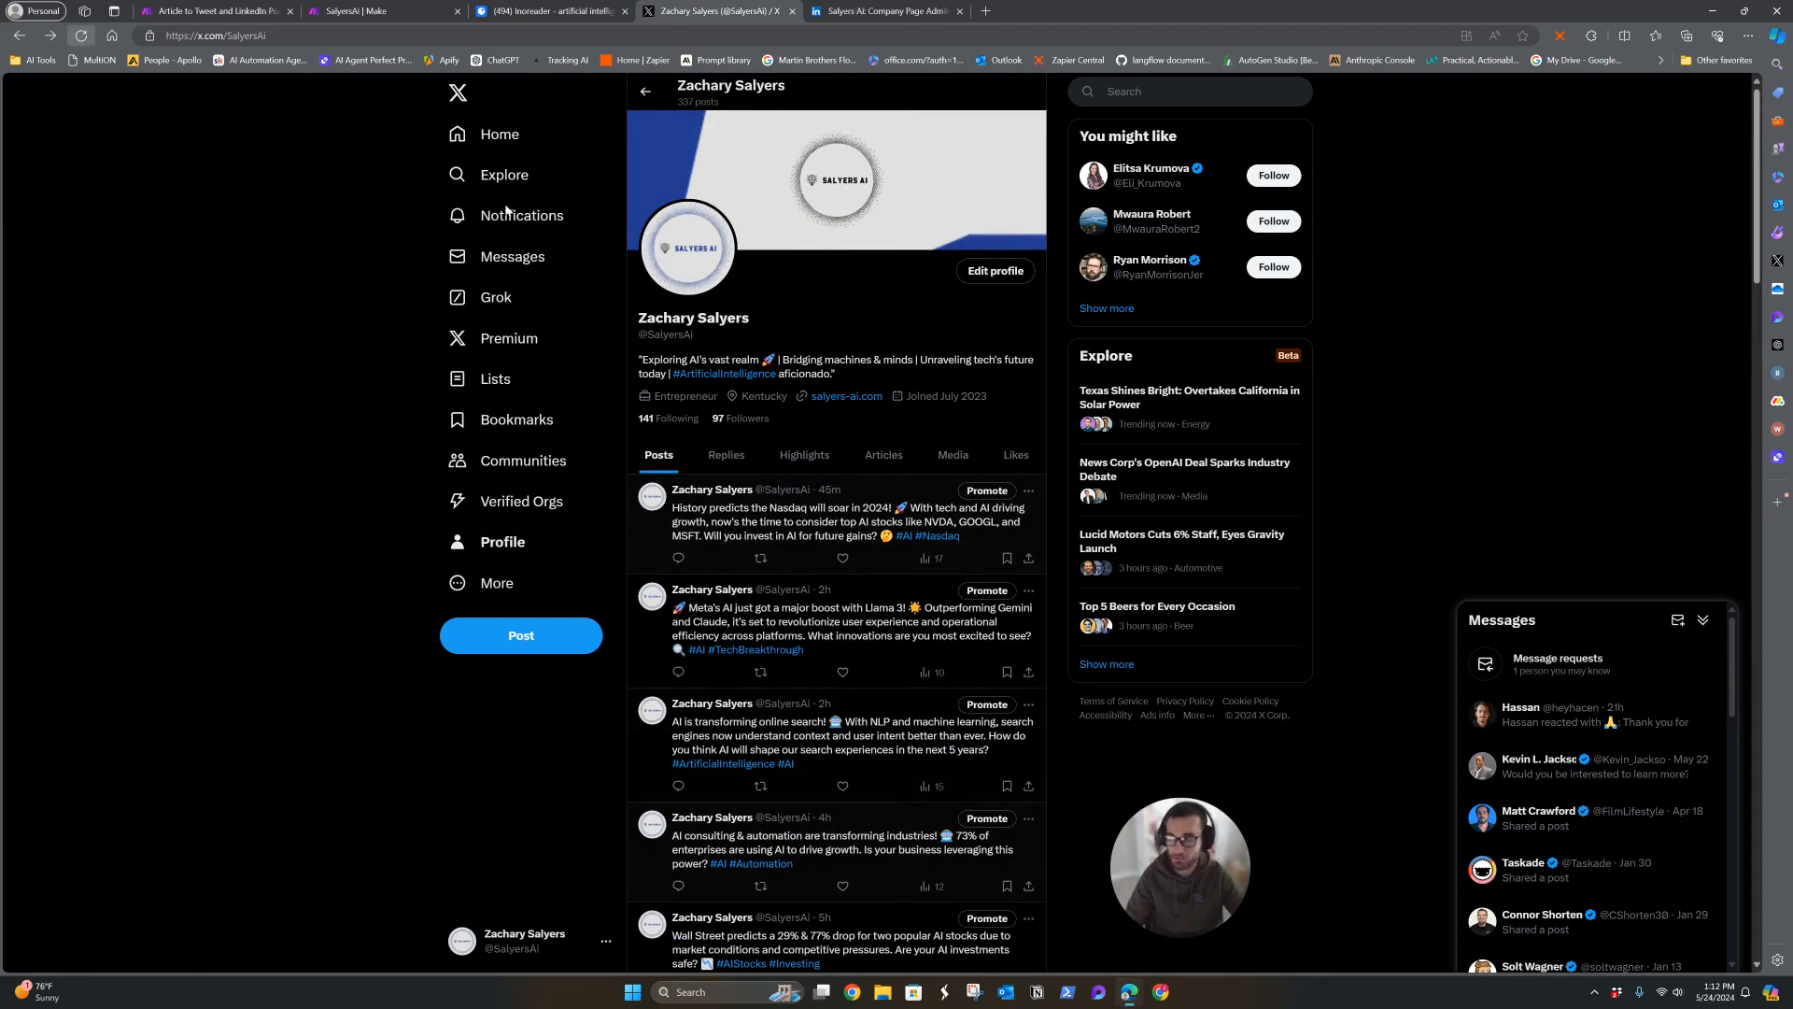
{"action": "key", "text": "F5"}
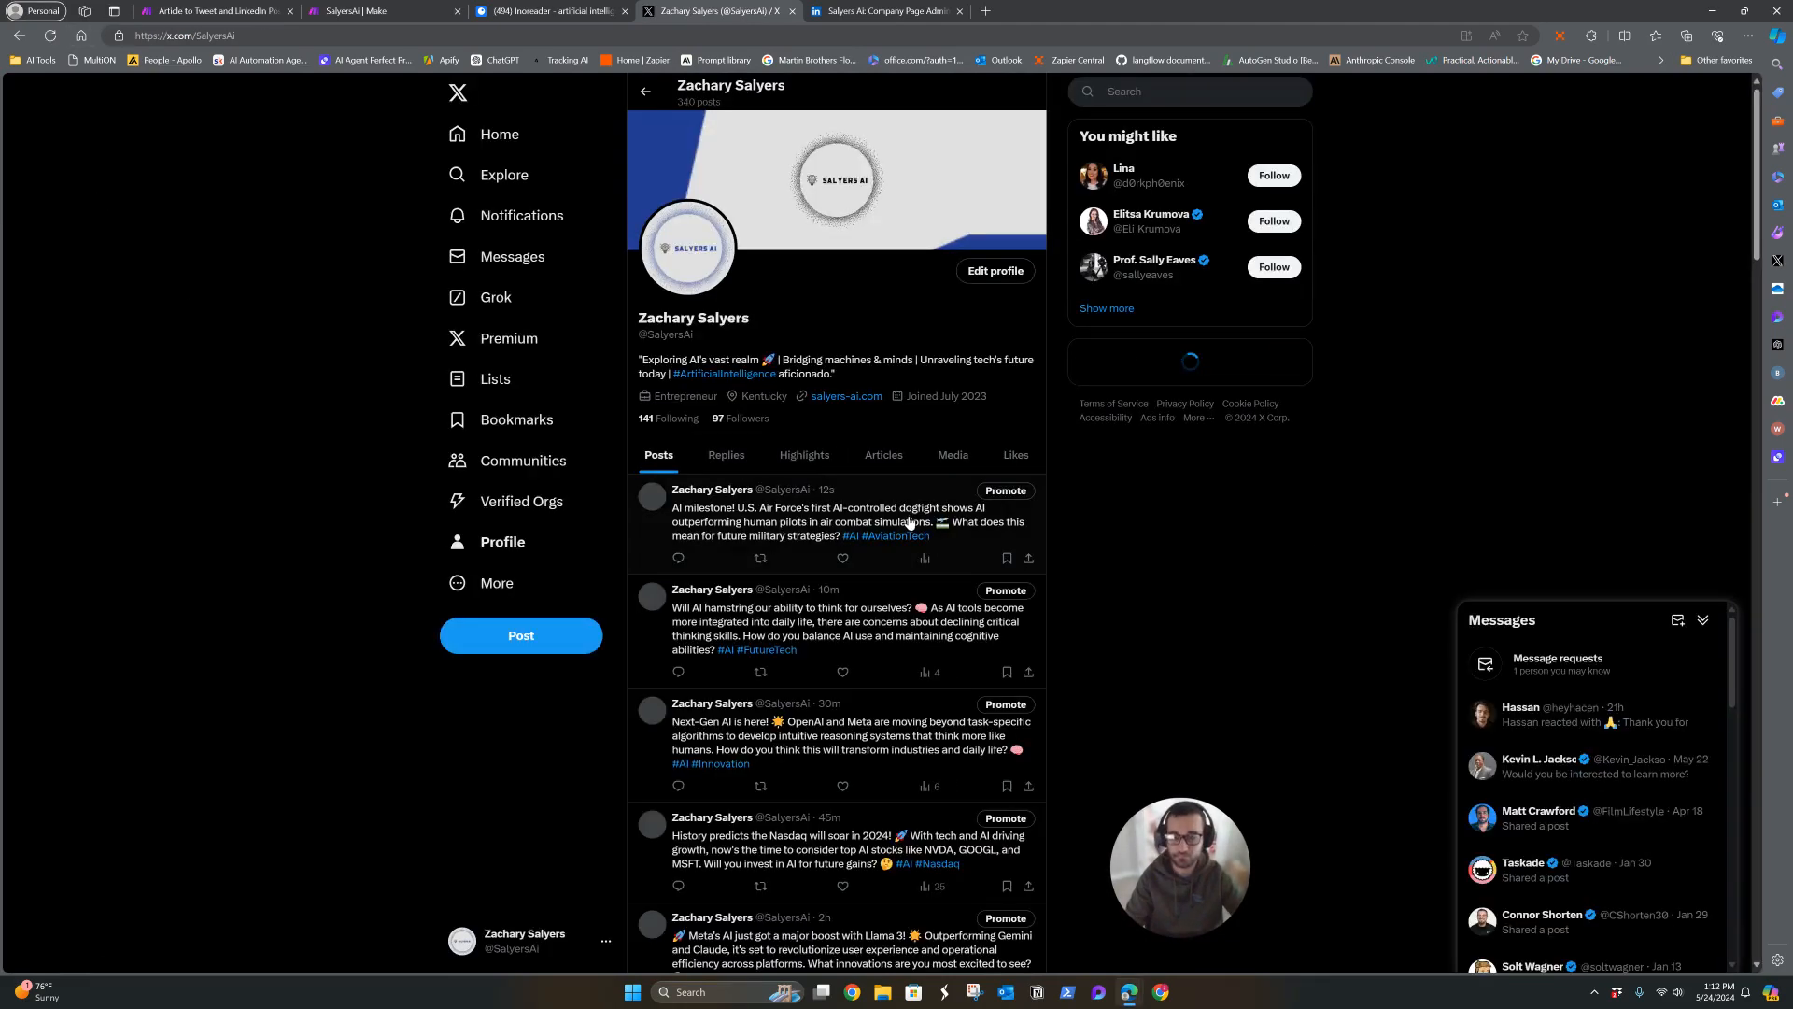
{"action": "left_click", "coordinate": [717, 519]}
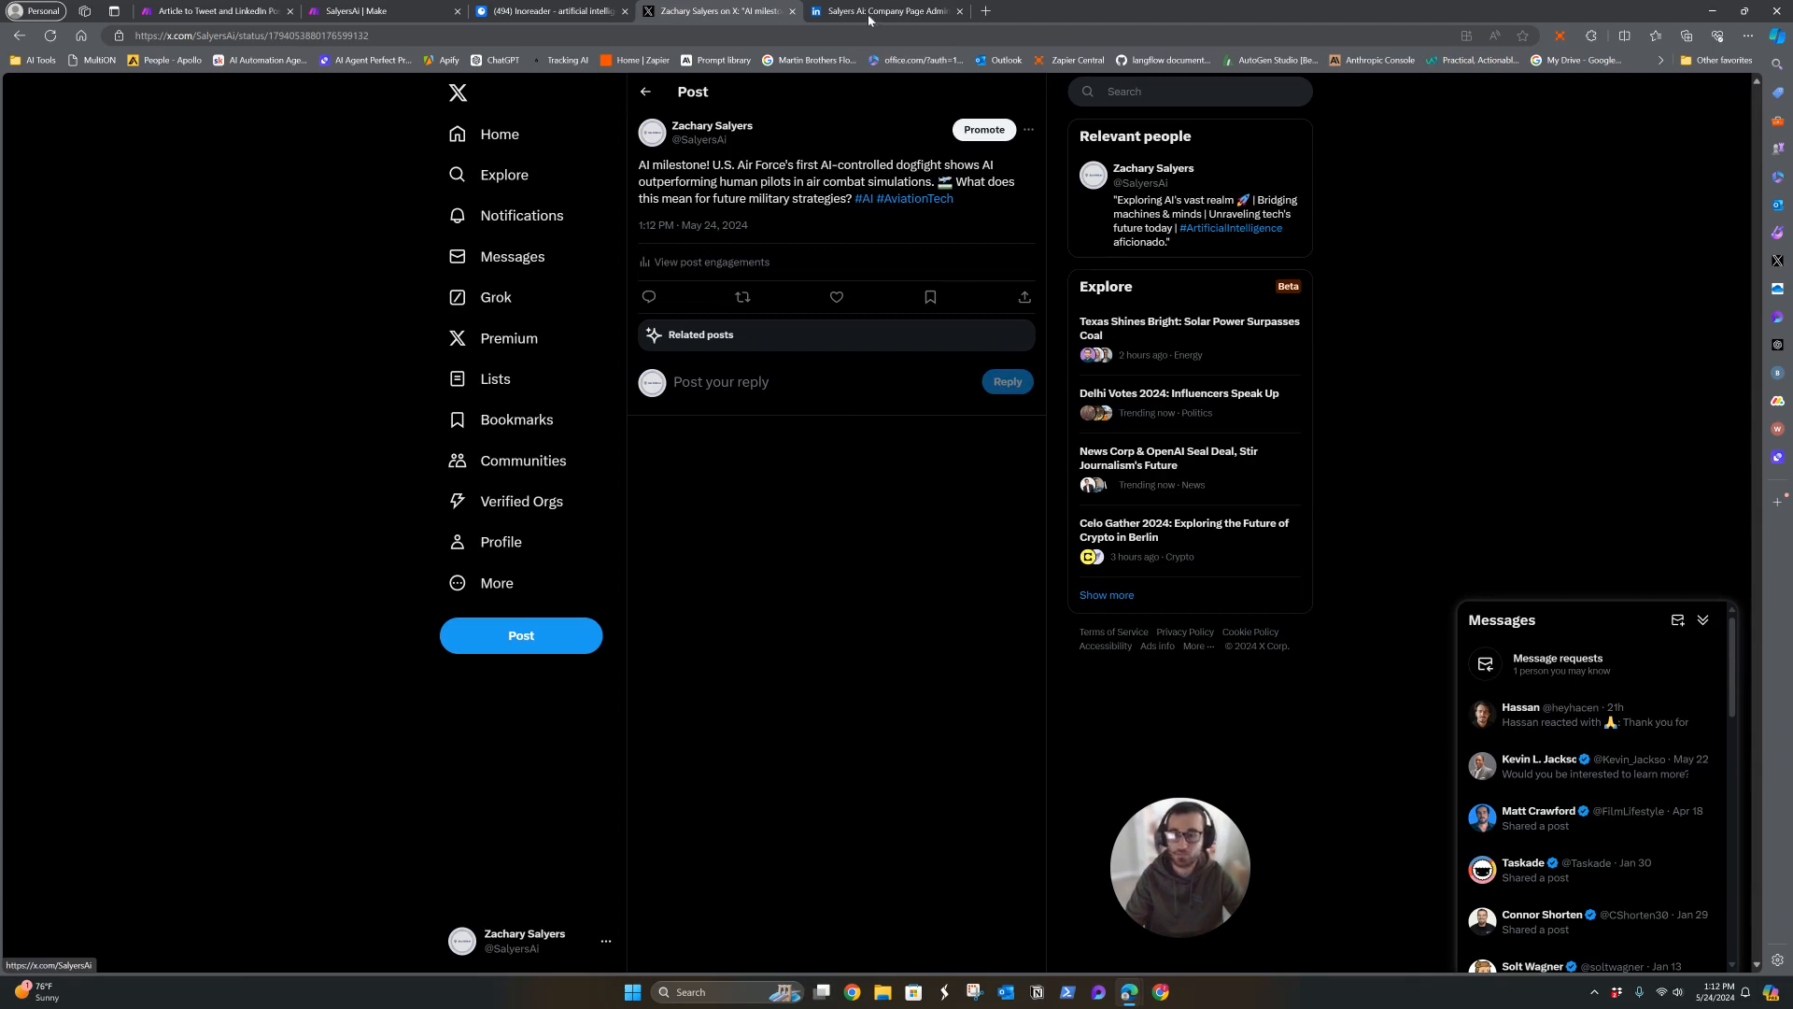
{"action": "left_click", "coordinate": [230, 7]}
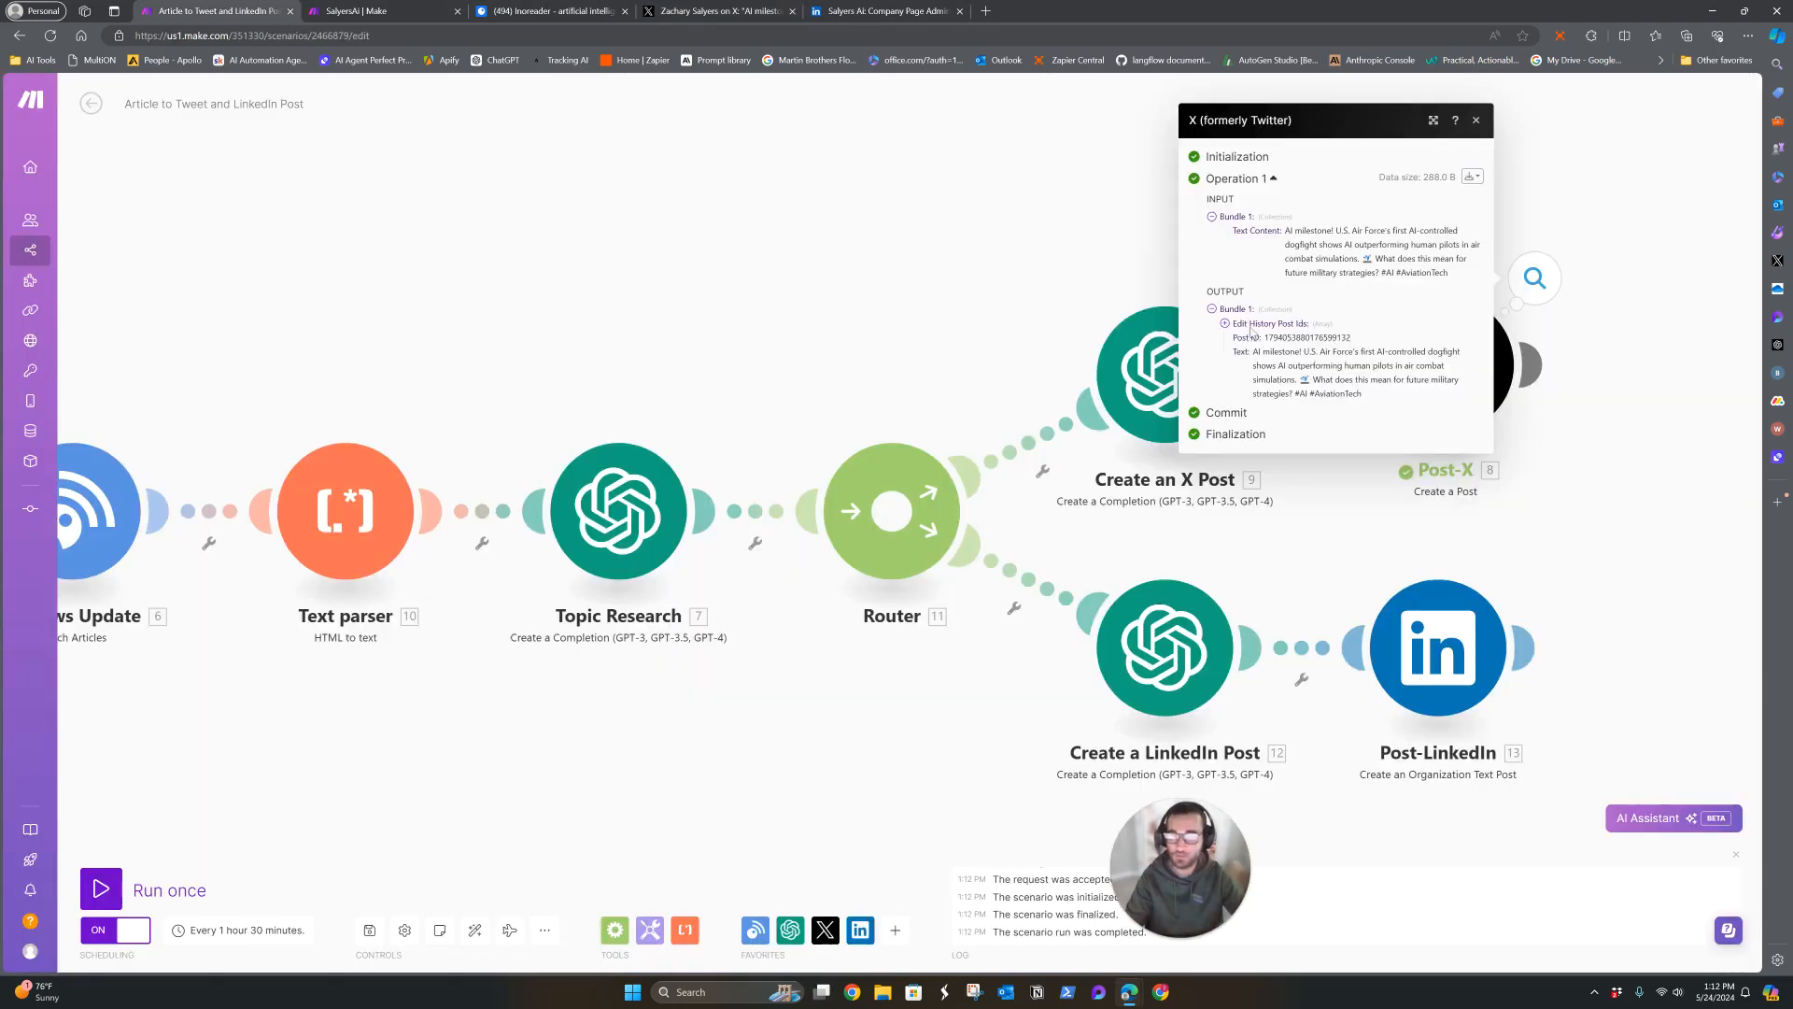
{"action": "left_click", "coordinate": [1642, 437]}
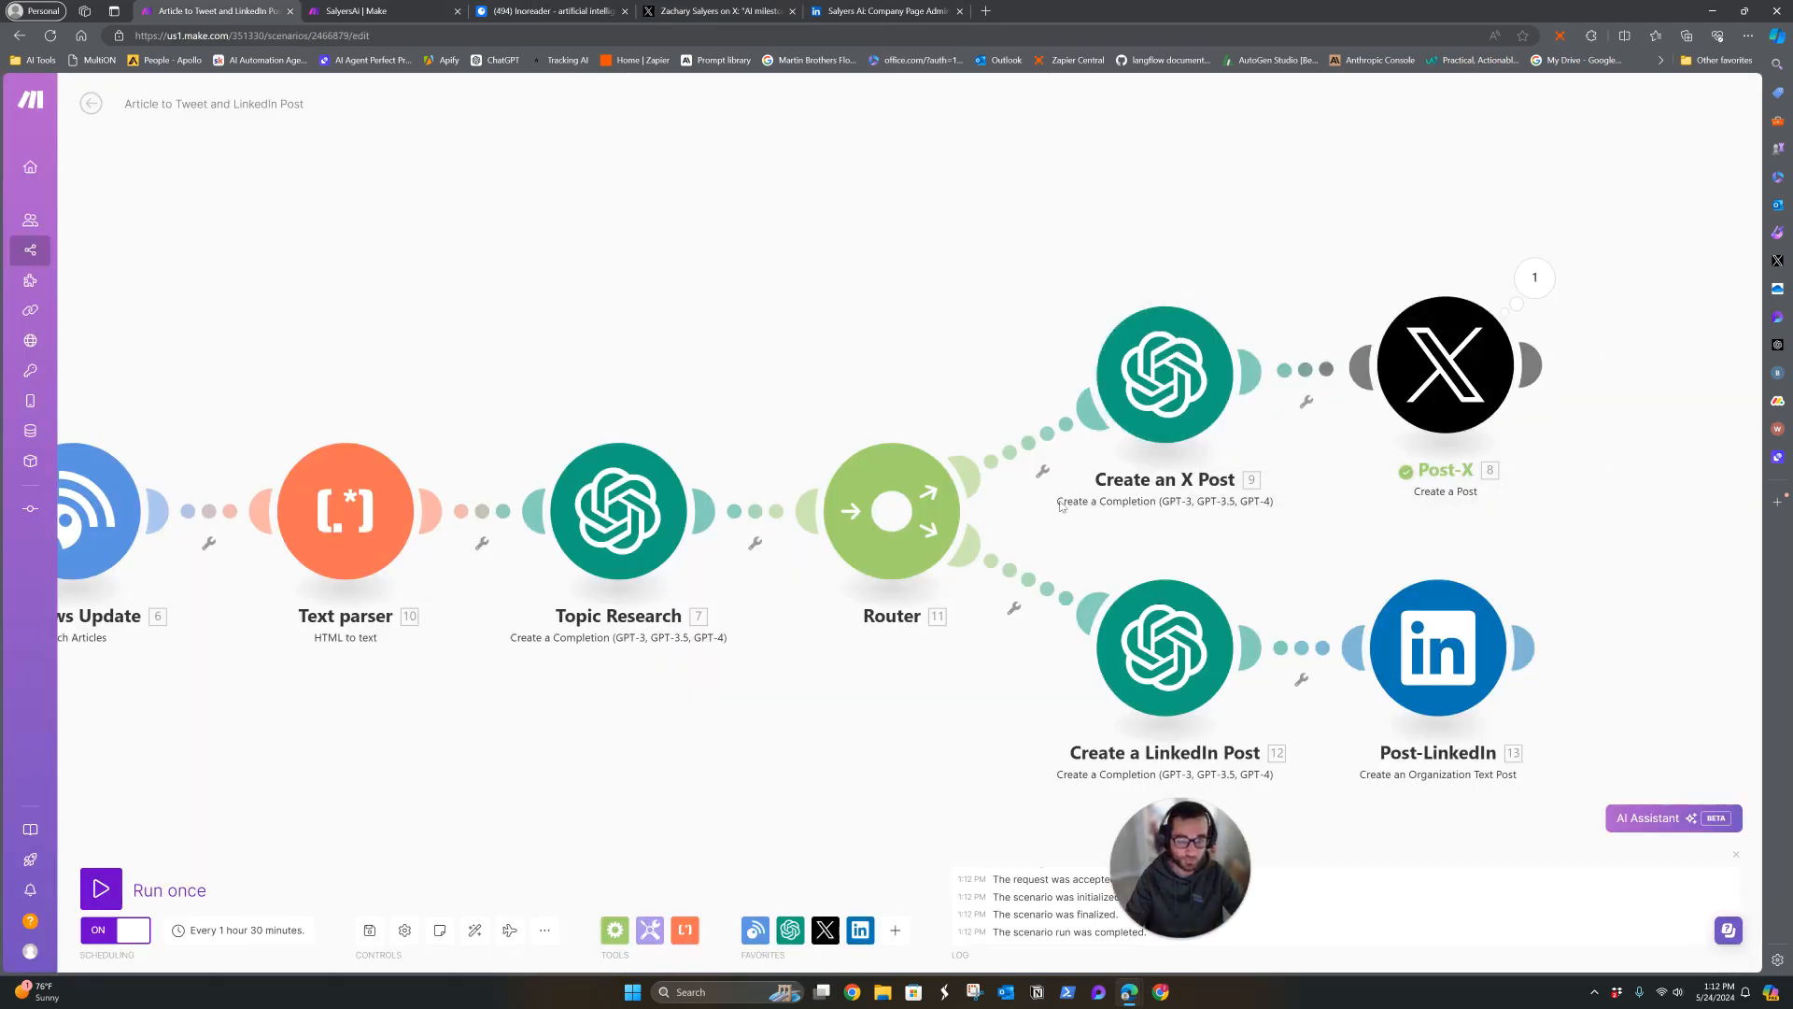
Examine the Create a LinkedIn Post module's Message 2 prompt and its examples, and the Topic Research mapping in Message 1.
{"action": "left_click_drag", "start_coordinate": [860, 351], "coordinate": [923, 295]}
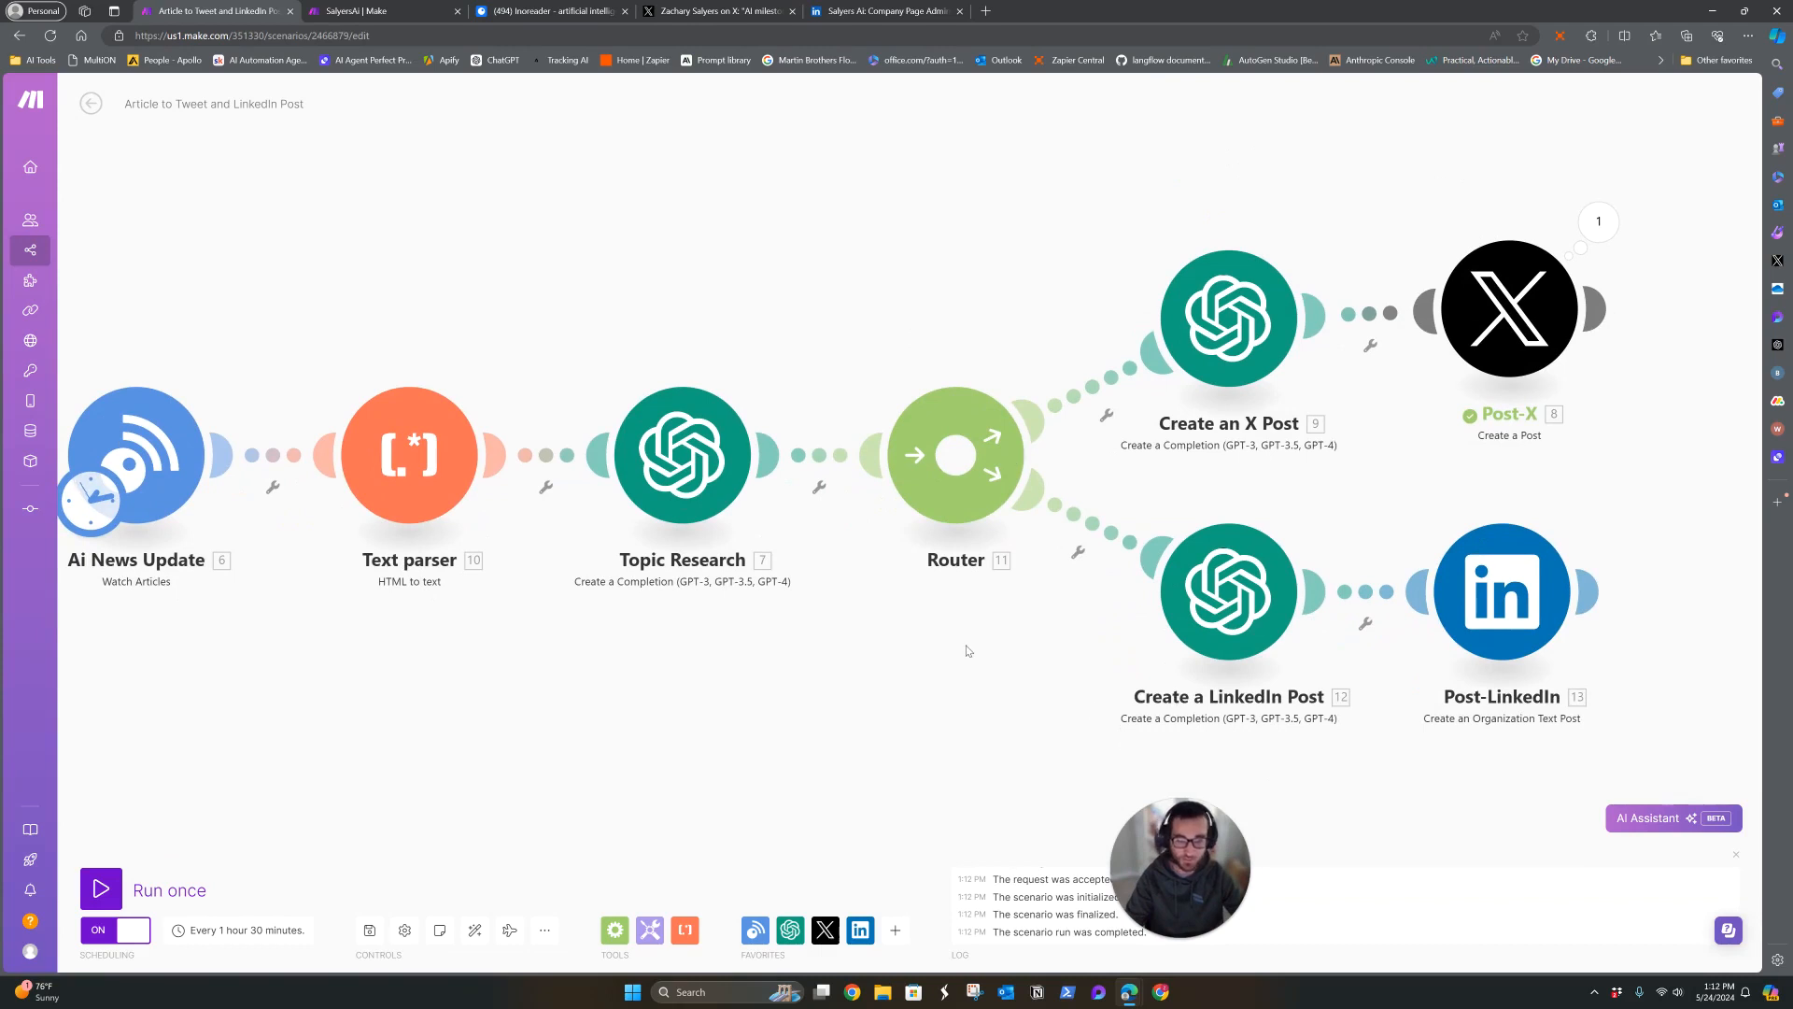
{"action": "left_click_drag", "start_coordinate": [970, 651], "coordinate": [890, 654]}
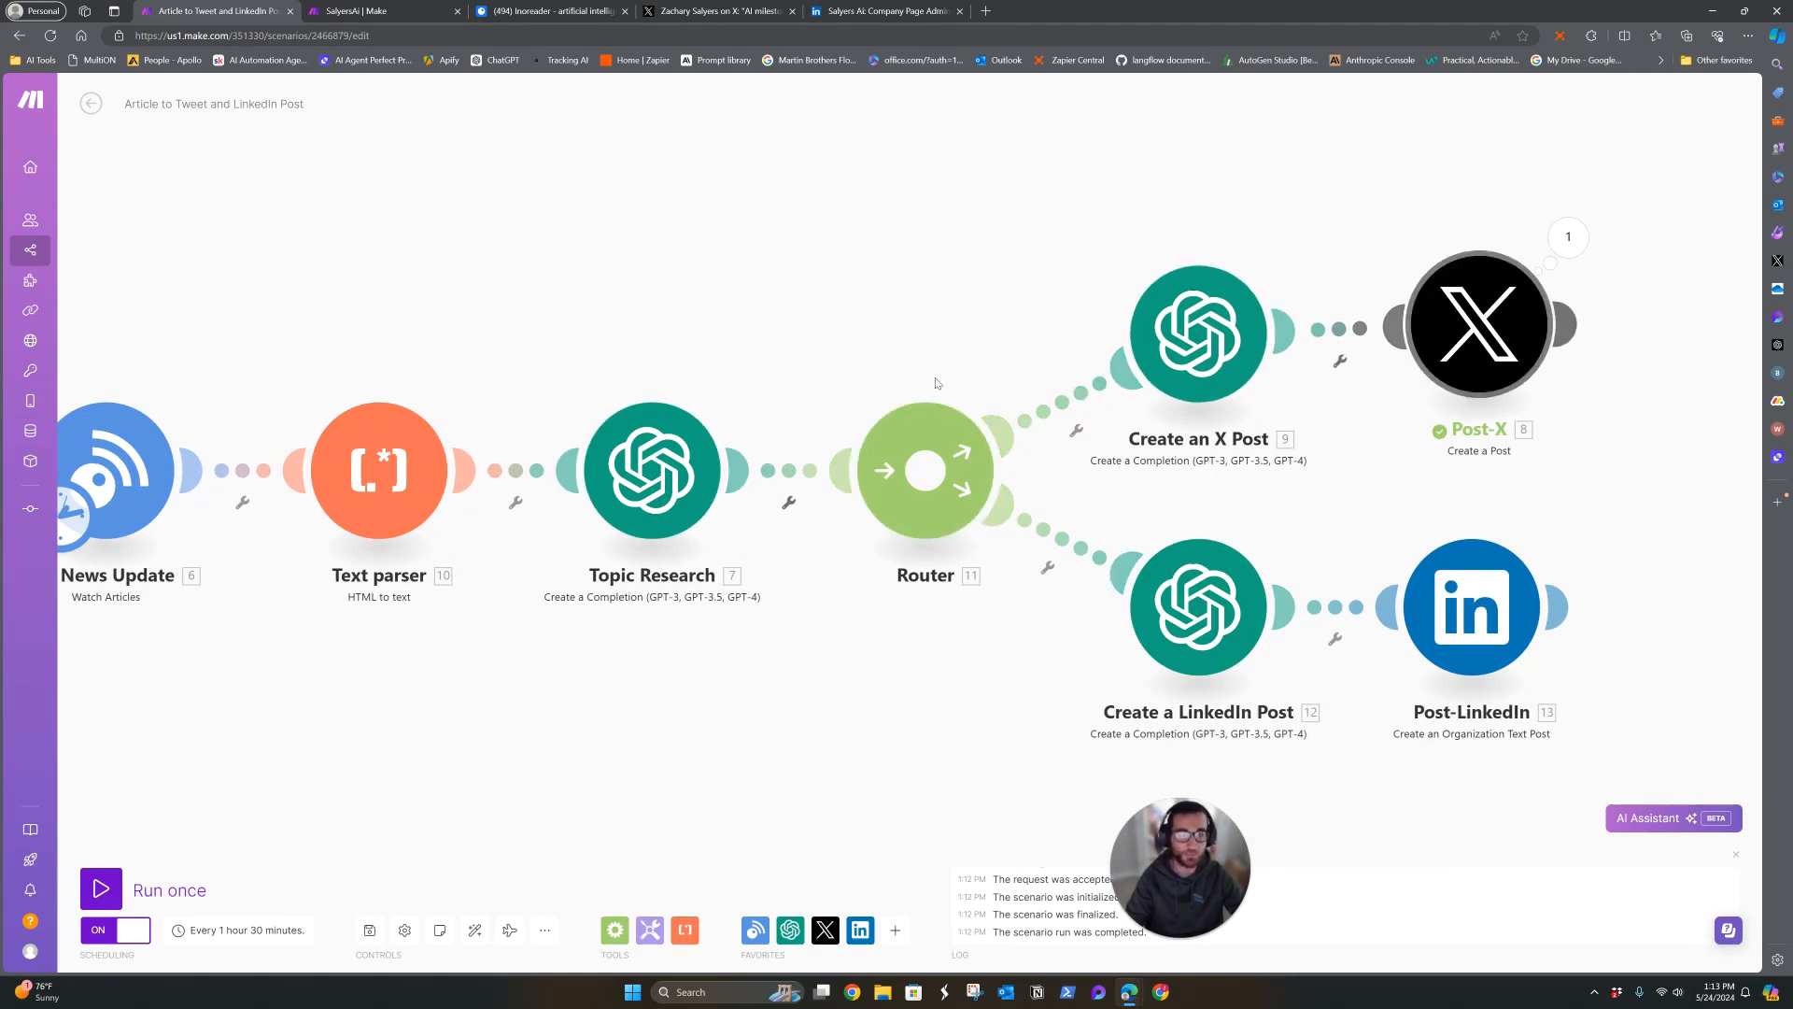
{"action": "left_click", "coordinate": [1213, 637]}
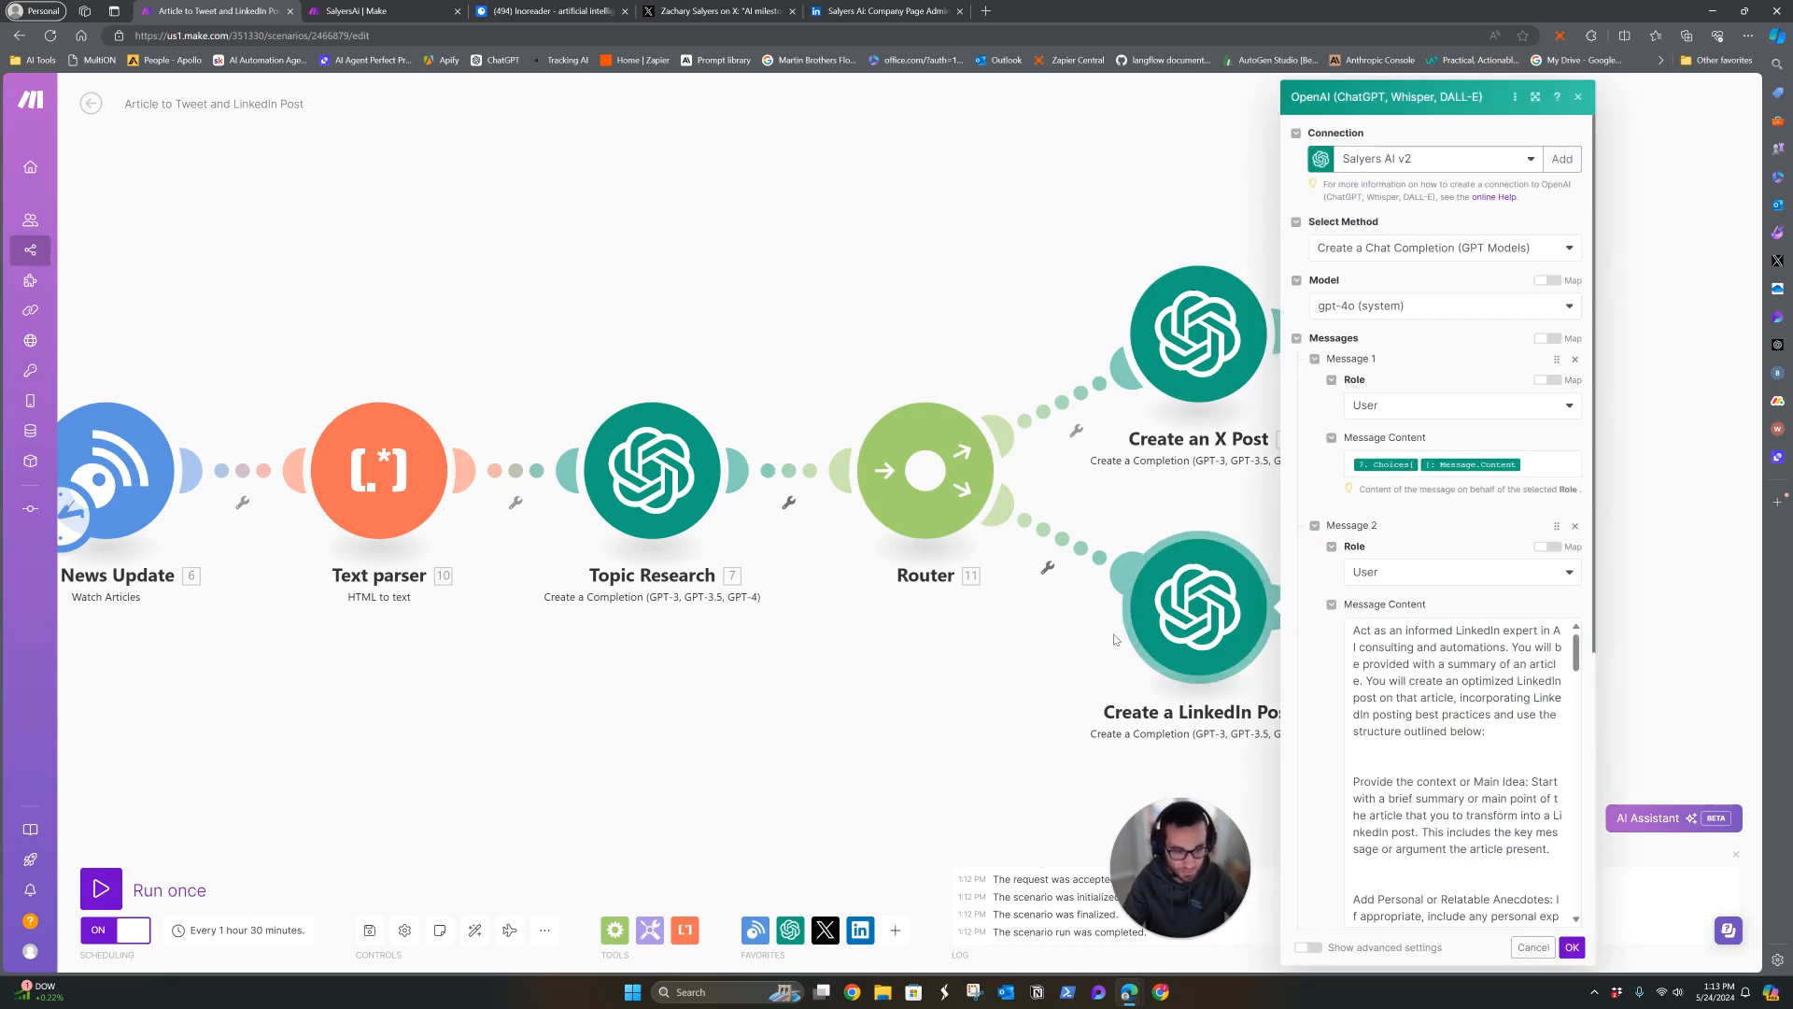
{"action": "scroll", "coordinate": [1344, 495], "scroll_direction": "down", "scroll_amount": 1}
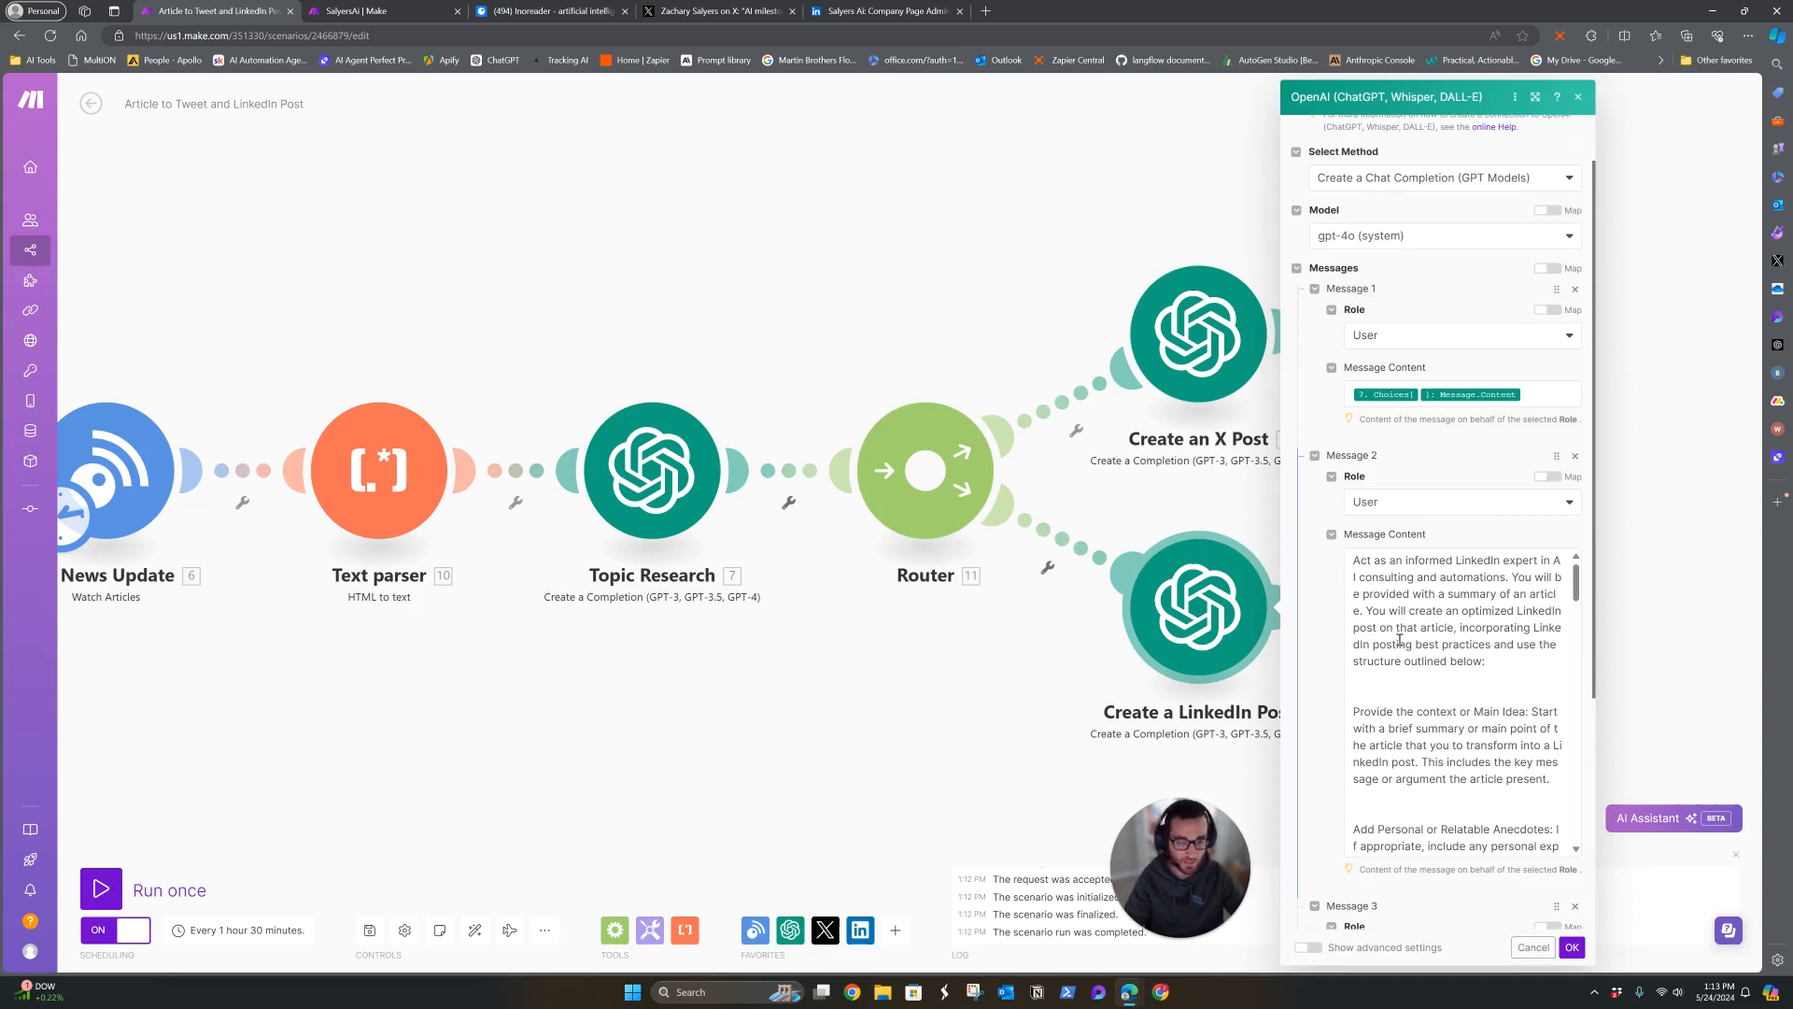
{"action": "scroll", "coordinate": [1401, 644], "scroll_direction": "down", "scroll_amount": 5}
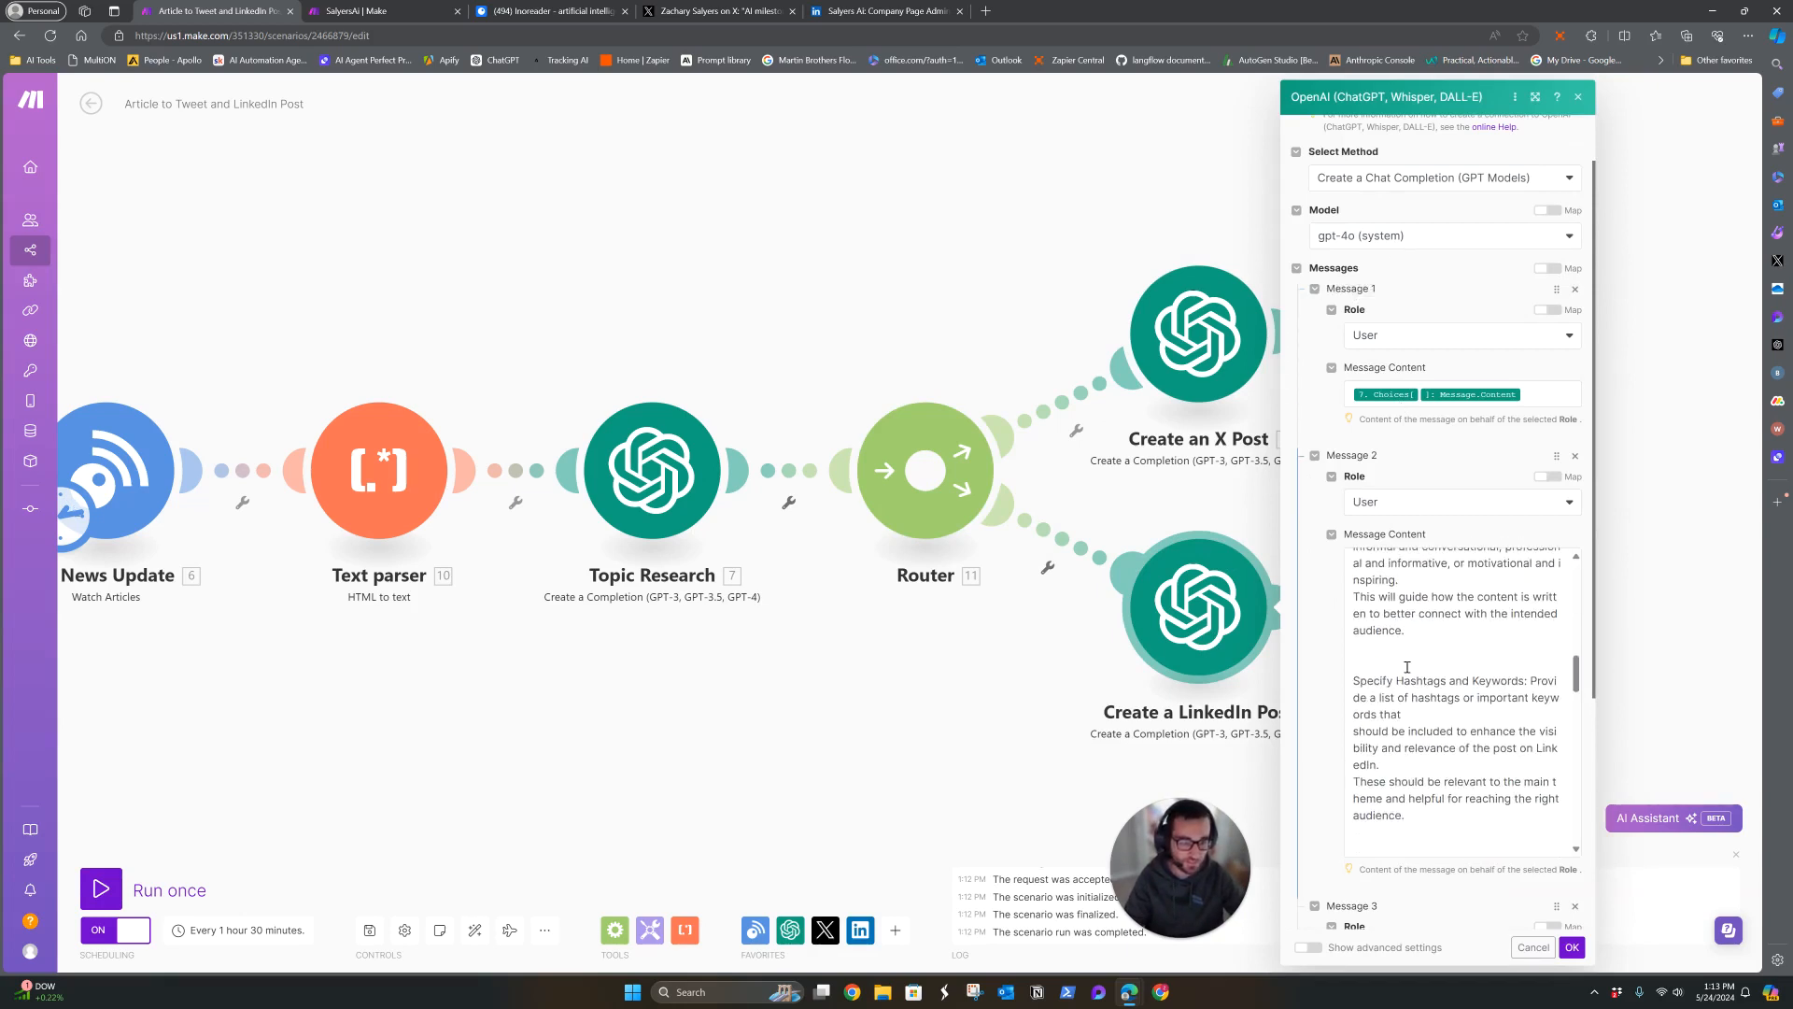
{"action": "scroll", "coordinate": [1413, 669], "scroll_direction": "down", "scroll_amount": 3}
{"action": "scroll", "coordinate": [1414, 672], "scroll_direction": "down", "scroll_amount": 10}
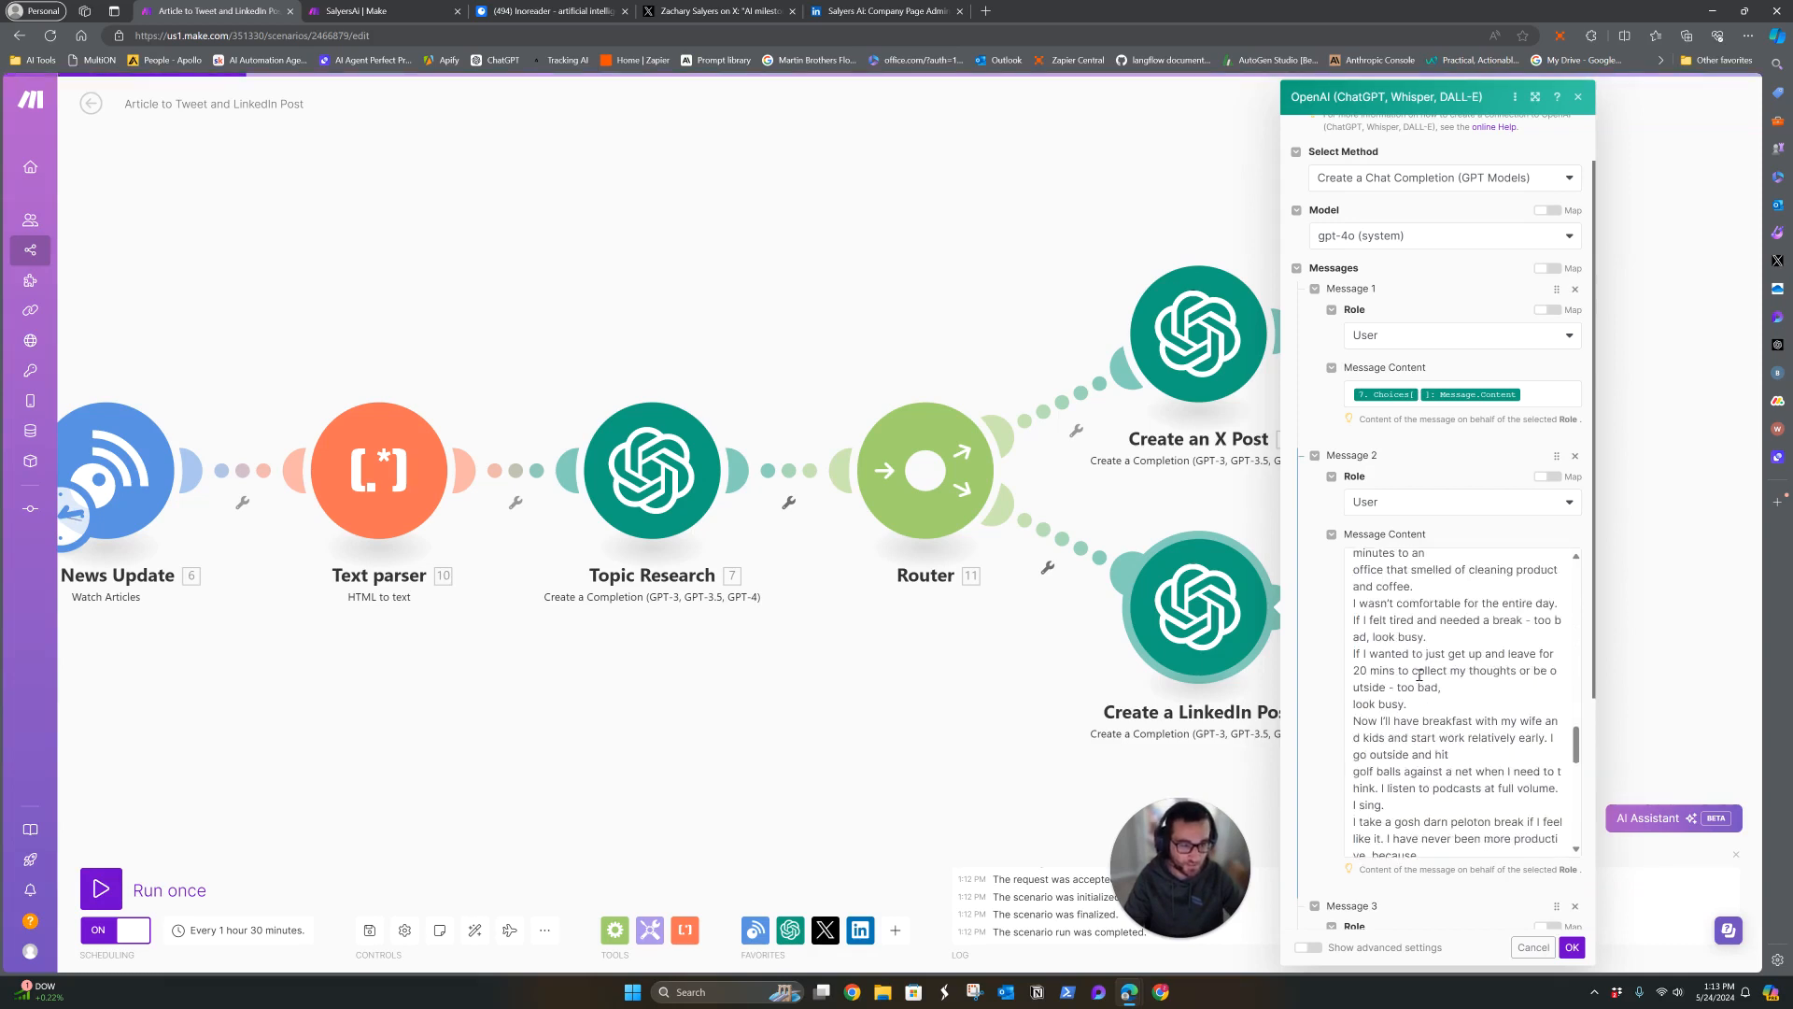
{"action": "scroll", "coordinate": [1421, 674], "scroll_direction": "up", "scroll_amount": 15}
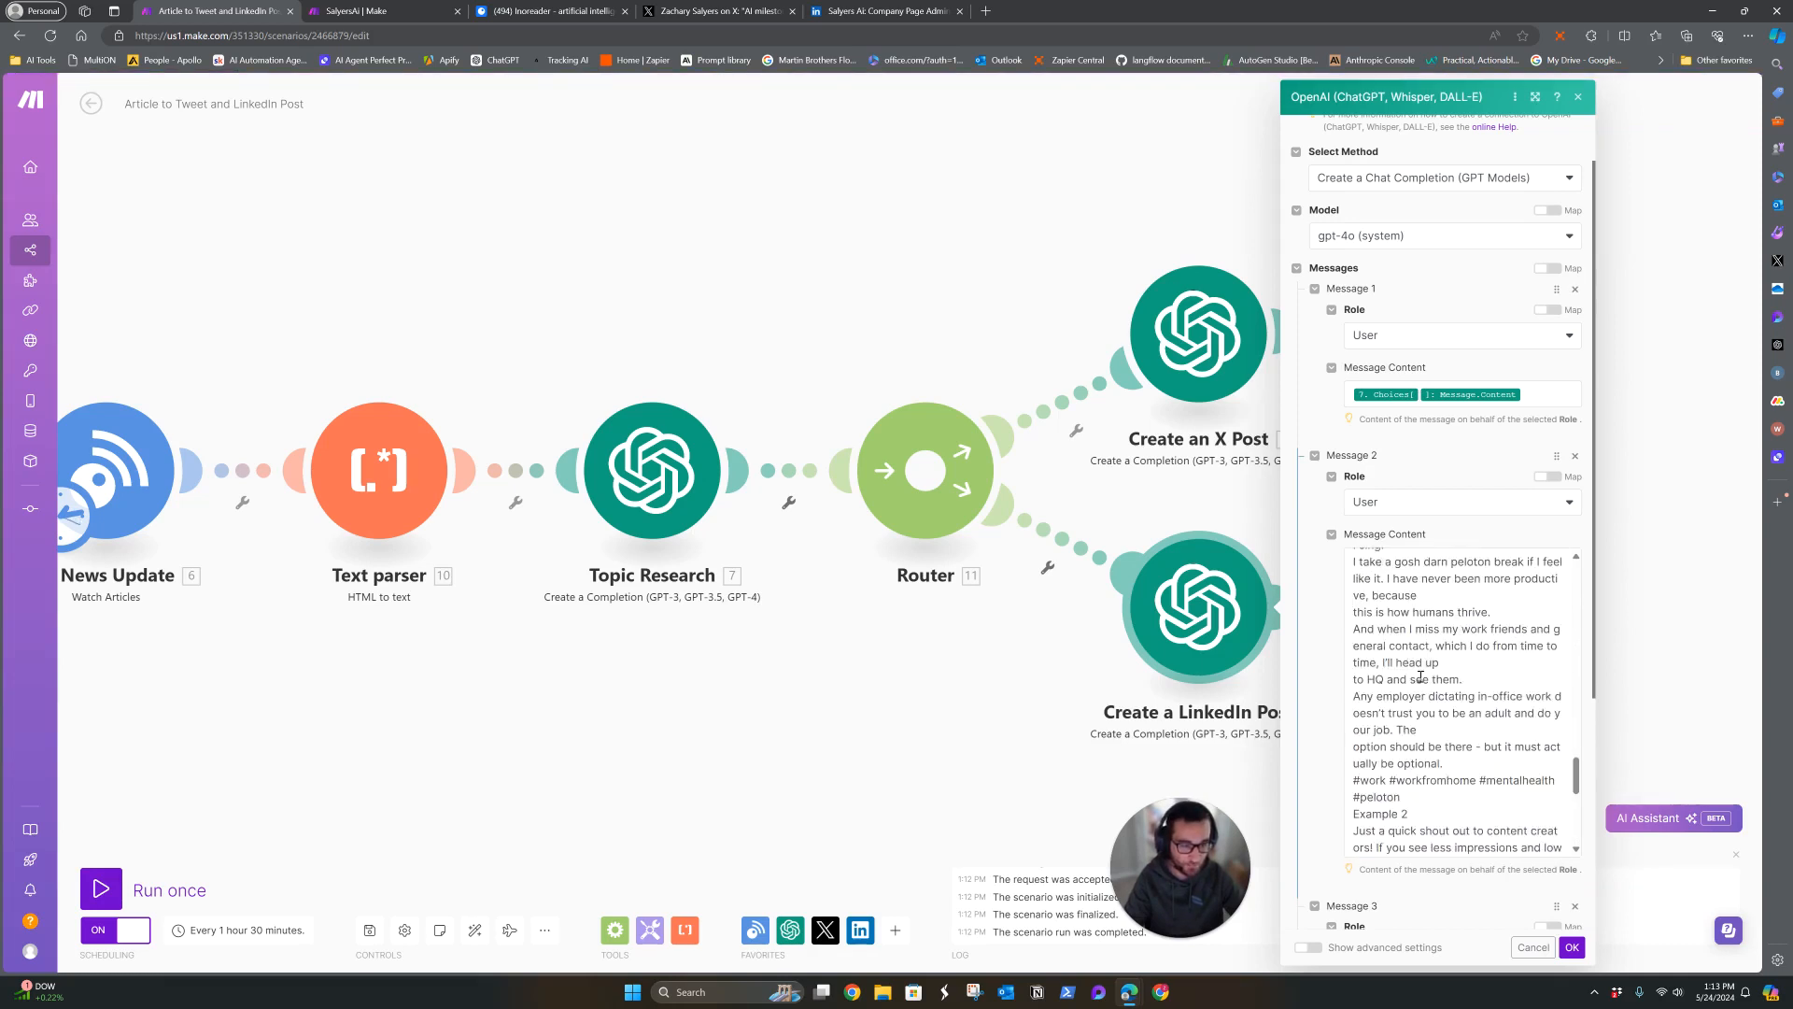
{"action": "scroll", "coordinate": [1421, 675], "scroll_direction": "up", "scroll_amount": 2}
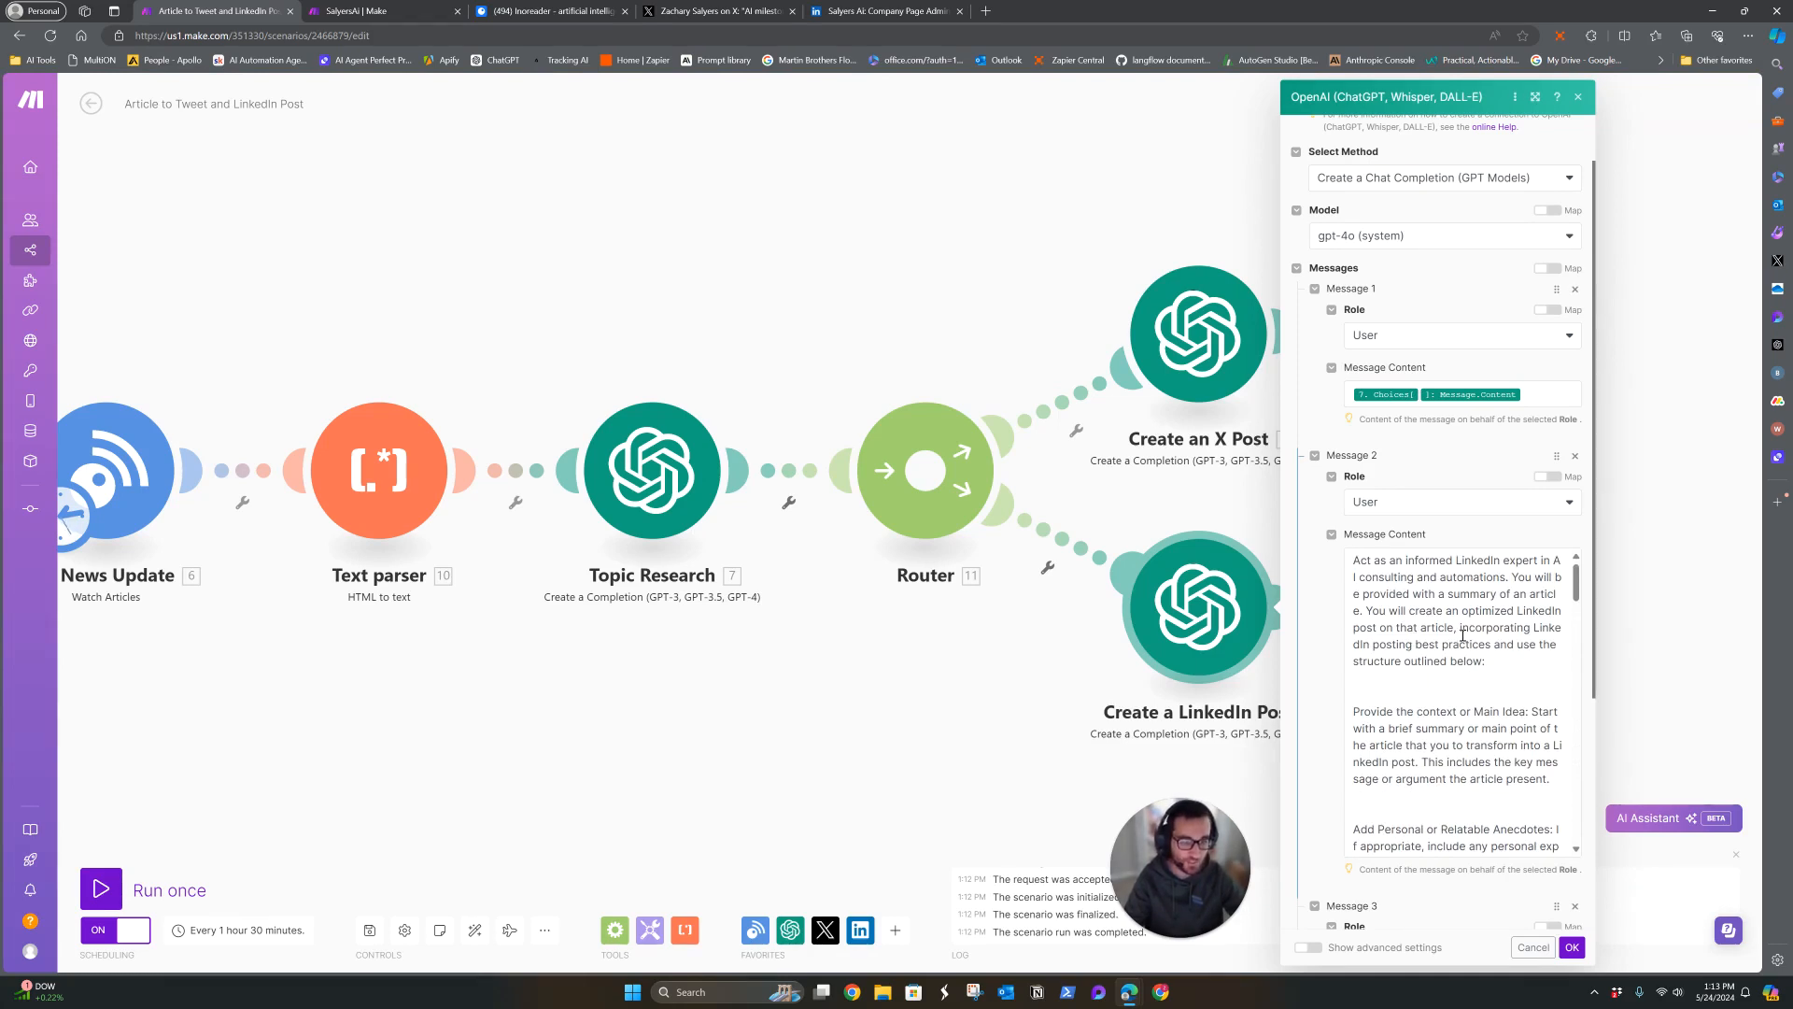
{"action": "left_click", "coordinate": [1545, 392]}
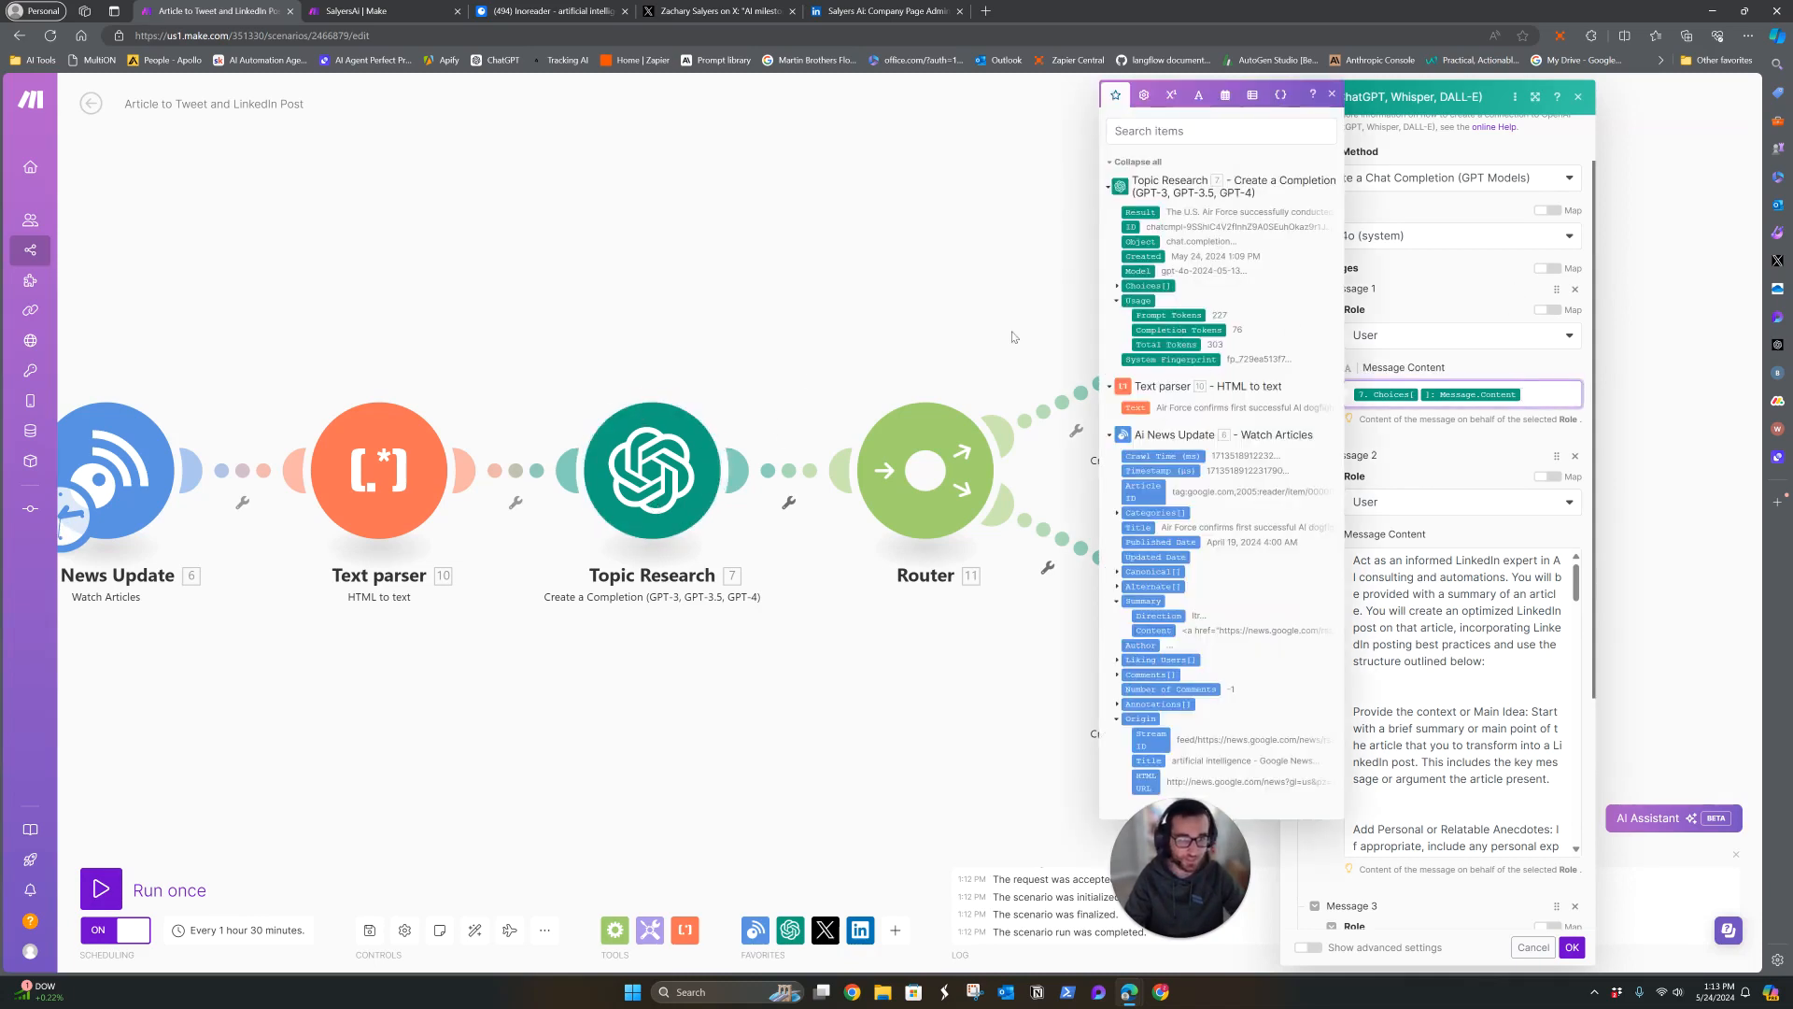
{"action": "left_click", "coordinate": [1448, 293]}
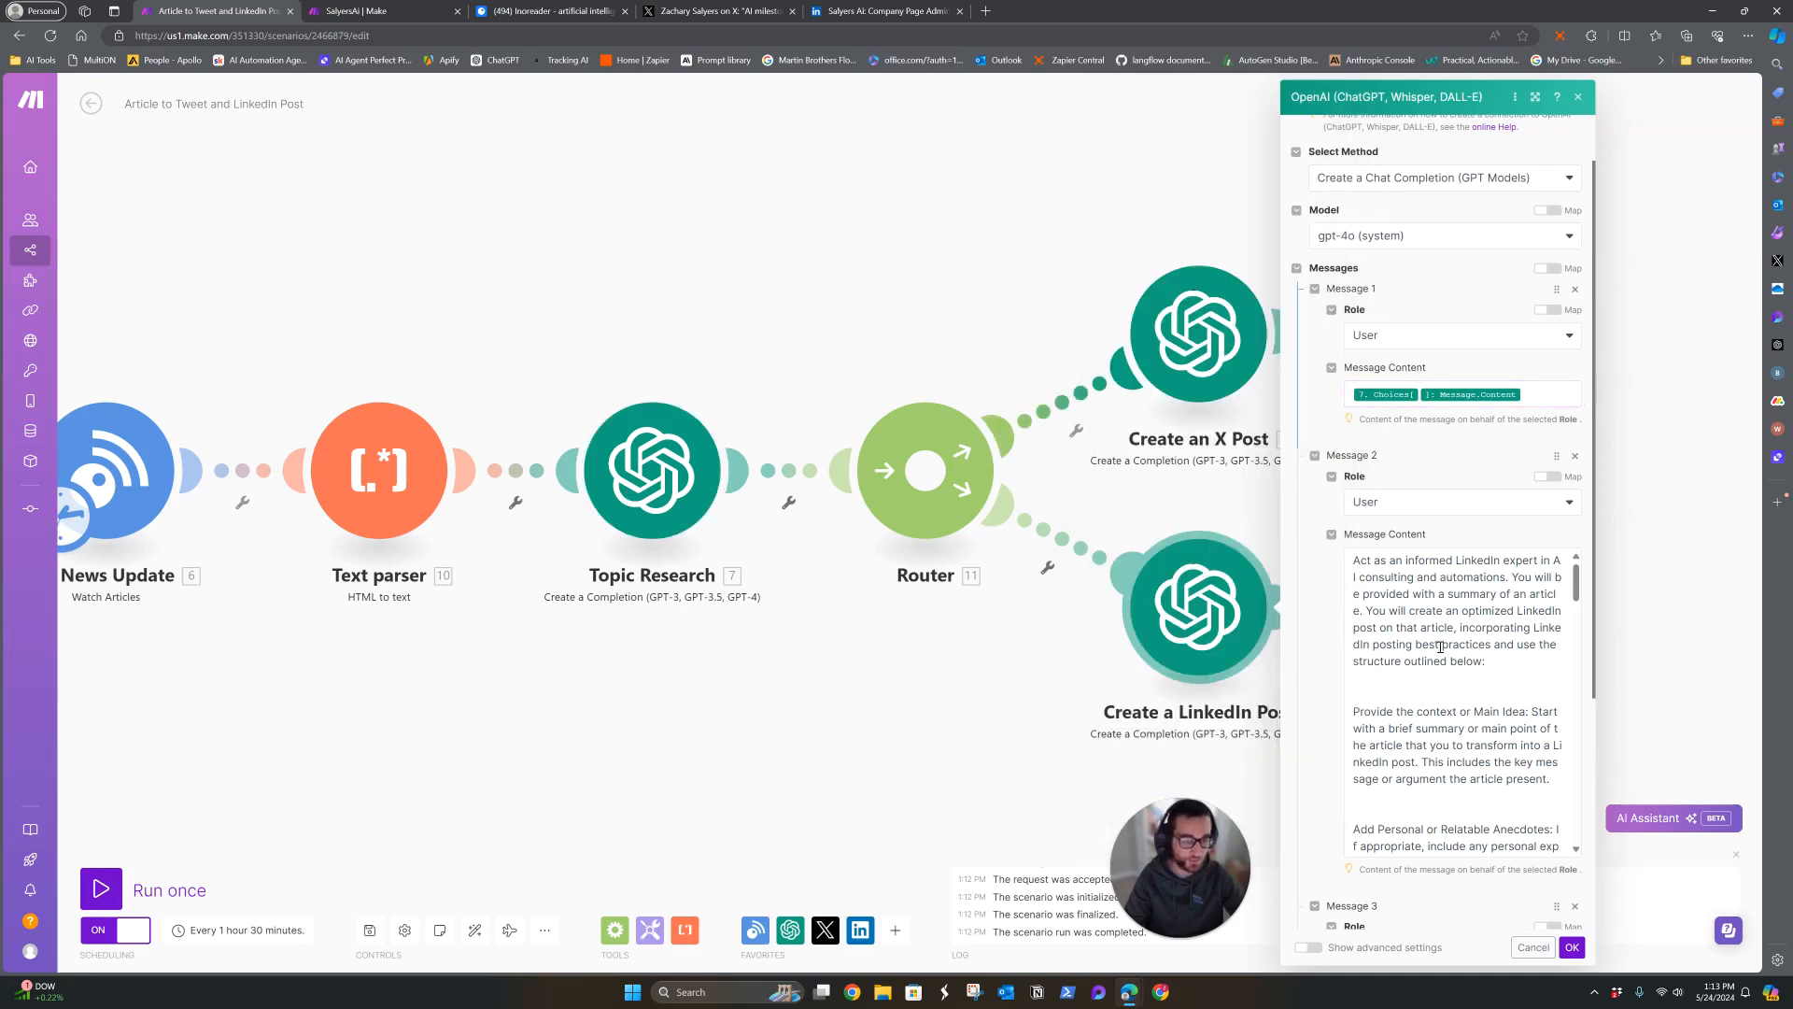
Replace "tweet" with "linkedIn post" in the Assistant instruction of the LinkedIn module's Message 3 and confirm the settings.
{"action": "scroll", "coordinate": [1441, 765], "scroll_direction": "down", "scroll_amount": 2}
{"action": "scroll", "coordinate": [1436, 904], "scroll_direction": "down", "scroll_amount": 3}
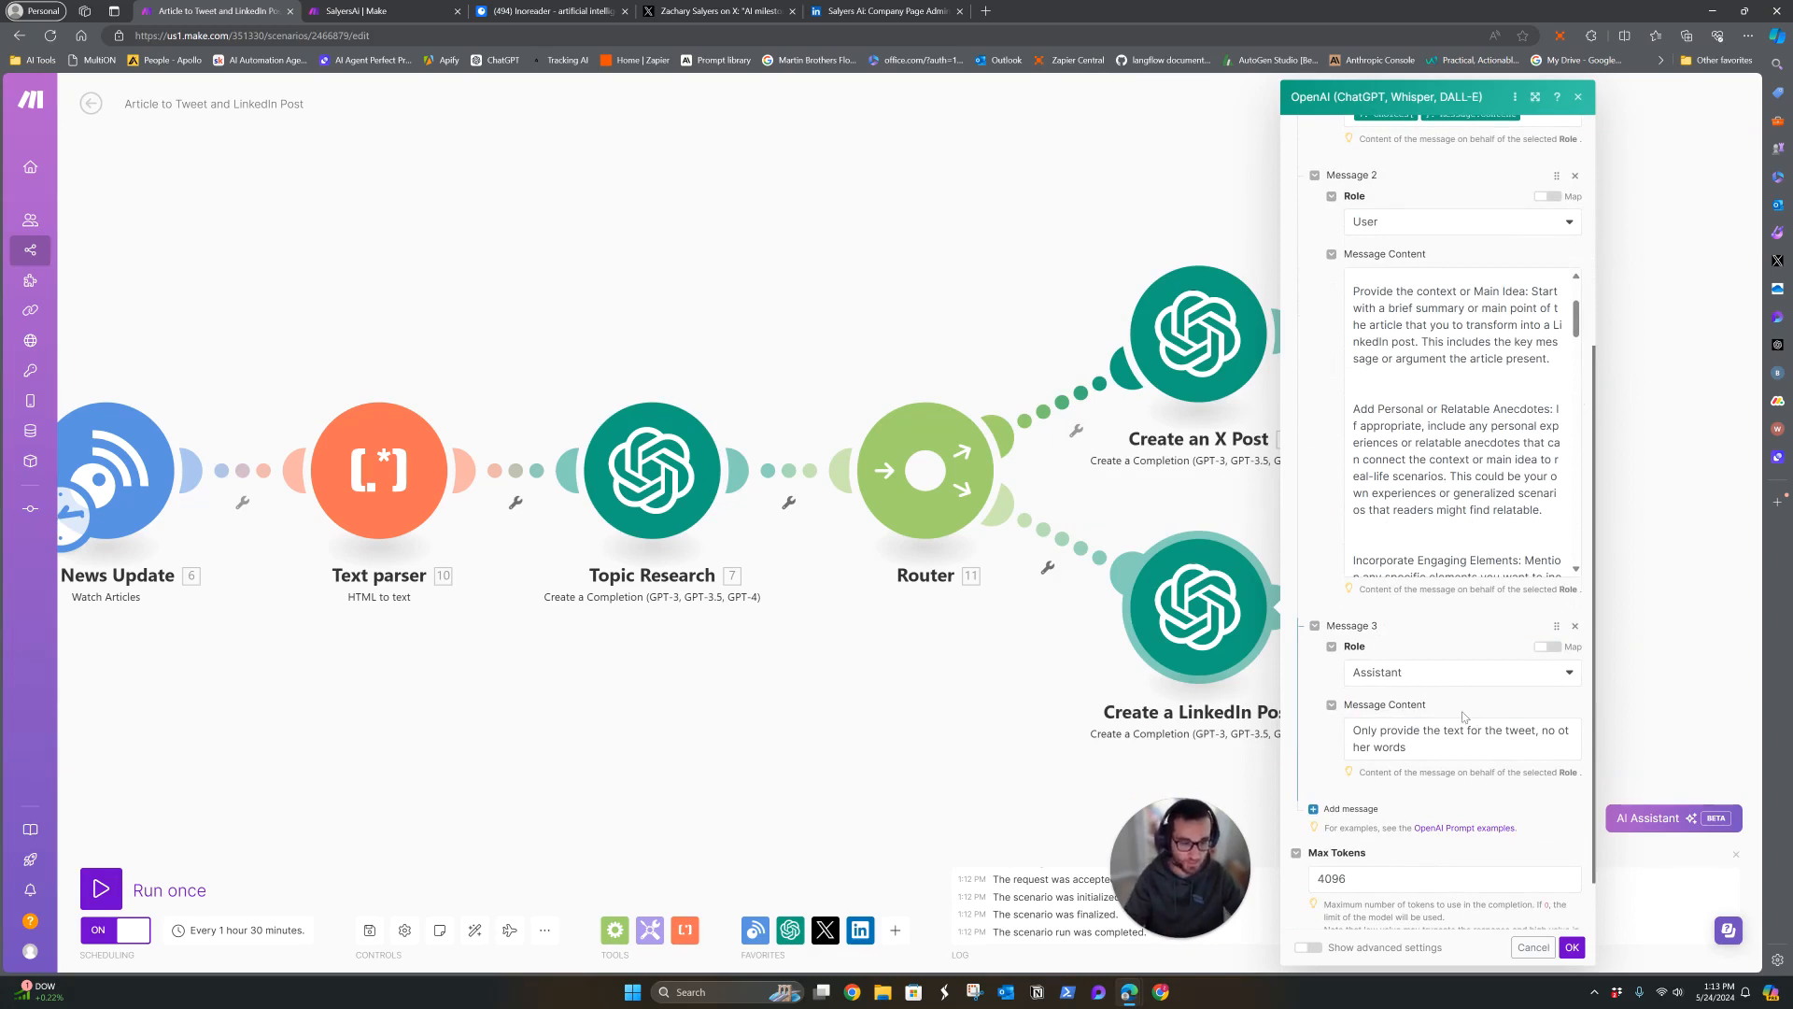
{"action": "double_click", "coordinate": [1519, 730]}
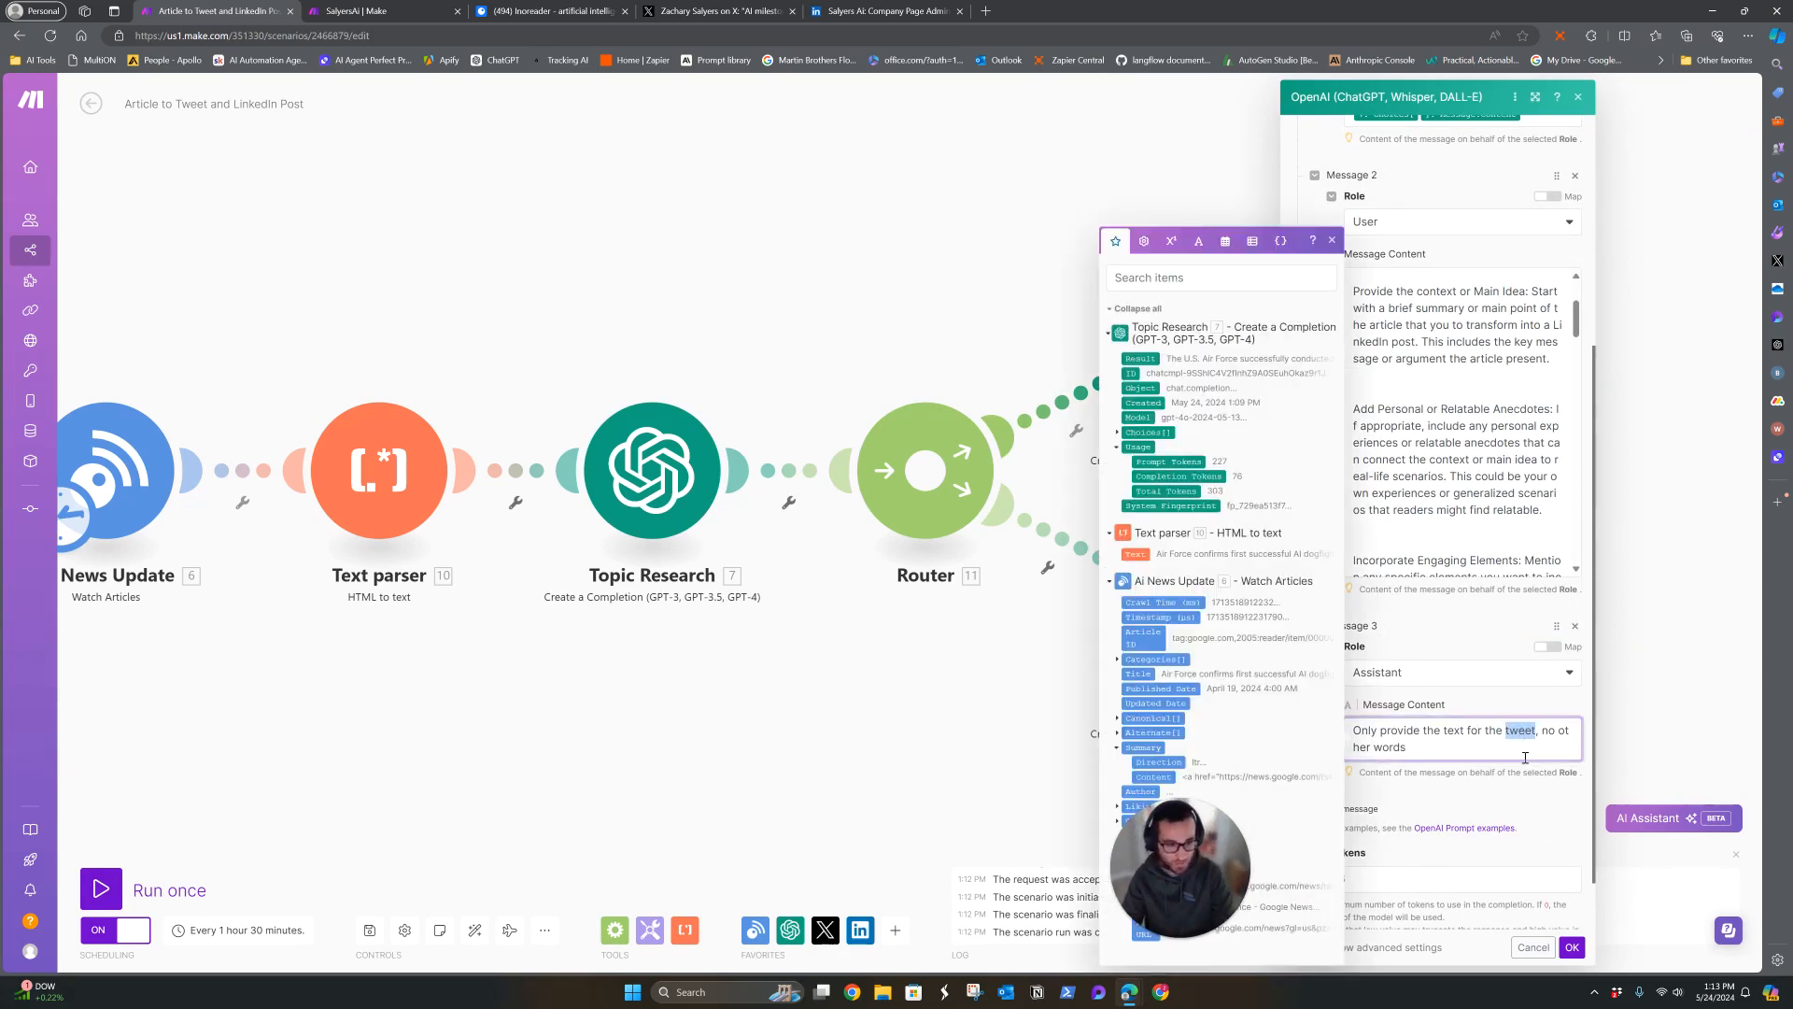
{"action": "type", "text": "linkedIn"}
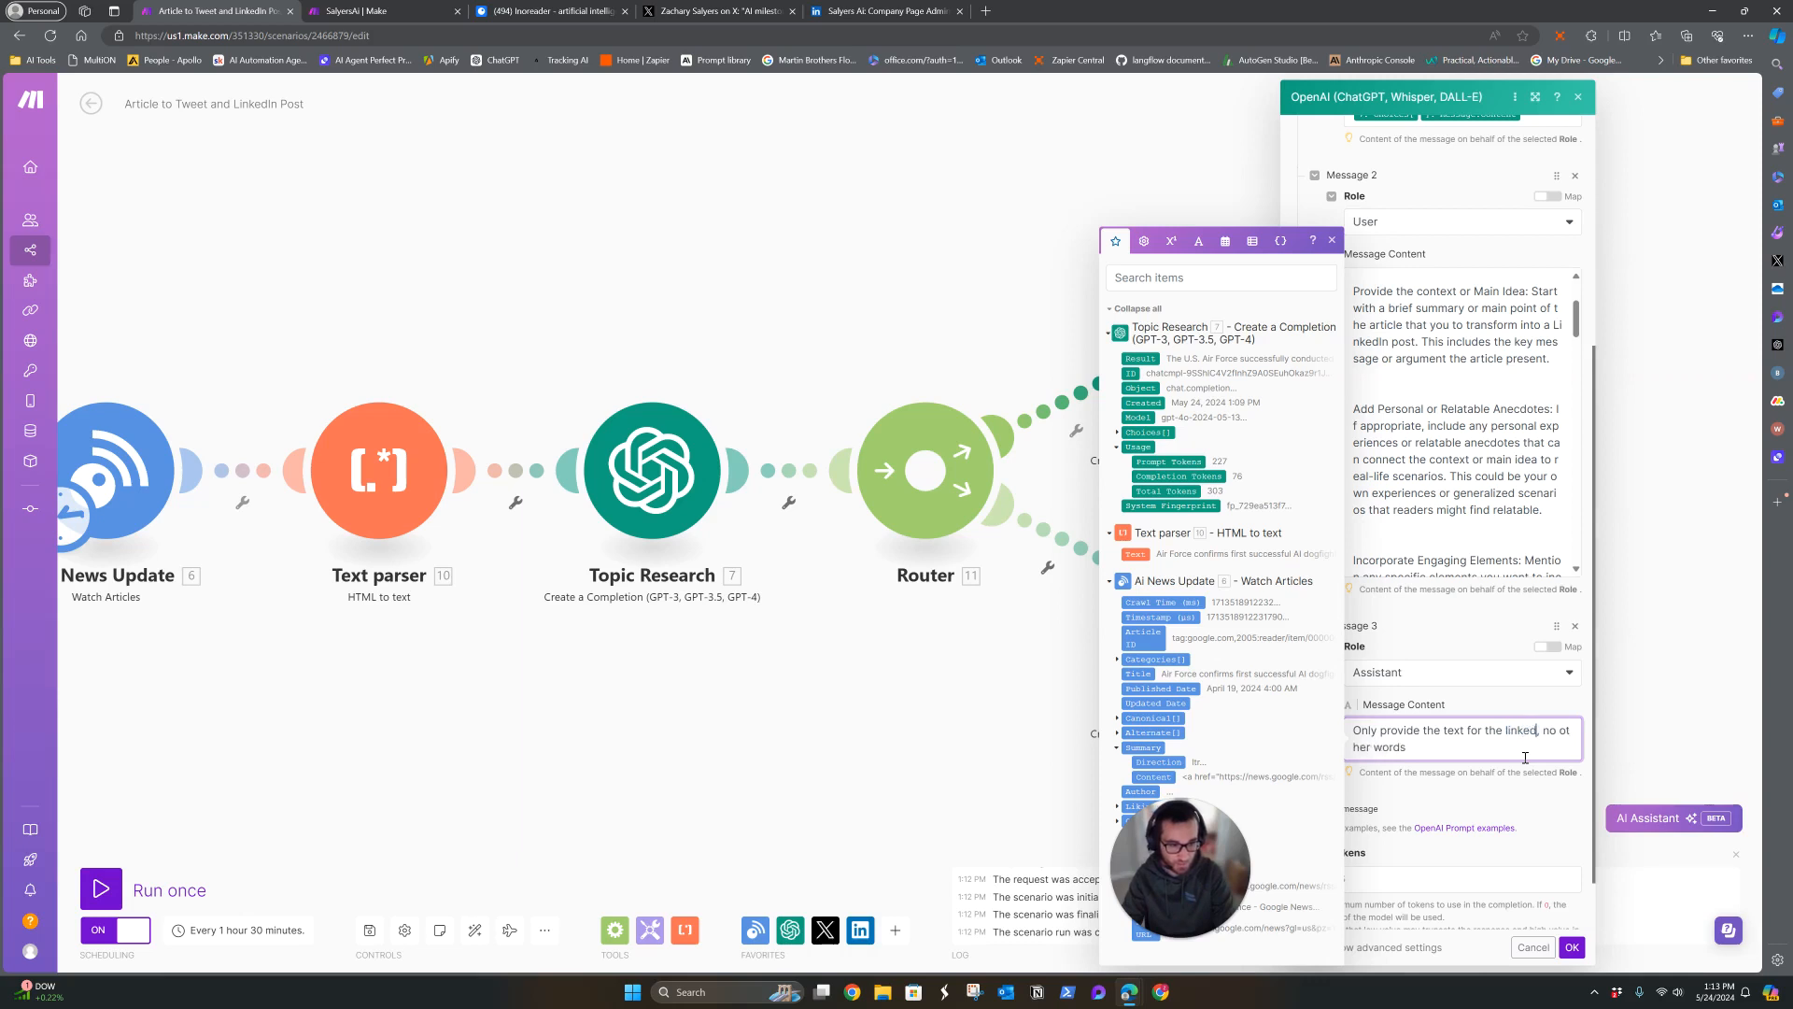
{"action": "type", "text": " post"}
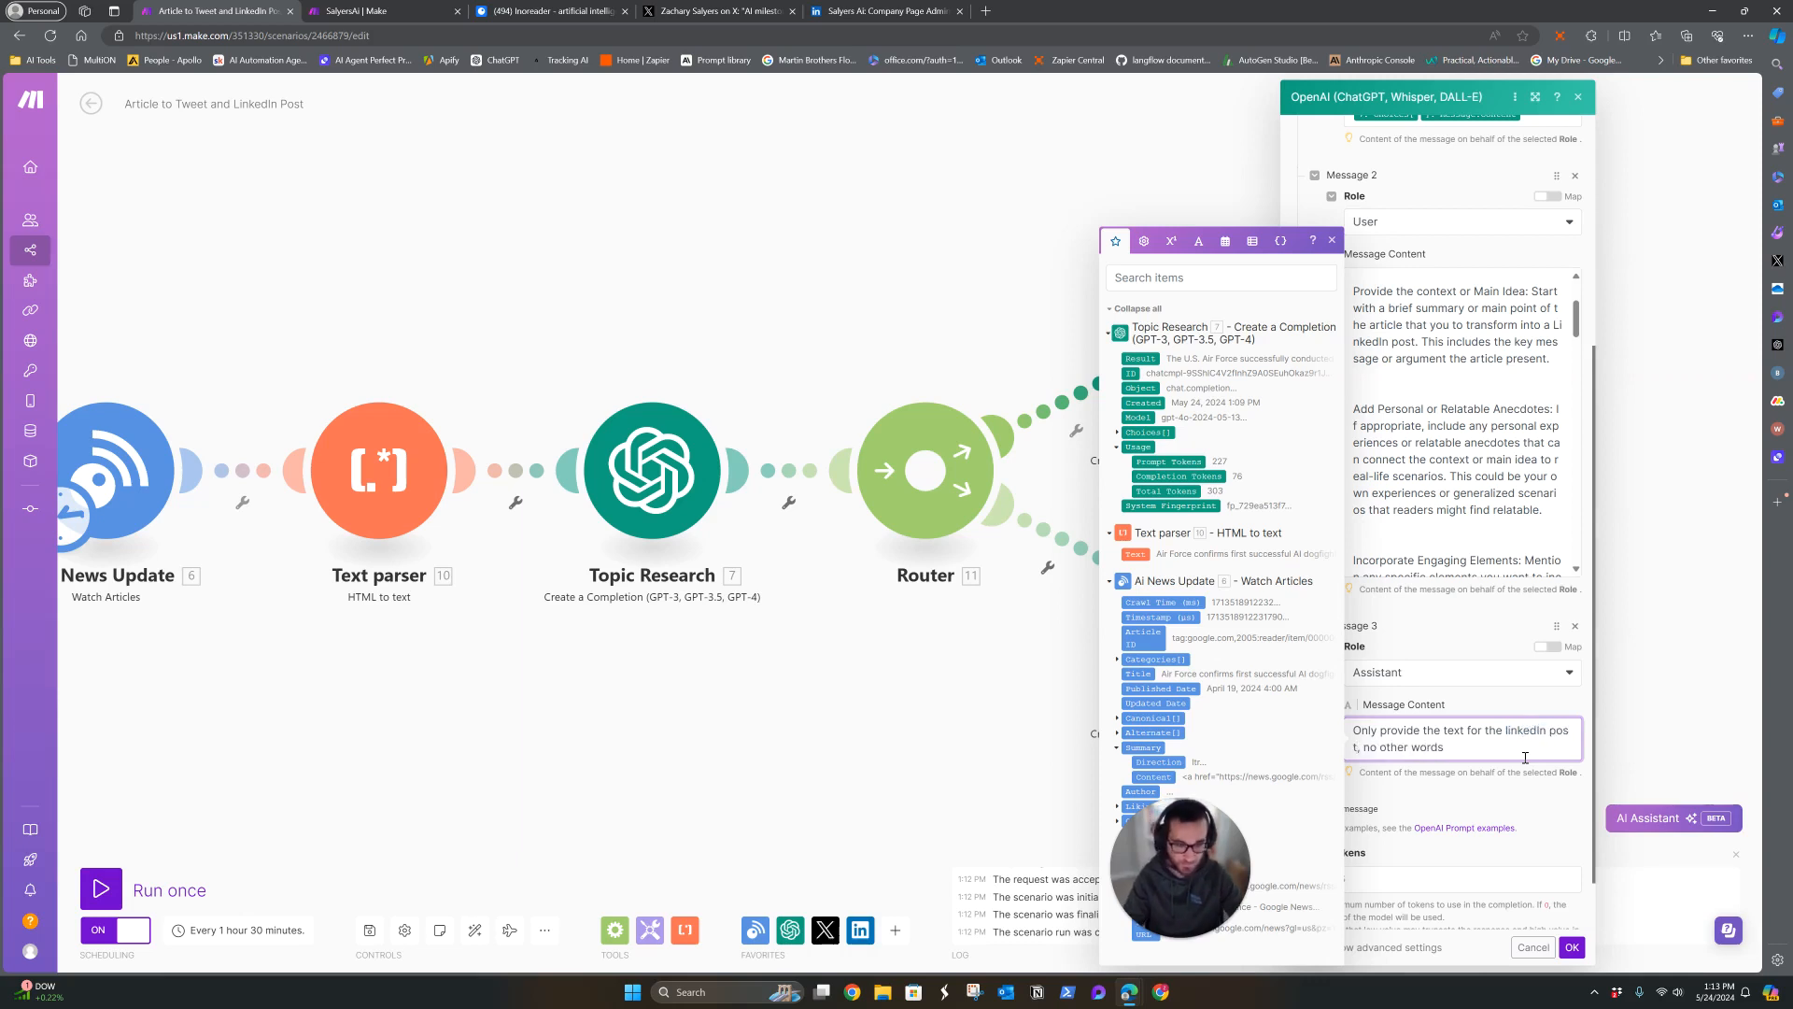
{"action": "left_click", "coordinate": [1573, 949]}
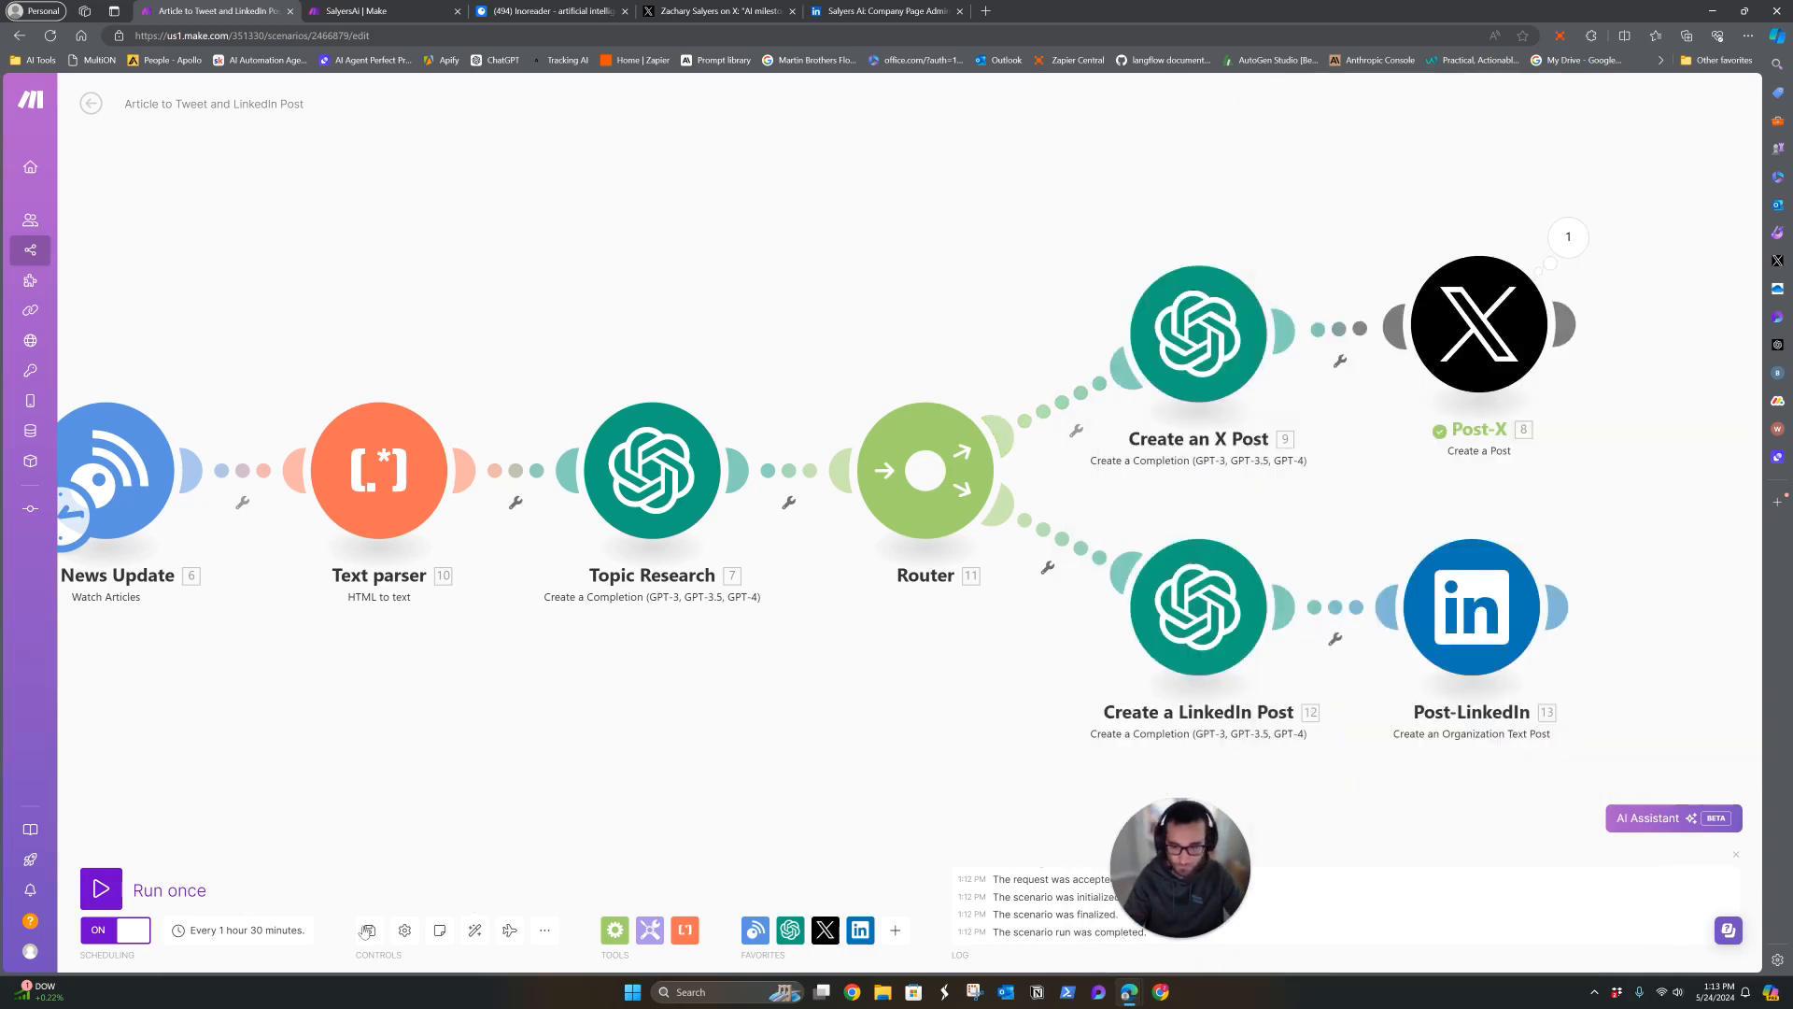
{"action": "right_click", "coordinate": [1219, 608]}
{"action": "left_click", "coordinate": [1279, 640]}
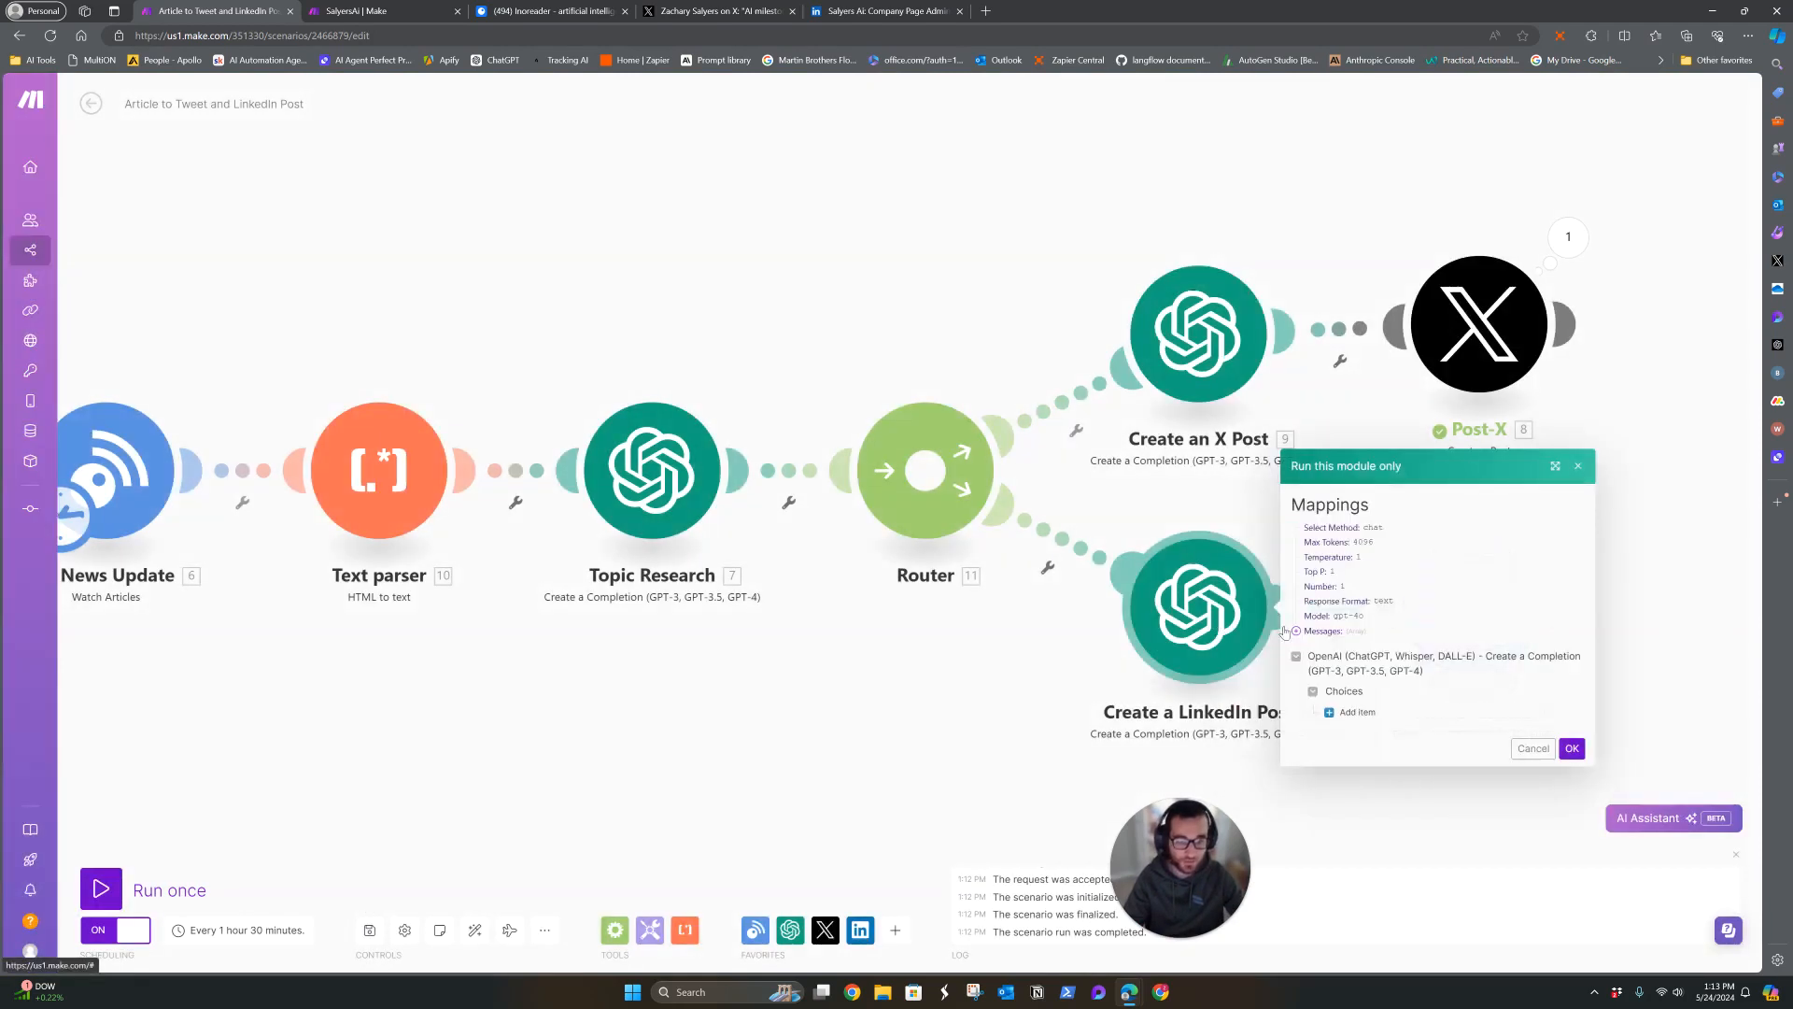
{"action": "left_click", "coordinate": [1383, 735]}
{"action": "left_click", "coordinate": [1421, 866]}
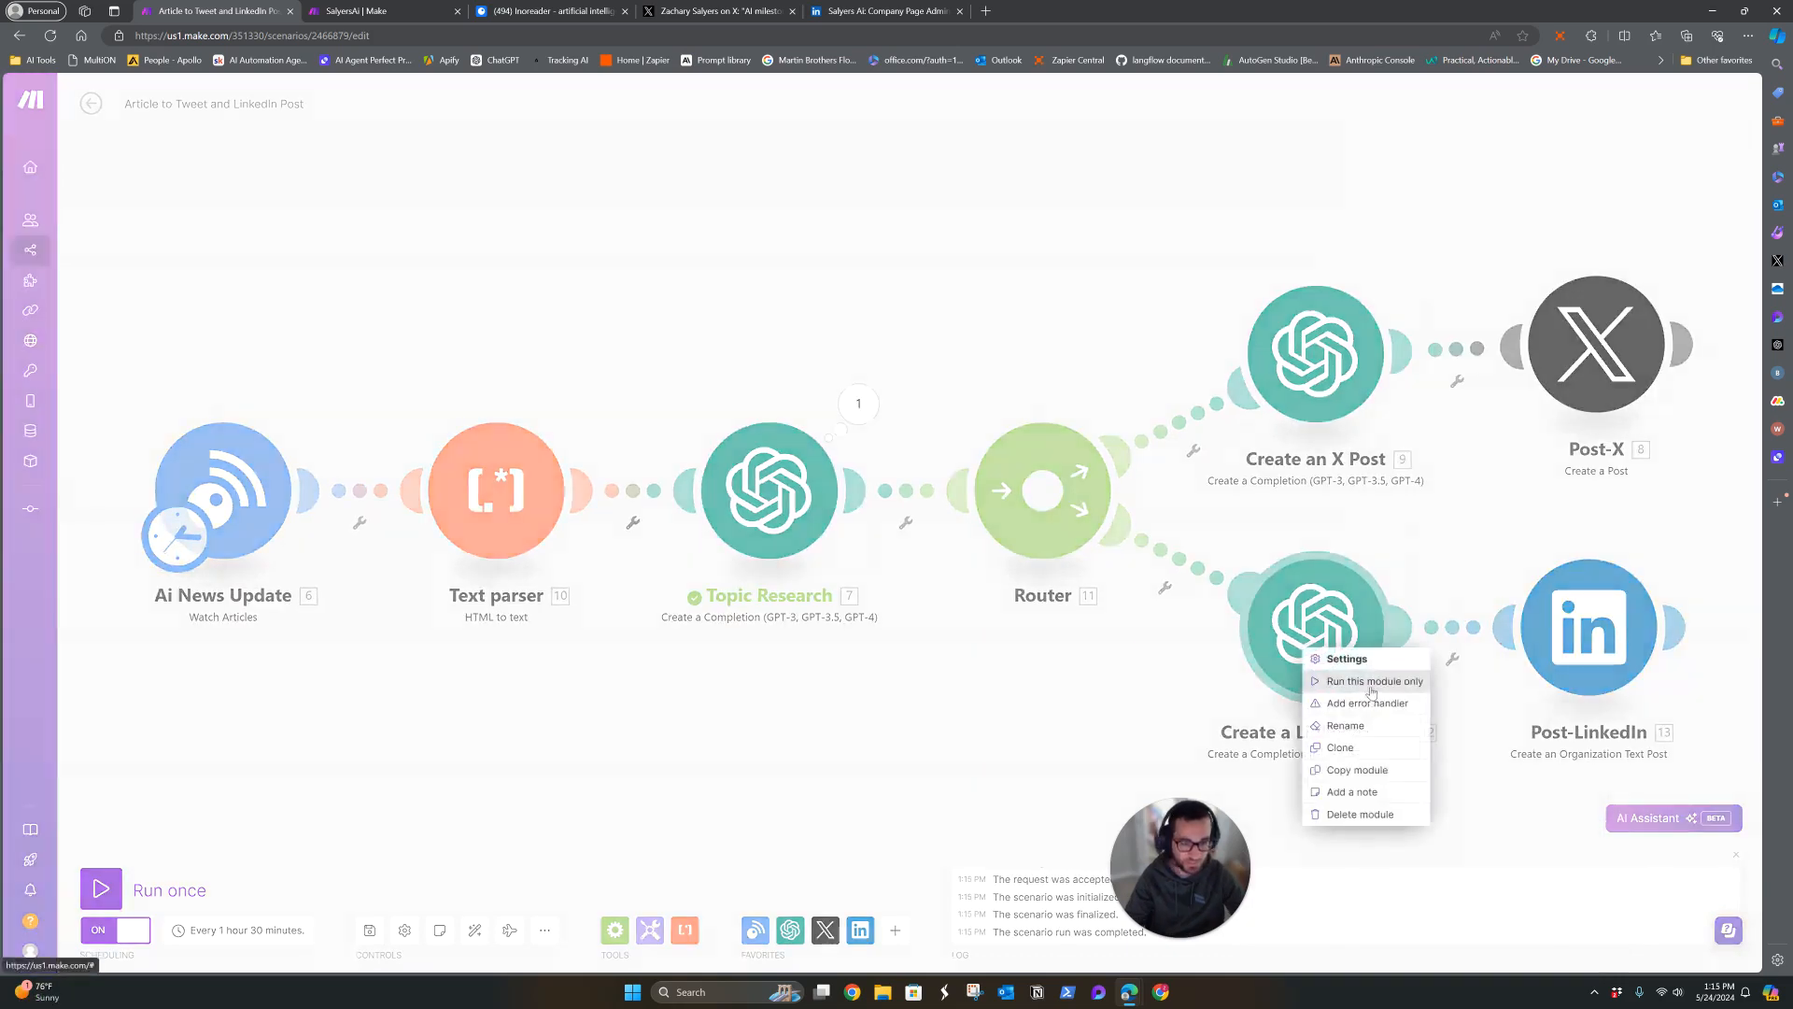
Run only the Create a LinkedIn Post module with the copied Yahoo Finance article summary pasted as the message Content.
{"action": "left_click", "coordinate": [1373, 680]}
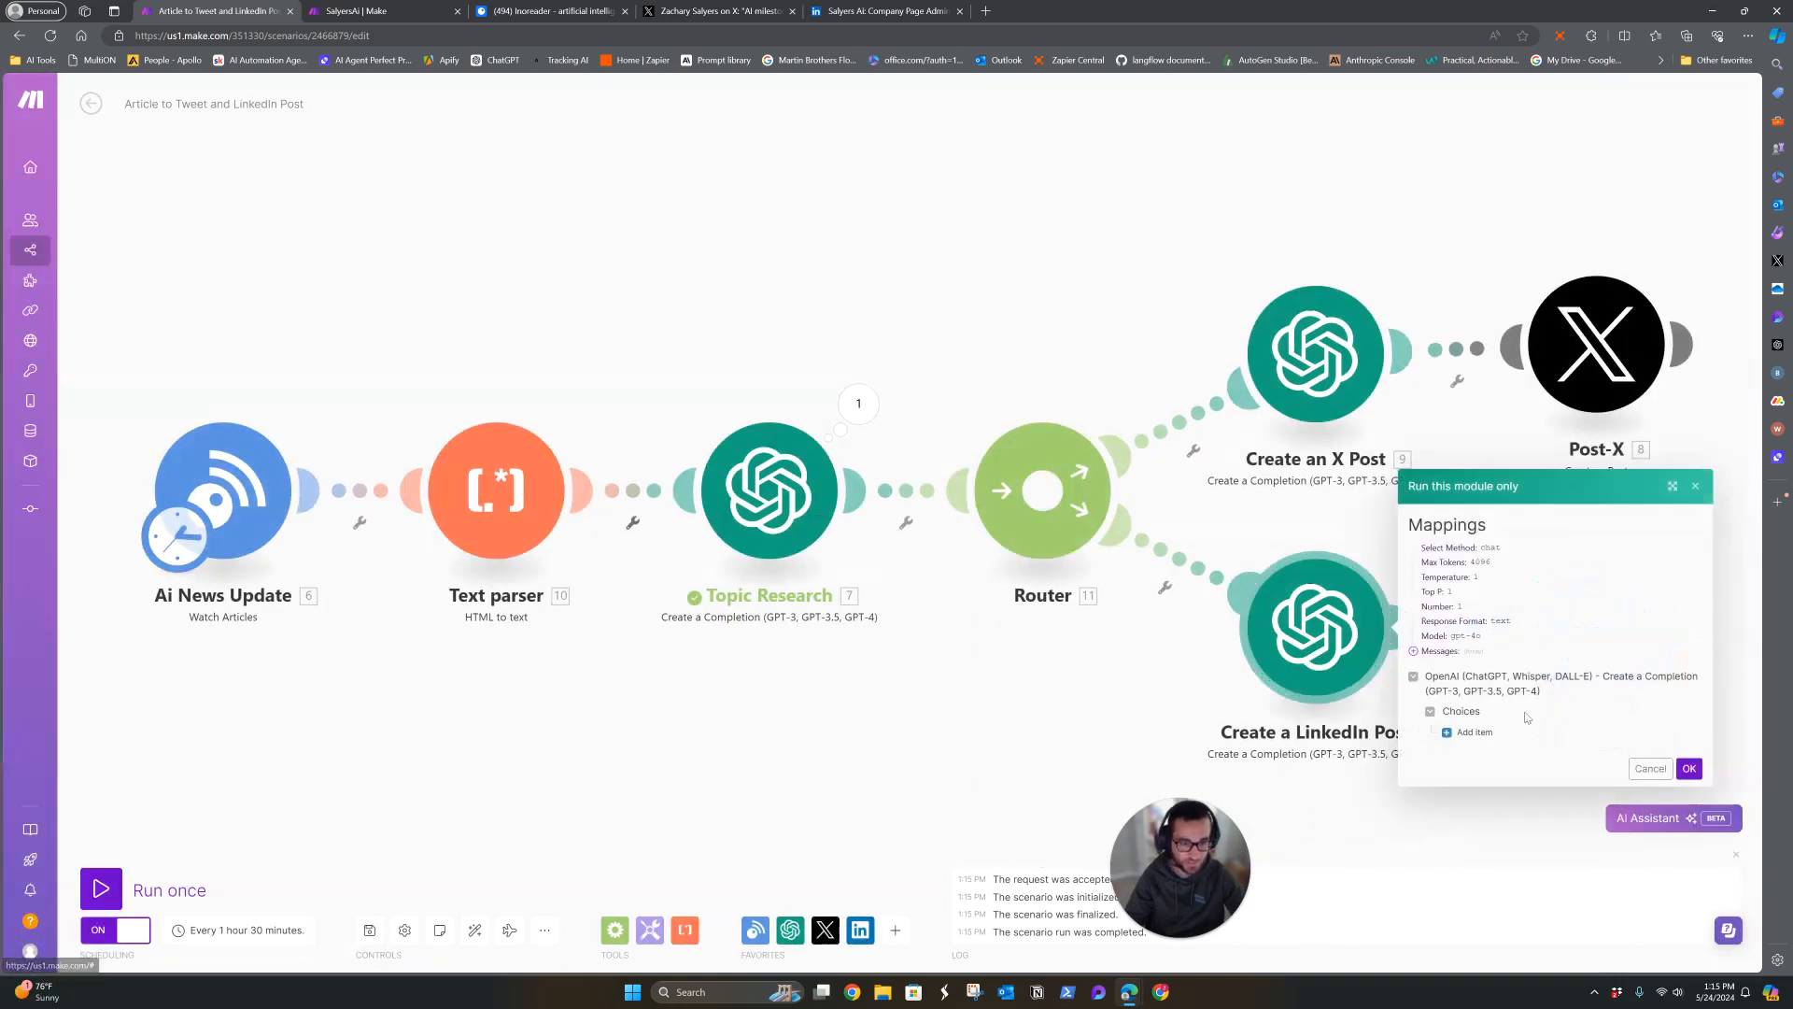
{"action": "left_click", "coordinate": [1471, 731]}
{"action": "left_click", "coordinate": [1547, 869]}
{"action": "key", "text": "ctrl+v"}
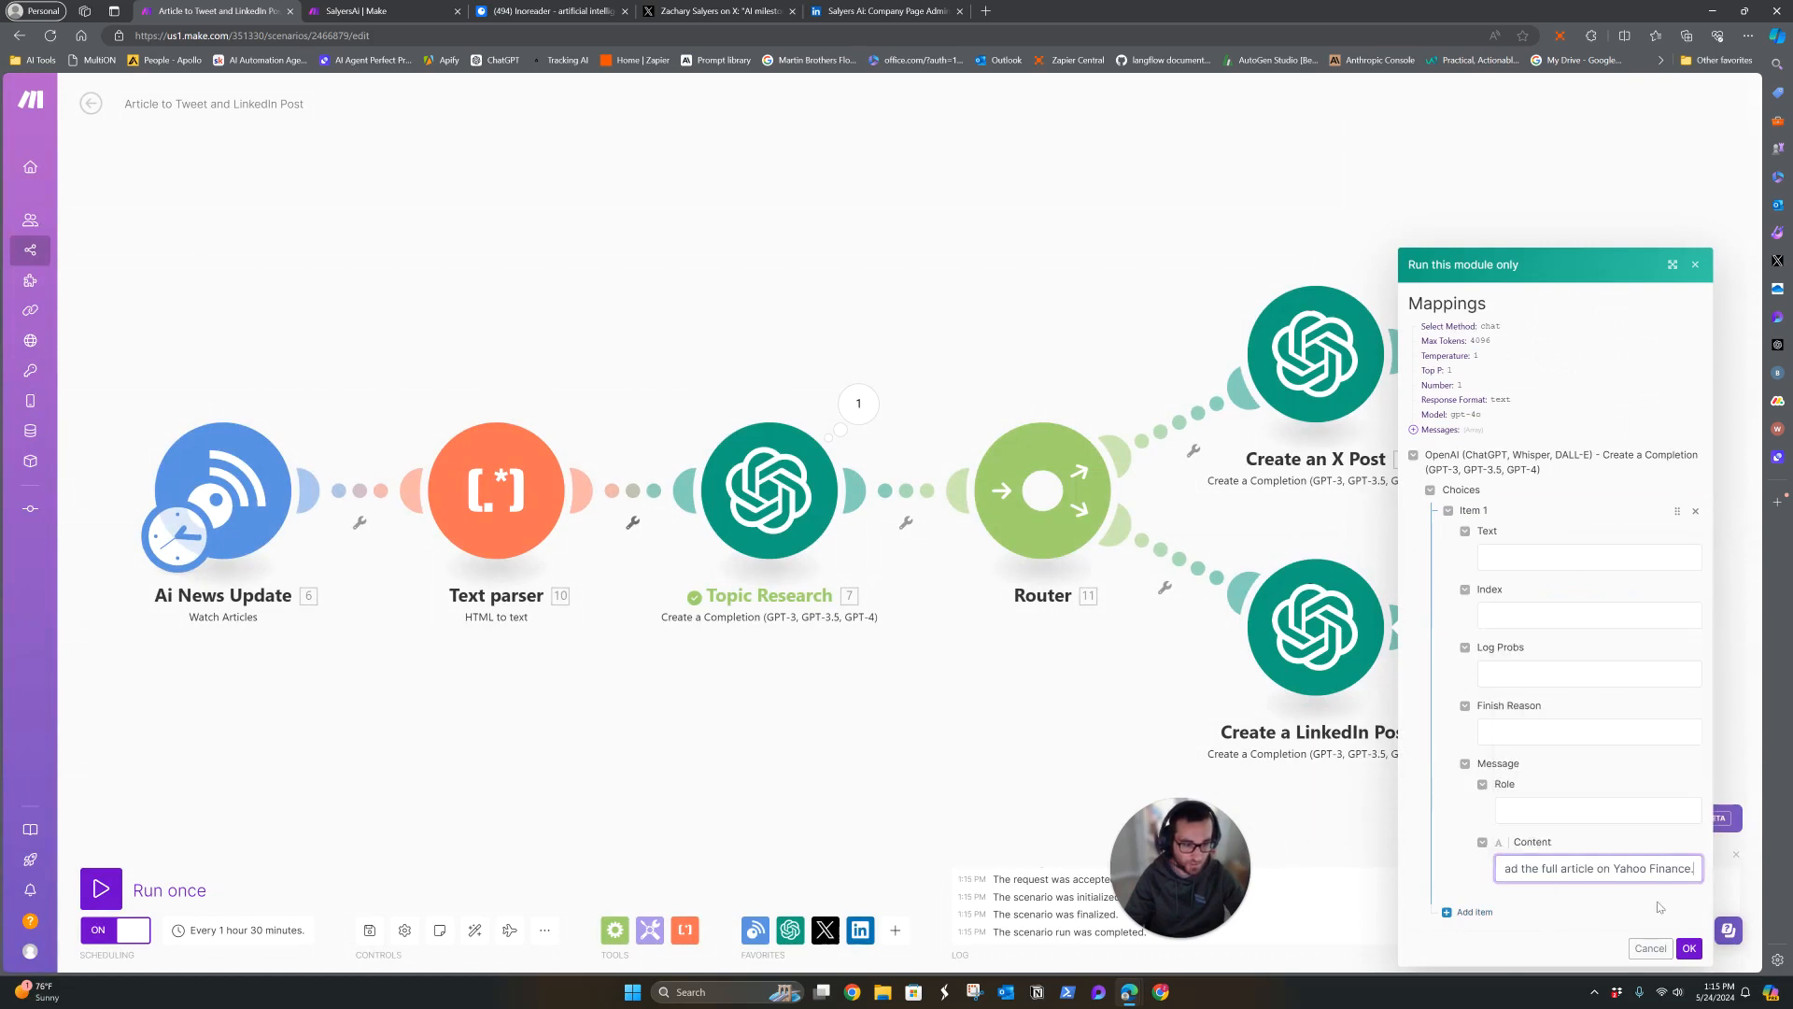
{"action": "left_click", "coordinate": [1689, 948]}
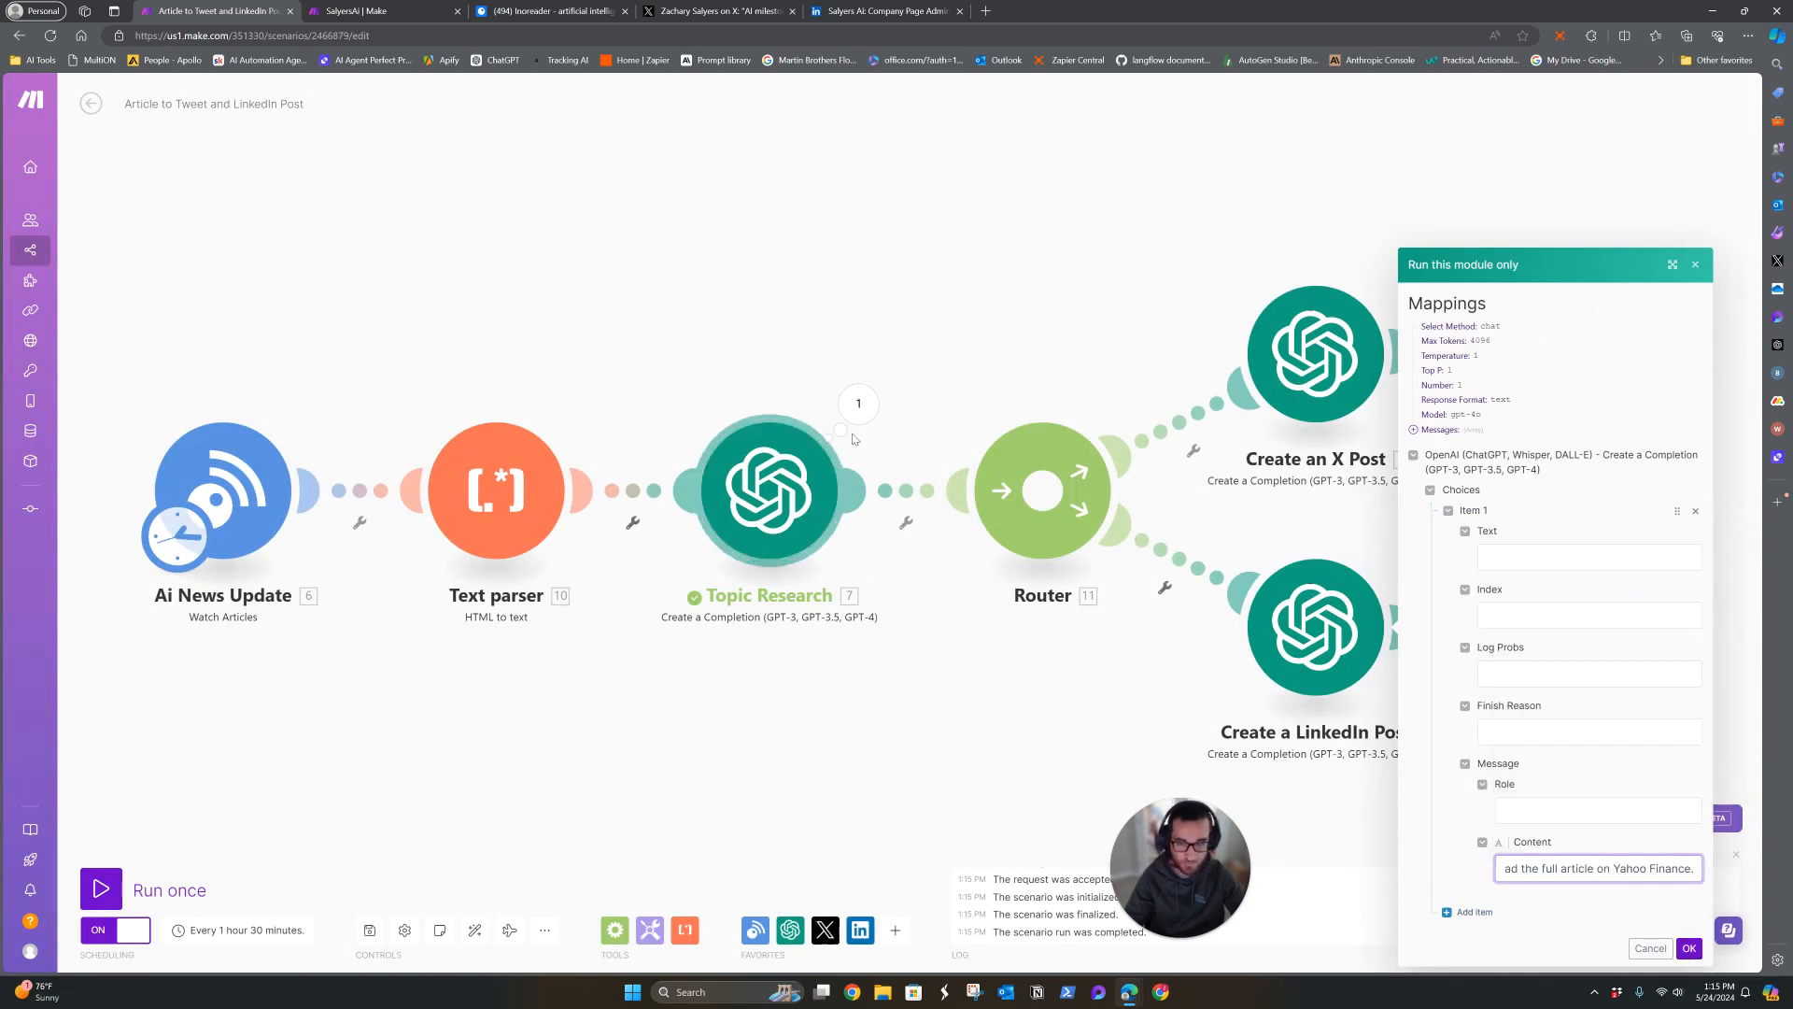
{"action": "left_click", "coordinate": [1689, 948]}
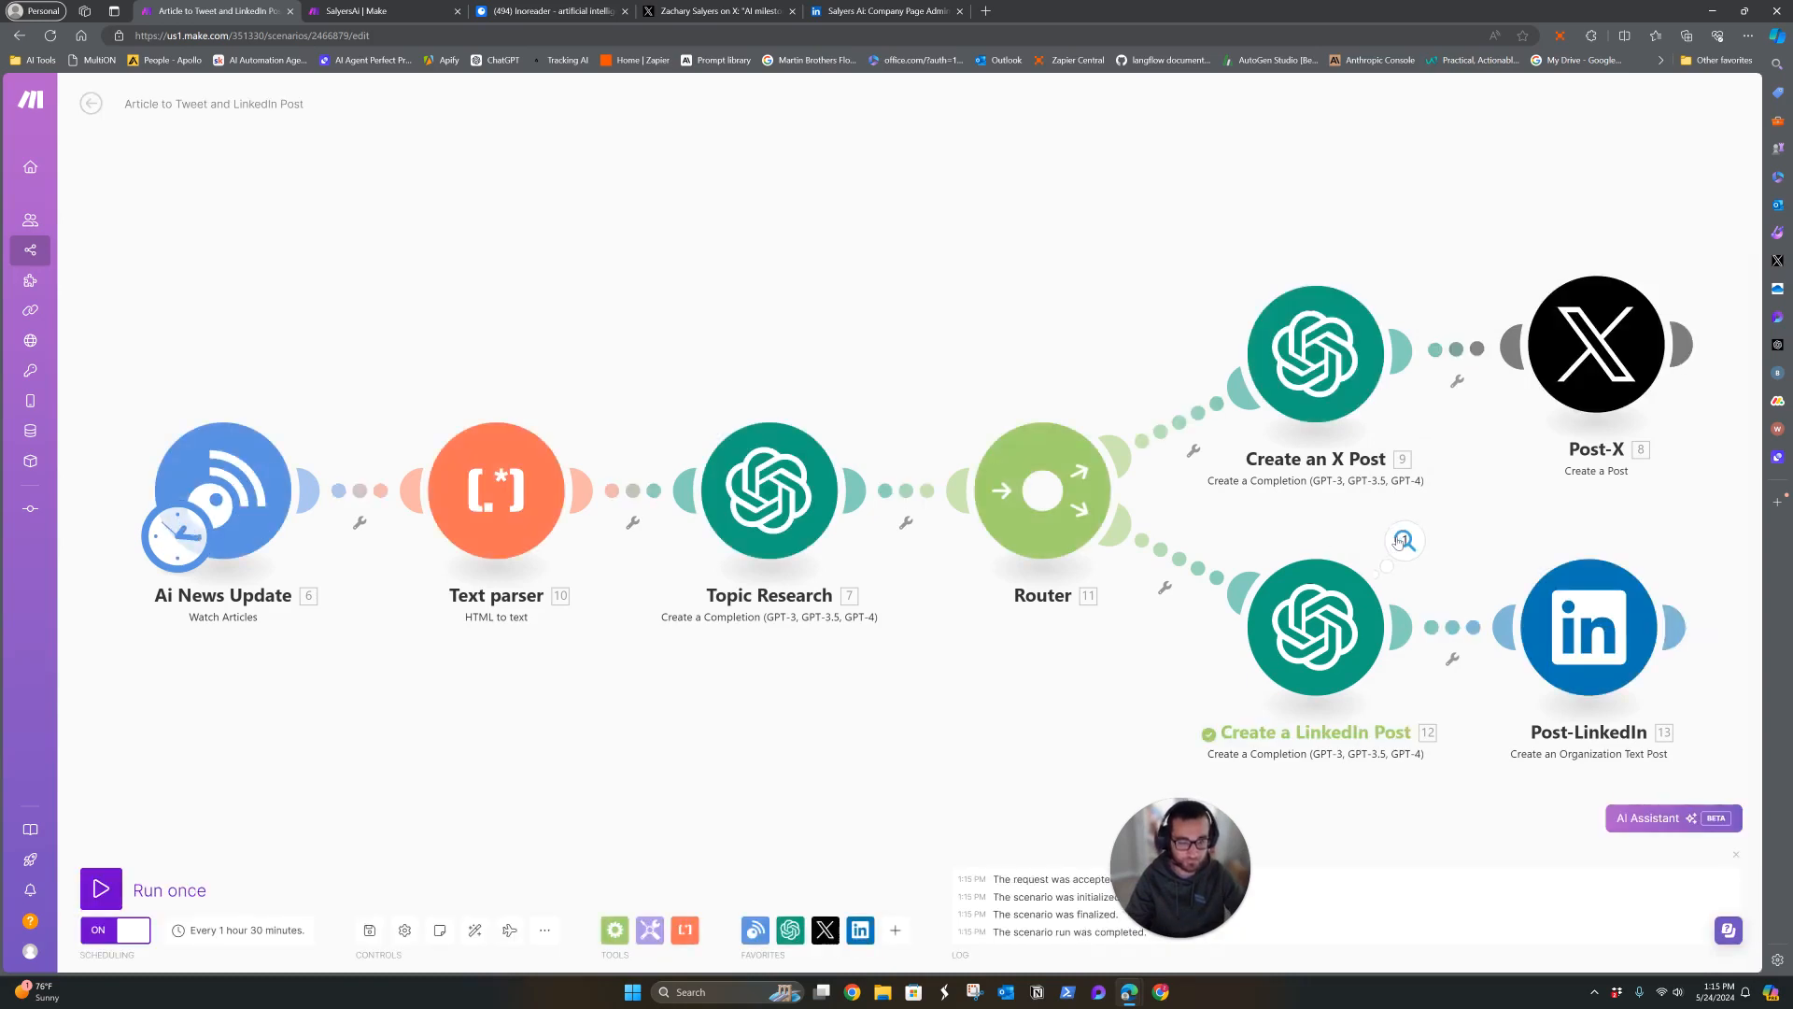
Open the Create a LinkedIn Post output, expand its Result and read through the generated post.
{"action": "left_click", "coordinate": [1400, 540]}
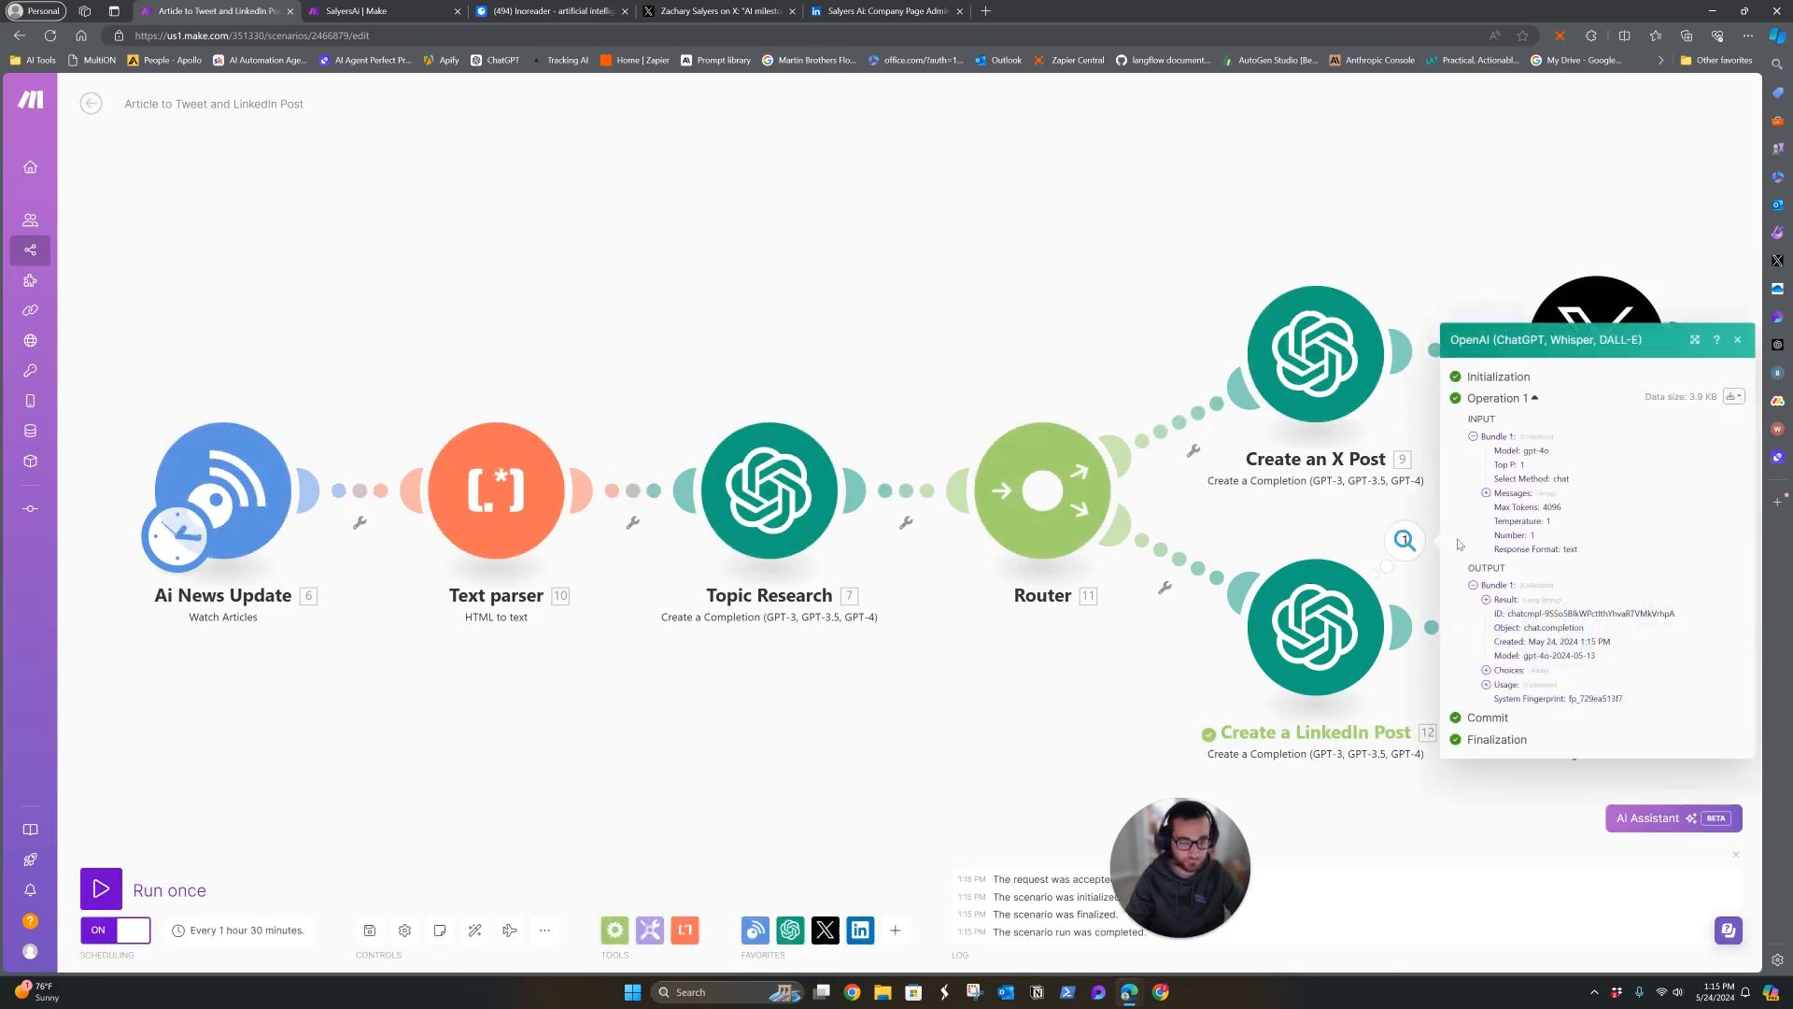
{"action": "left_click", "coordinate": [1486, 600]}
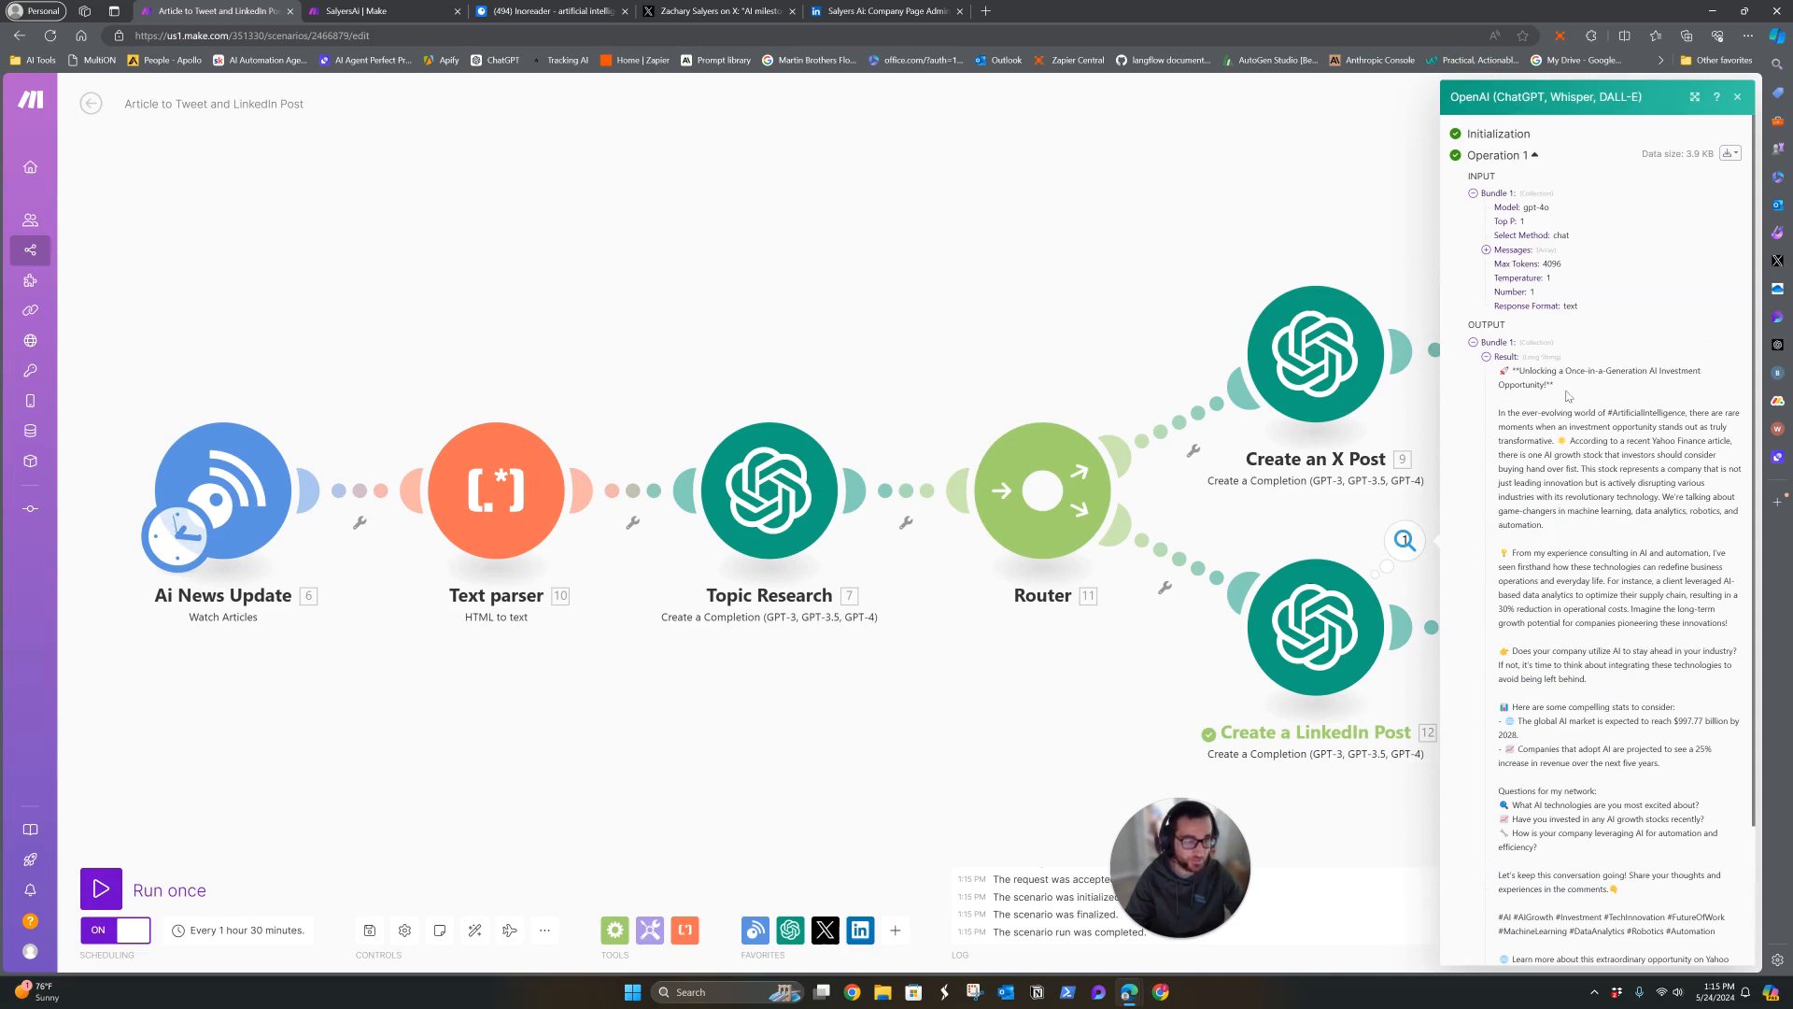
{"action": "scroll", "coordinate": [1569, 392], "scroll_direction": "down", "scroll_amount": 1}
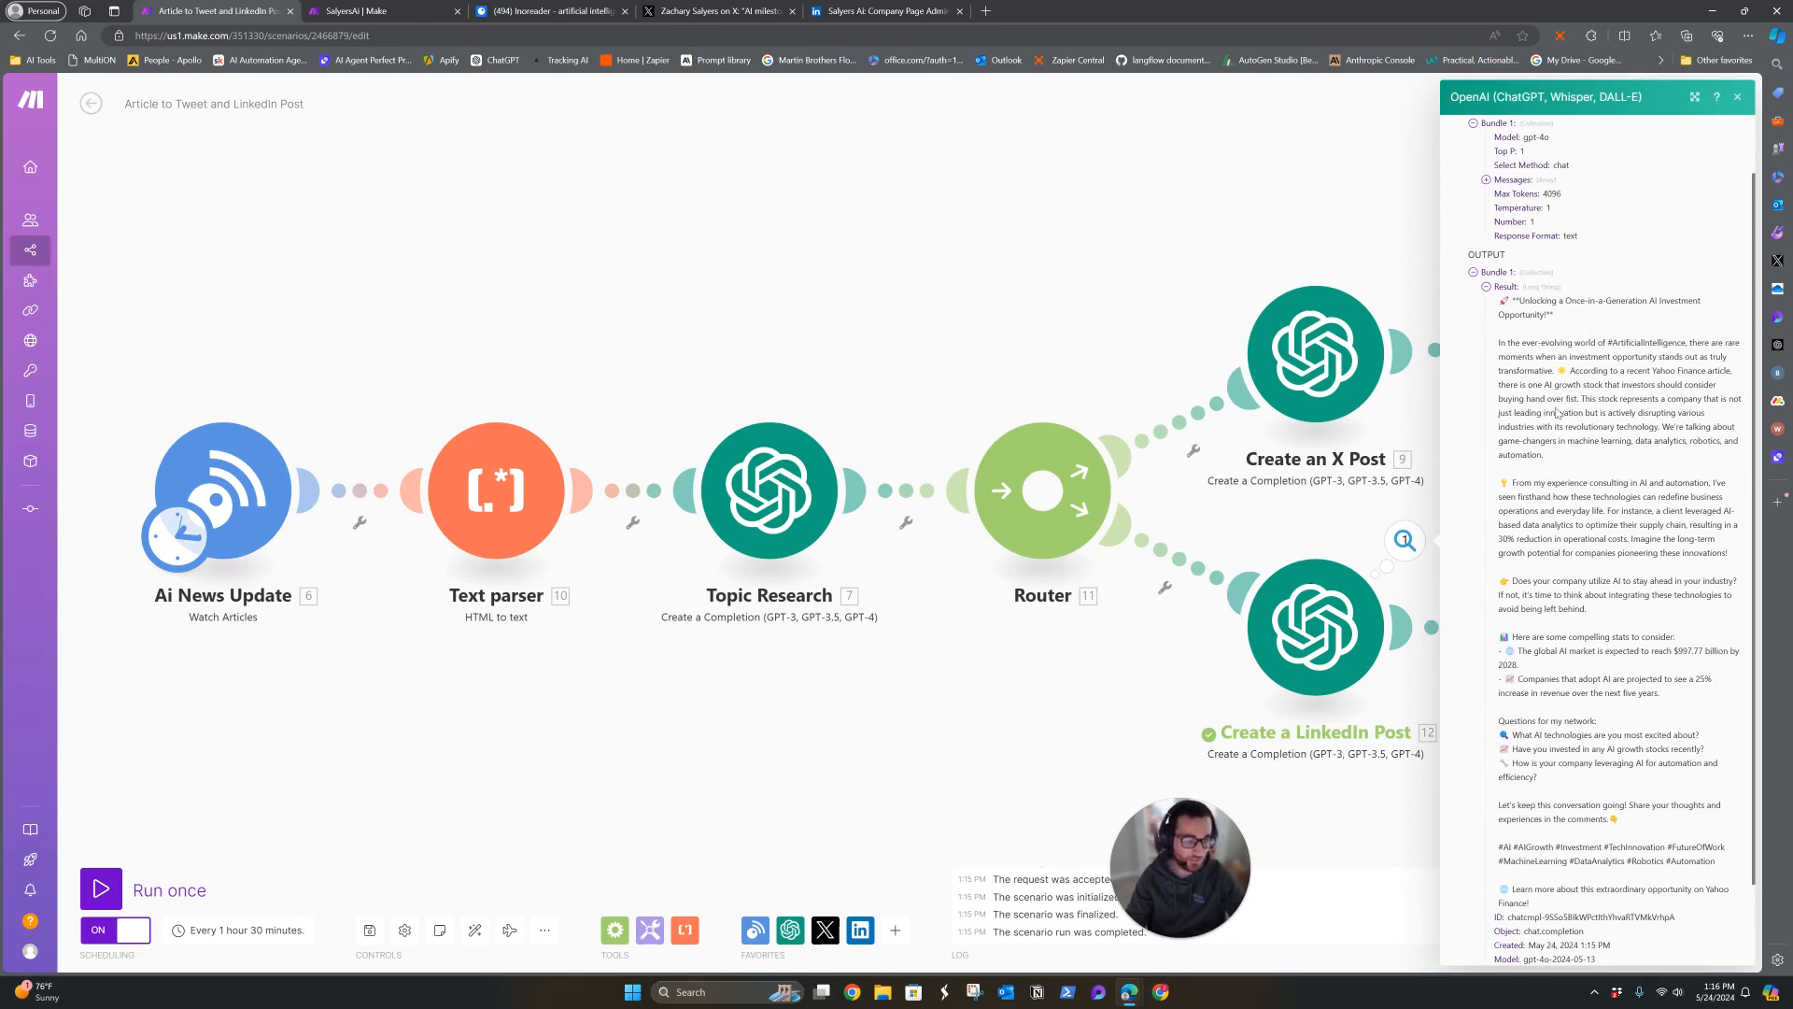
{"action": "scroll", "coordinate": [1605, 596], "scroll_direction": "down", "scroll_amount": 1}
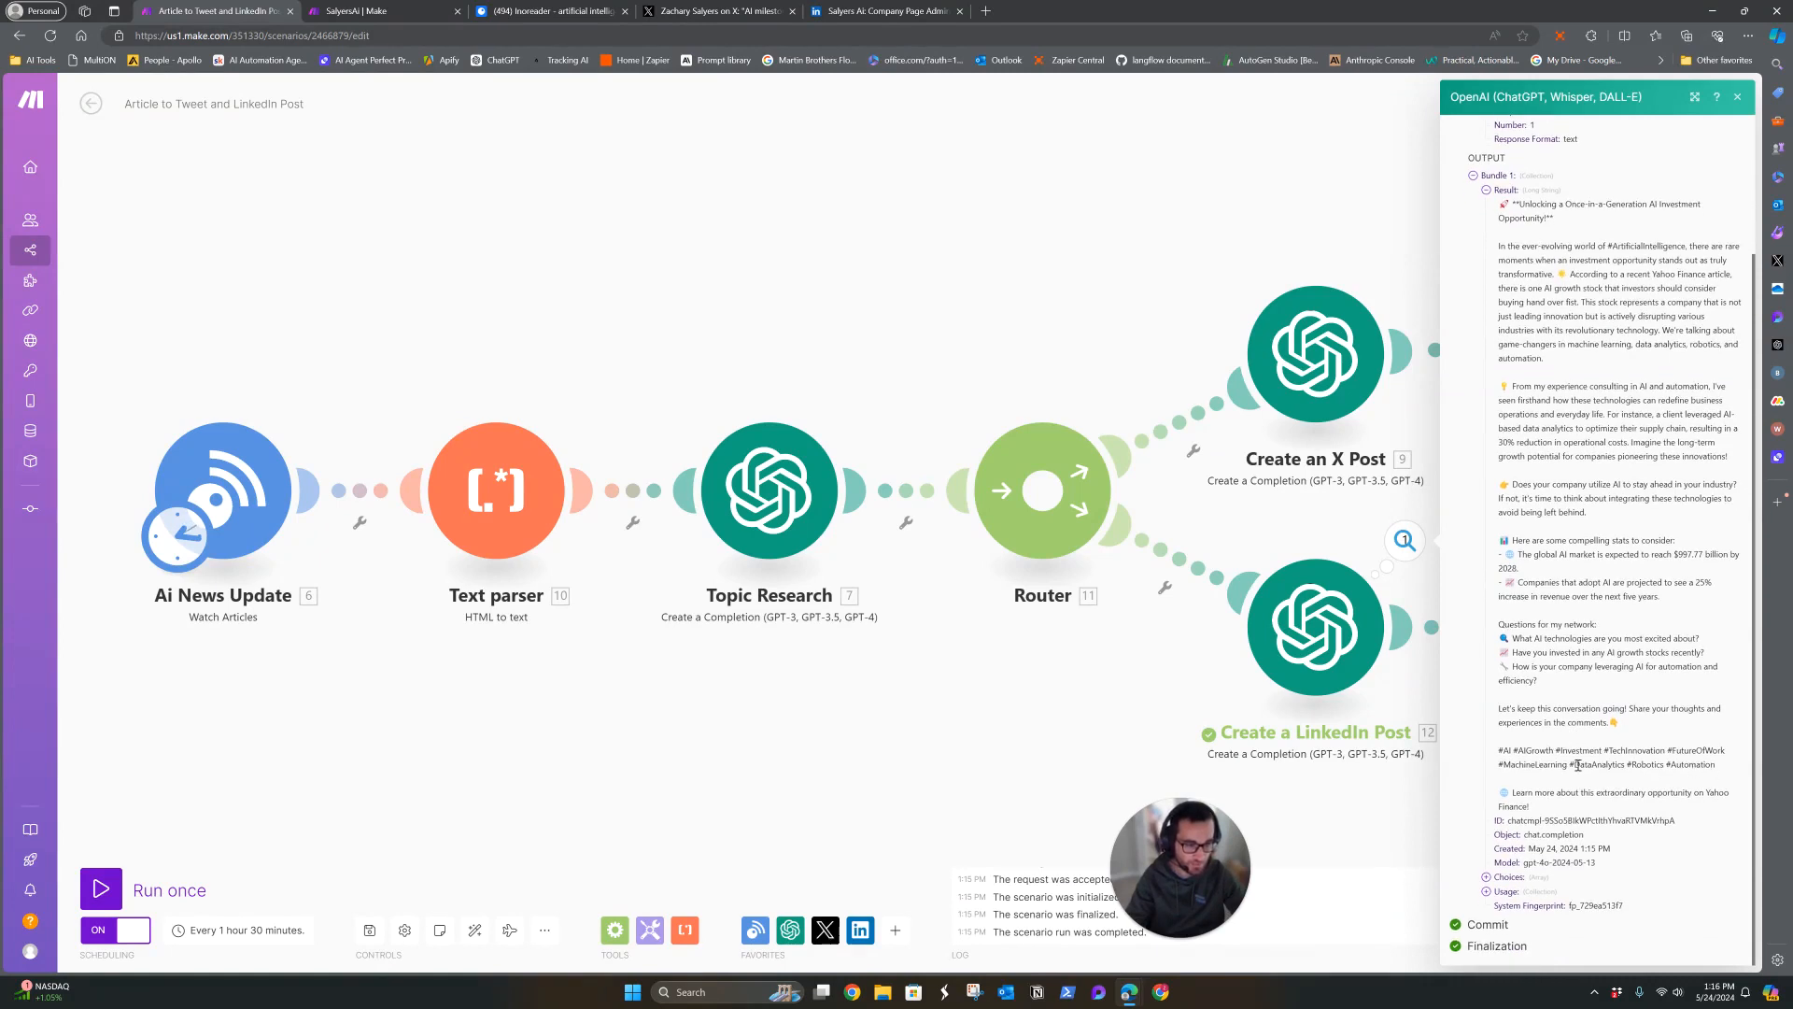
Reopen the Create a LinkedIn Post output and select the generated post text from the title to the hashtags.
{"action": "scroll", "coordinate": [1579, 577], "scroll_direction": "up", "scroll_amount": 1}
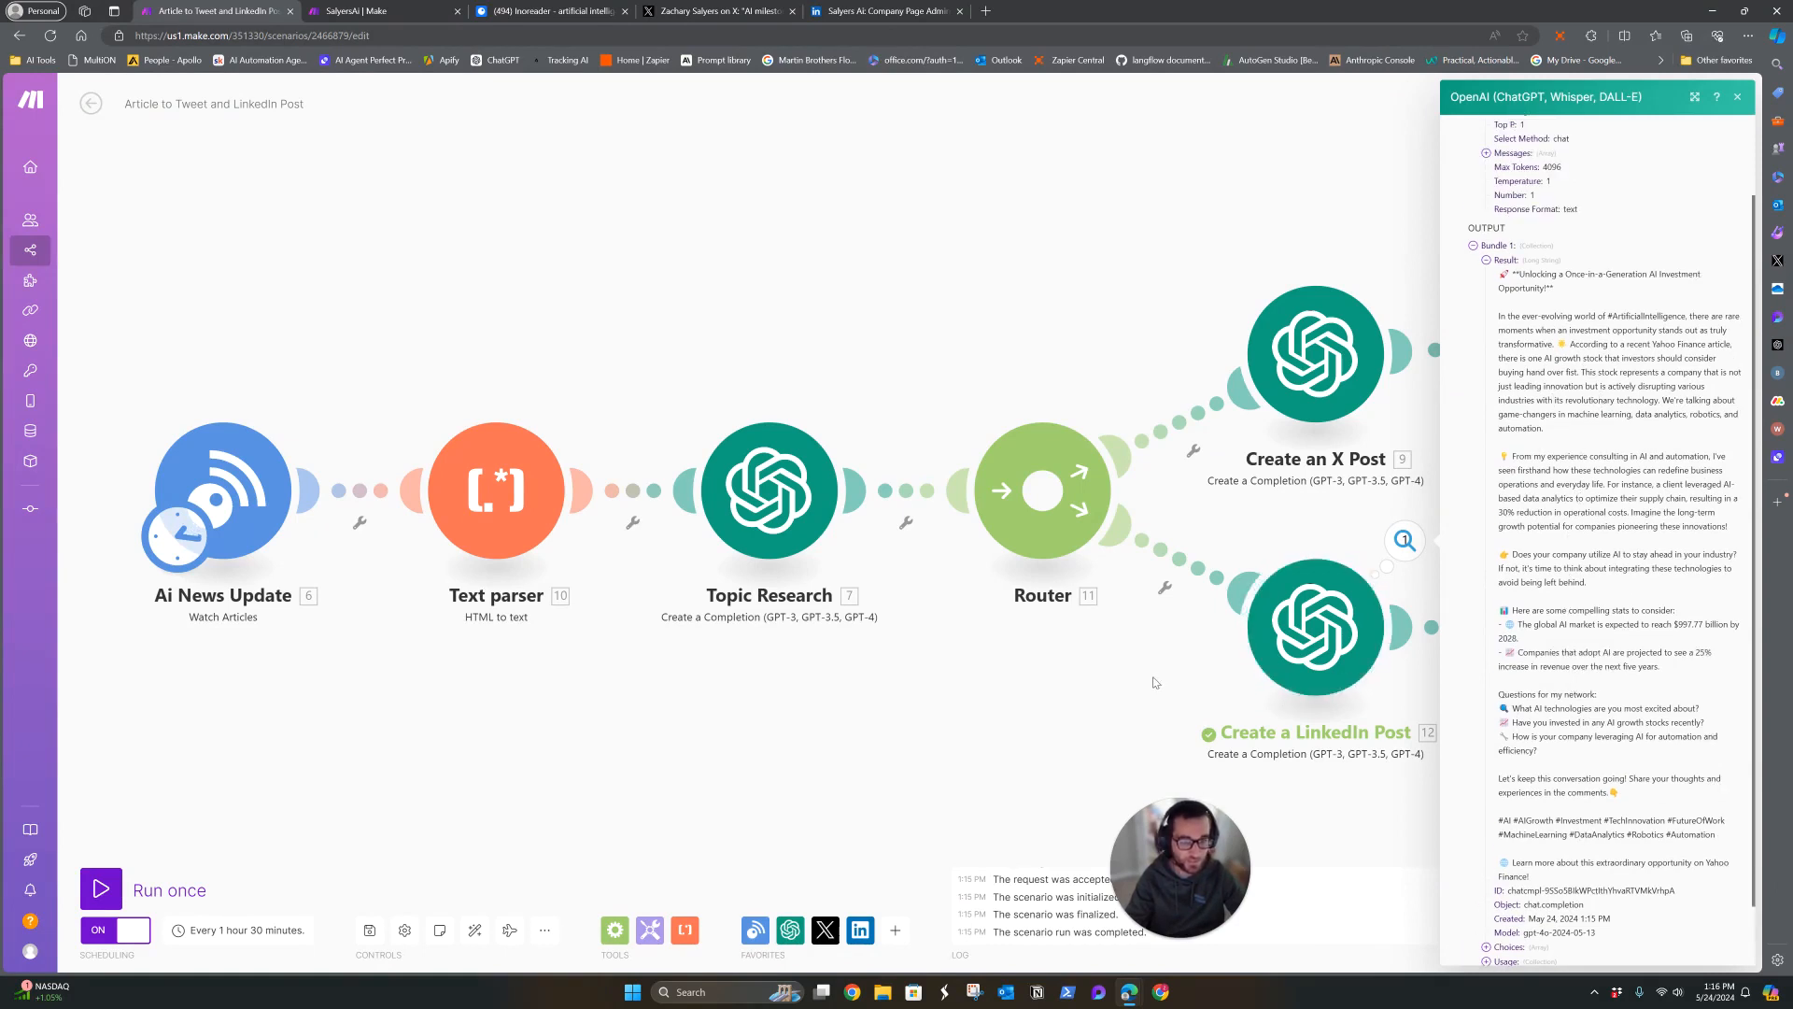
{"action": "left_click", "coordinate": [1405, 541]}
{"action": "left_click", "coordinate": [1485, 600]}
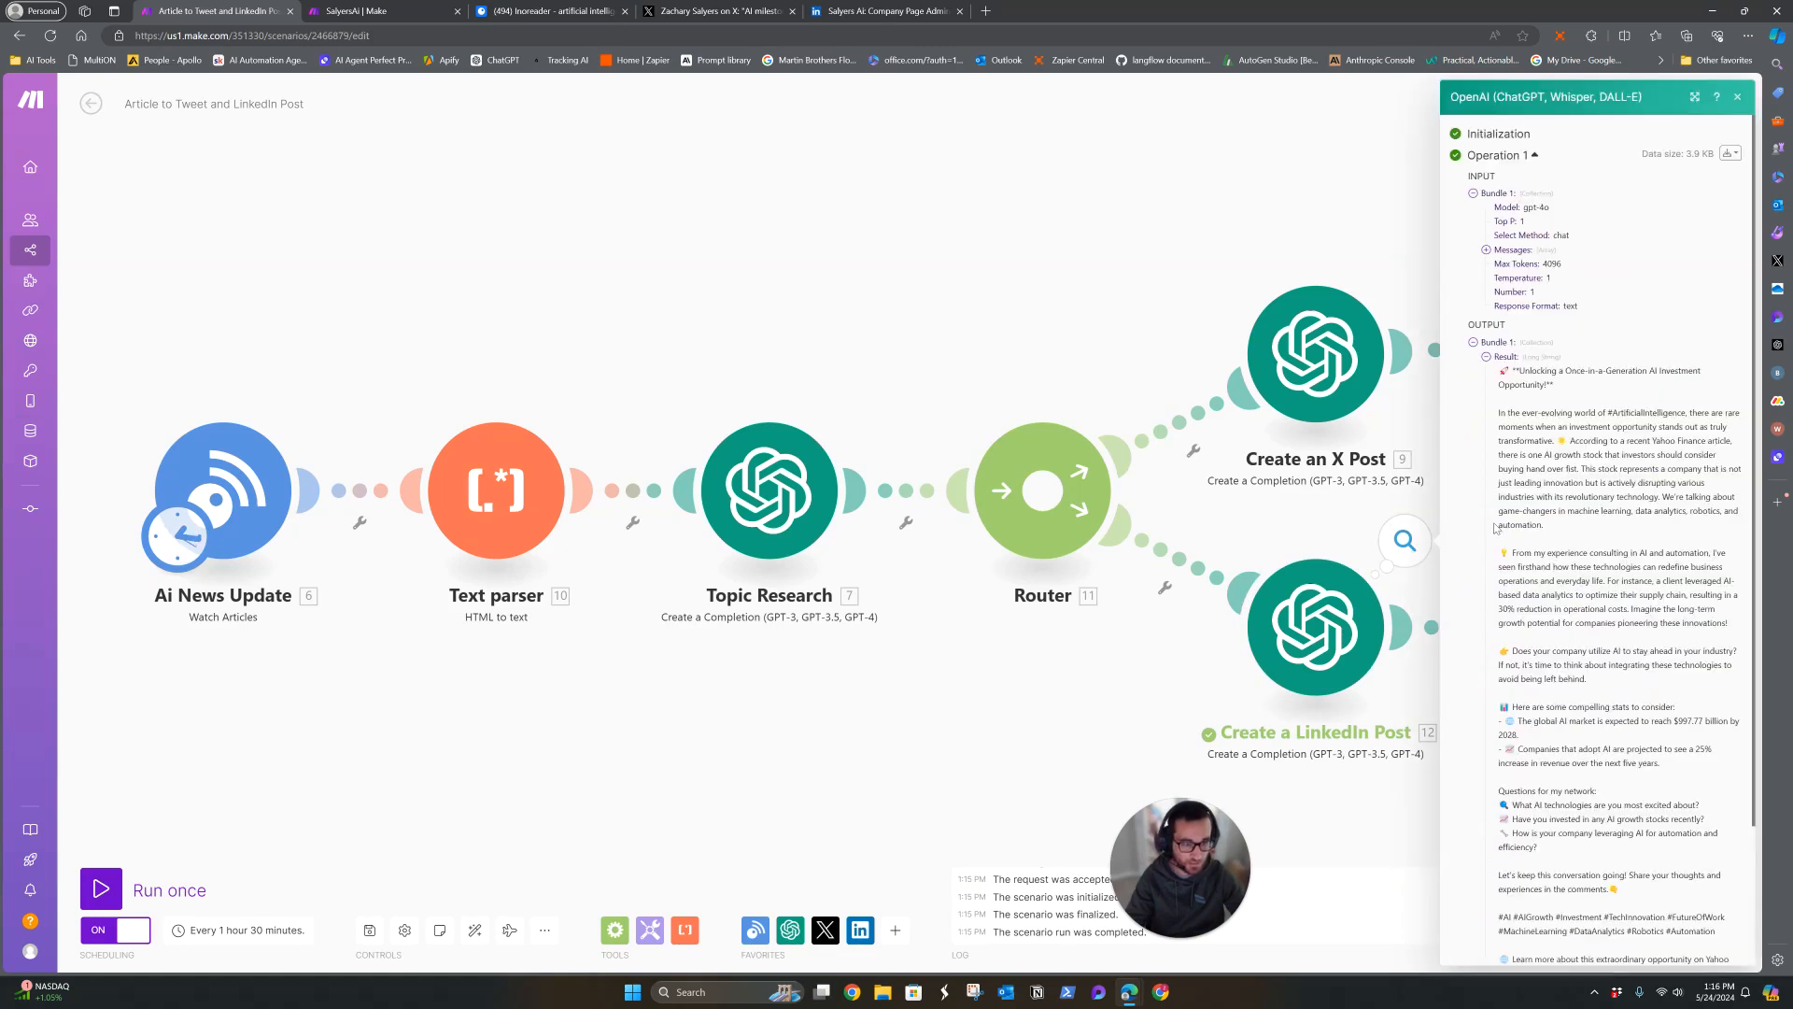
{"action": "left_click_drag", "start_coordinate": [1503, 371], "coordinate": [1739, 938]}
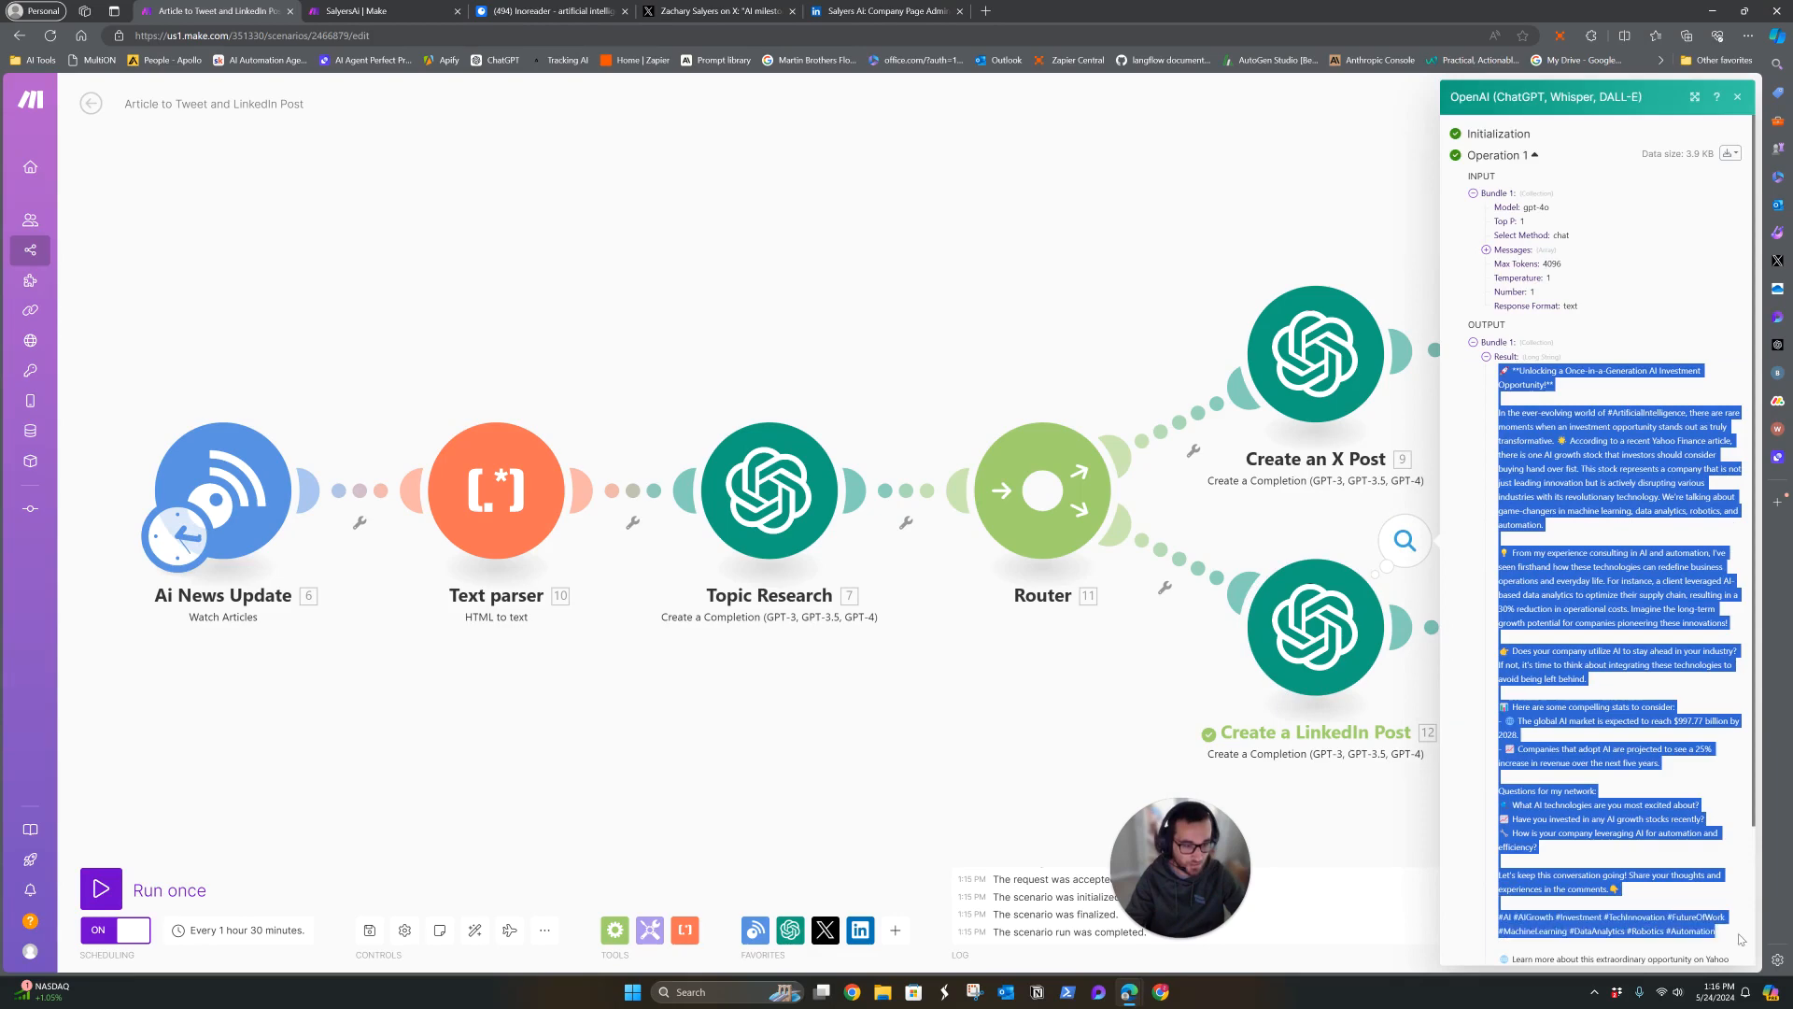
{"action": "left_click", "coordinate": [1080, 284]}
Open the Post-LinkedIn module's settings and review its Connection choices and the Salyers Ai Organization selection.
{"action": "right_click", "coordinate": [1612, 655]}
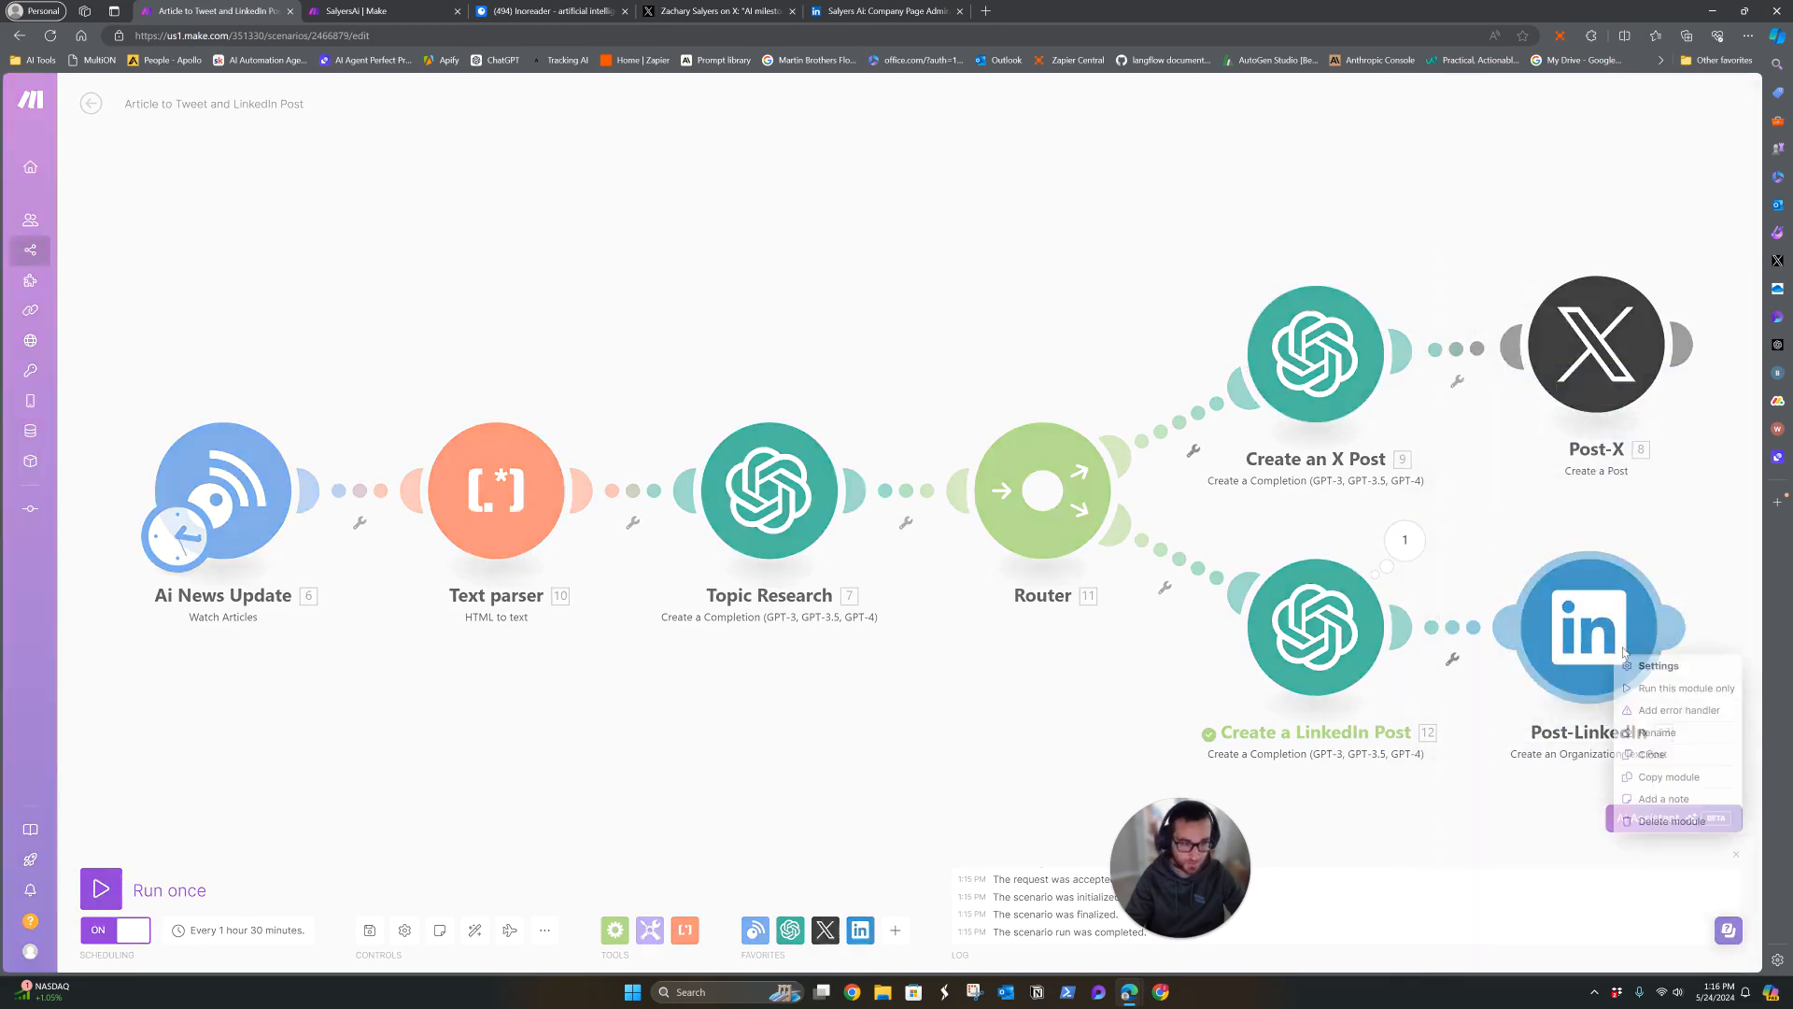
{"action": "left_click", "coordinate": [1590, 568]}
{"action": "left_click_drag", "start_coordinate": [1680, 547], "coordinate": [1451, 518]}
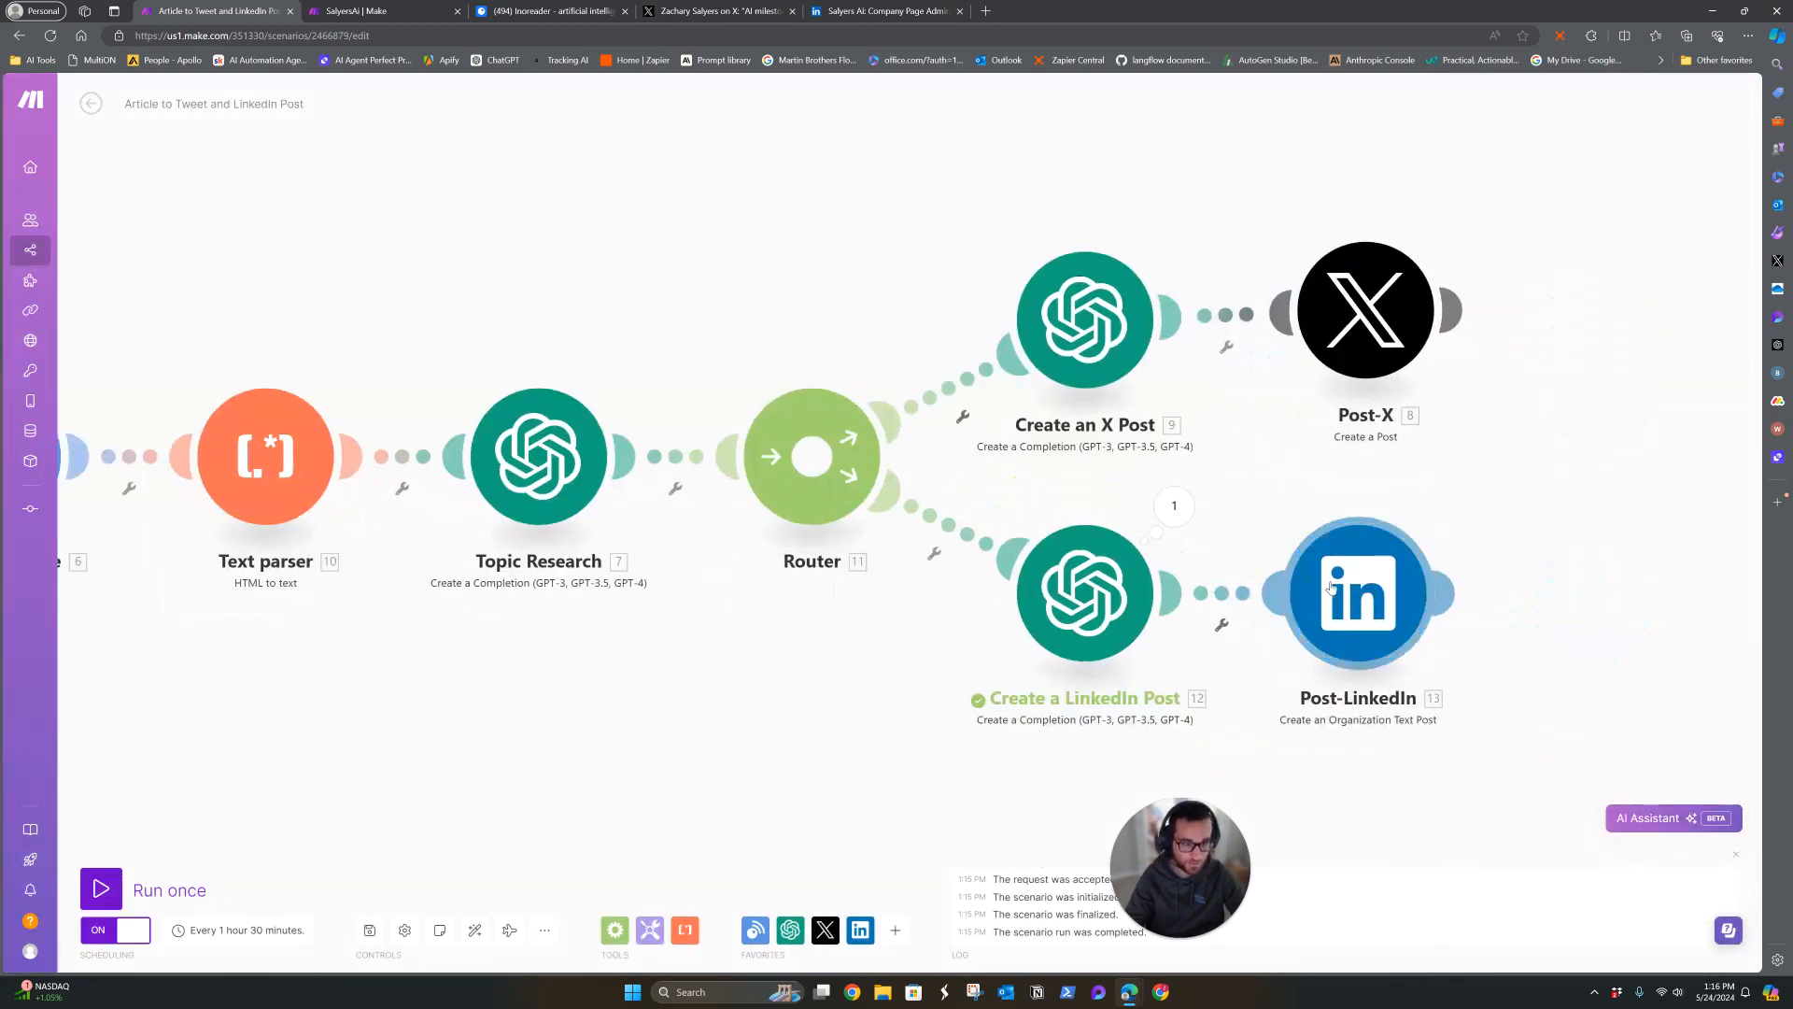
{"action": "left_click", "coordinate": [1358, 594]}
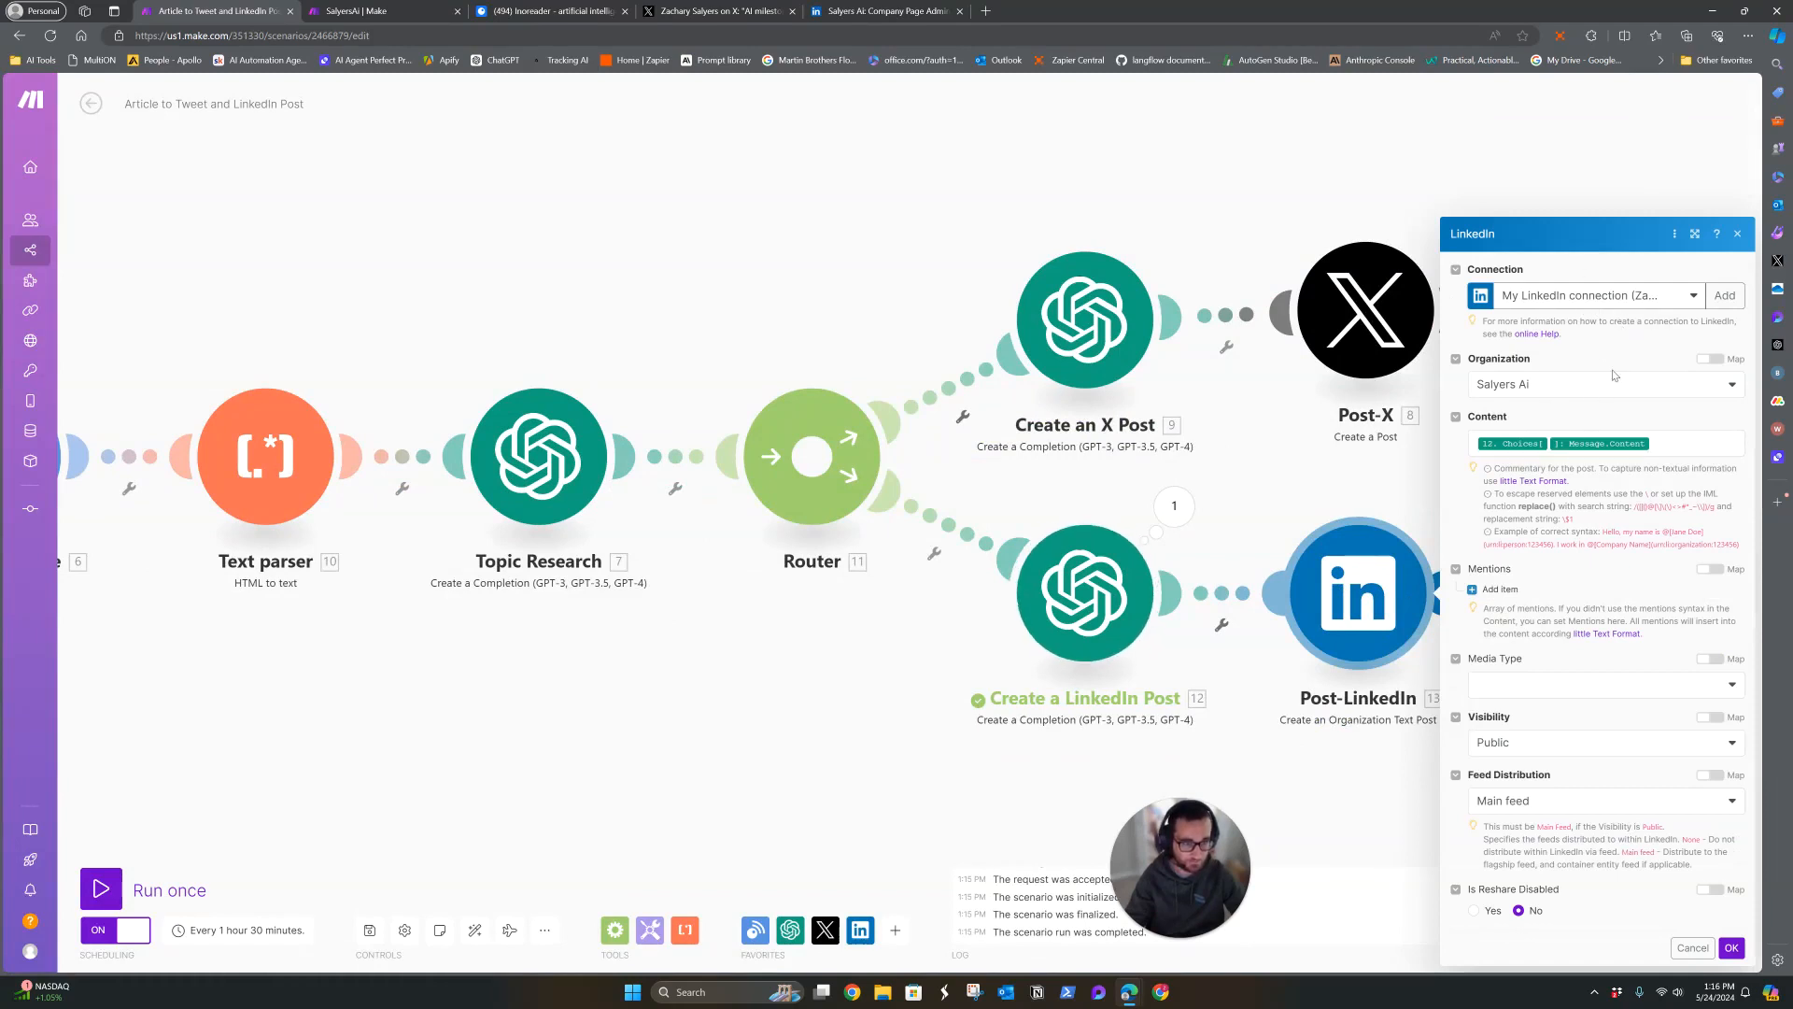
{"action": "left_click", "coordinate": [1671, 297]}
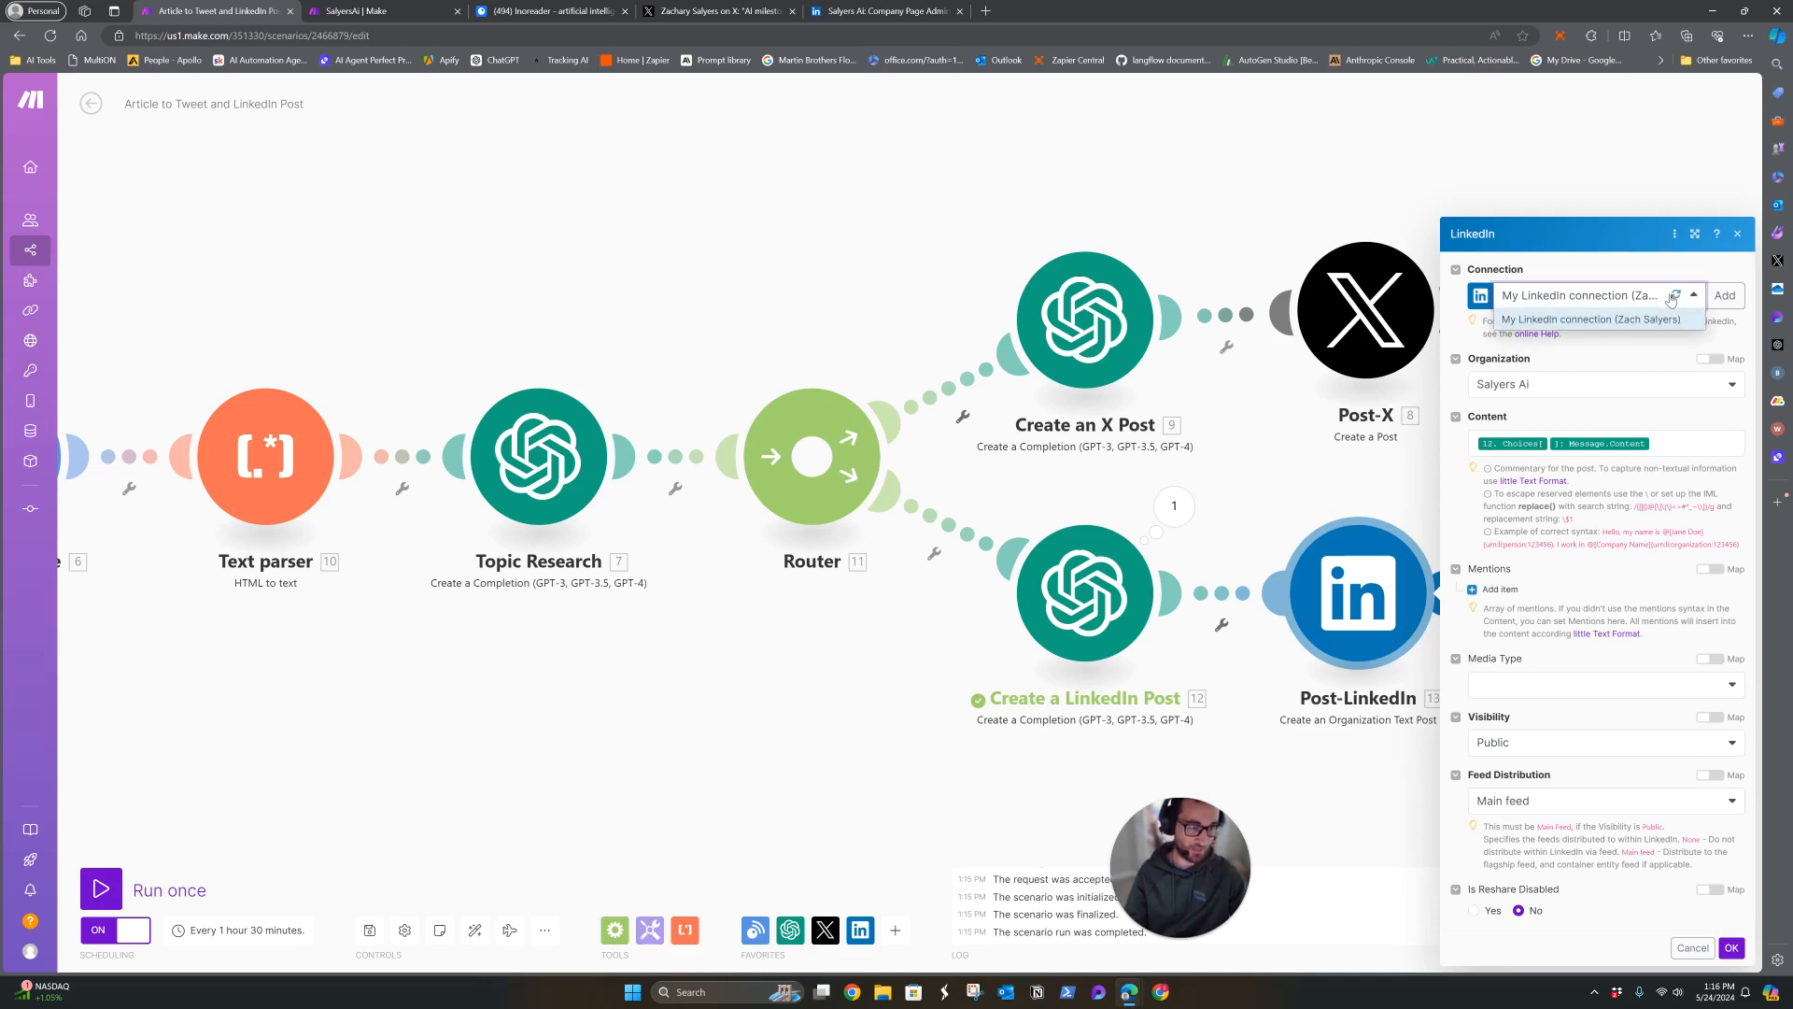
{"action": "left_click", "coordinate": [1600, 394]}
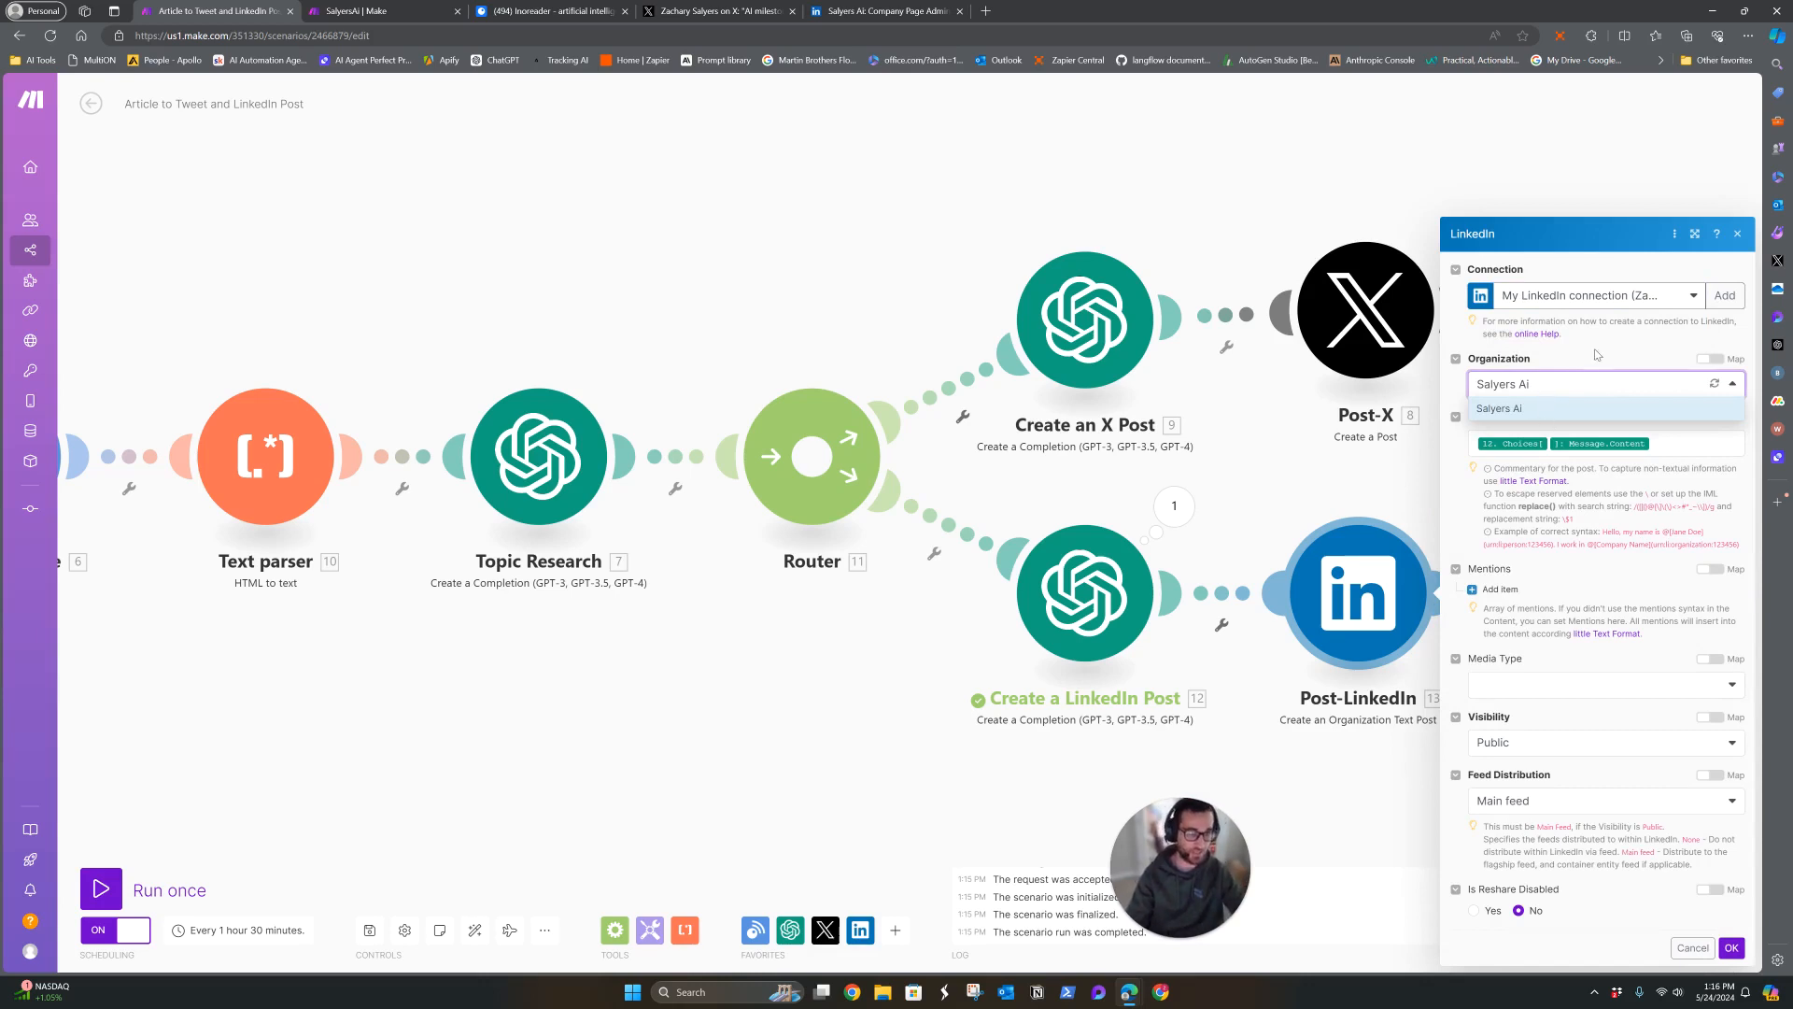
{"action": "left_click", "coordinate": [1597, 408]}
Examine the Post-LinkedIn Content mapping against the Choices and Message items of Create a LinkedIn Post, and confirm the settings.
{"action": "left_click", "coordinate": [1660, 444]}
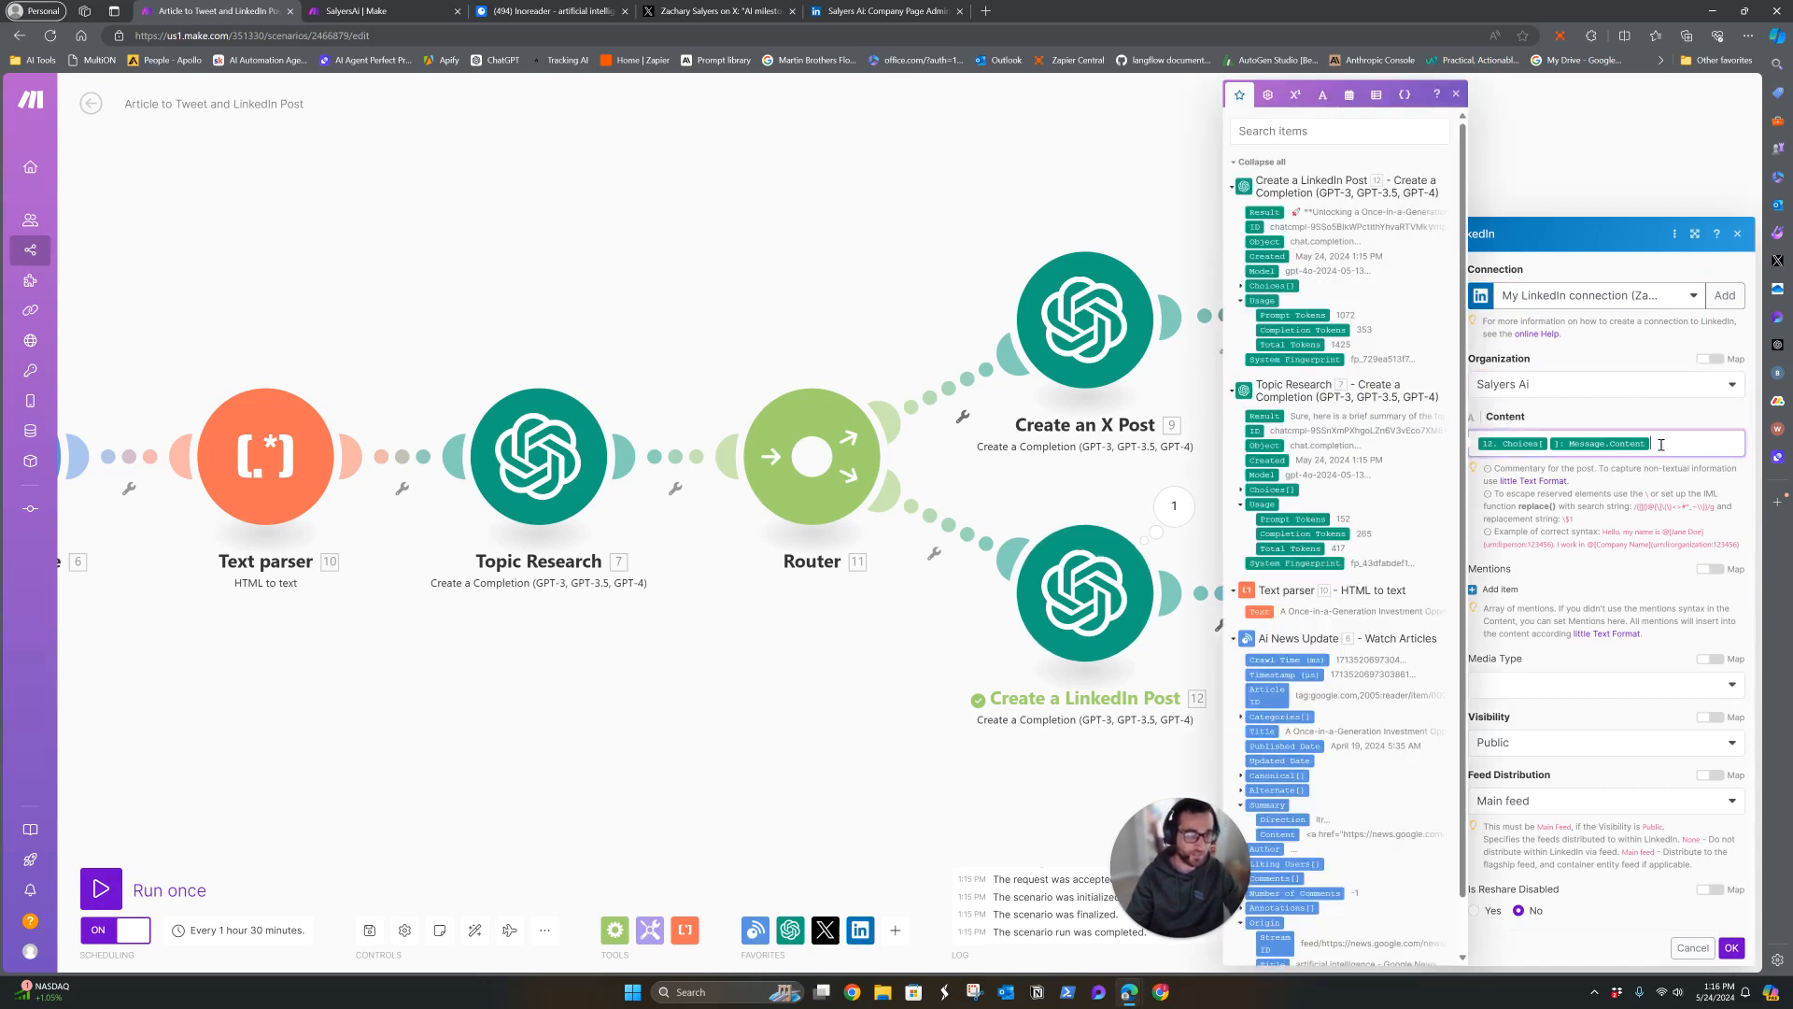
{"action": "left_click", "coordinate": [1240, 286]}
{"action": "left_click", "coordinate": [1267, 362]}
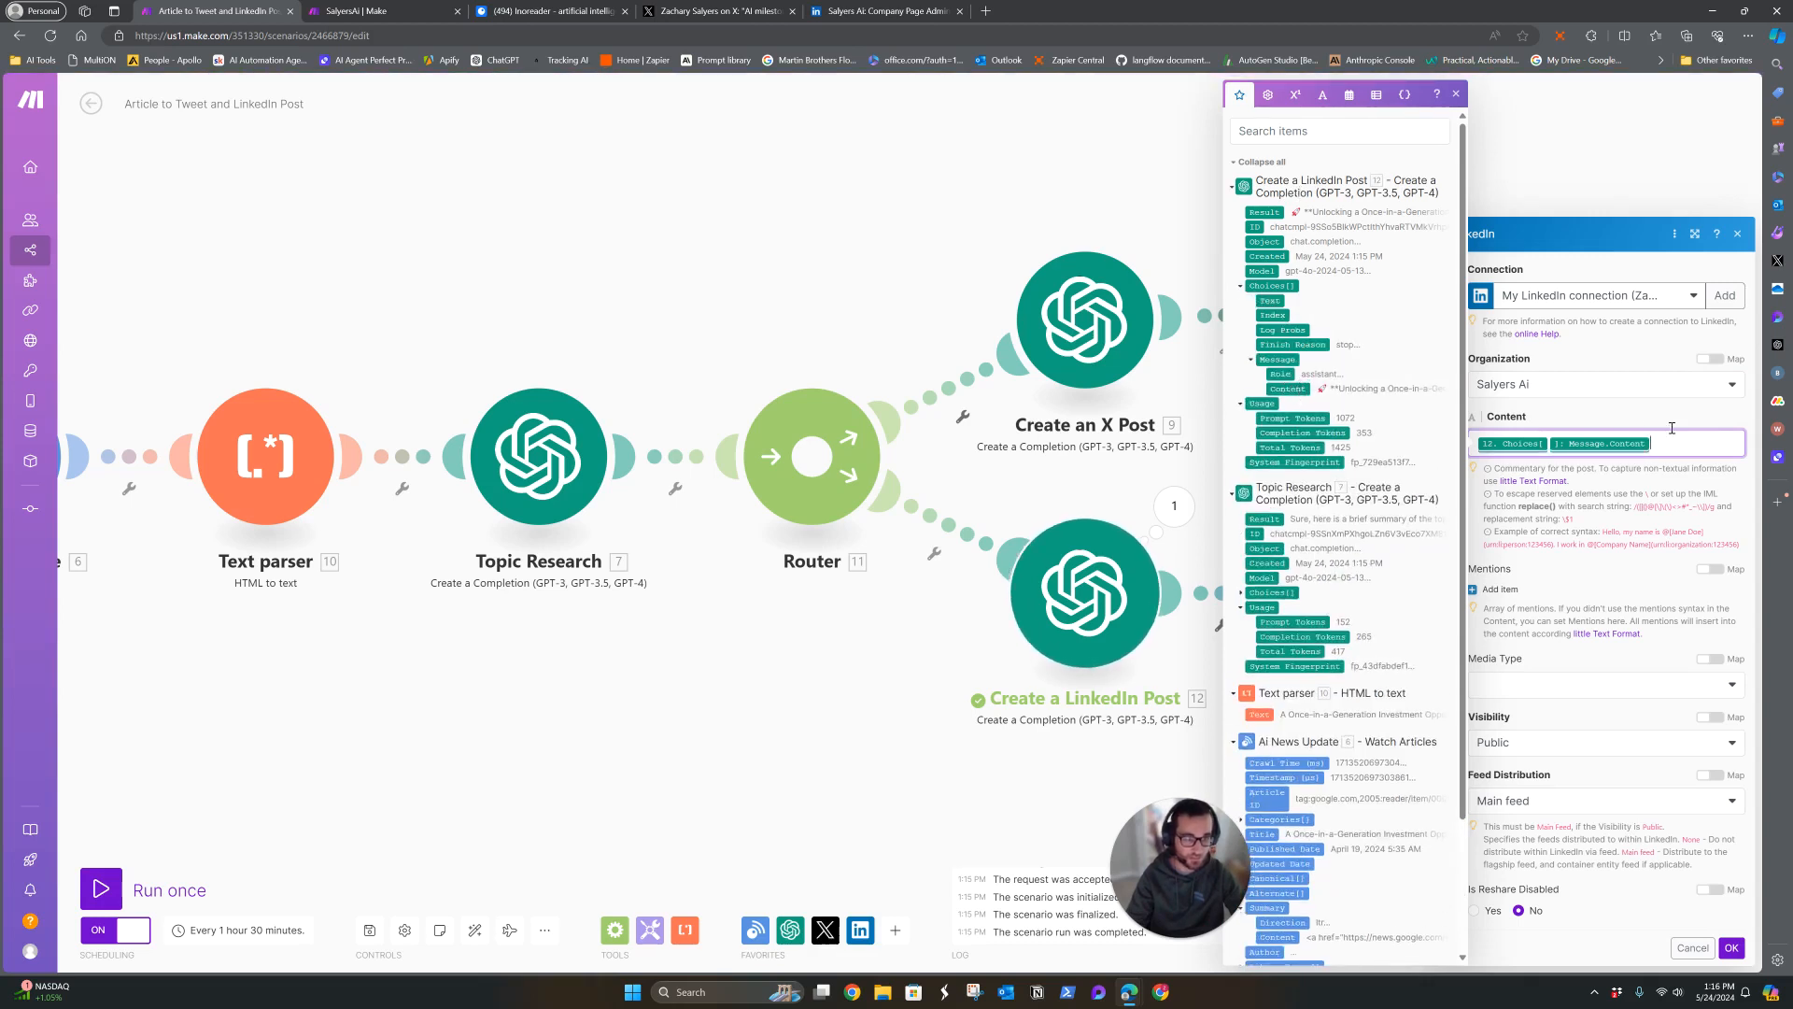
{"action": "left_click", "coordinate": [1689, 527]}
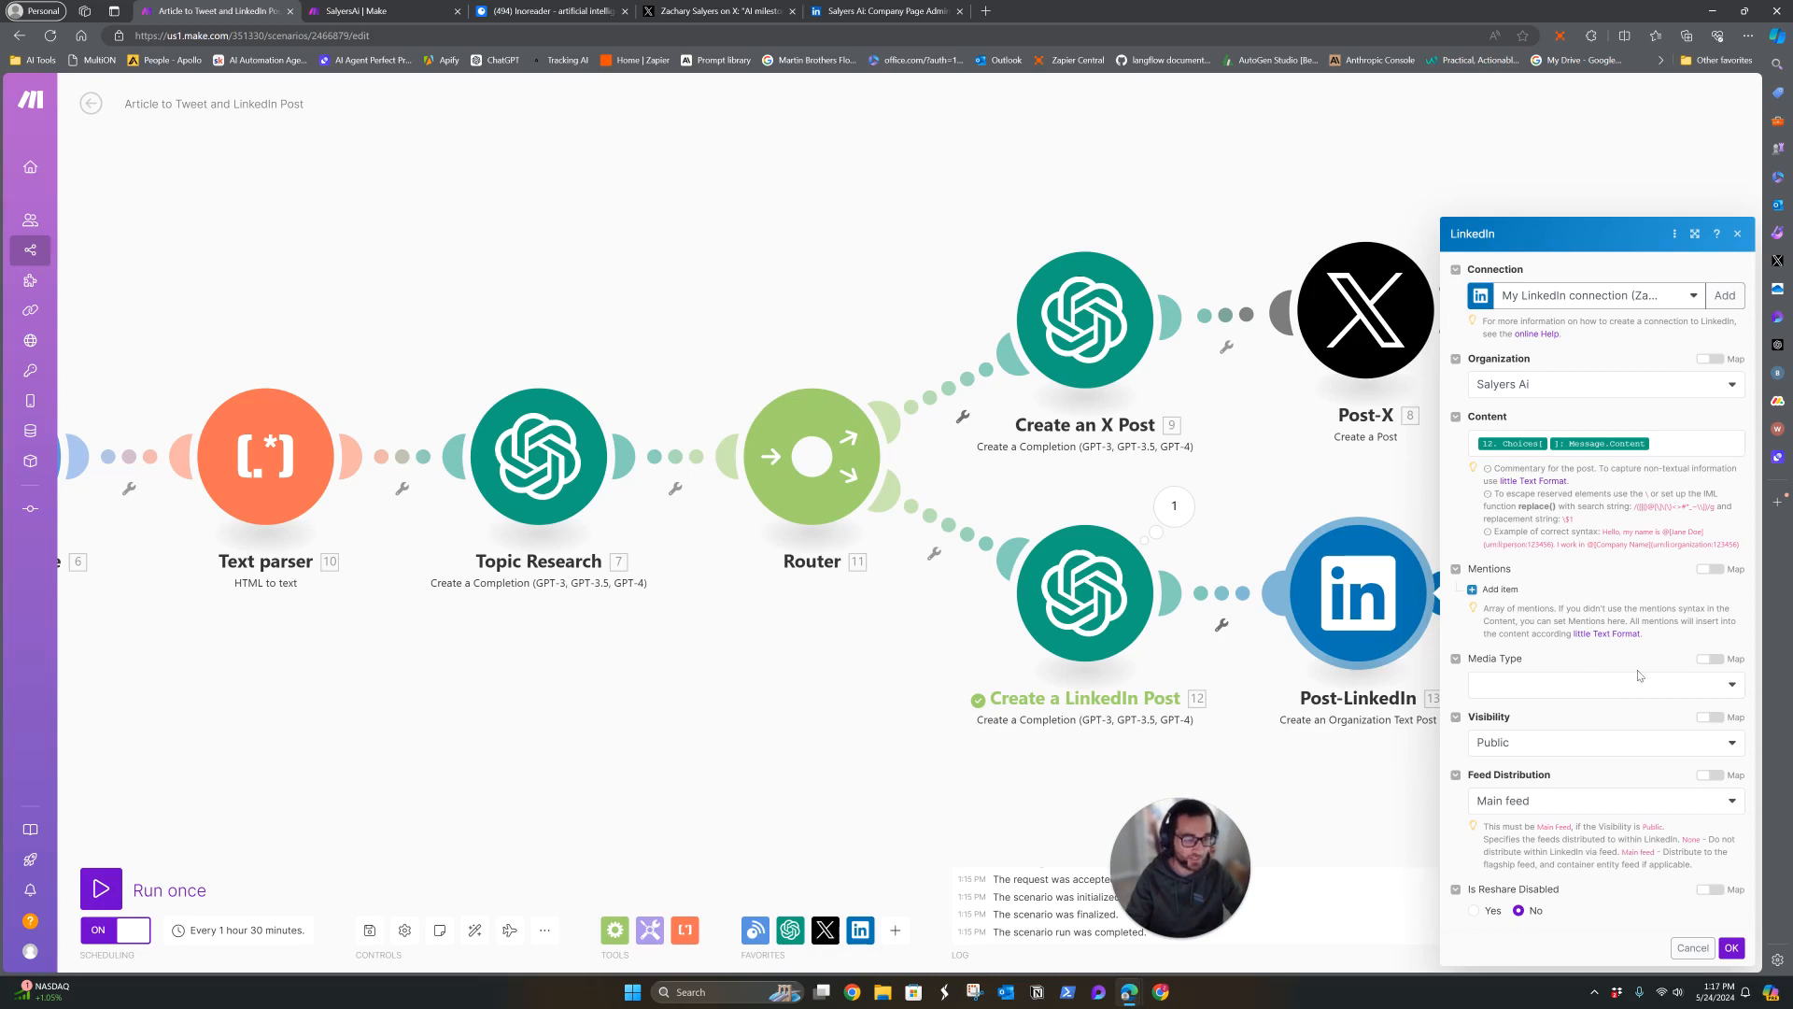
{"action": "left_click", "coordinate": [1732, 948]}
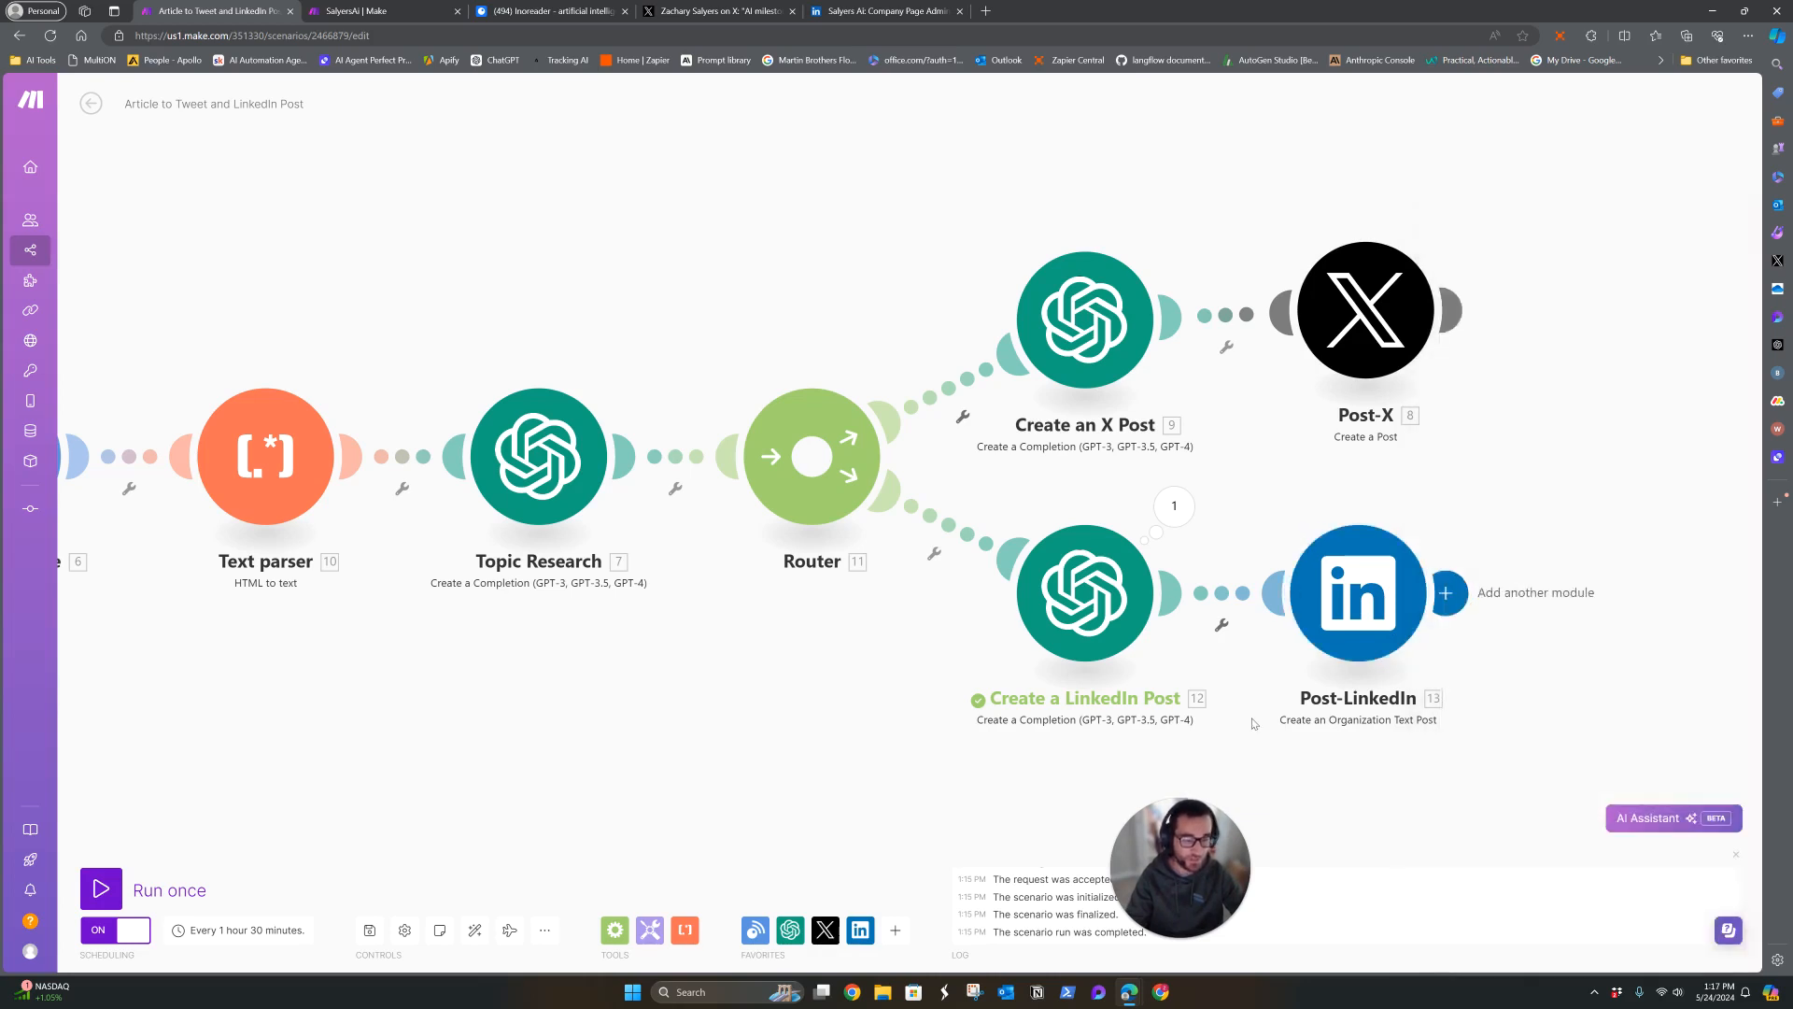
Copy the generated post, from its title through the hashtags, out of the Create a LinkedIn Post output.
{"action": "left_click", "coordinate": [1173, 507]}
{"action": "left_click", "coordinate": [1270, 565]}
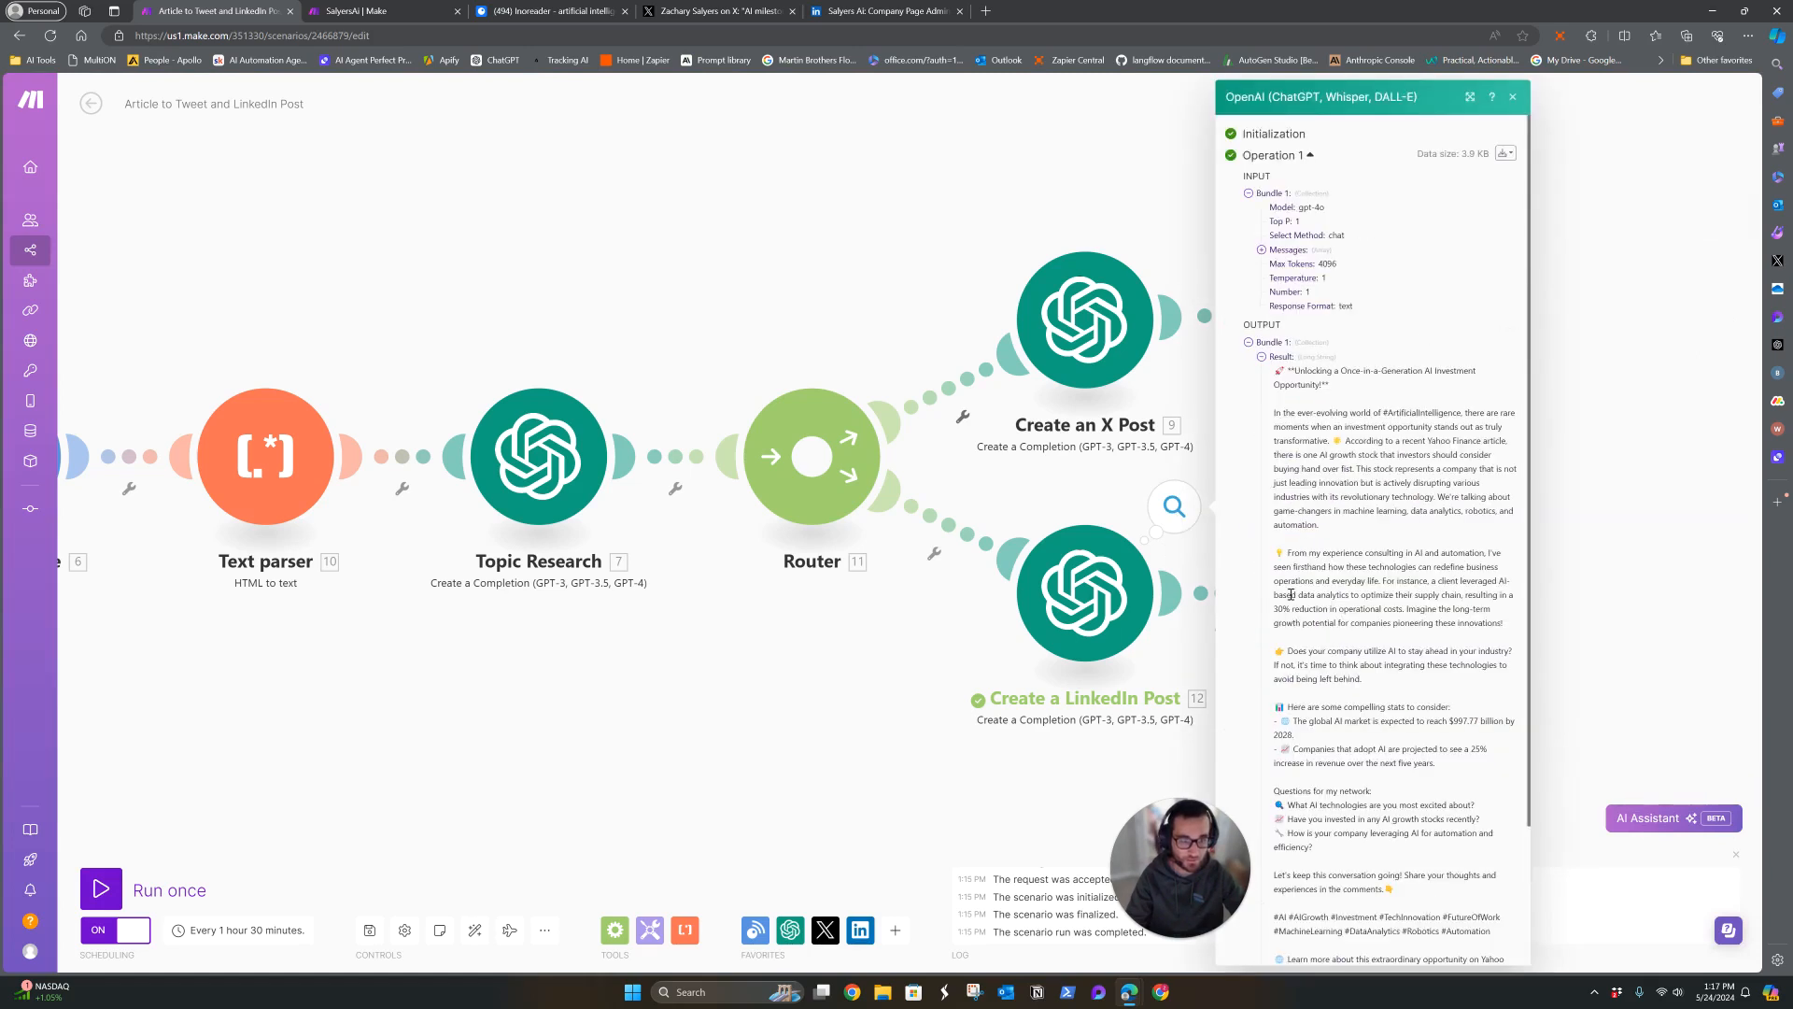
{"action": "left_click_drag", "start_coordinate": [1278, 371], "coordinate": [1500, 934]}
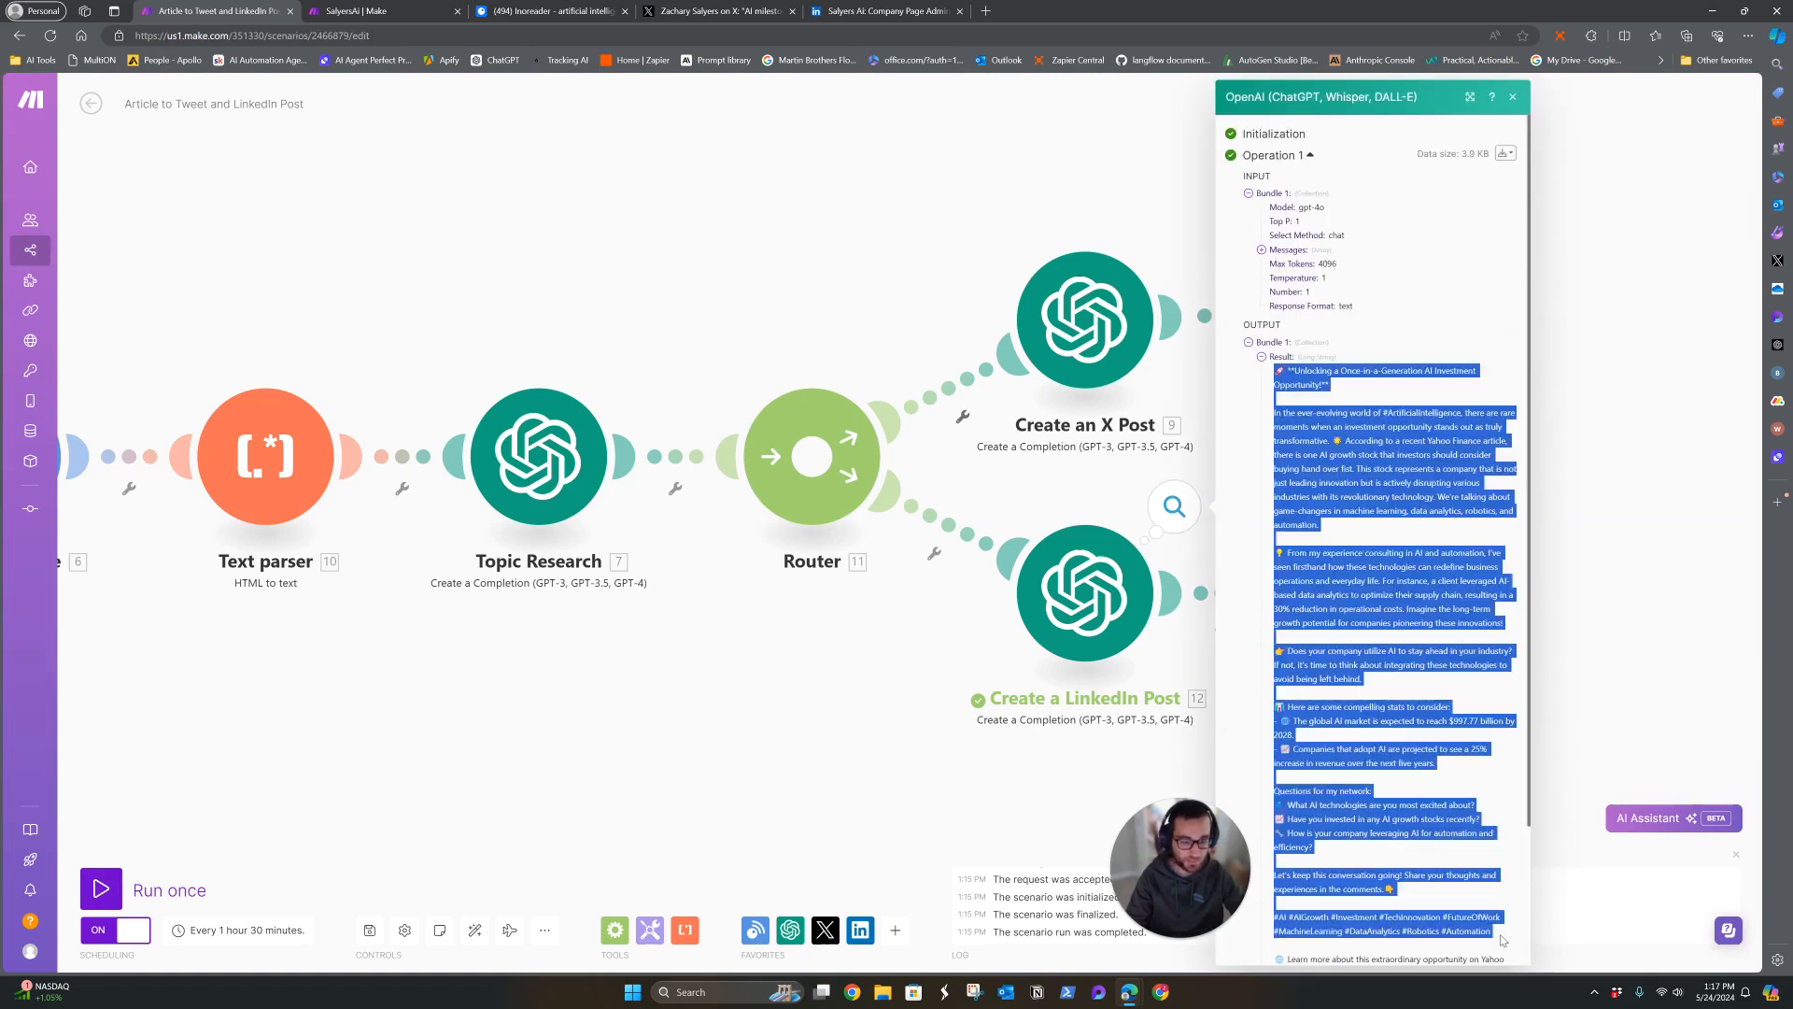
{"action": "left_click", "coordinate": [1630, 574]}
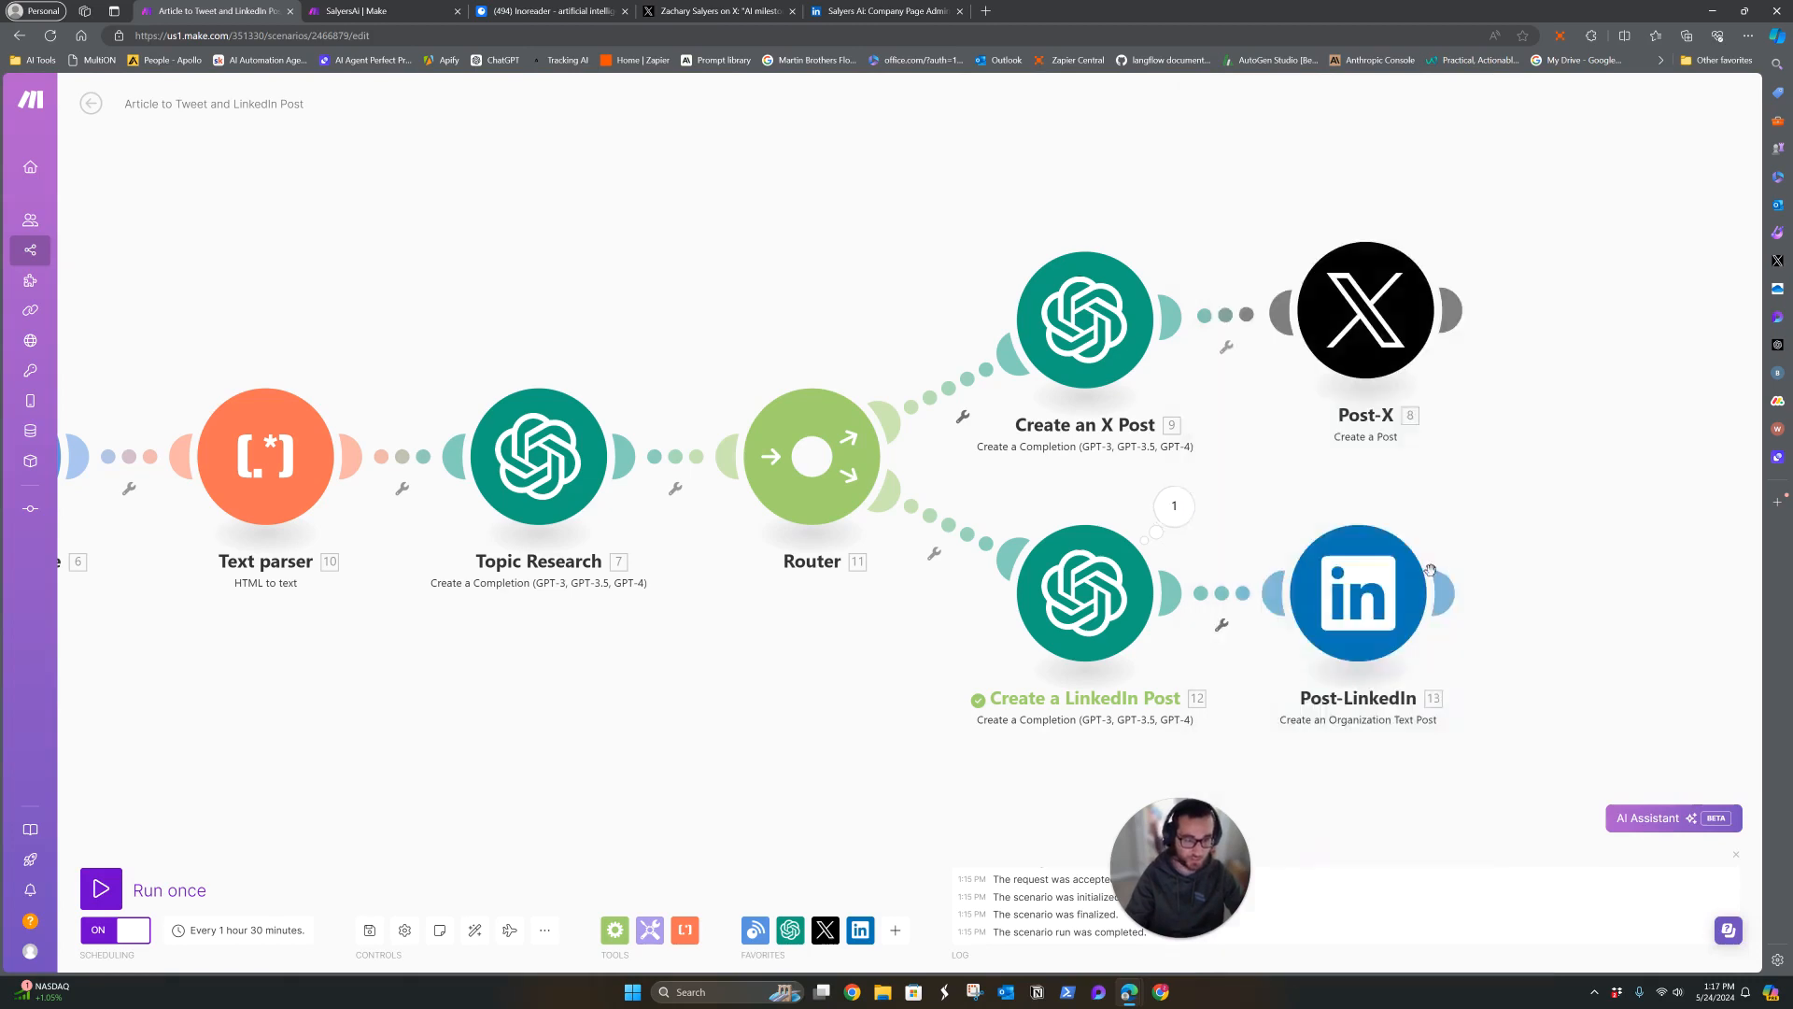
Run only the Post-LinkedIn module with the copied post as the Message Content of one Choices item, and expand the Content sent.
{"action": "right_click", "coordinate": [1373, 584]}
{"action": "left_click", "coordinate": [1415, 616]}
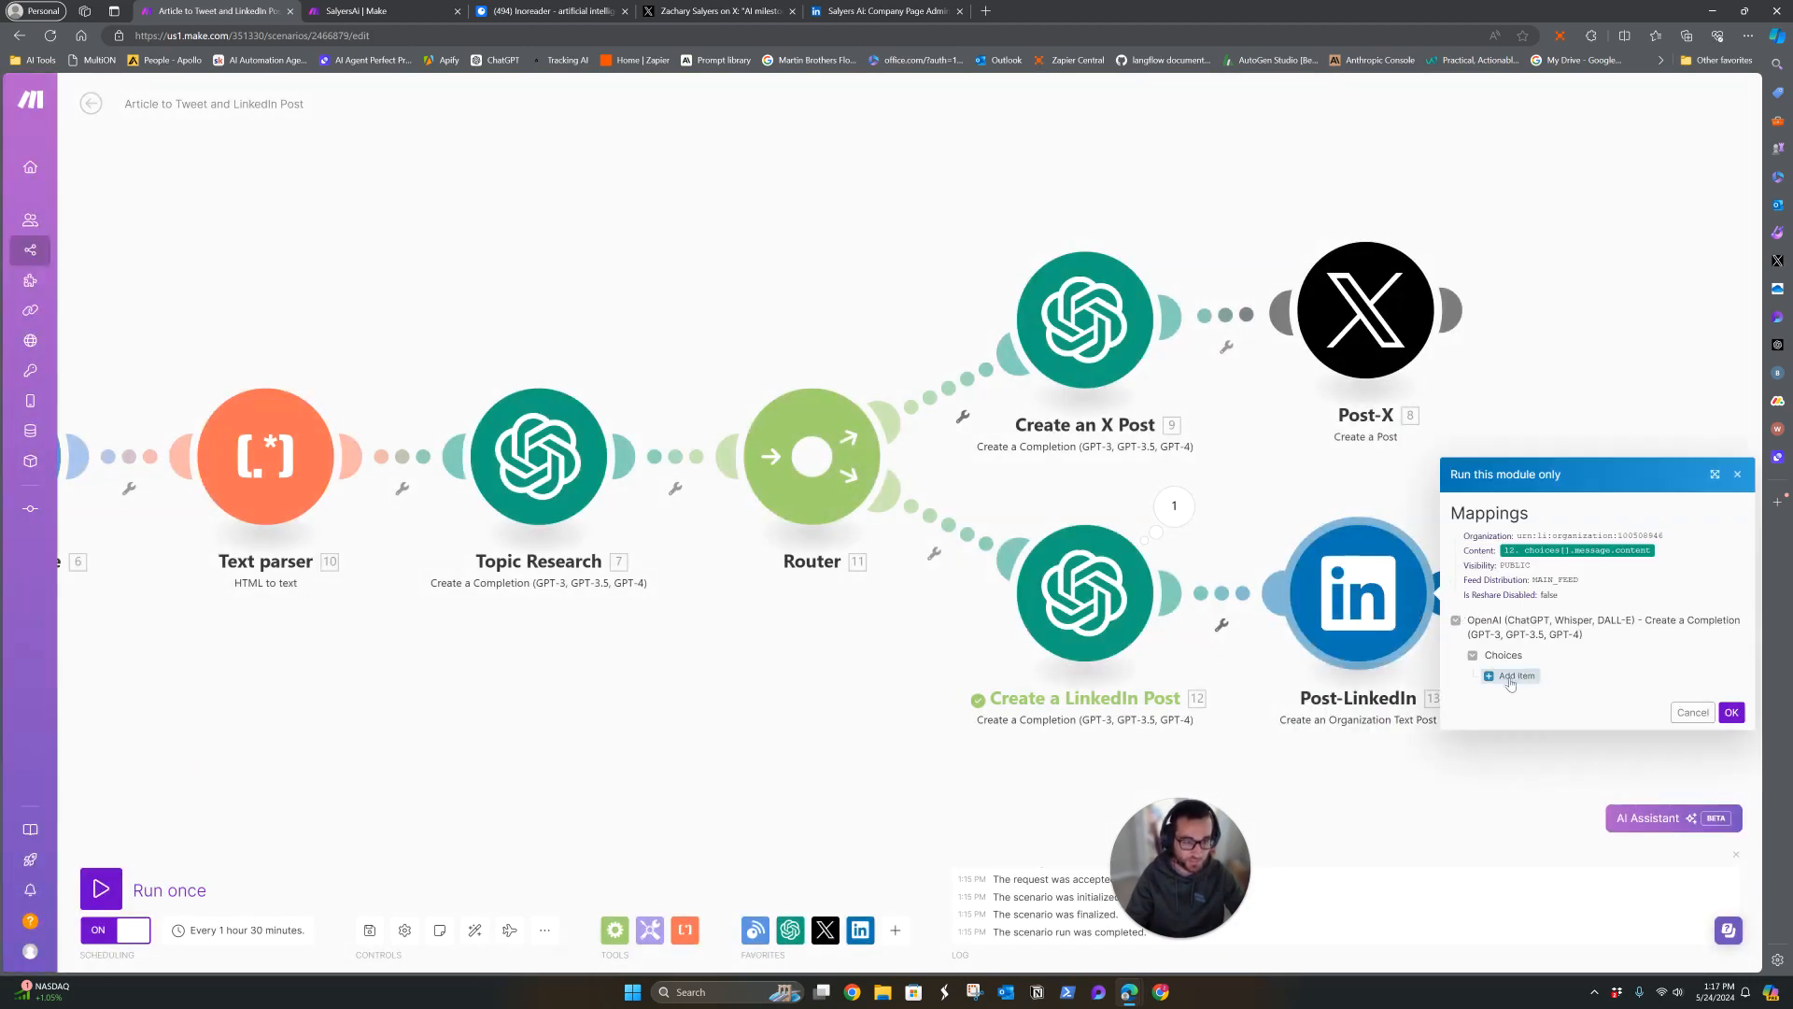
{"action": "left_click", "coordinate": [1508, 686]}
{"action": "left_click", "coordinate": [1583, 828]}
{"action": "key", "text": "ctrl+v"}
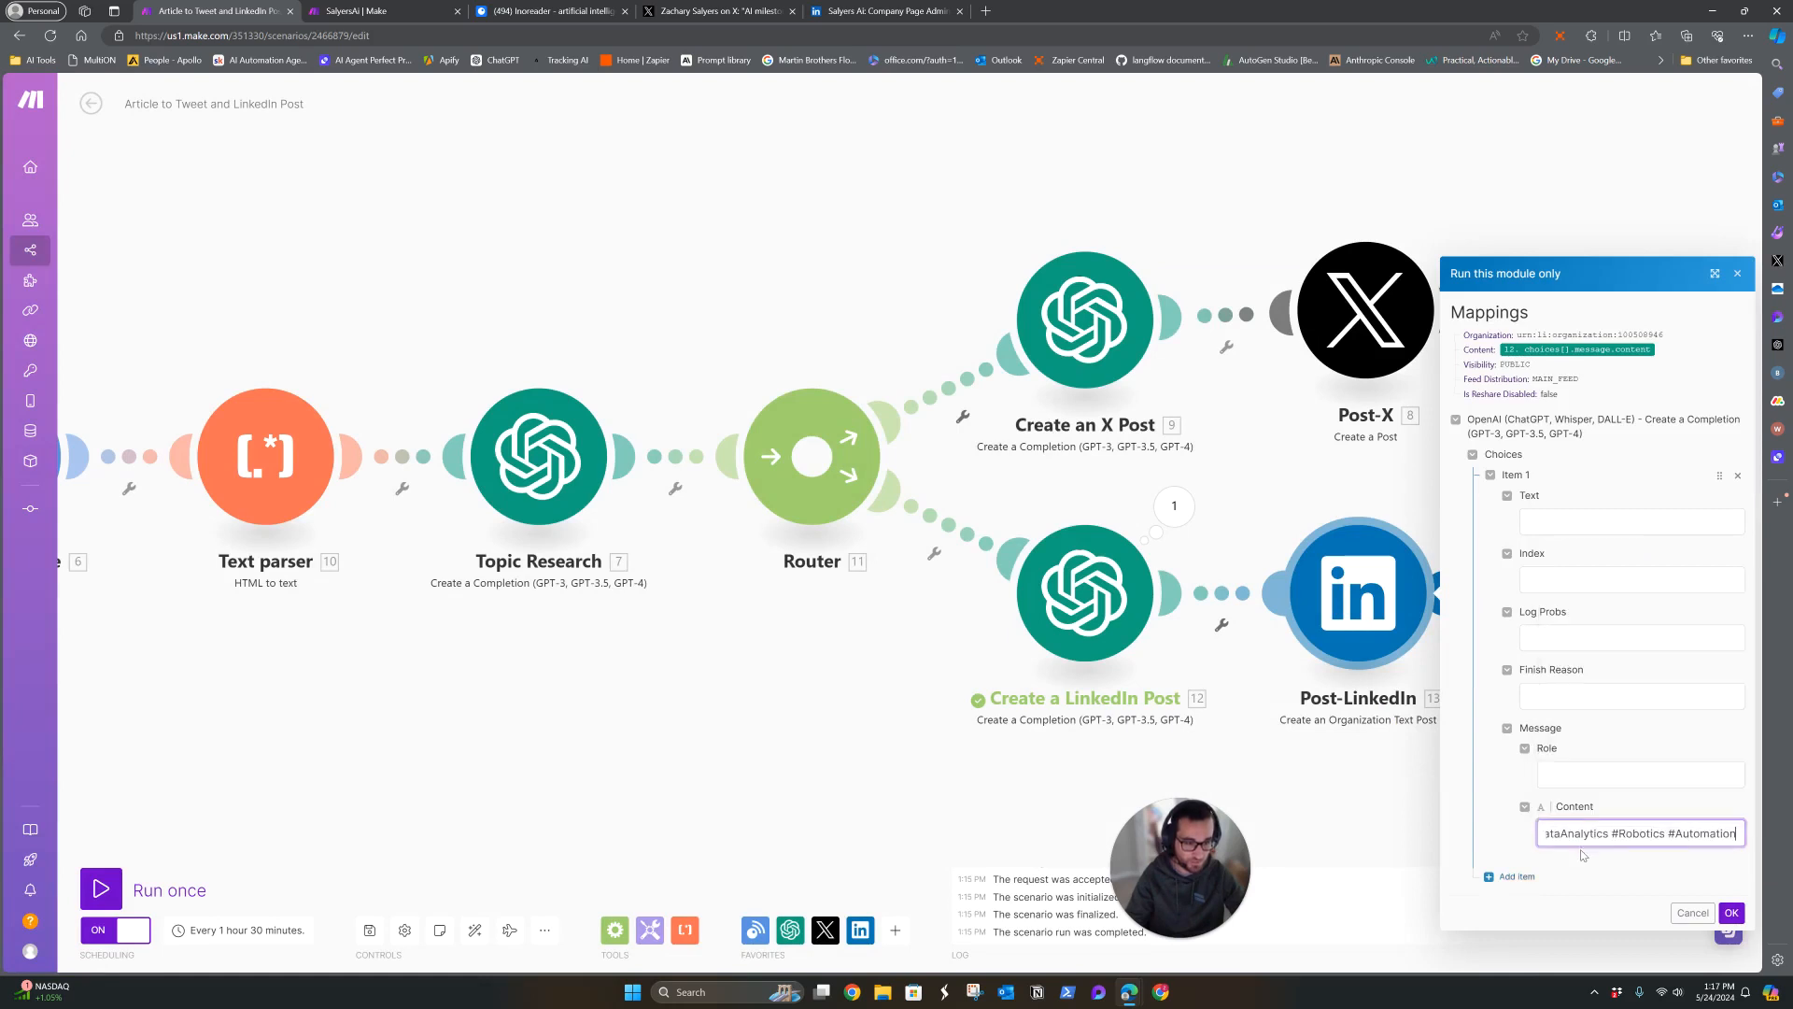
{"action": "left_click", "coordinate": [1730, 913]}
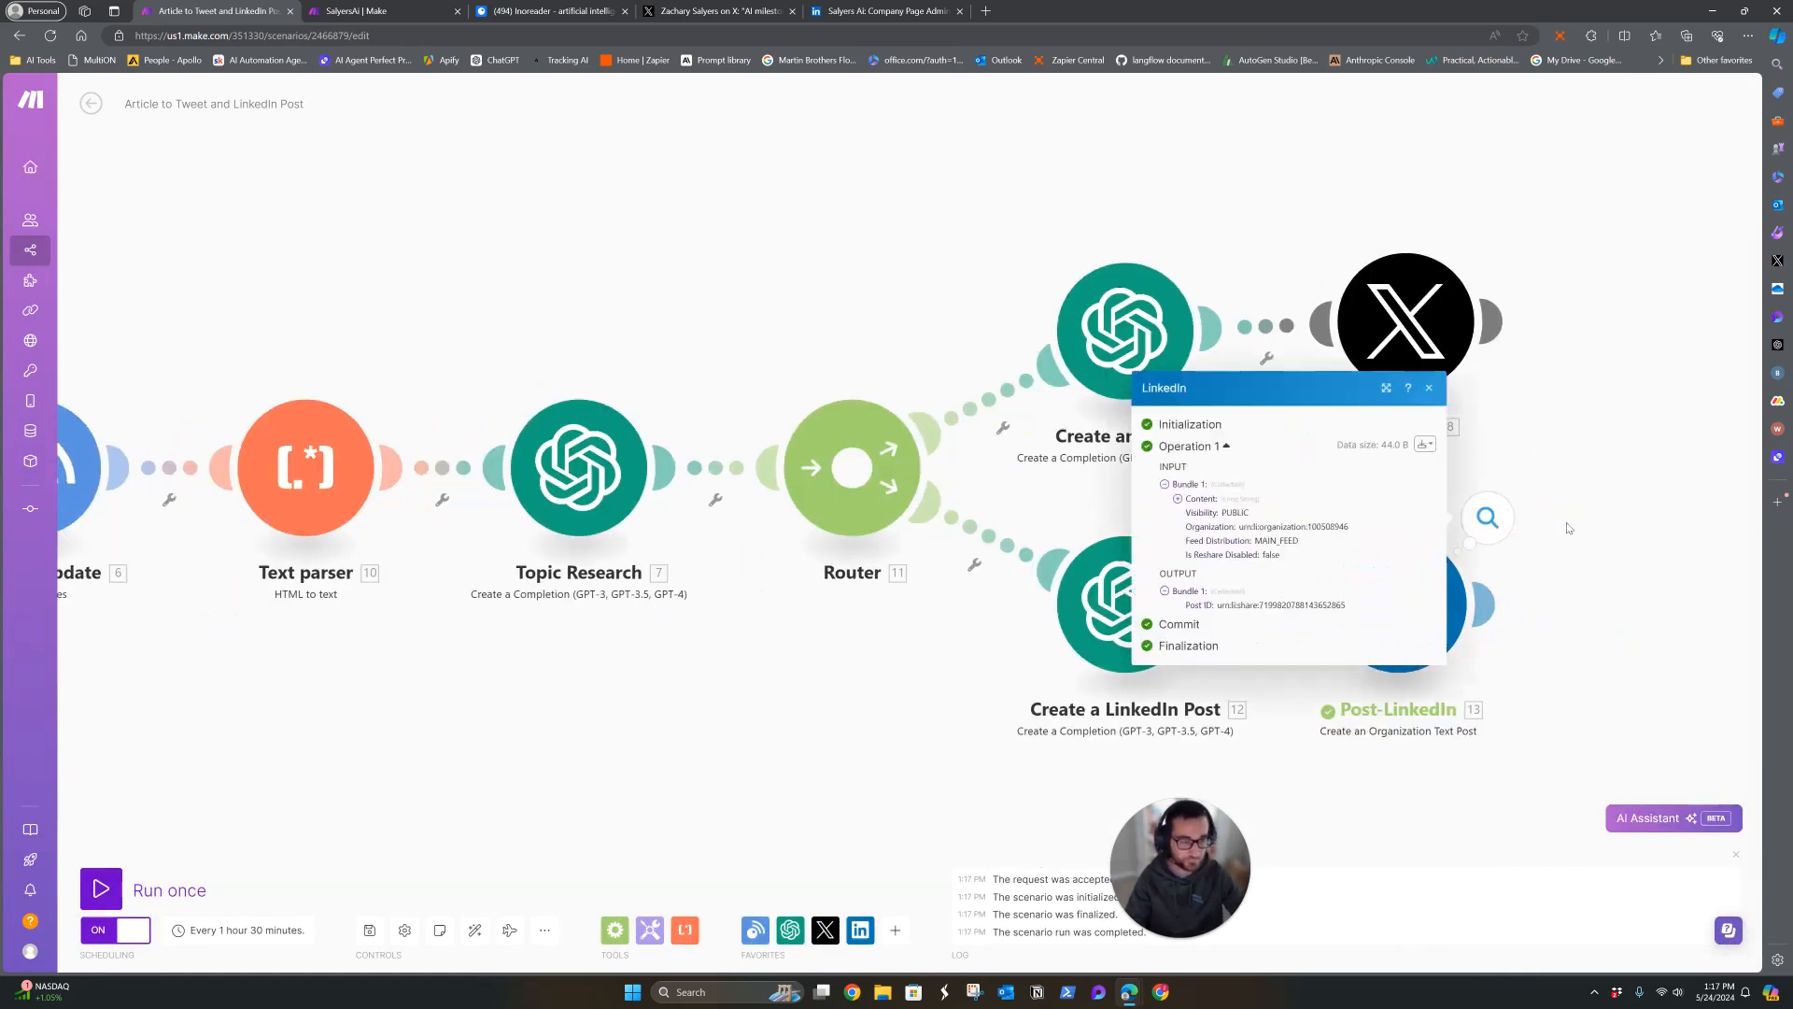
{"action": "left_click", "coordinate": [1178, 498]}
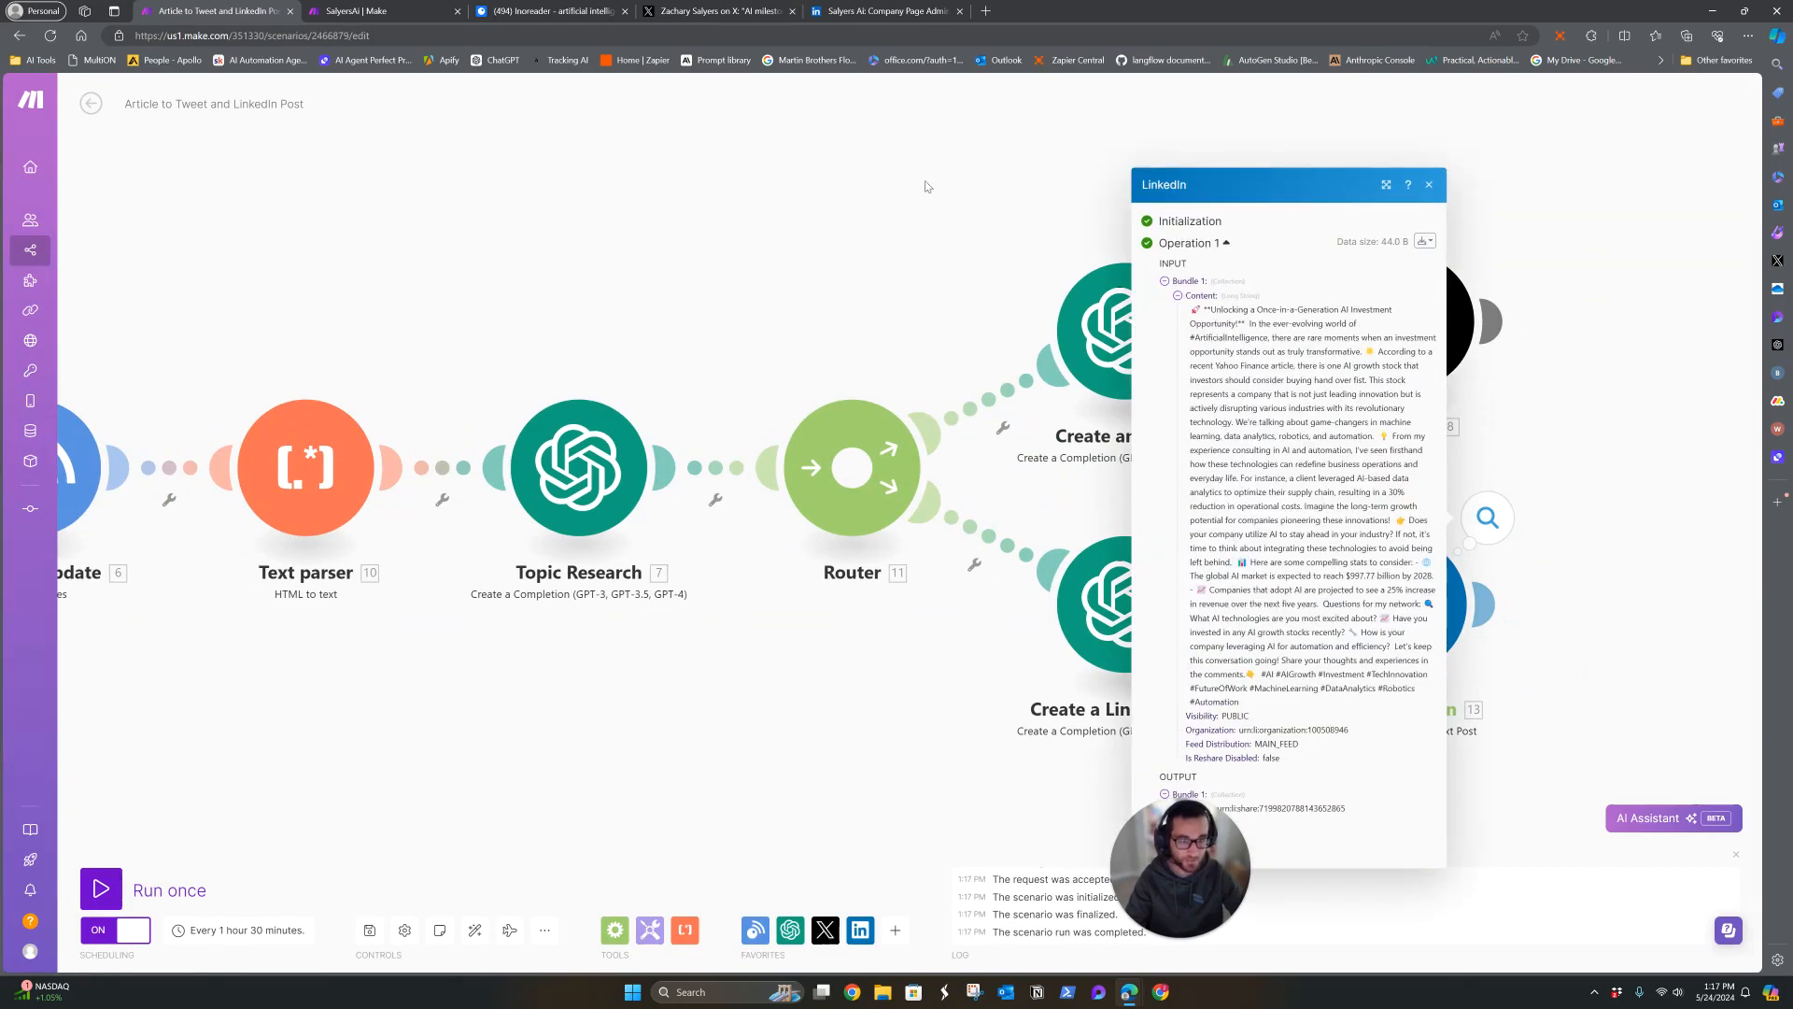
Switch to the Salyers Ai page on LinkedIn, reload its feed and expand the newest post's full text.
{"action": "left_click", "coordinate": [885, 10]}
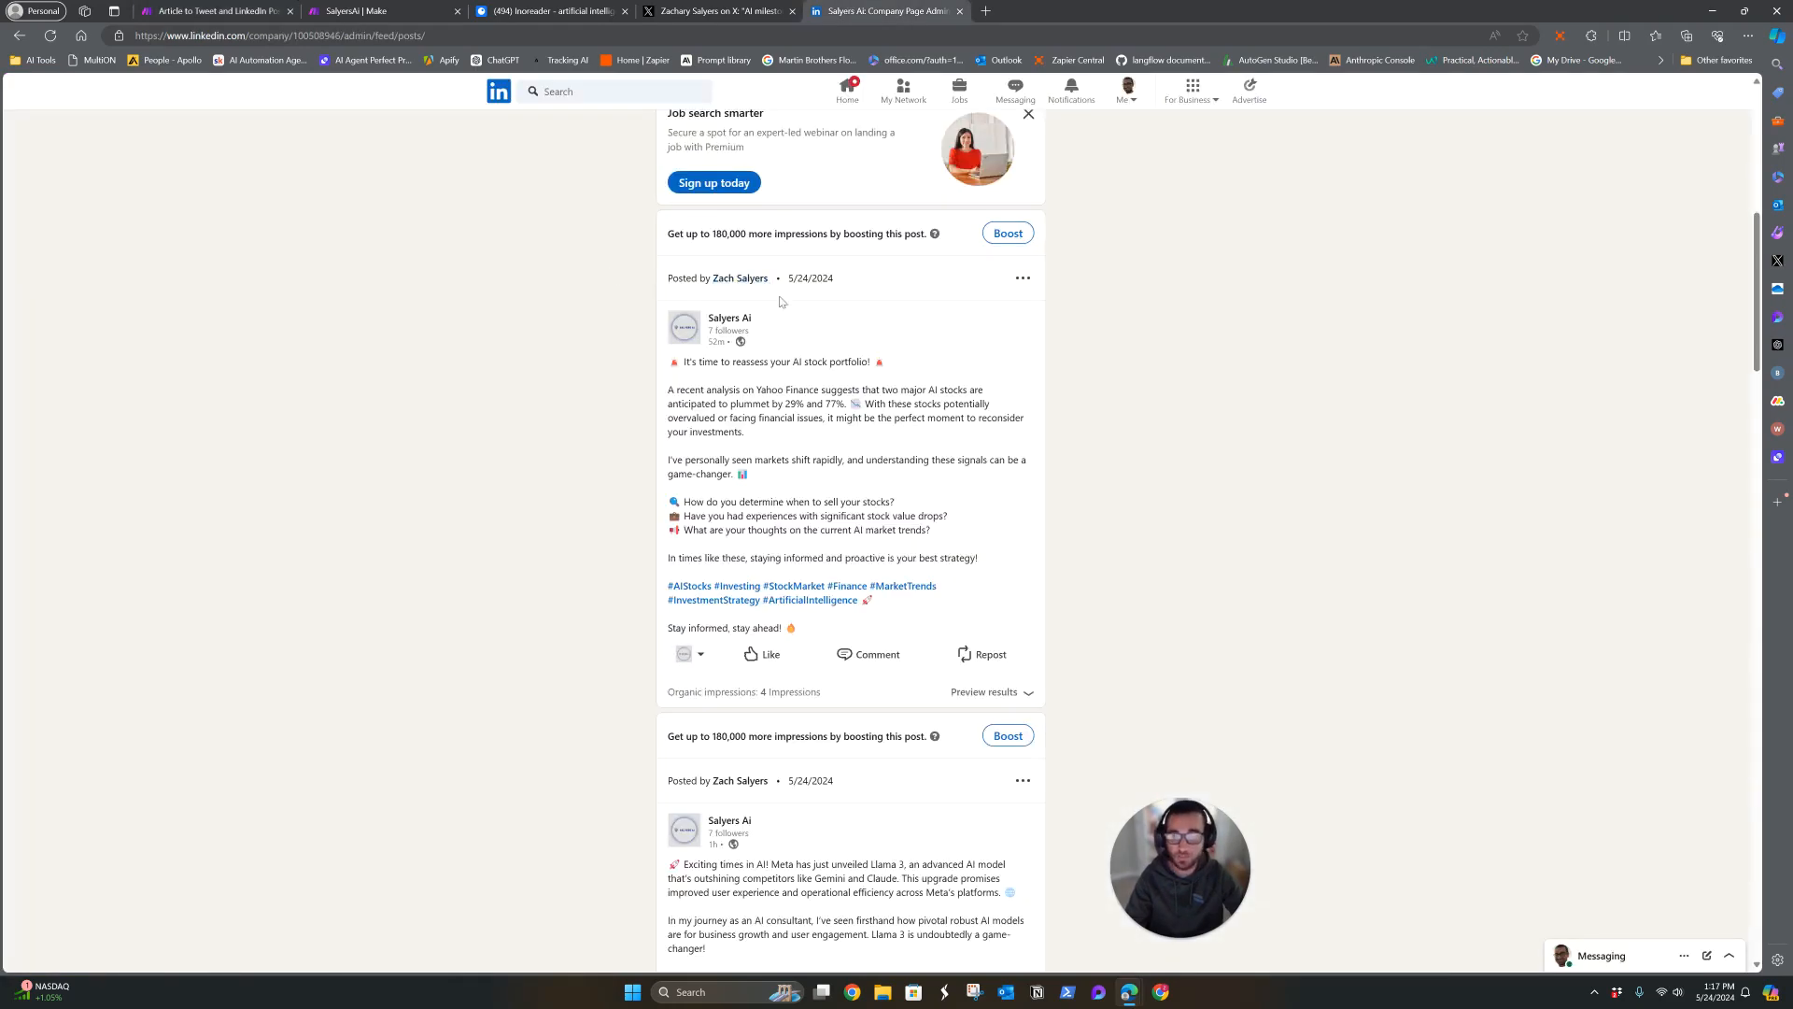
{"action": "scroll", "coordinate": [781, 300], "scroll_direction": "up", "scroll_amount": 5}
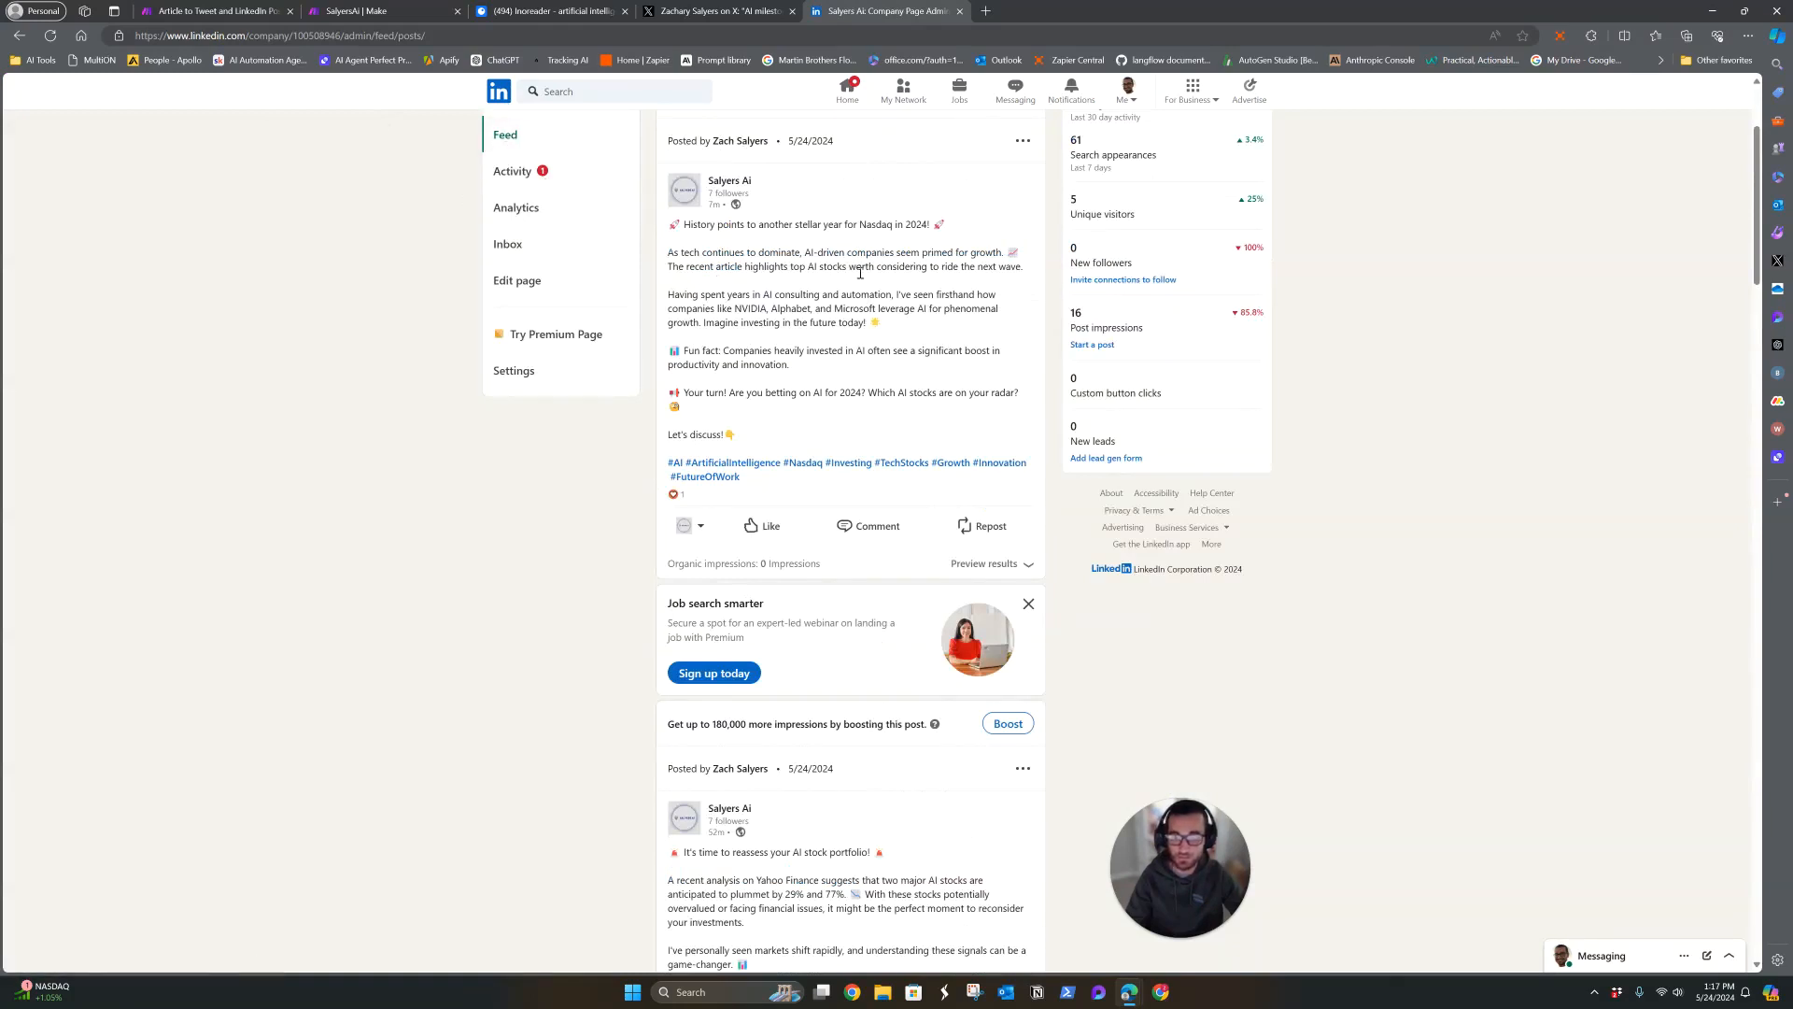
{"action": "scroll", "coordinate": [868, 299], "scroll_direction": "up", "scroll_amount": 3}
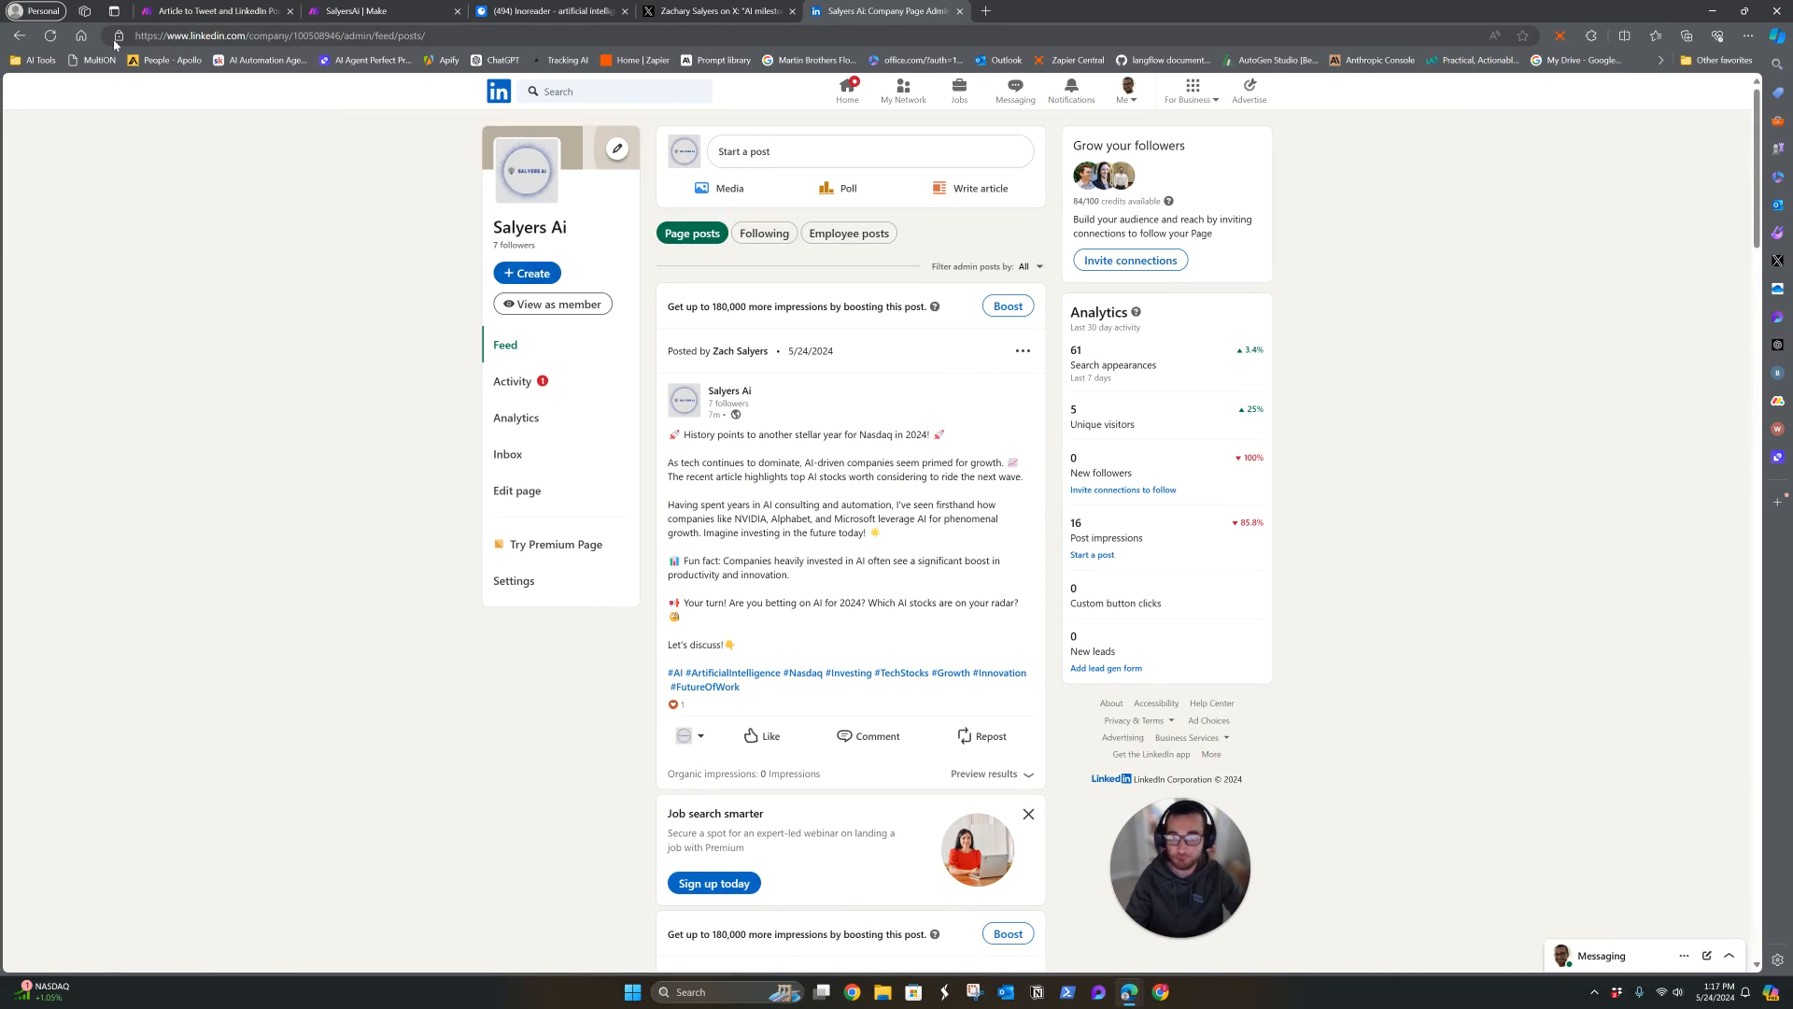
{"action": "left_click", "coordinate": [51, 37]}
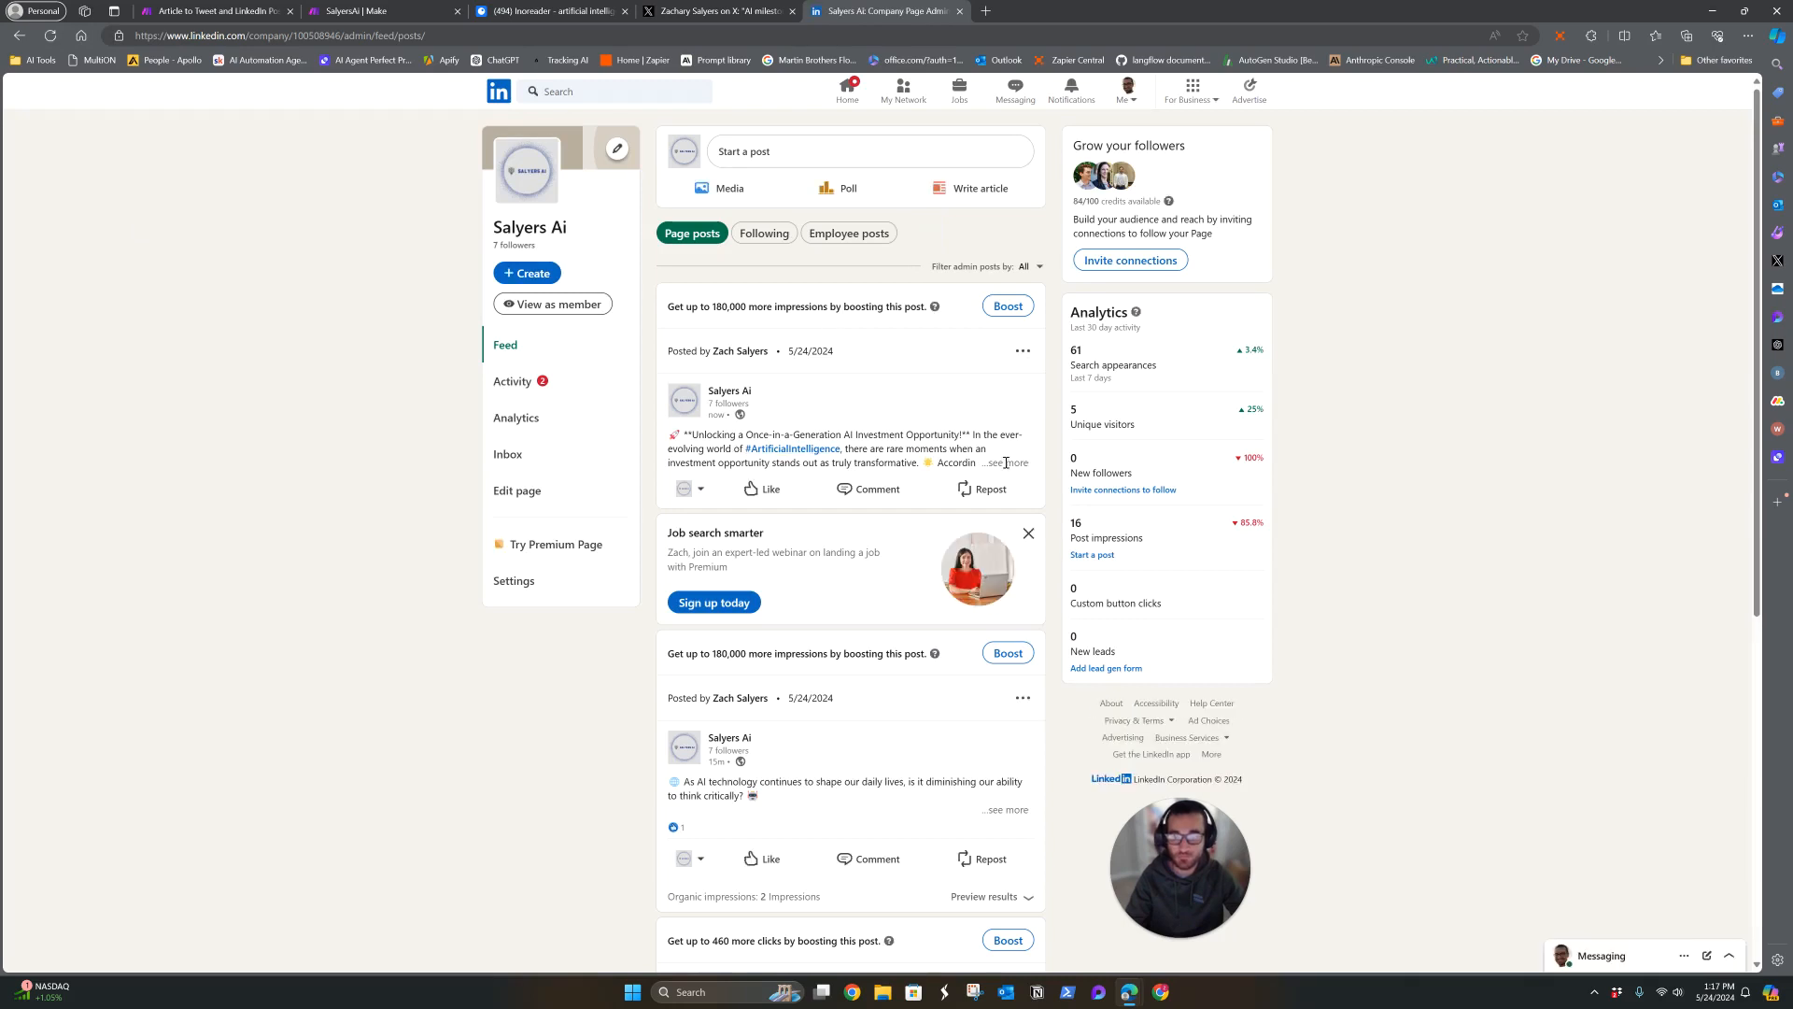
{"action": "left_click", "coordinate": [1006, 462]}
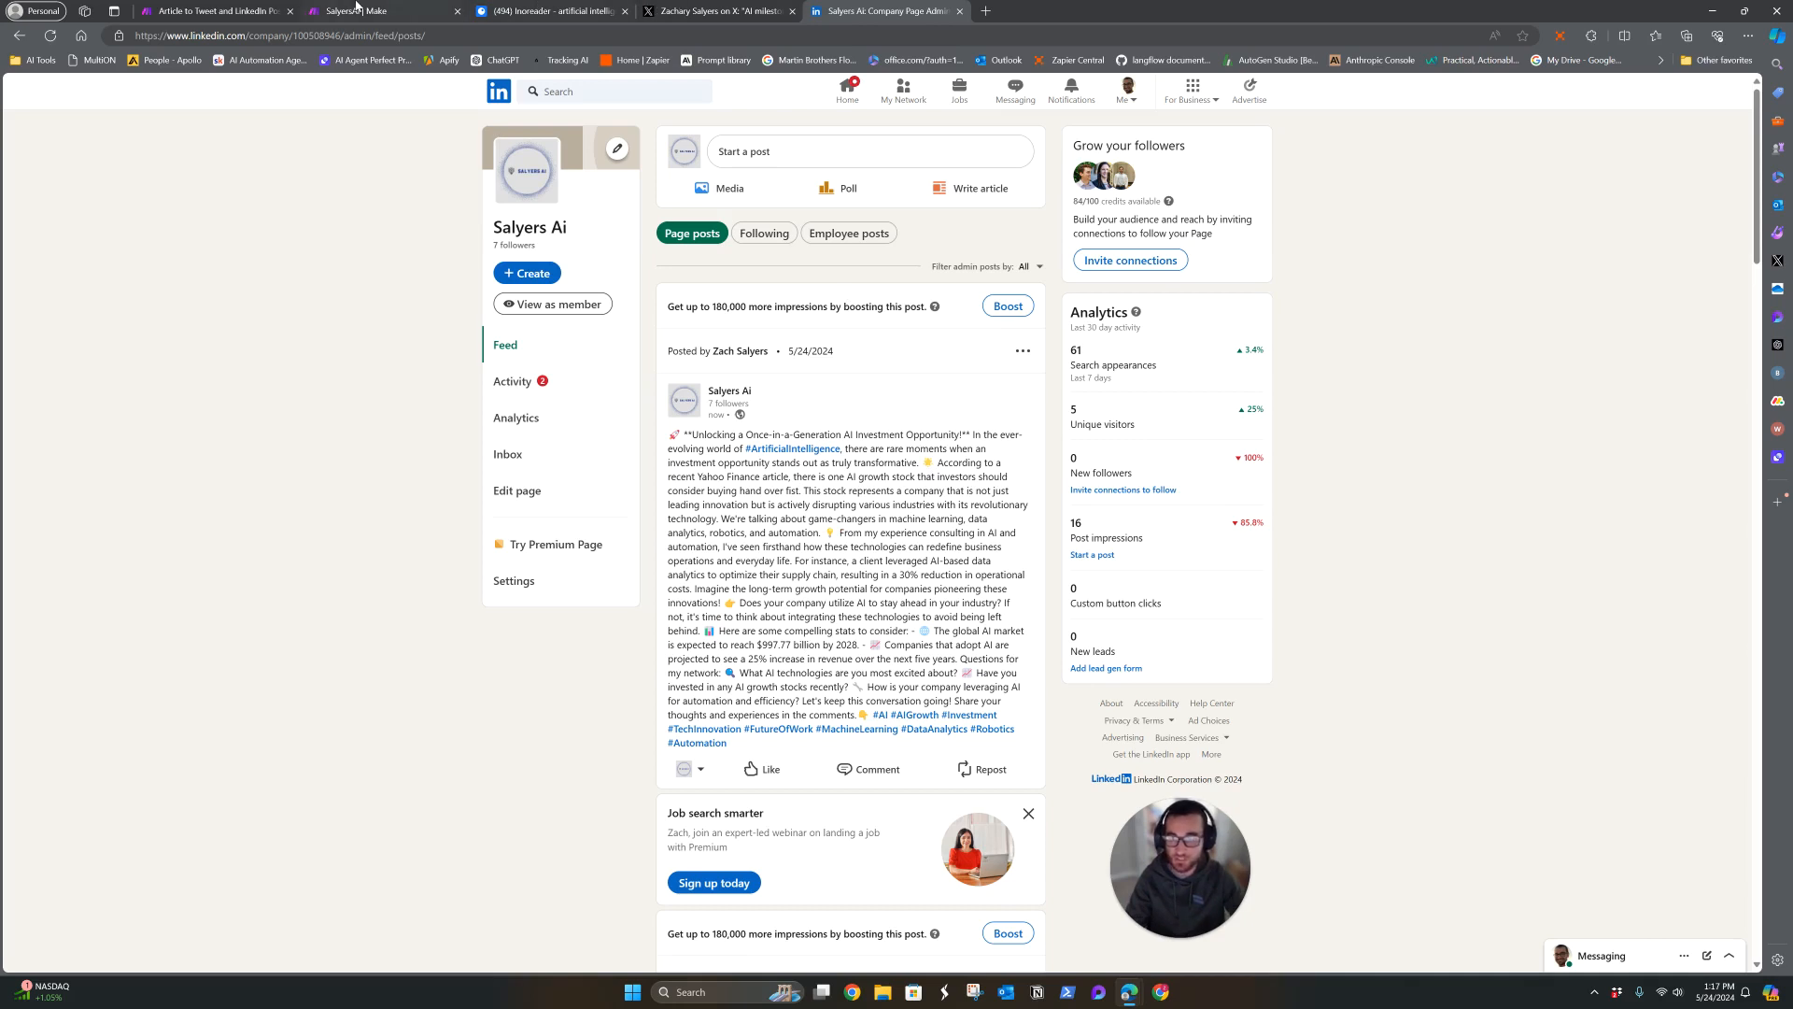
Close the Post-LinkedIn output in Make and view the published post on LinkedIn again.
{"action": "left_click", "coordinate": [273, 10]}
{"action": "left_click", "coordinate": [945, 284]}
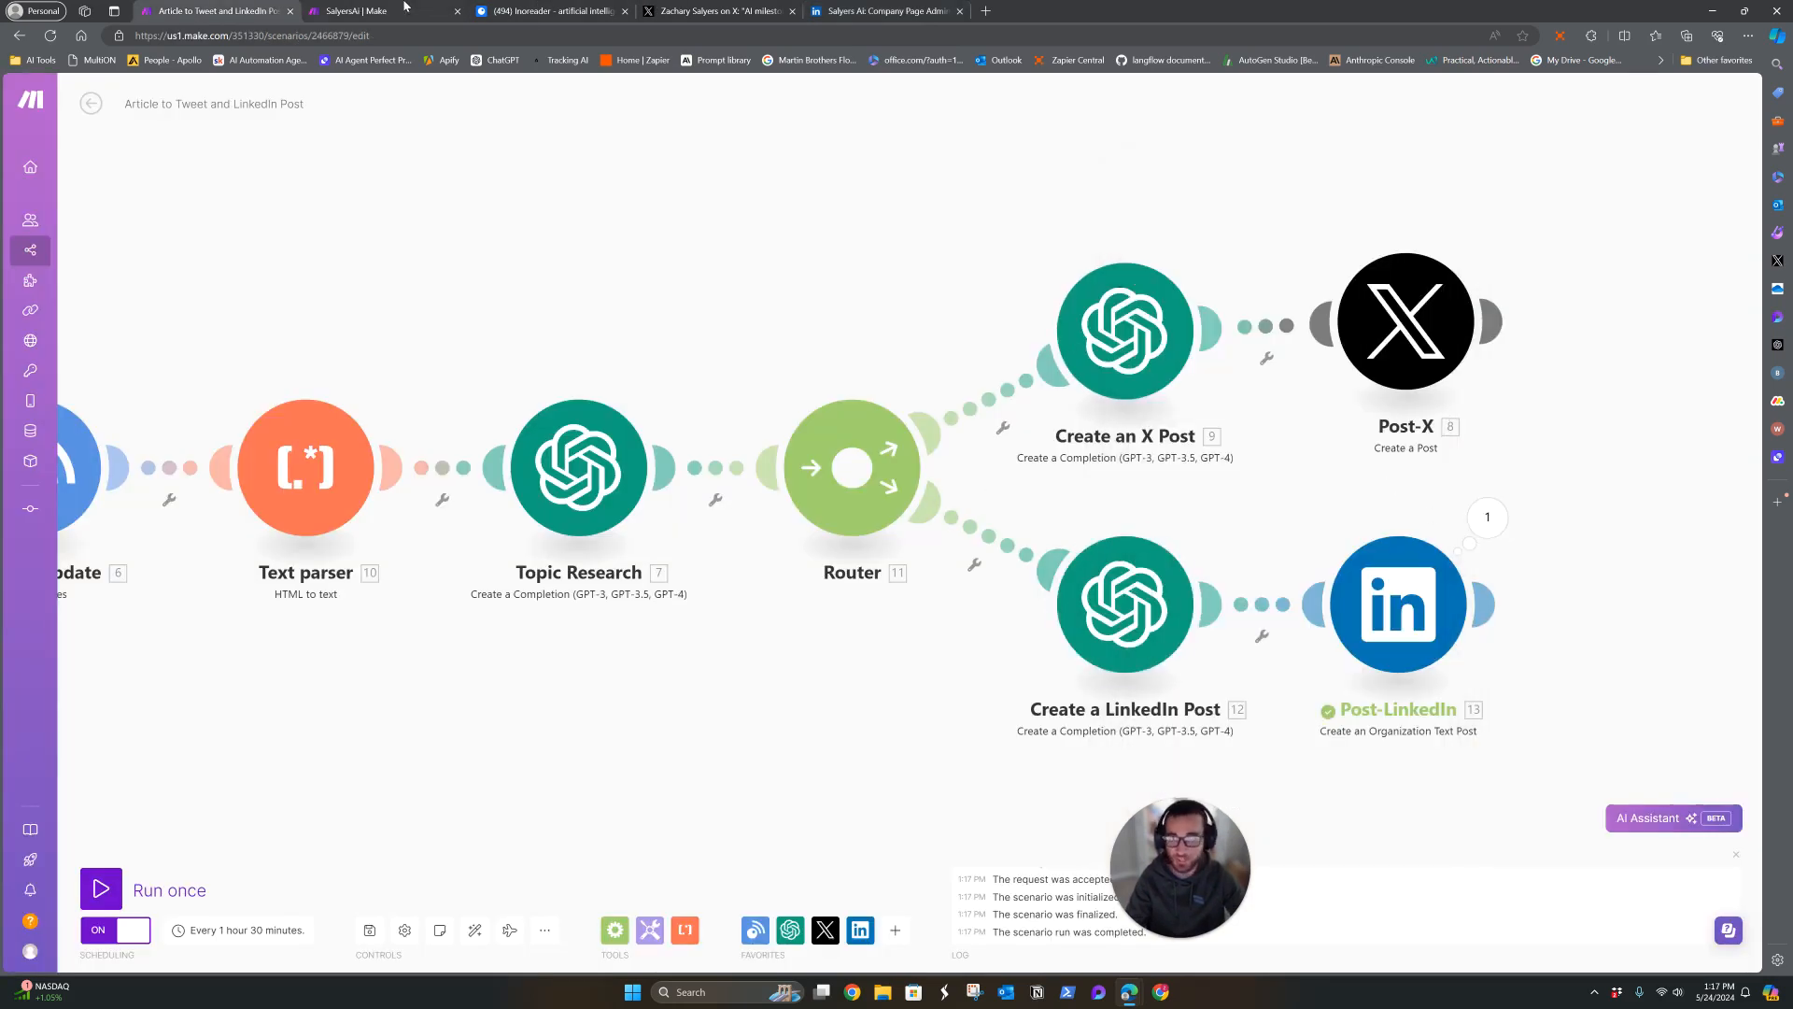
{"action": "left_click", "coordinate": [878, 11]}
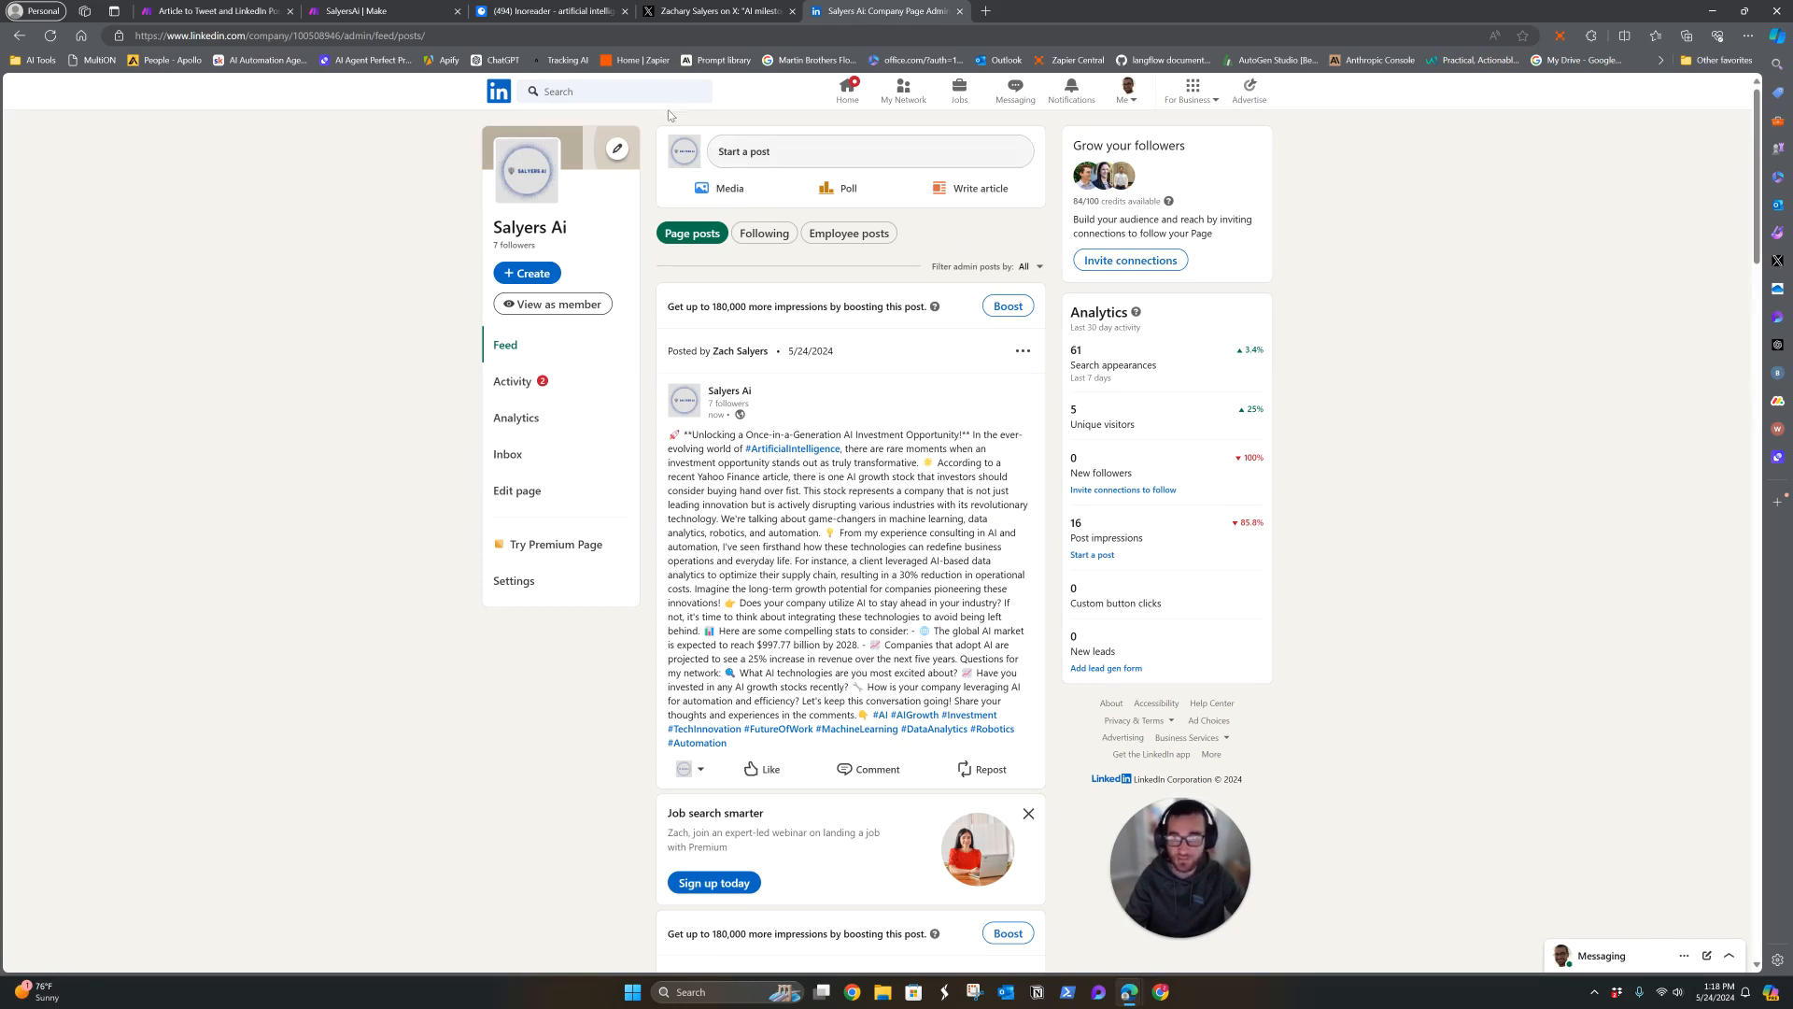
Return to the Make scenario, inspect the Content in the Post-LinkedIn run output and close it.
{"action": "left_click", "coordinate": [219, 11]}
{"action": "left_click_drag", "start_coordinate": [1529, 537], "coordinate": [1476, 534]}
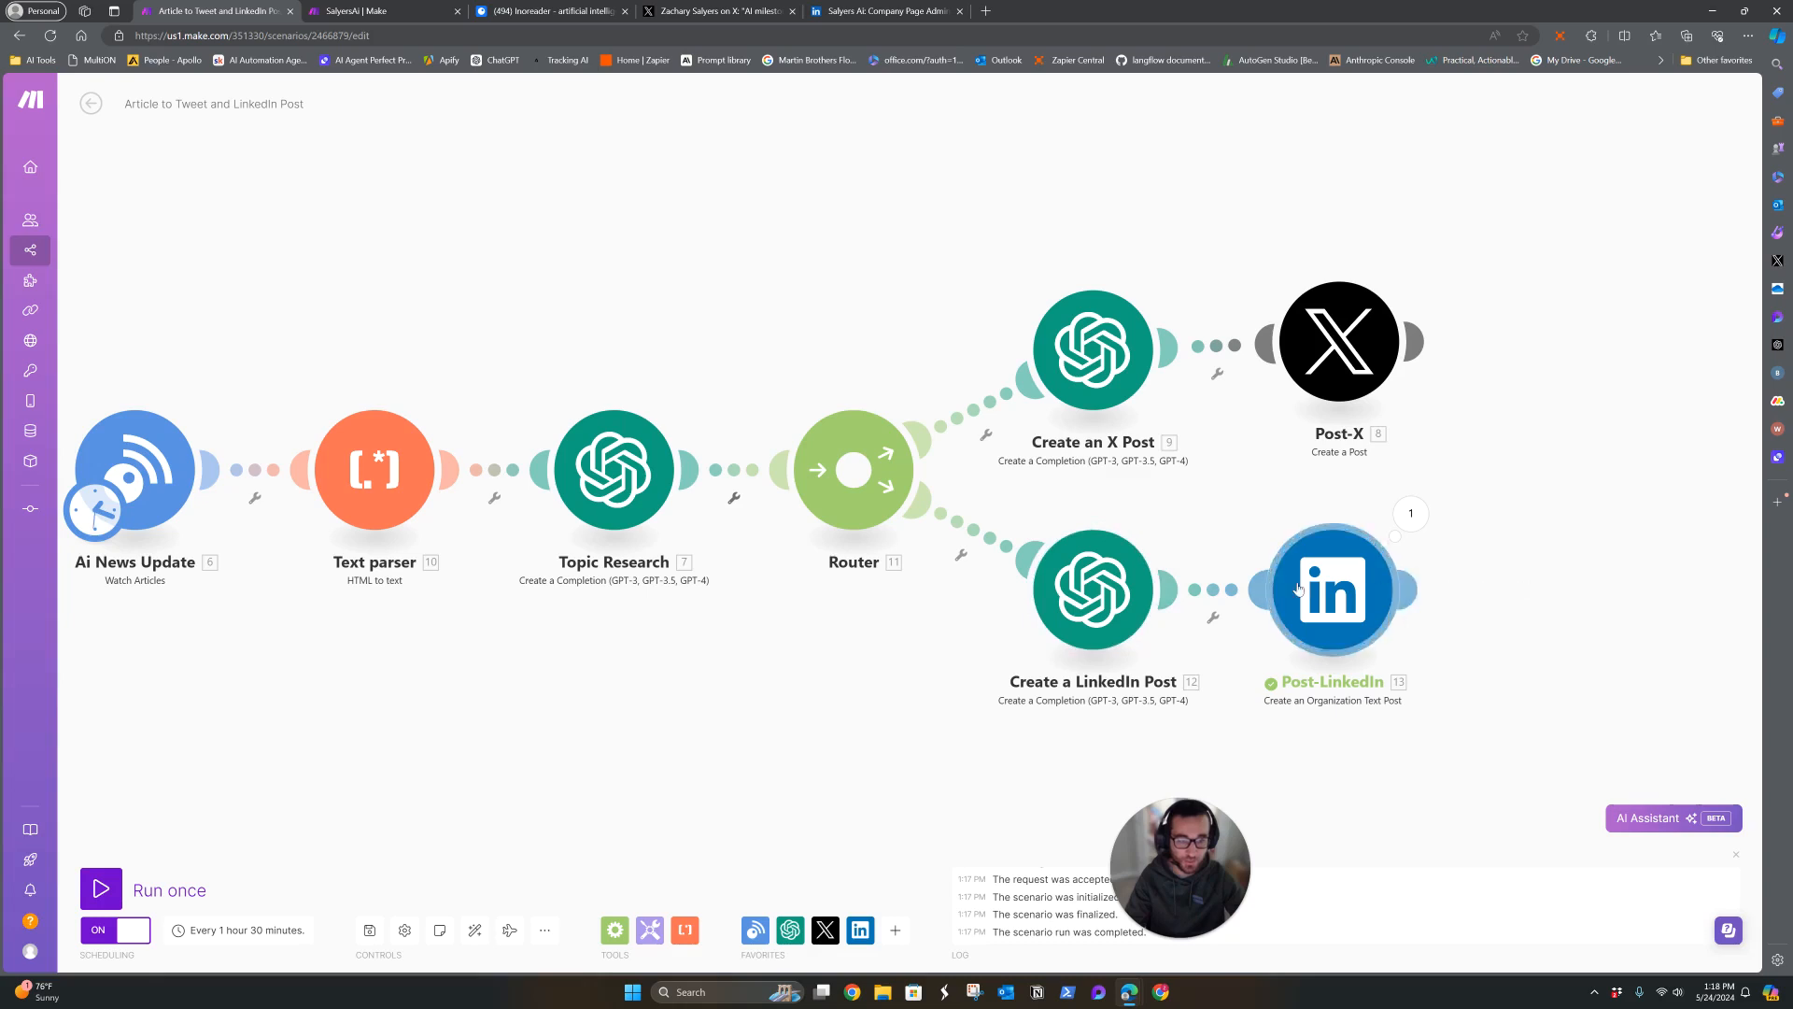
{"action": "left_click_drag", "start_coordinate": [1276, 510], "coordinate": [1387, 516]}
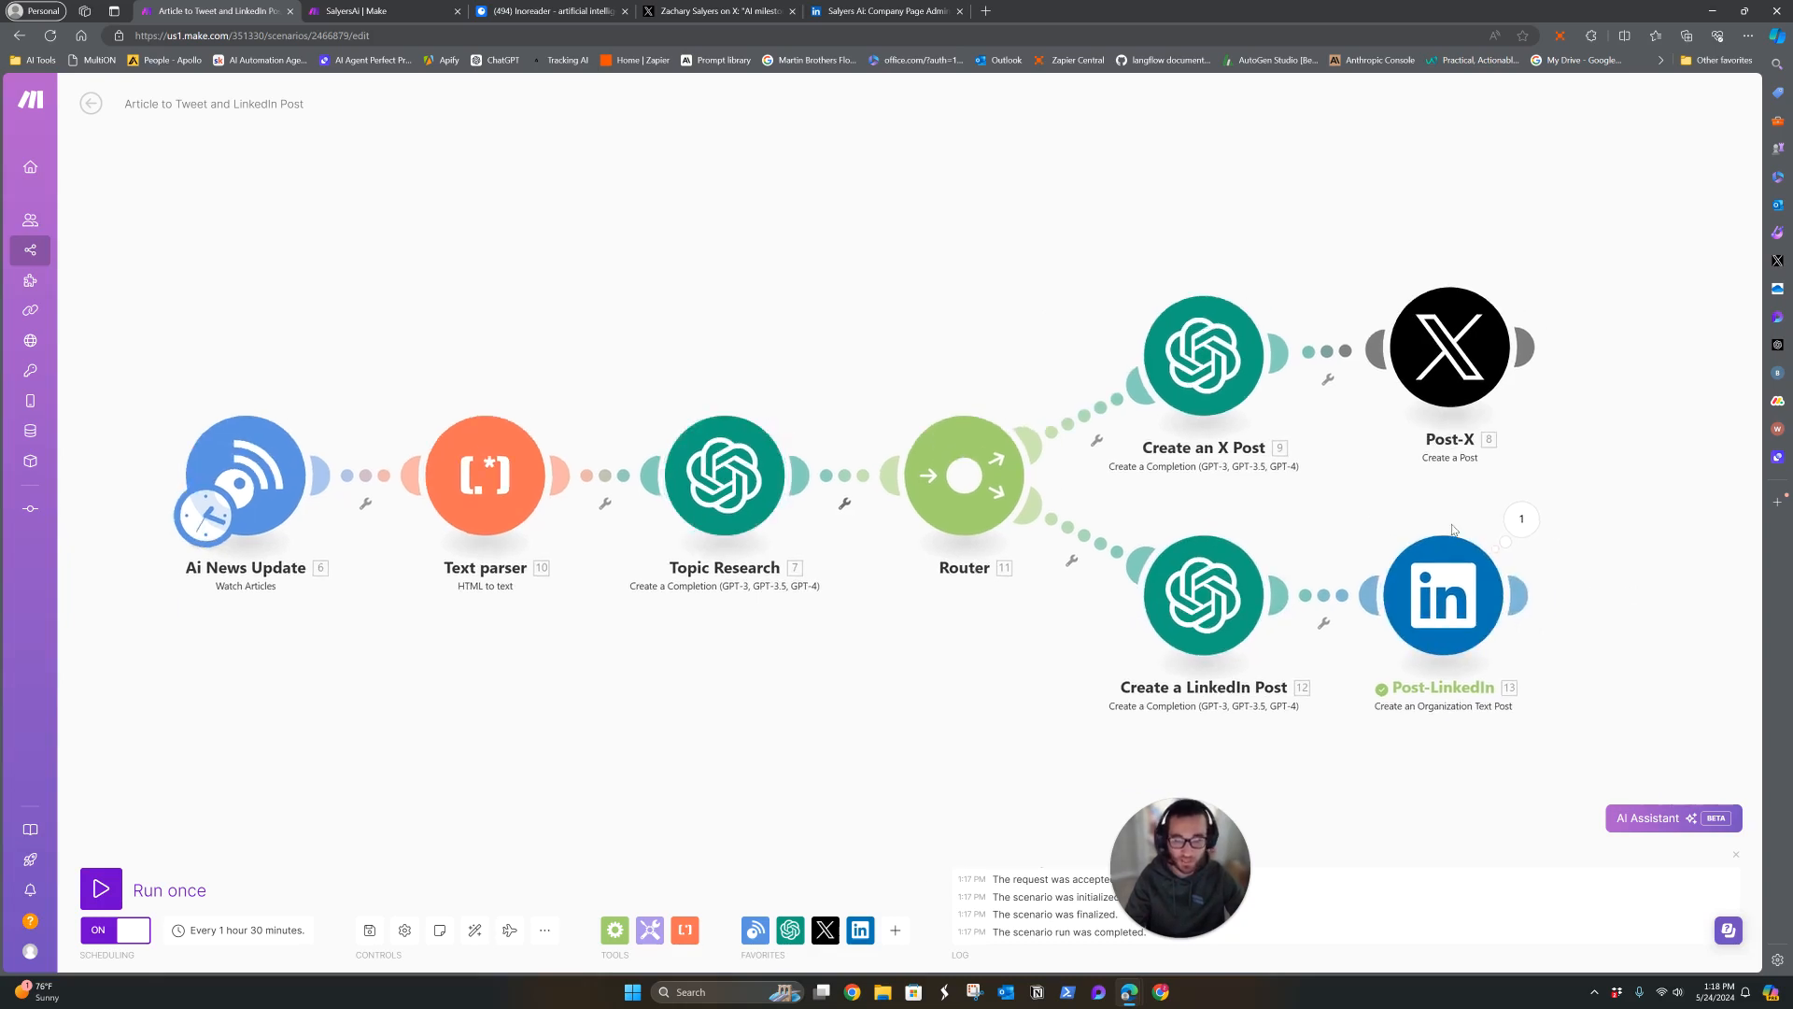
{"action": "left_click", "coordinate": [1521, 519]}
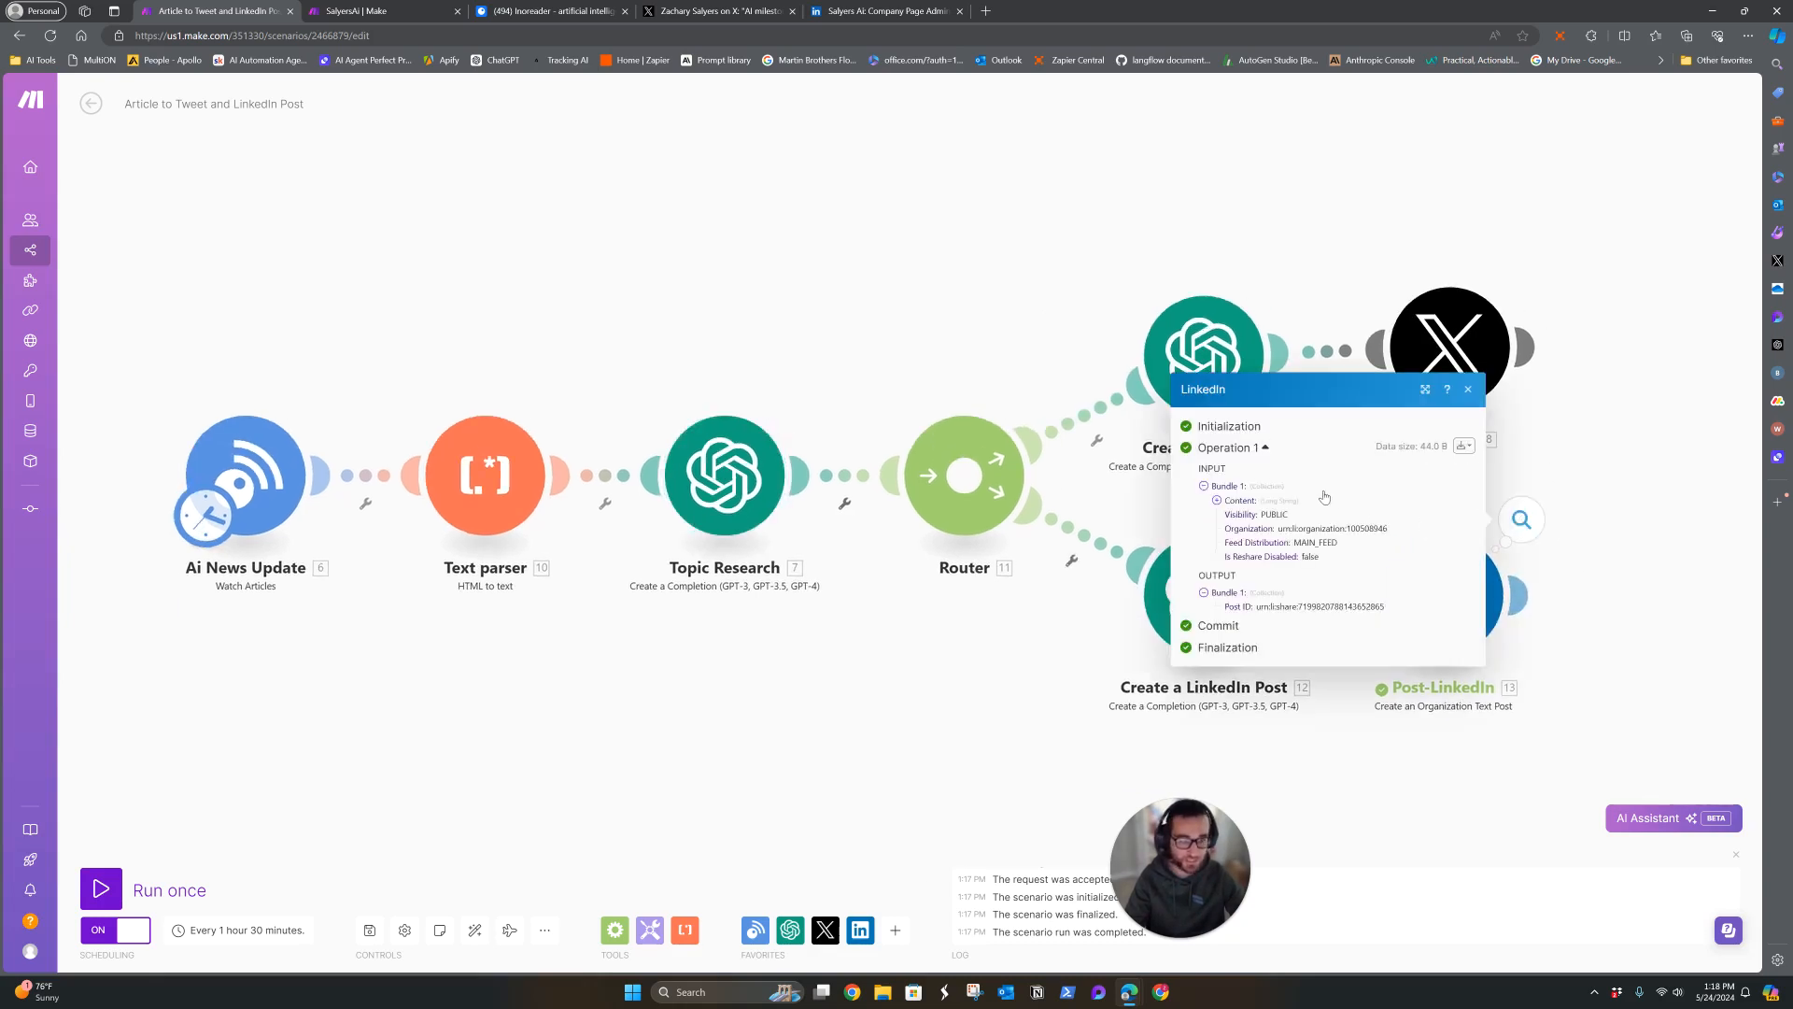
{"action": "left_click", "coordinate": [1226, 504]}
{"action": "left_click", "coordinate": [934, 328]}
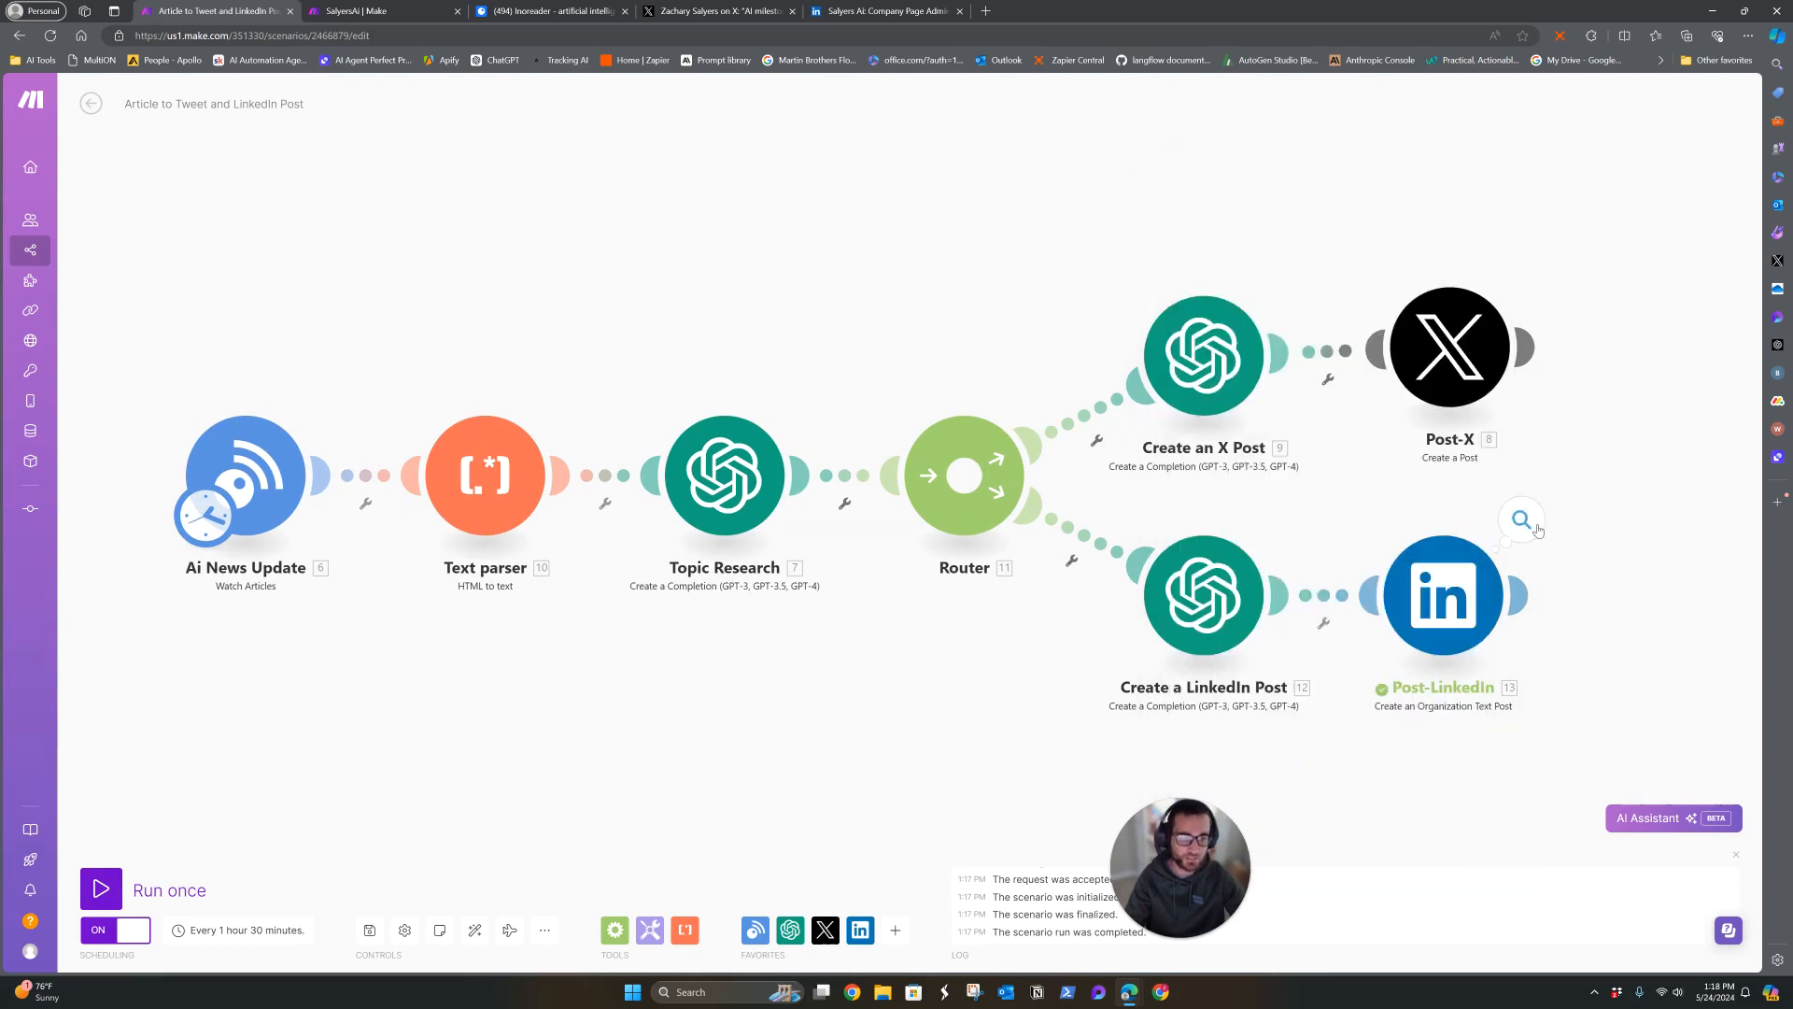